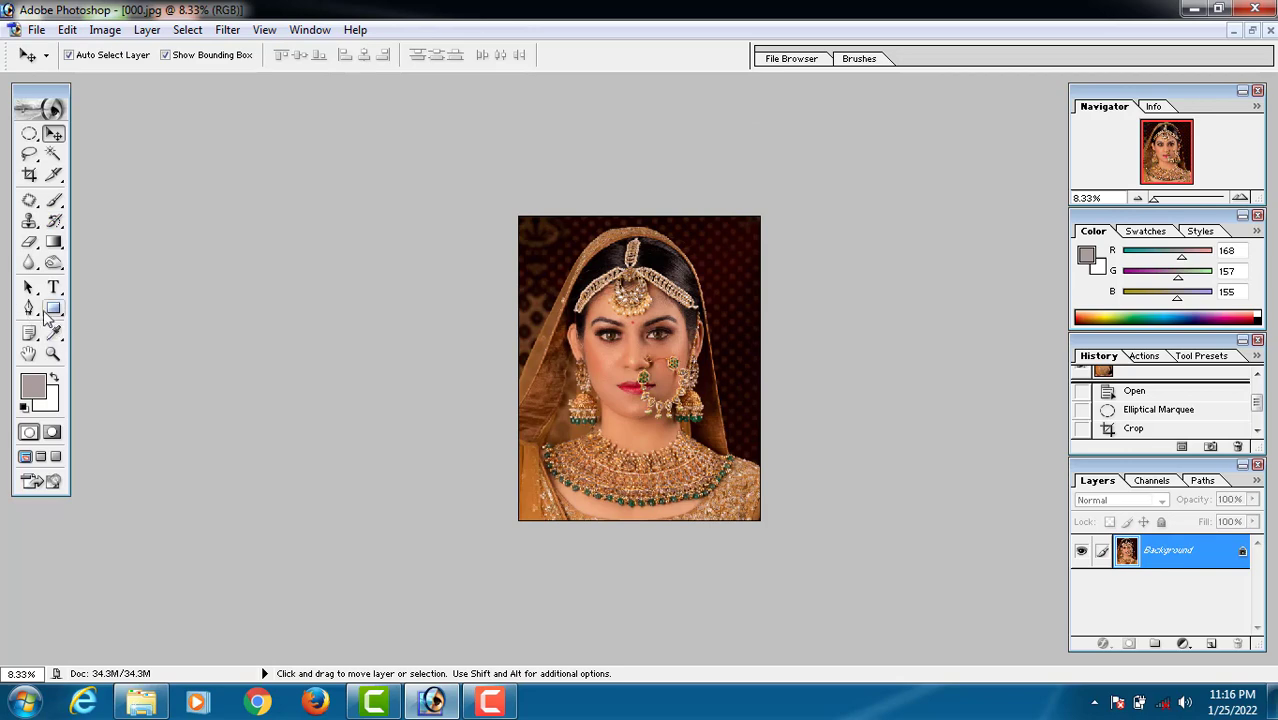
# Choose the Pen tool for tracing a path around the bride in 000.jpg.
pyautogui.click(29, 308)
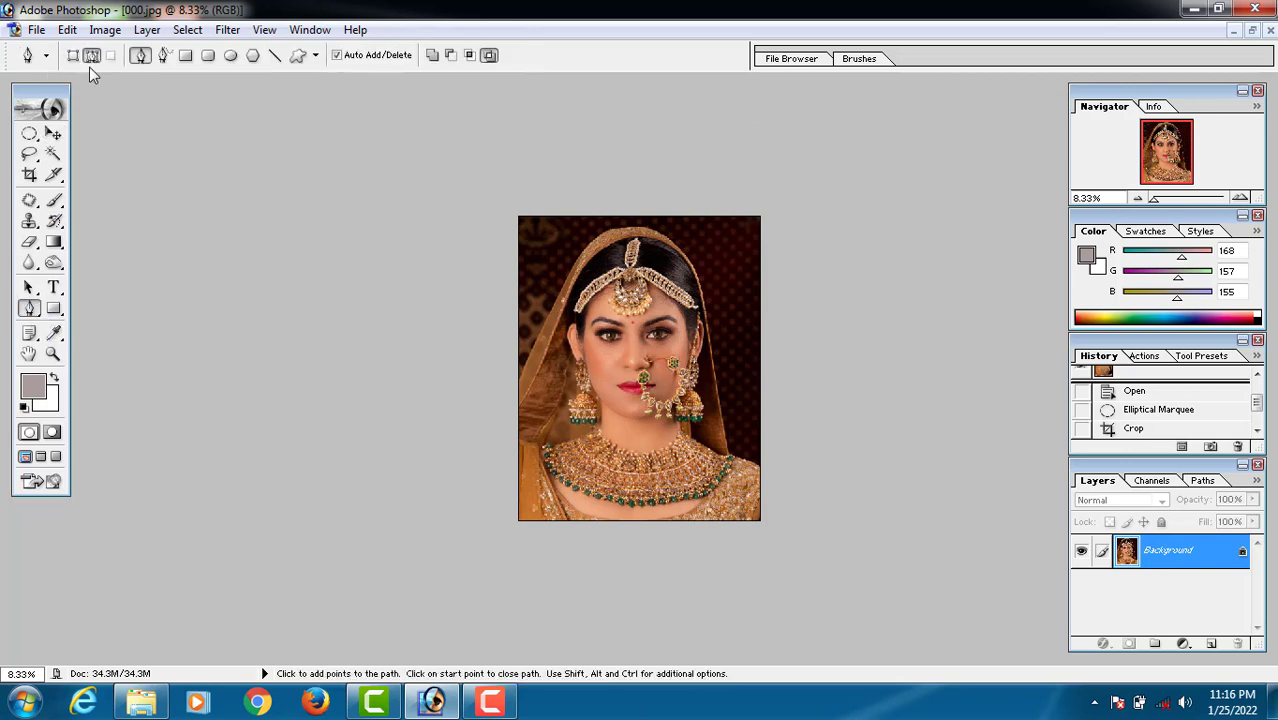
pyautogui.keyDown('ctrl'); pyautogui.click(601, 362); pyautogui.keyUp('ctrl')
pyautogui.keyDown('ctrl'); pyautogui.click(601, 362); pyautogui.keyUp('ctrl')
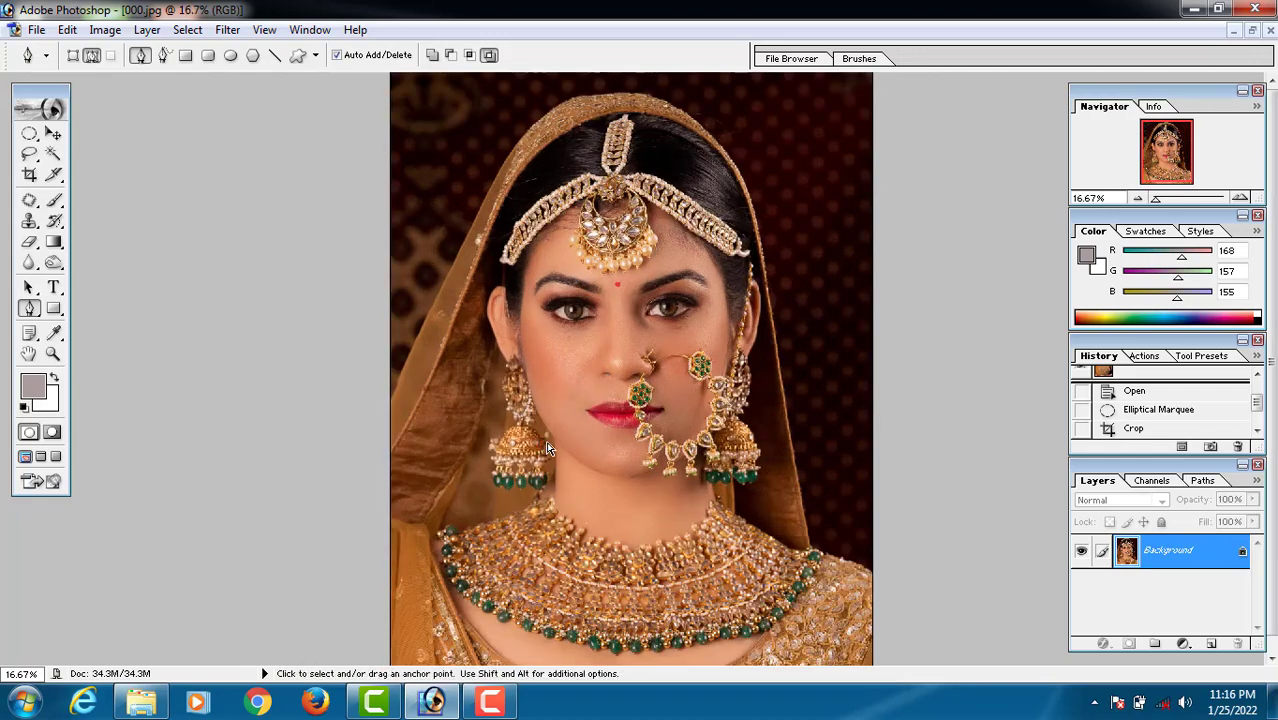
pyautogui.keyDown('ctrl'); pyautogui.click(576, 422); pyautogui.keyUp('ctrl')
pyautogui.keyDown('ctrl'); pyautogui.click(576, 422); pyautogui.keyUp('ctrl')
pyautogui.moveTo(536, 385); pyautogui.dragTo(536, 462)
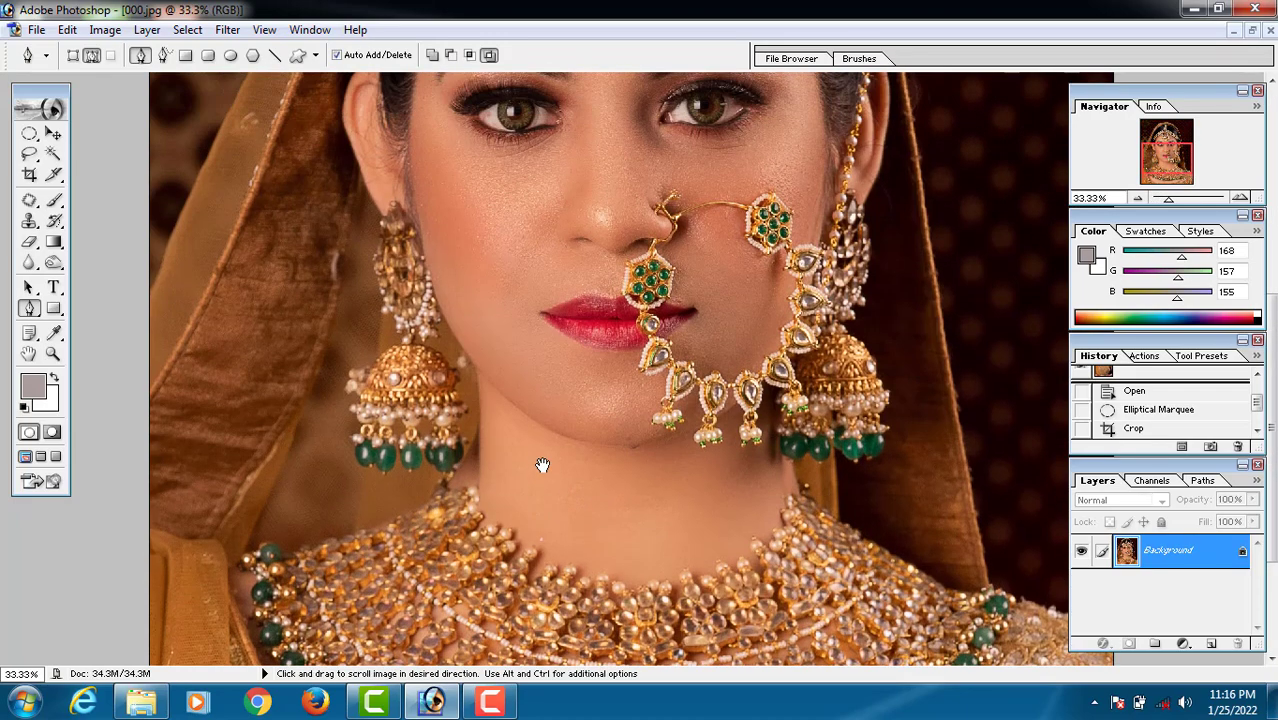
pyautogui.click(209, 581)
pyautogui.click(1253, 31)
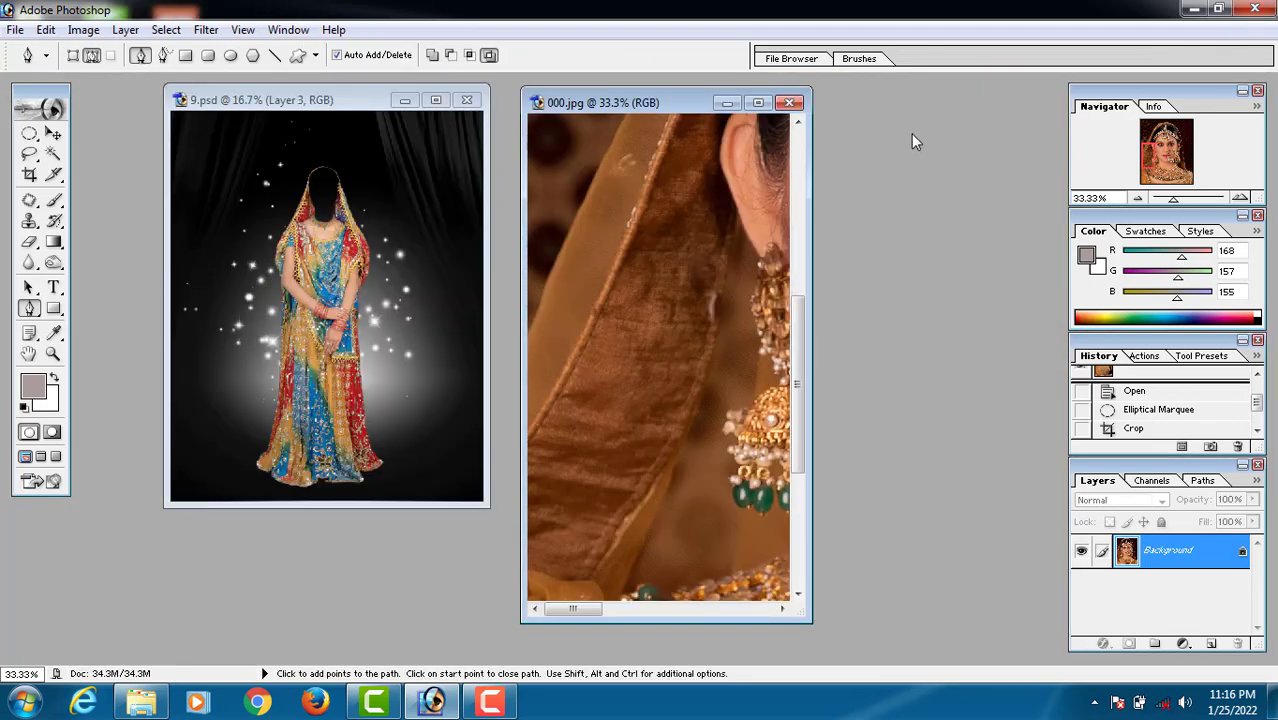
pyautogui.click(762, 103)
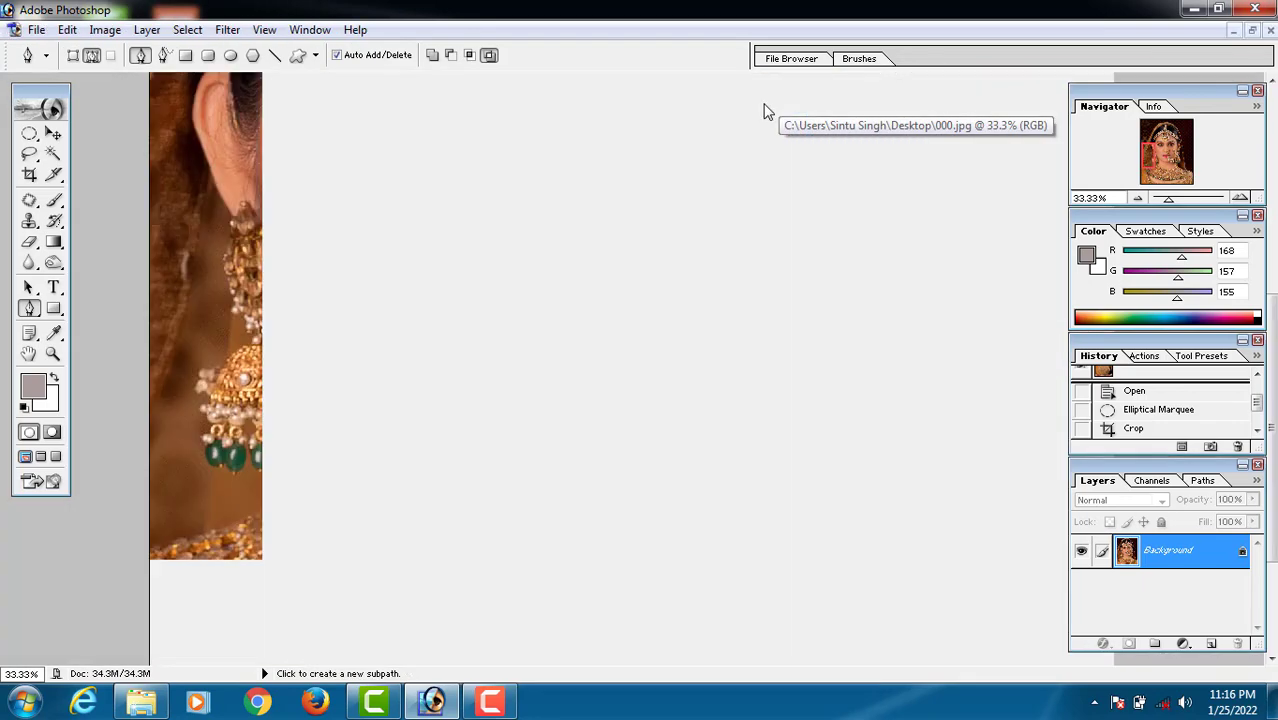
pyautogui.scroll(-1, 390, 445)
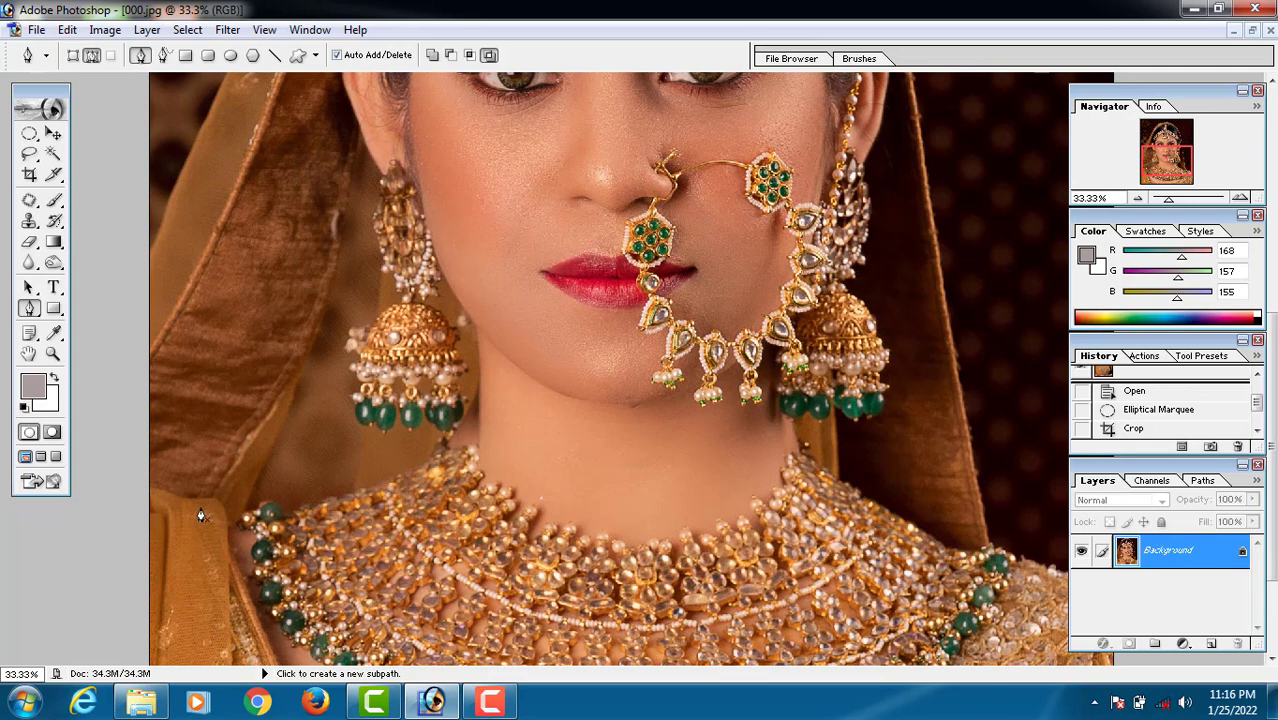
# Start a path beyond the portrait's left edge and run it over the shoulder and necklace to the neck below the left earring.
pyautogui.moveTo(250, 568); pyautogui.dragTo(282, 556)
pyautogui.moveTo(348, 522); pyautogui.dragTo(360, 509)
pyautogui.hotkey('ctrl', 'space')
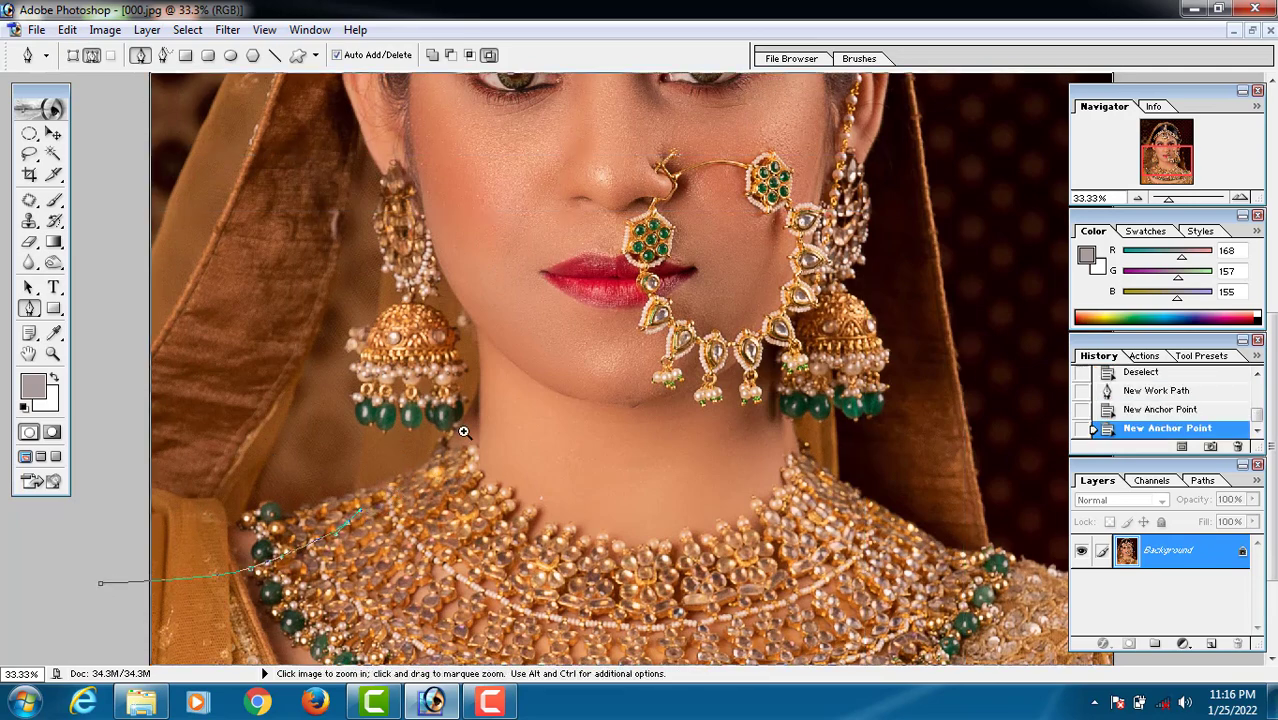
pyautogui.keyDown('ctrl'); pyautogui.click(462, 434); pyautogui.keyUp('ctrl')
pyautogui.keyDown('ctrl'); pyautogui.click(462, 434); pyautogui.keyUp('ctrl')
pyautogui.moveTo(462, 434); pyautogui.dragTo(498, 432)
pyautogui.click(592, 273)
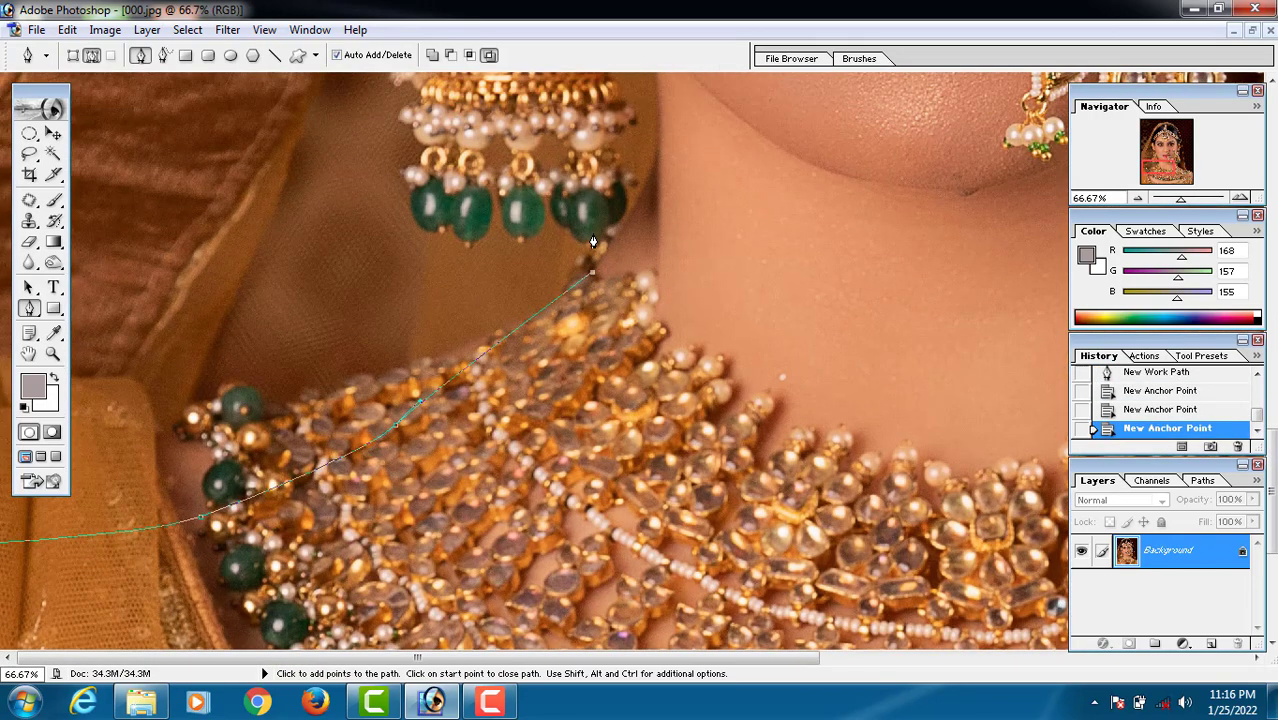
# Continue the path around the green beads hanging from the left earring.
pyautogui.click(600, 252)
pyautogui.click(556, 219)
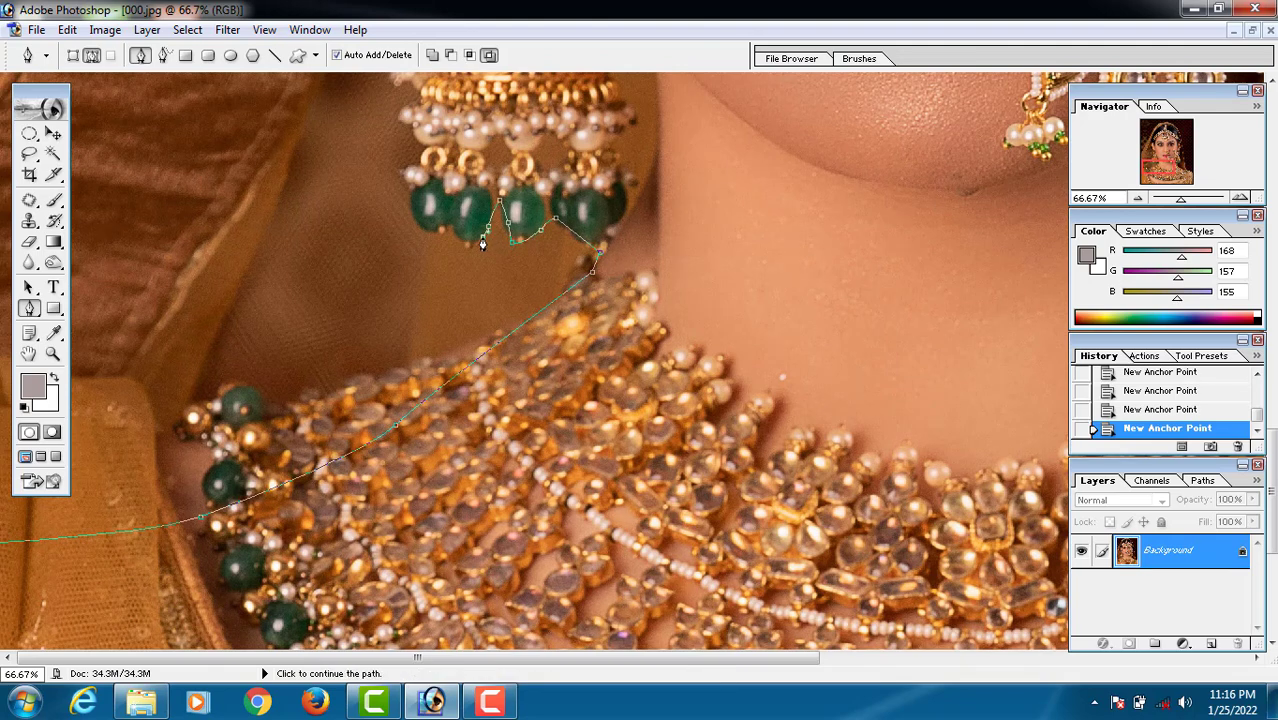
pyautogui.click(484, 232)
pyautogui.click(447, 235)
pyautogui.click(432, 223)
pyautogui.click(411, 194)
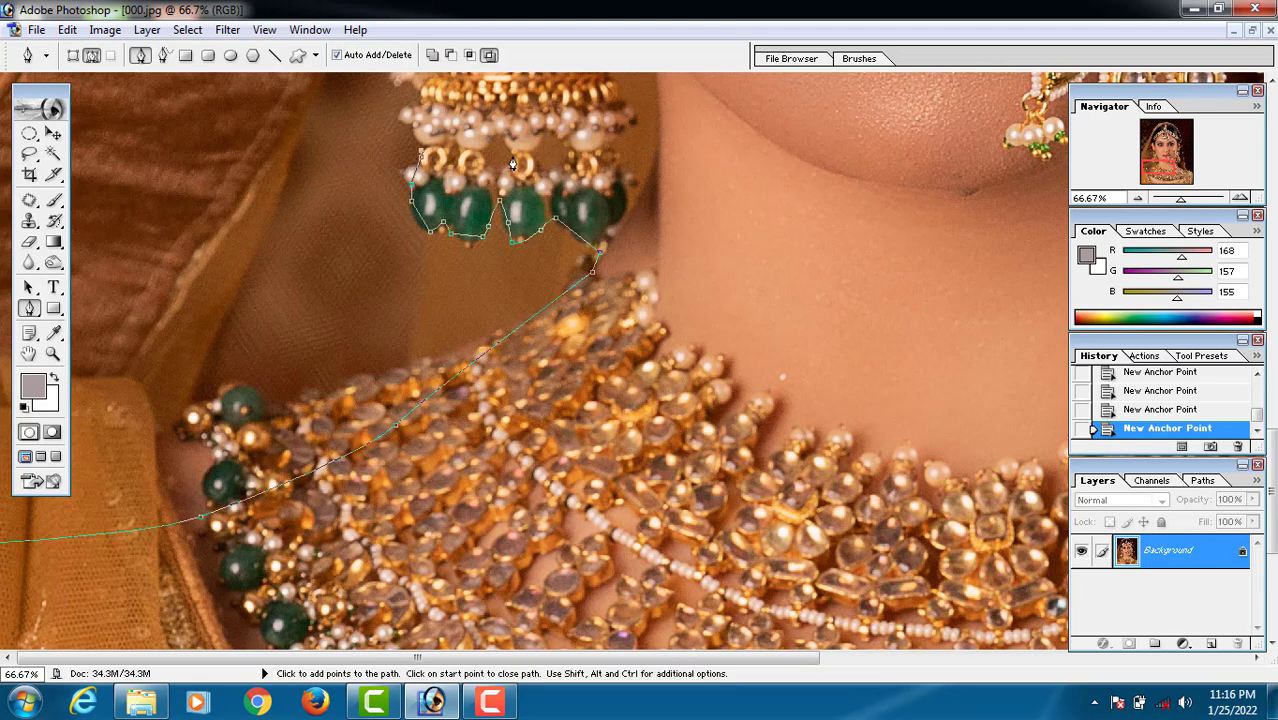
# Trace the outer edge of the left earring's pearls and golden dome up to the dome's top.
pyautogui.scroll(3, 511, 163)
pyautogui.click(401, 222)
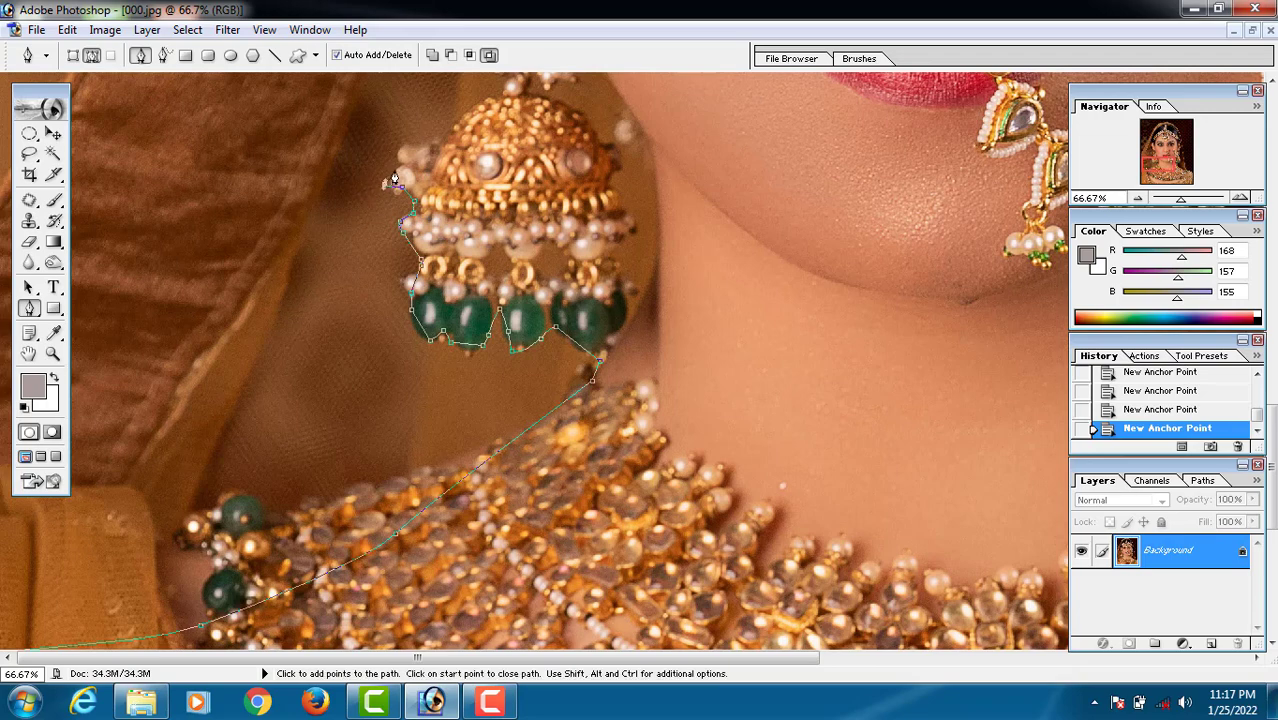
pyautogui.moveTo(401, 147); pyautogui.dragTo(412, 147)
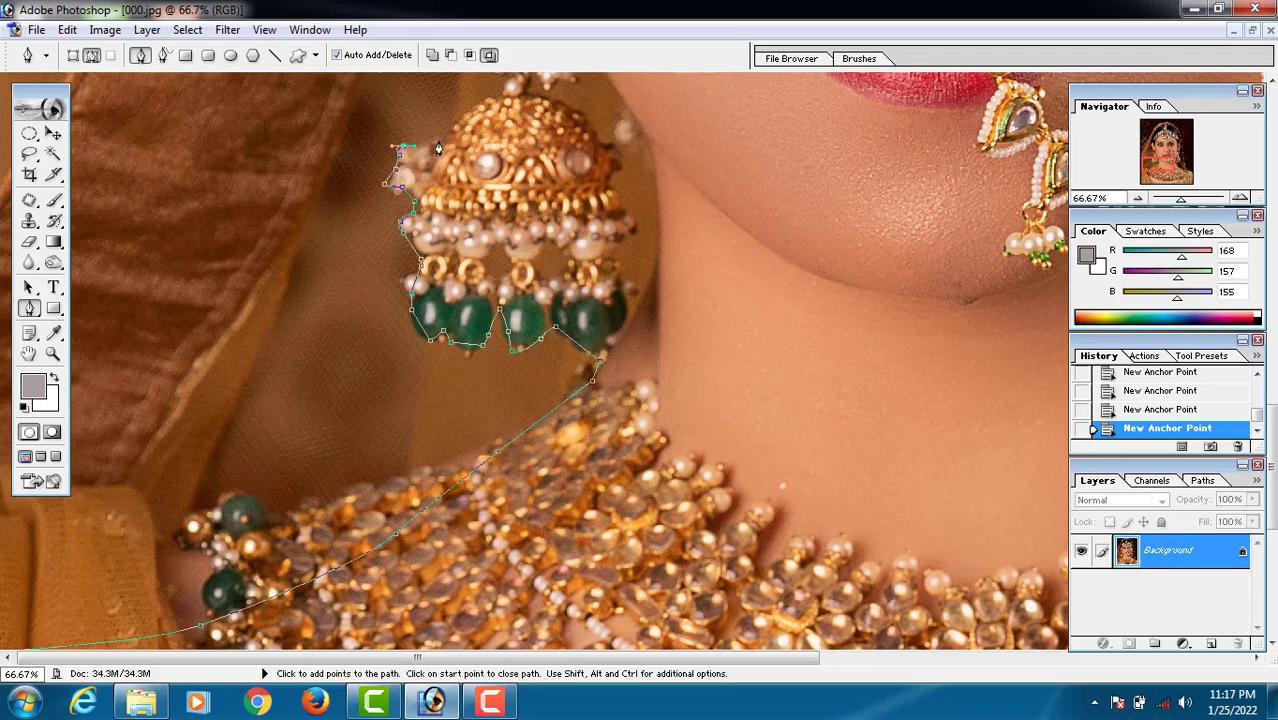
pyautogui.click(488, 105)
pyautogui.press('space')
pyautogui.moveTo(498, 105); pyautogui.dragTo(496, 231)
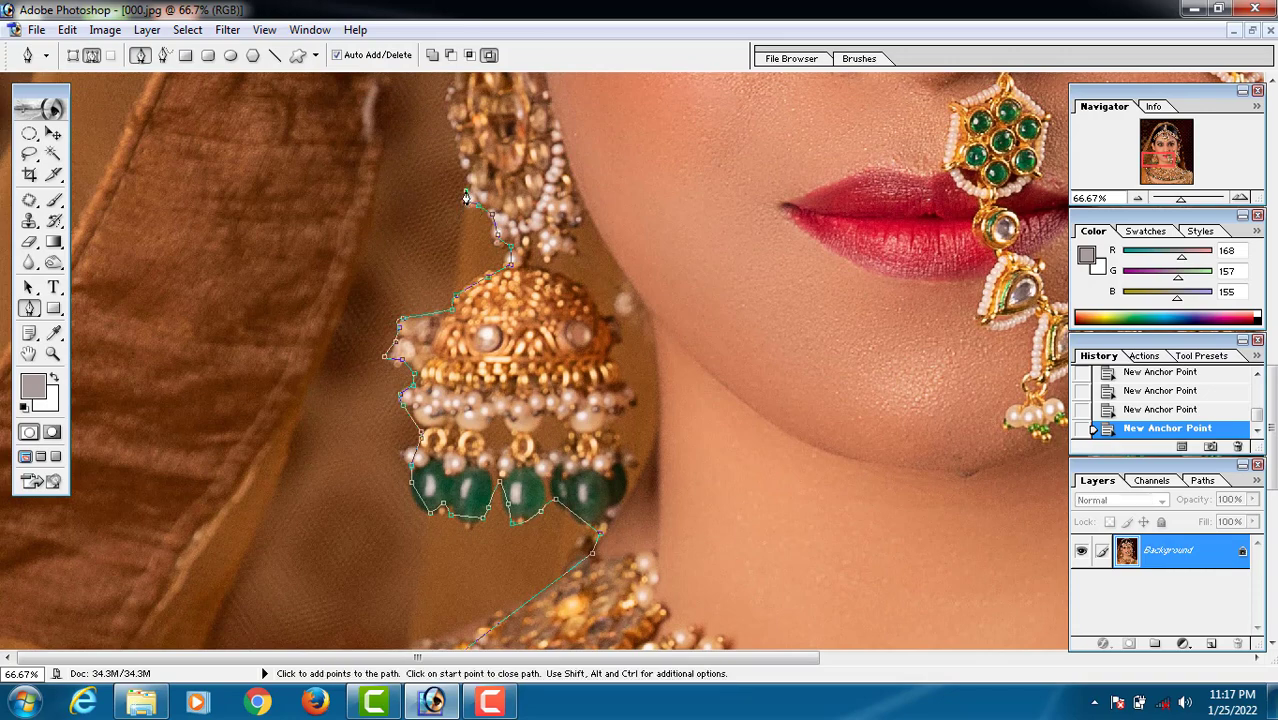
# Continue the path along the outer edge of the left earring's upper ornament up to the earlobe.
pyautogui.click(455, 145)
pyautogui.press('space')
pyautogui.moveTo(489, 114); pyautogui.dragTo(489, 300)
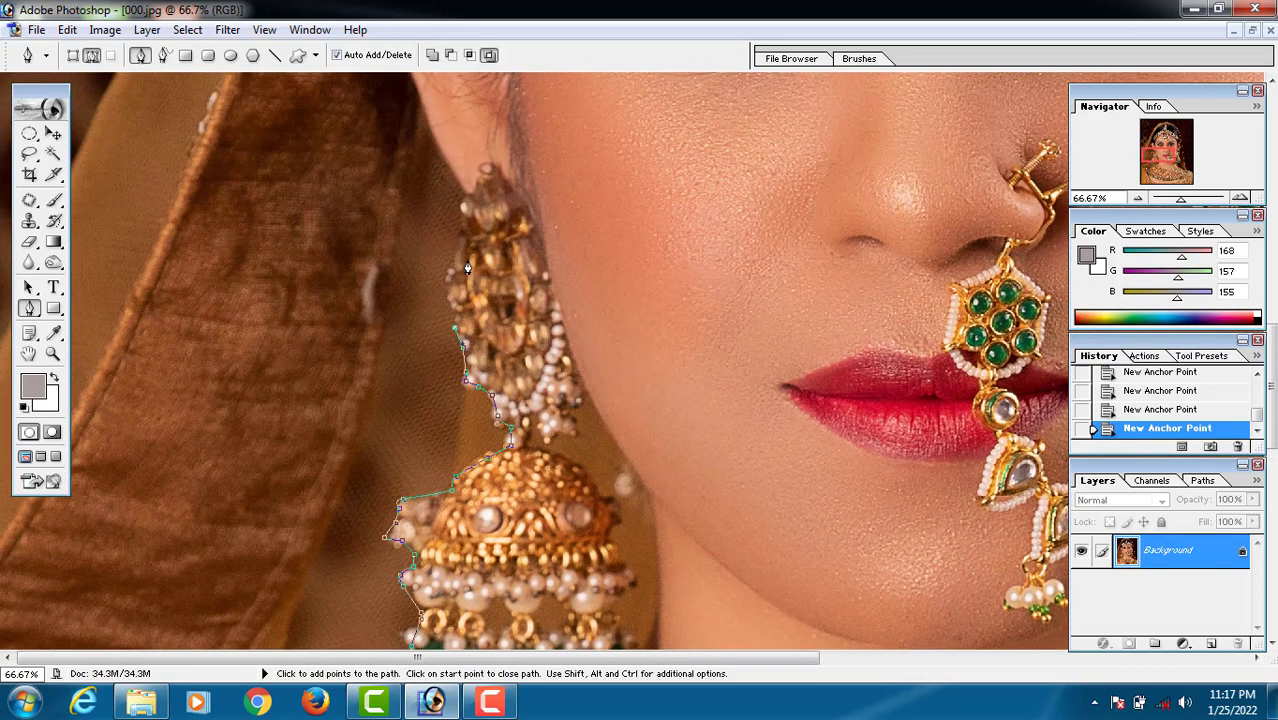
pyautogui.click(460, 186)
pyautogui.press('space')
pyautogui.moveTo(471, 157); pyautogui.dragTo(471, 277)
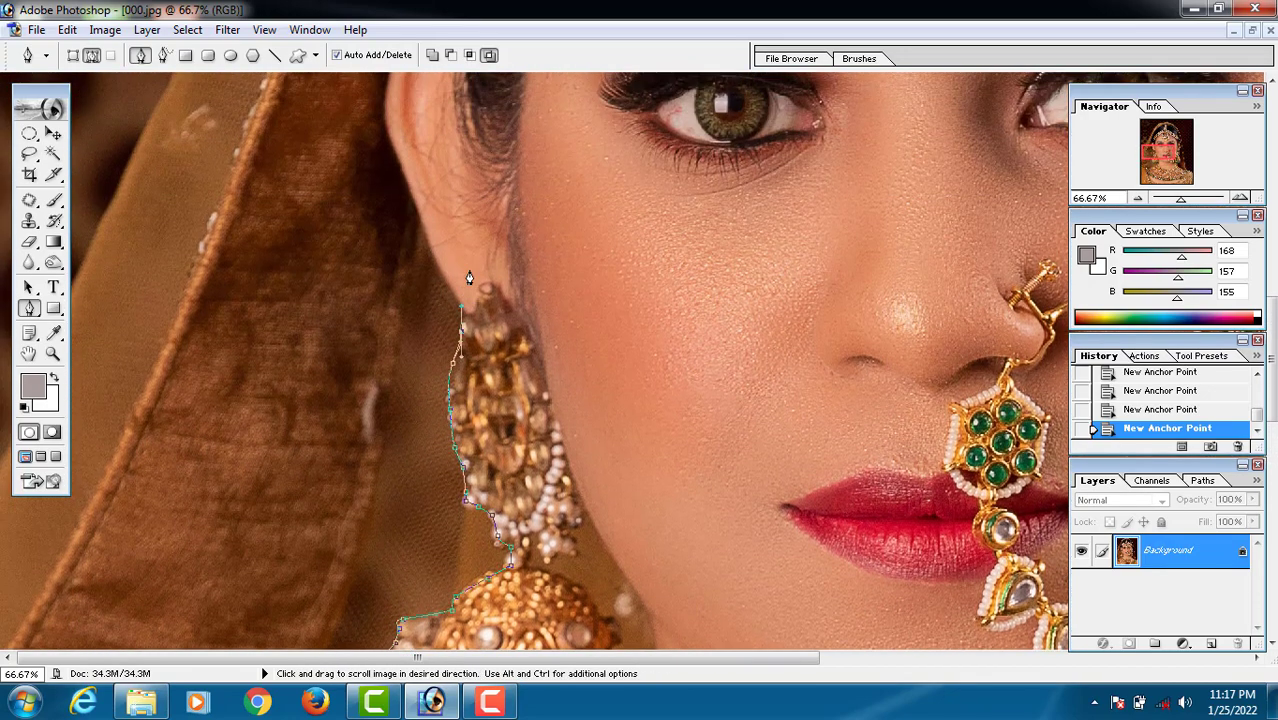
# Trace the outer edge of the left ear from the lobe up toward its top curve.
pyautogui.click(424, 231)
pyautogui.click(399, 161)
pyautogui.press('space')
pyautogui.moveTo(399, 118); pyautogui.dragTo(399, 290)
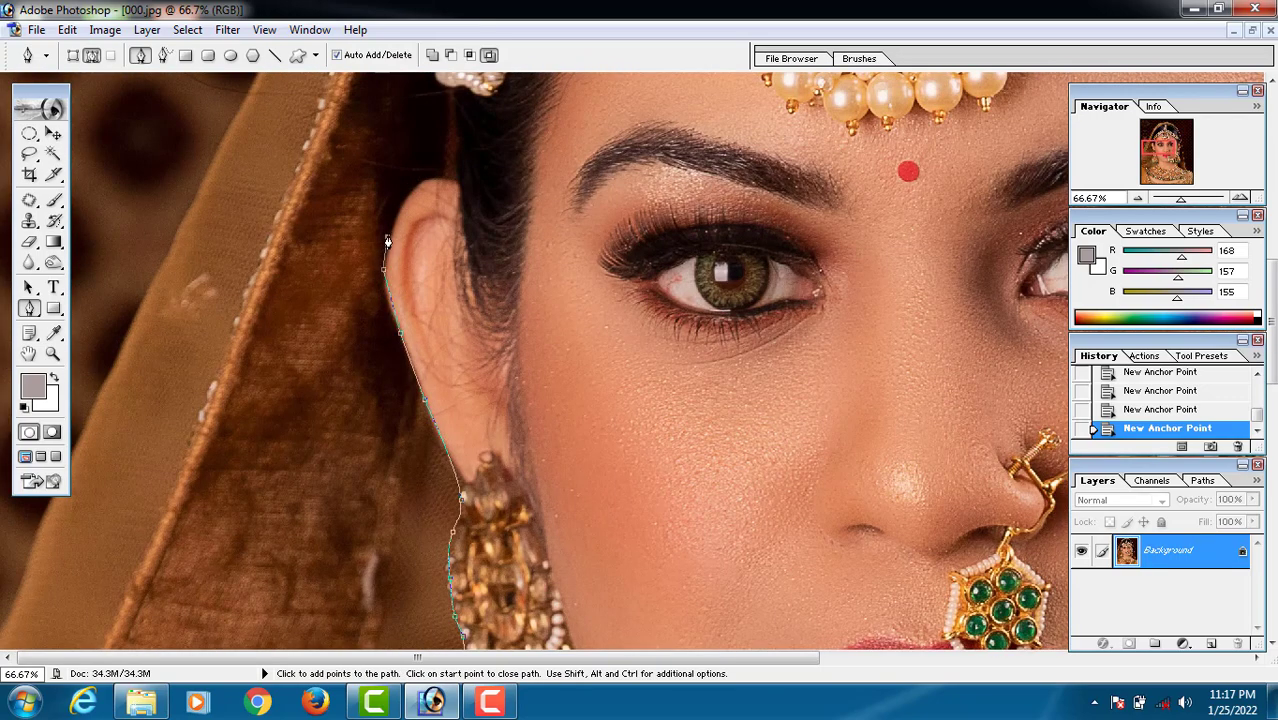
pyautogui.press('space')
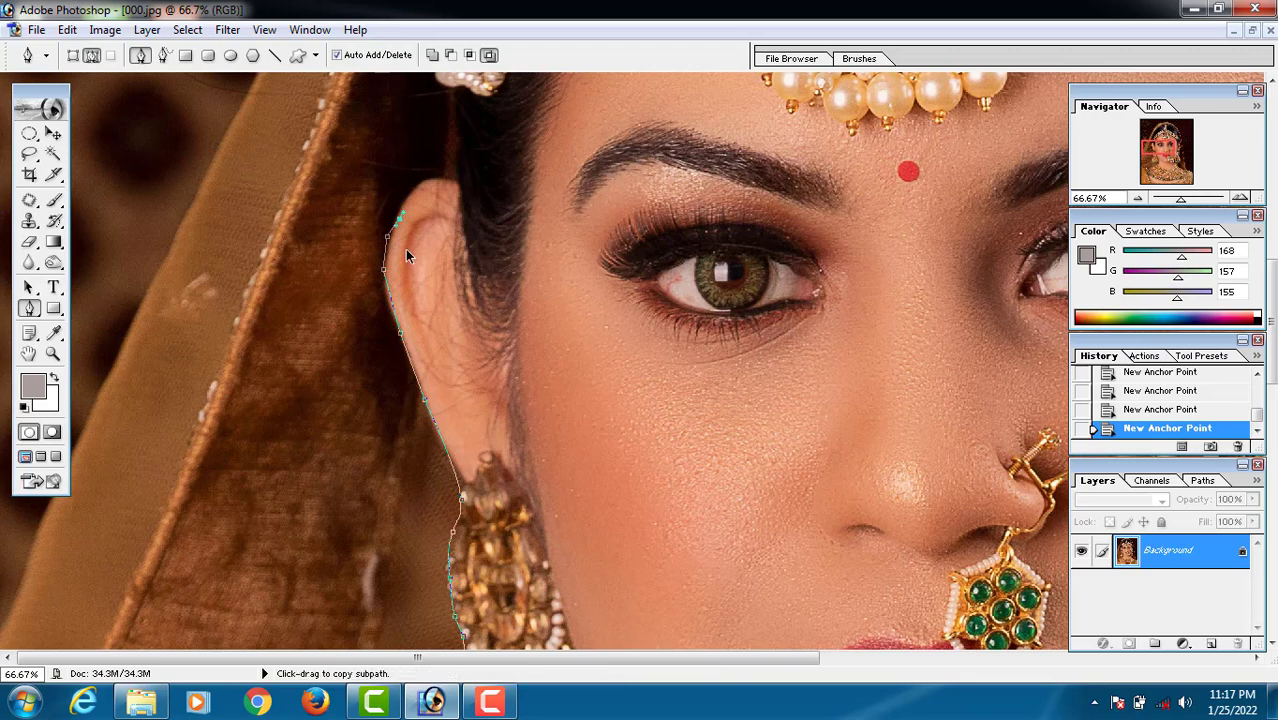
# Undo the last anchor point and retrace the path over the top of the left ear to the hairline.
pyautogui.hotkey('ctrl', 'z')
pyautogui.moveTo(400, 217); pyautogui.dragTo(394, 320)
pyautogui.click(401, 309)
pyautogui.click(425, 286)
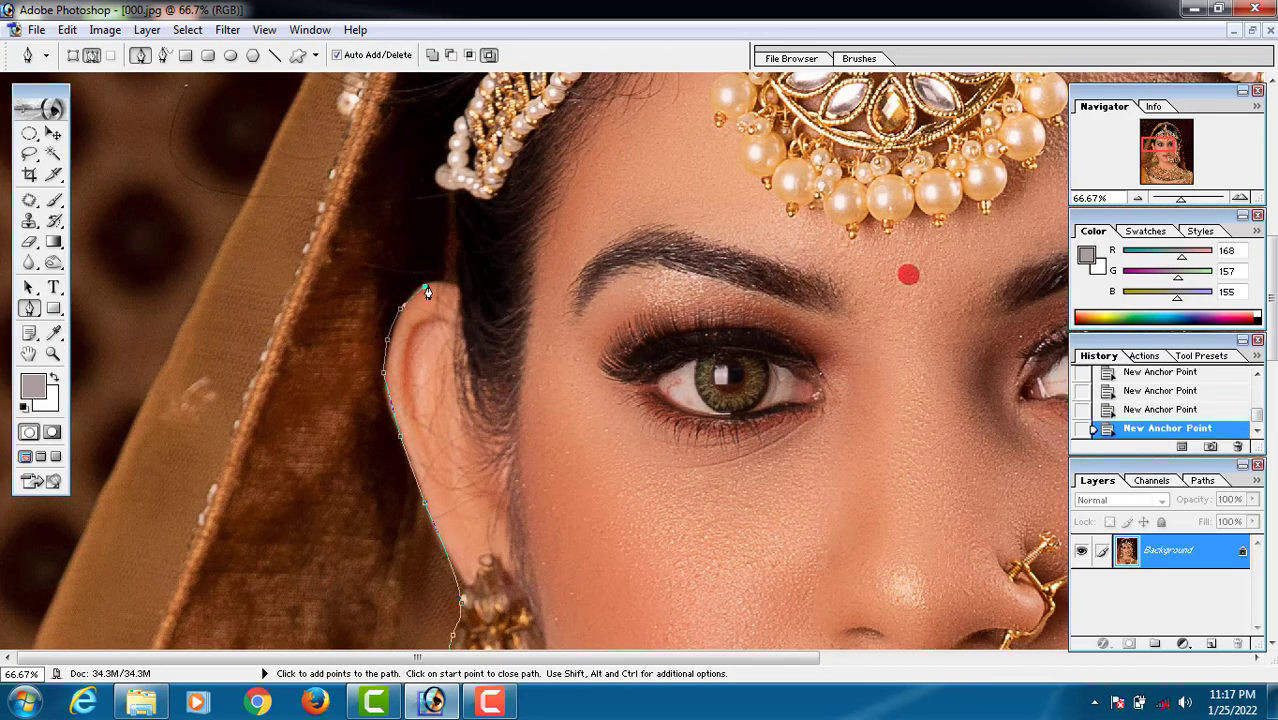
pyautogui.click(448, 284)
pyautogui.click(457, 285)
# Run the path up the hair past the left end of the pearl headpiece to the veil's inner edge.
pyautogui.press('space')
pyautogui.moveTo(464, 265); pyautogui.dragTo(464, 396)
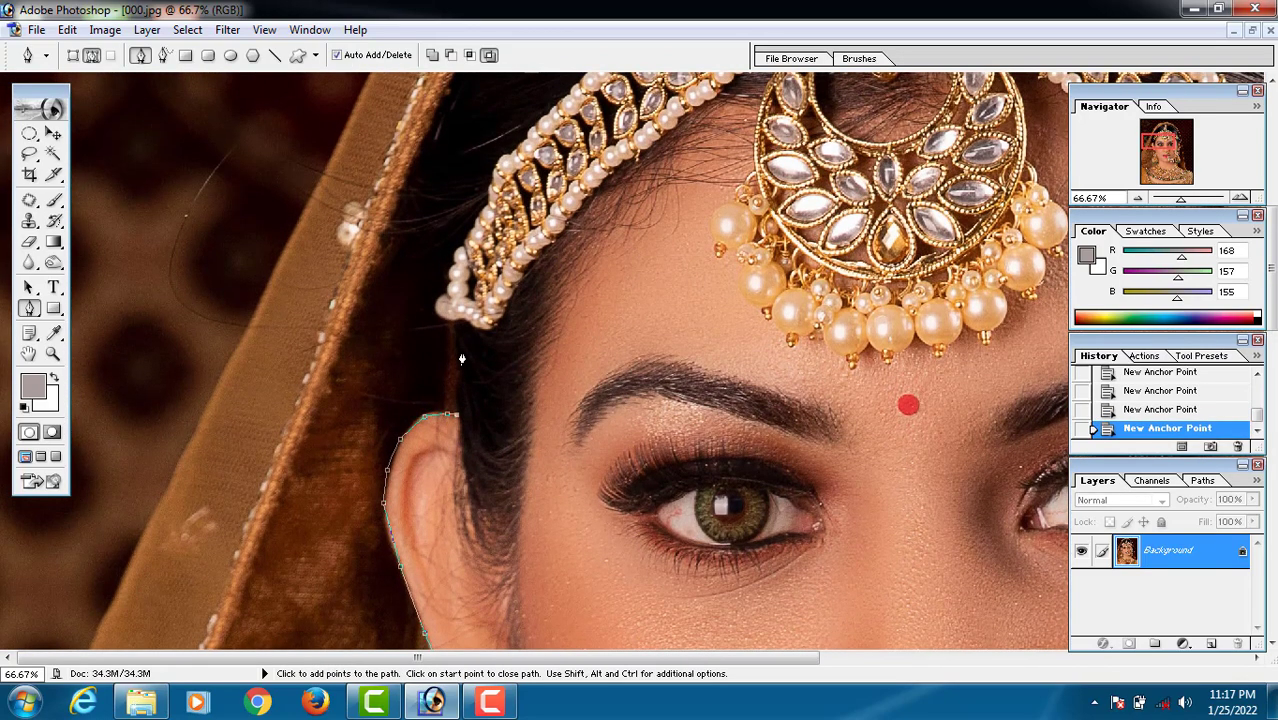
pyautogui.click(452, 309)
pyautogui.press('space')
pyautogui.moveTo(452, 309); pyautogui.dragTo(420, 515)
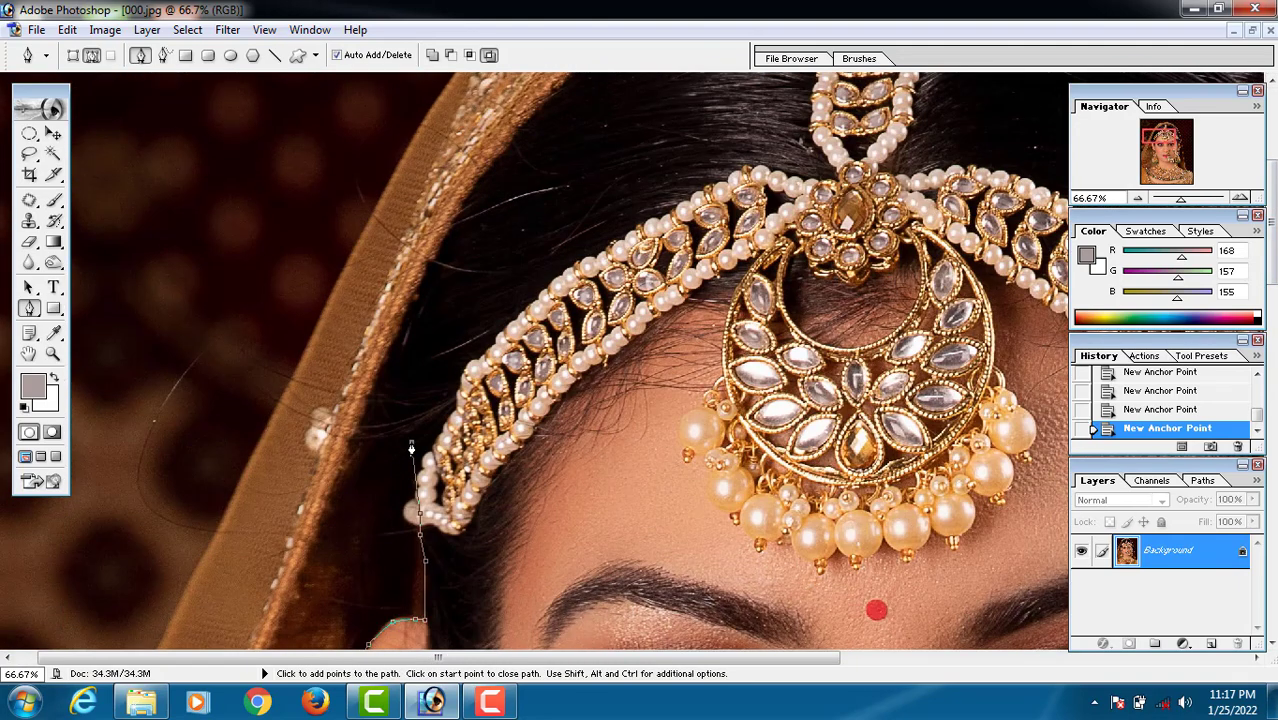
pyautogui.click(412, 341)
pyautogui.click(421, 276)
# Follow the left inner edge of the veil upward along the hair with new anchor points.
pyautogui.press('space')
pyautogui.moveTo(446, 244); pyautogui.dragTo(434, 314)
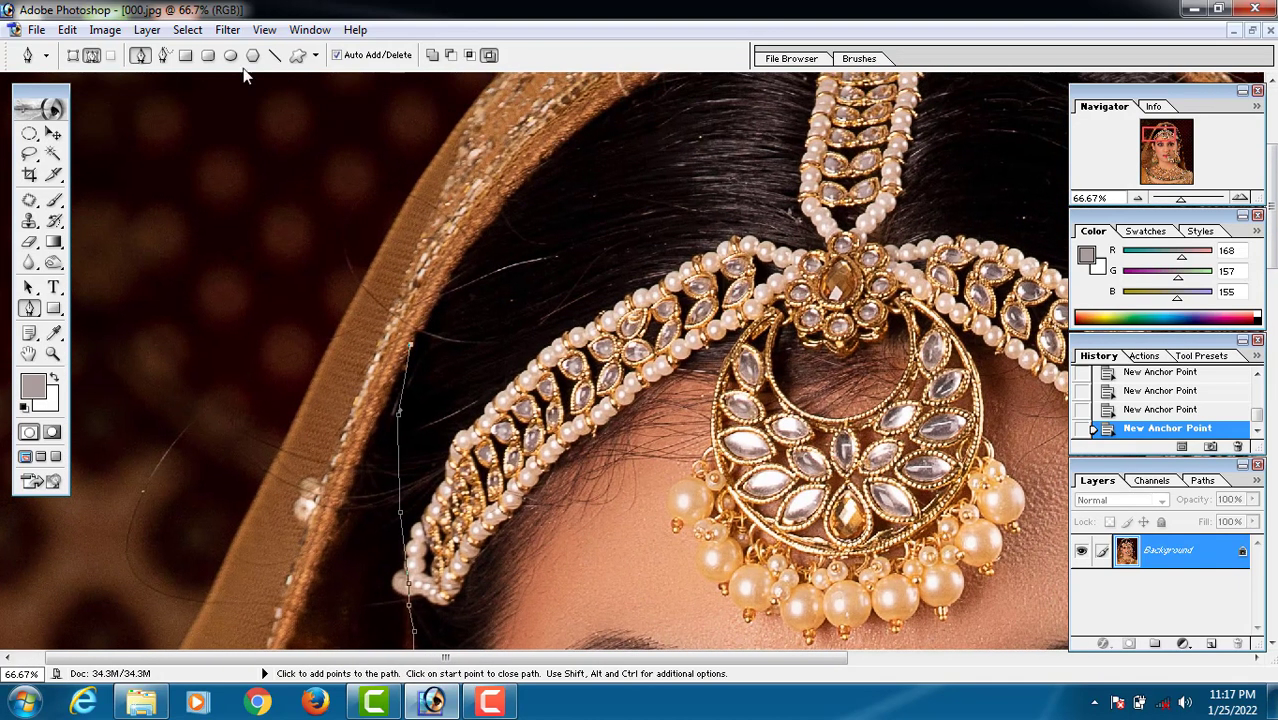
pyautogui.click(466, 250)
pyautogui.click(564, 138)
# Continue the path over the crown of the head along the veil's inner border, past the centre ornament.
pyautogui.press('space')
pyautogui.moveTo(564, 150); pyautogui.dragTo(440, 284)
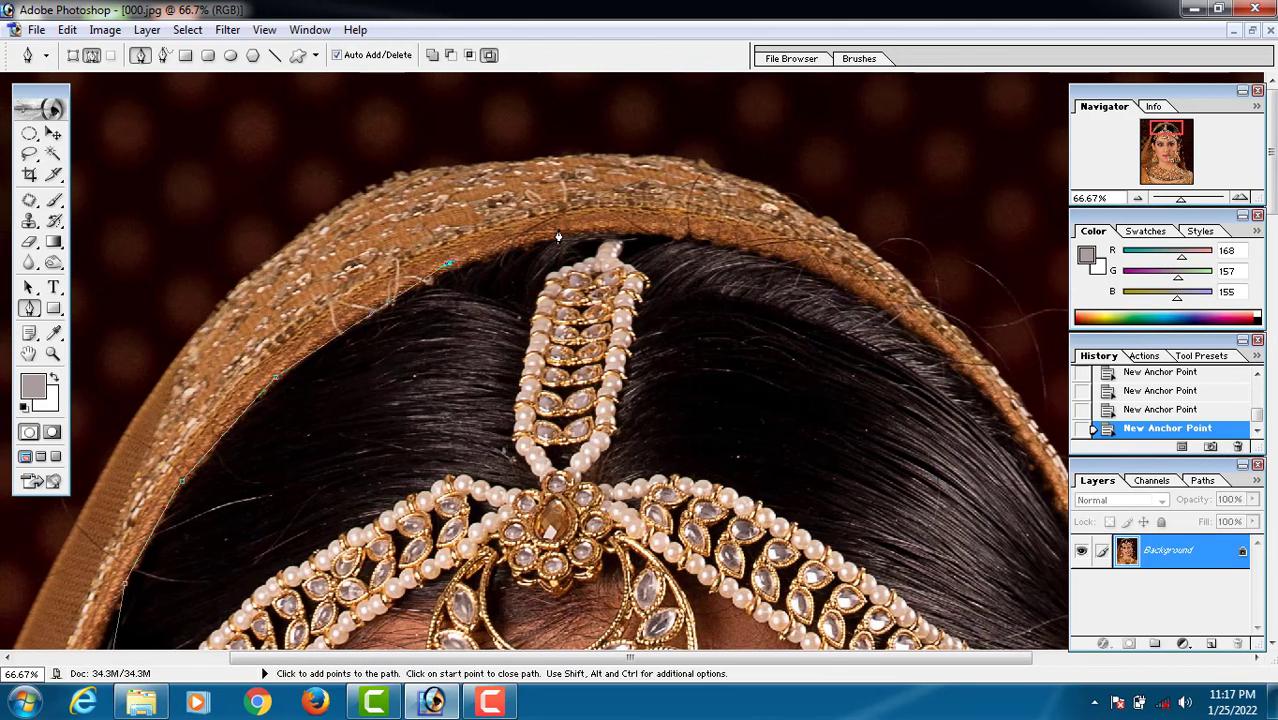
pyautogui.click(659, 234)
pyautogui.click(838, 276)
pyautogui.click(958, 352)
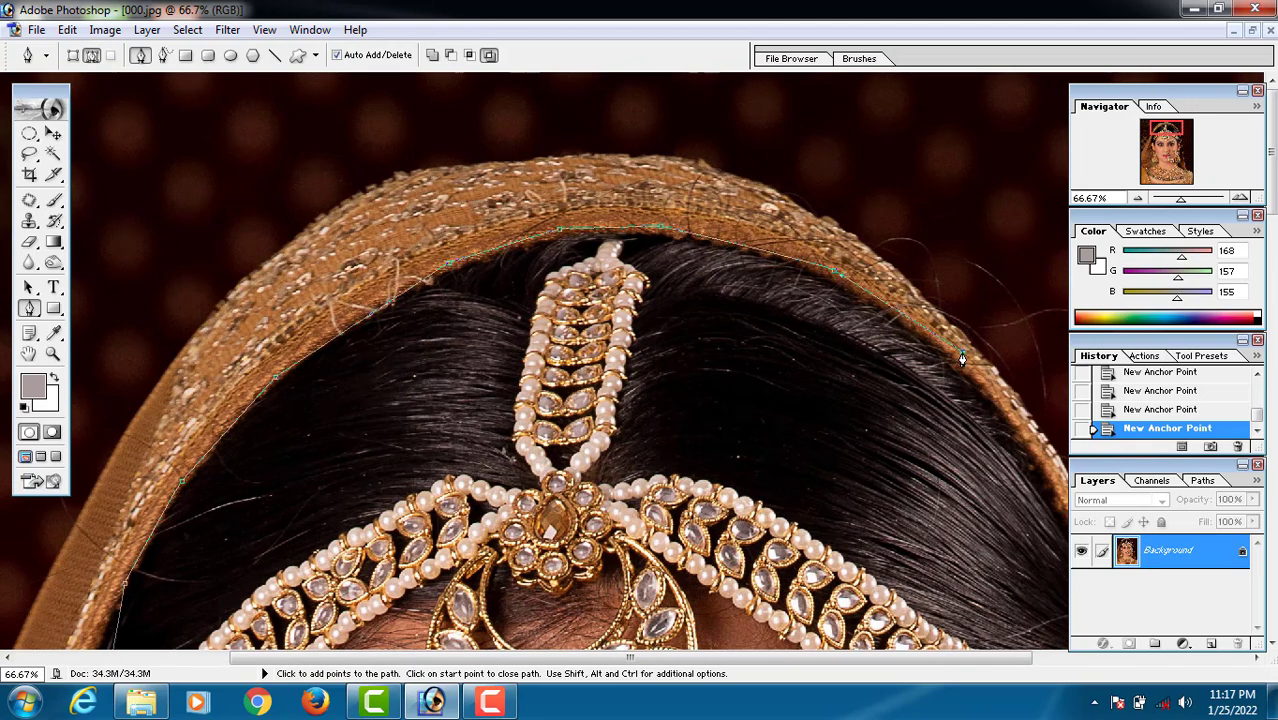
# Undo the last anchor point and place new ones down the hair along the veil's right inner edge.
pyautogui.press('space')
pyautogui.moveTo(928, 374); pyautogui.dragTo(741, 257)
pyautogui.hotkey('ctrl', 'alt', 'z')
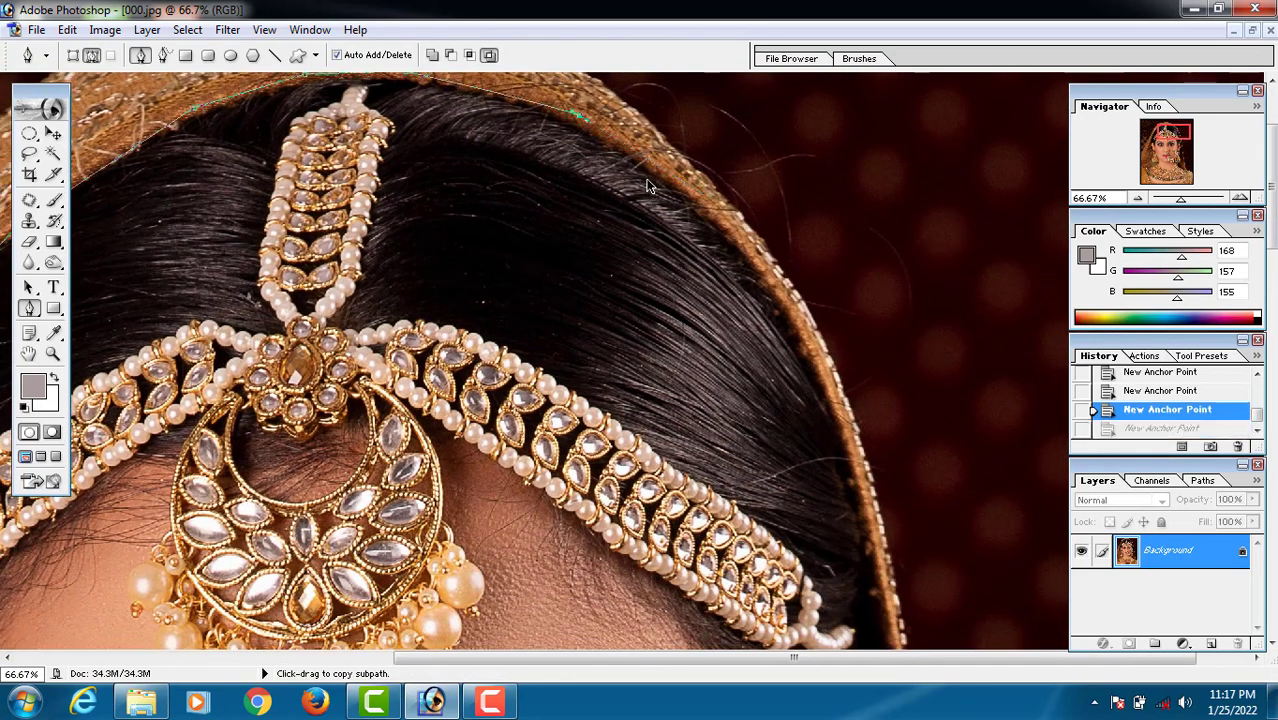
pyautogui.click(677, 183)
pyautogui.click(770, 290)
# Extend the path with curved points down the hair beside the right end of the pearl headpiece.
pyautogui.press('space')
pyautogui.moveTo(825, 386); pyautogui.dragTo(729, 183)
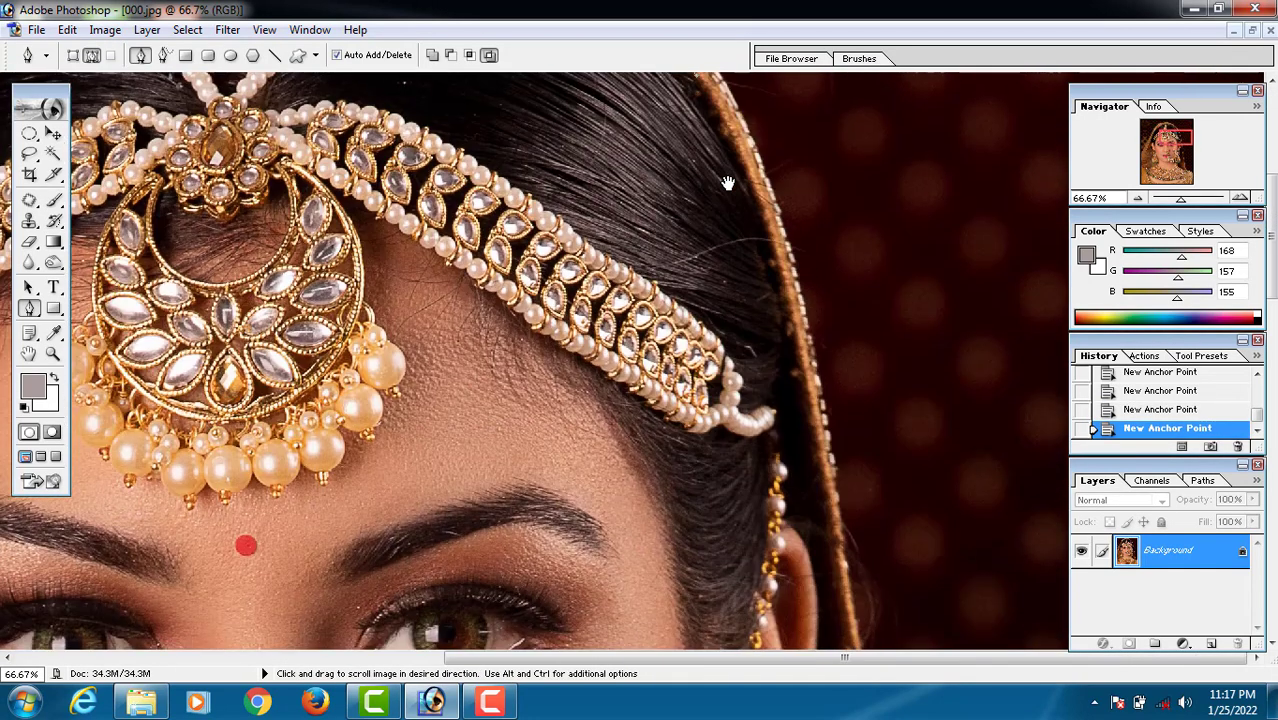
pyautogui.moveTo(775, 265); pyautogui.dragTo(776, 281)
pyautogui.moveTo(785, 369); pyautogui.dragTo(785, 384)
# Trace the path past the top of the right ear and along its outer edge.
pyautogui.press('space')
pyautogui.moveTo(784, 430); pyautogui.dragTo(783, 233)
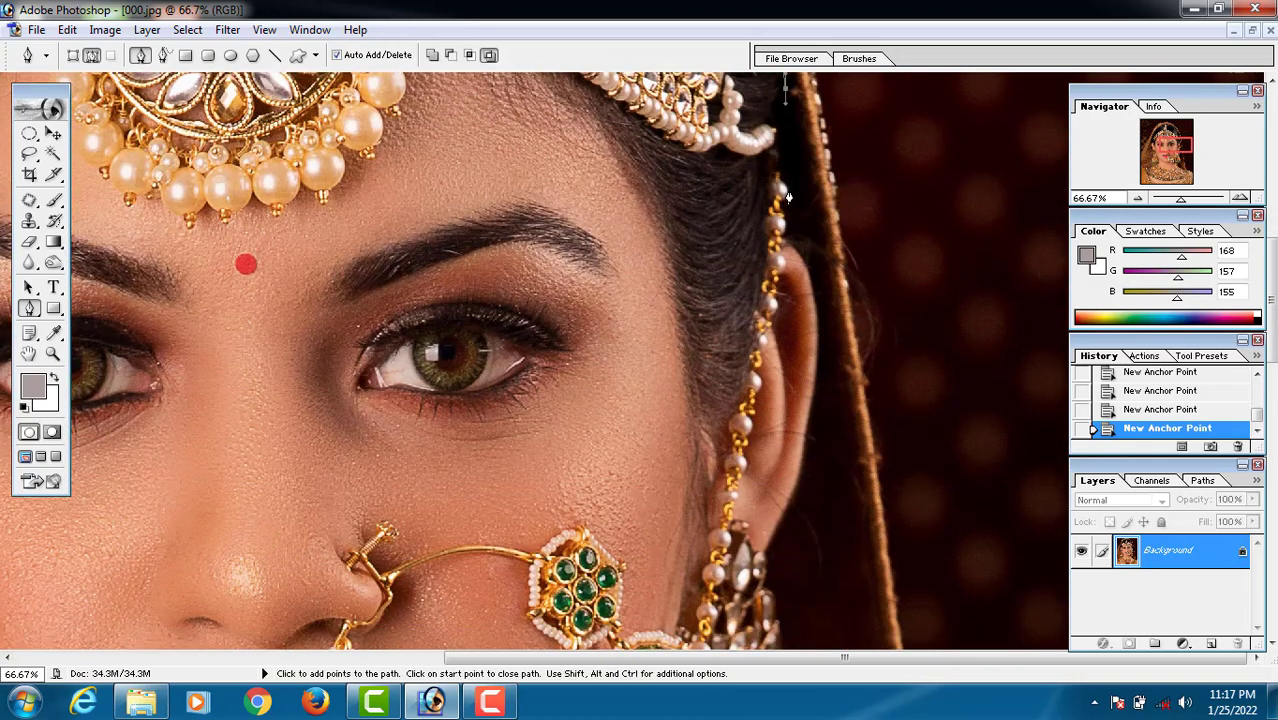
pyautogui.click(804, 244)
pyautogui.click(809, 288)
pyautogui.press('space')
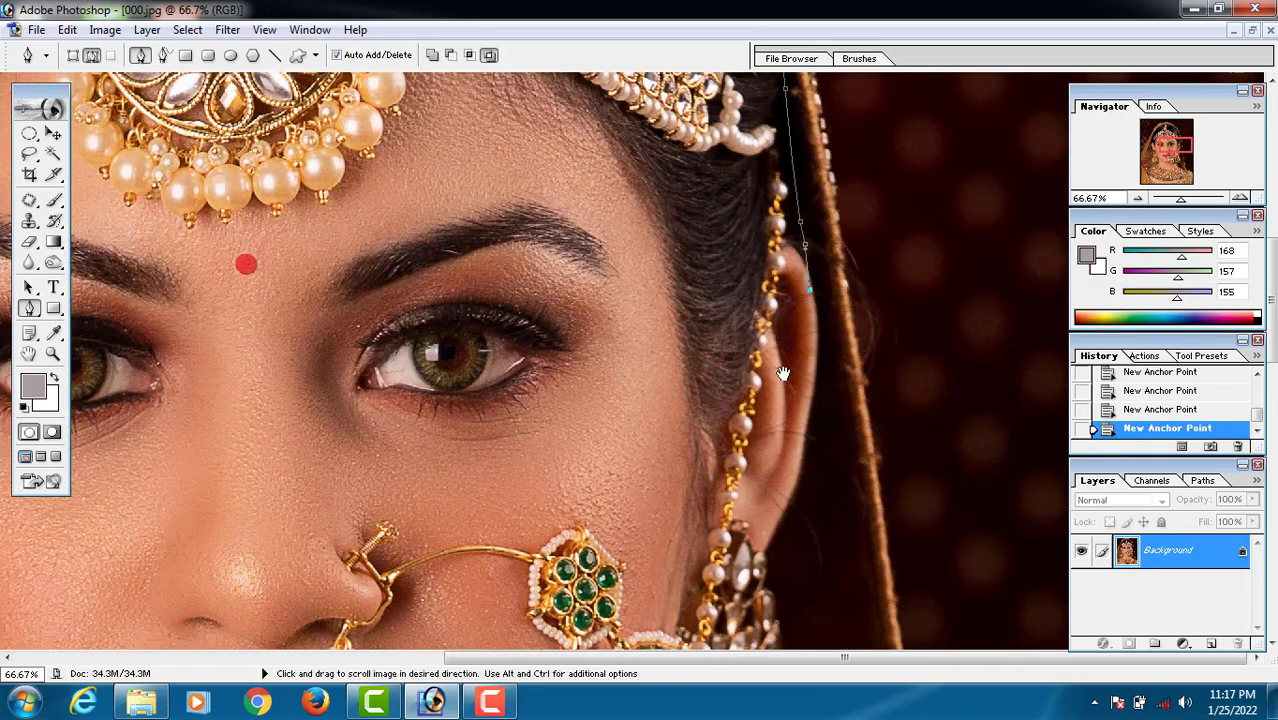
pyautogui.moveTo(784, 371); pyautogui.dragTo(778, 311)
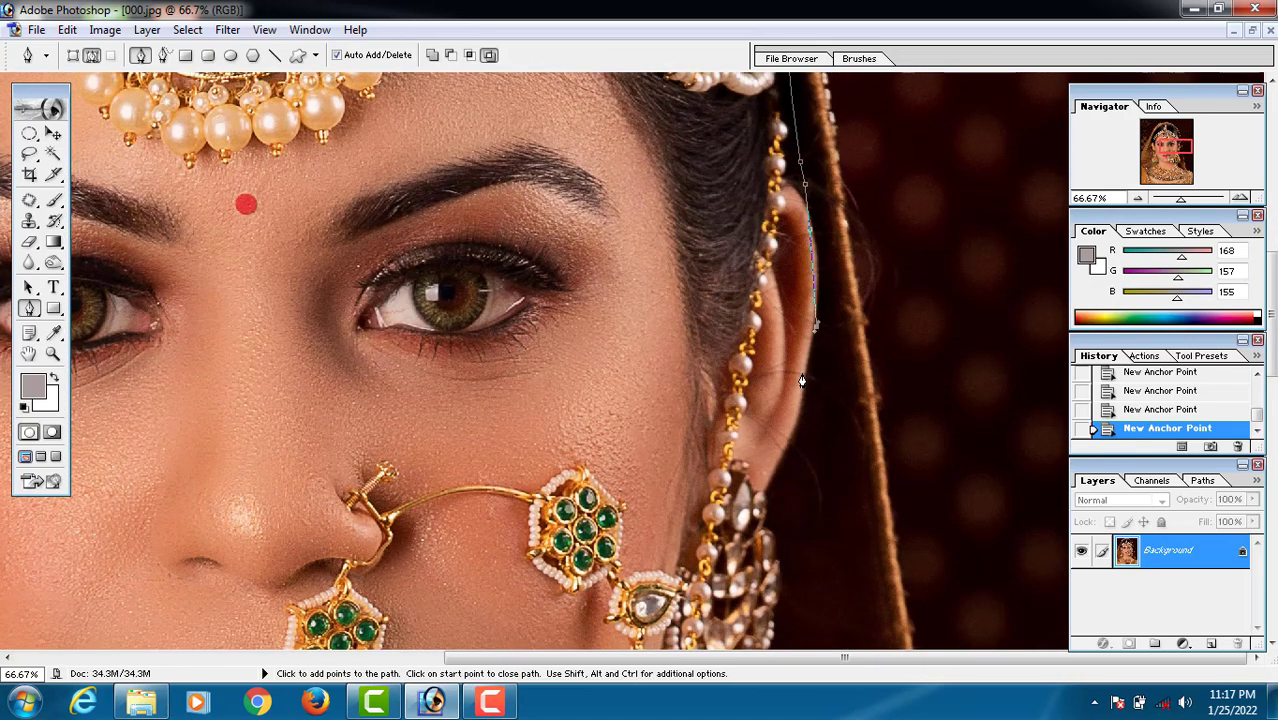
pyautogui.click(802, 375)
# Continue the path down the lower edge of the right ear to the earlobe.
pyautogui.press('space')
pyautogui.moveTo(796, 420); pyautogui.dragTo(797, 323)
pyautogui.click(791, 351)
pyautogui.click(770, 388)
pyautogui.press('space')
# Trace the outer edge of the right earring's upper ornament down to the golden dome.
pyautogui.moveTo(764, 417); pyautogui.dragTo(763, 117)
pyautogui.click(763, 233)
pyautogui.click(785, 289)
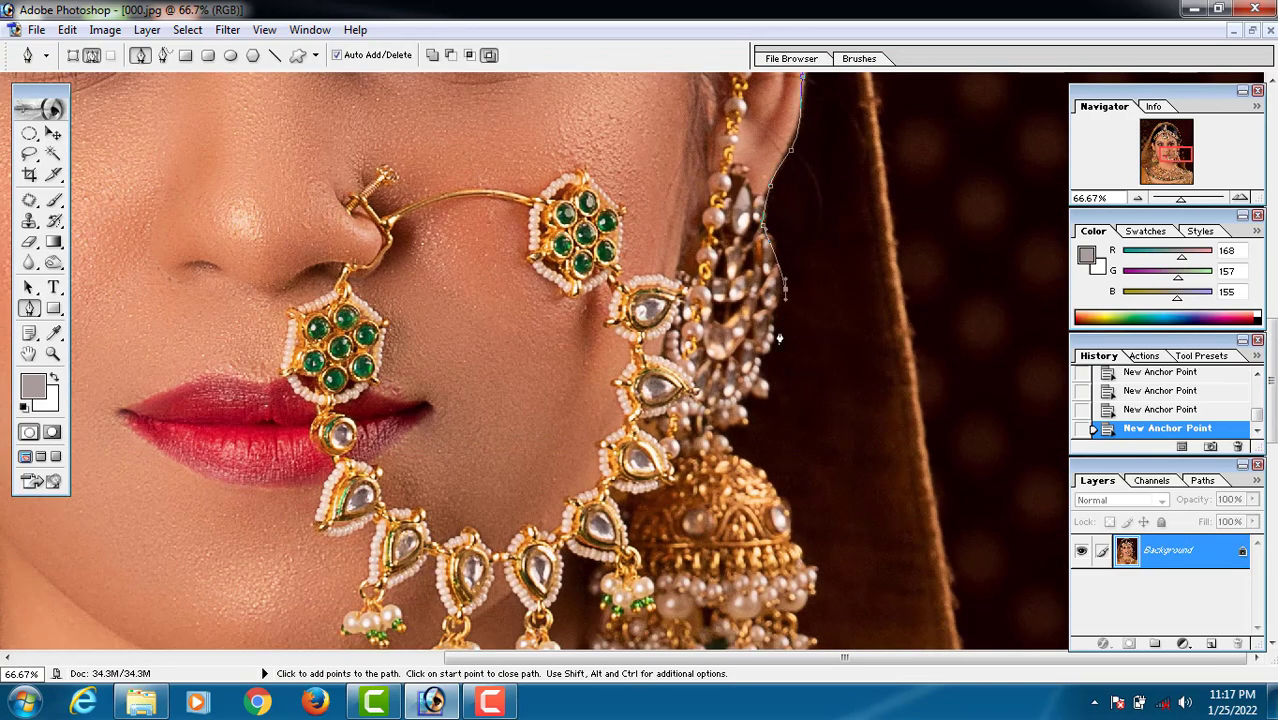
pyautogui.click(765, 348)
pyautogui.click(749, 398)
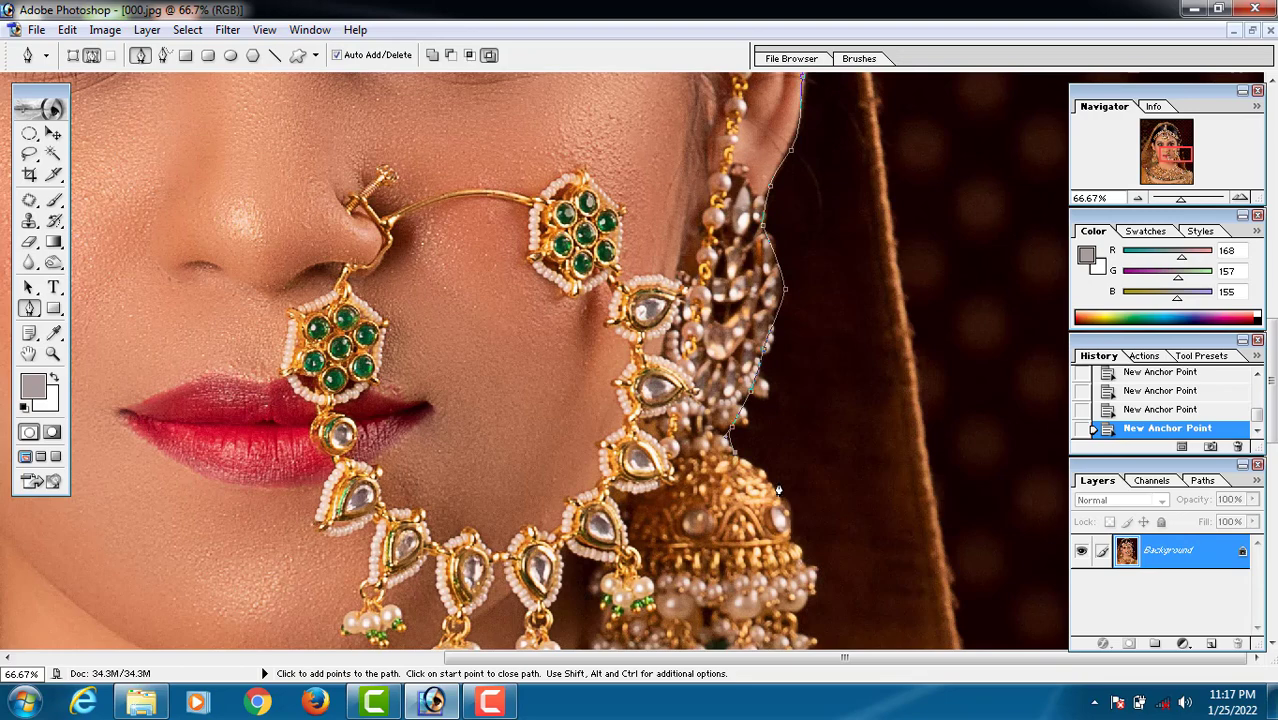
# Continue the path along the outer edge of the right earring's dome and pearl fringe.
pyautogui.moveTo(806, 557); pyautogui.dragTo(806, 342)
pyautogui.click(789, 327)
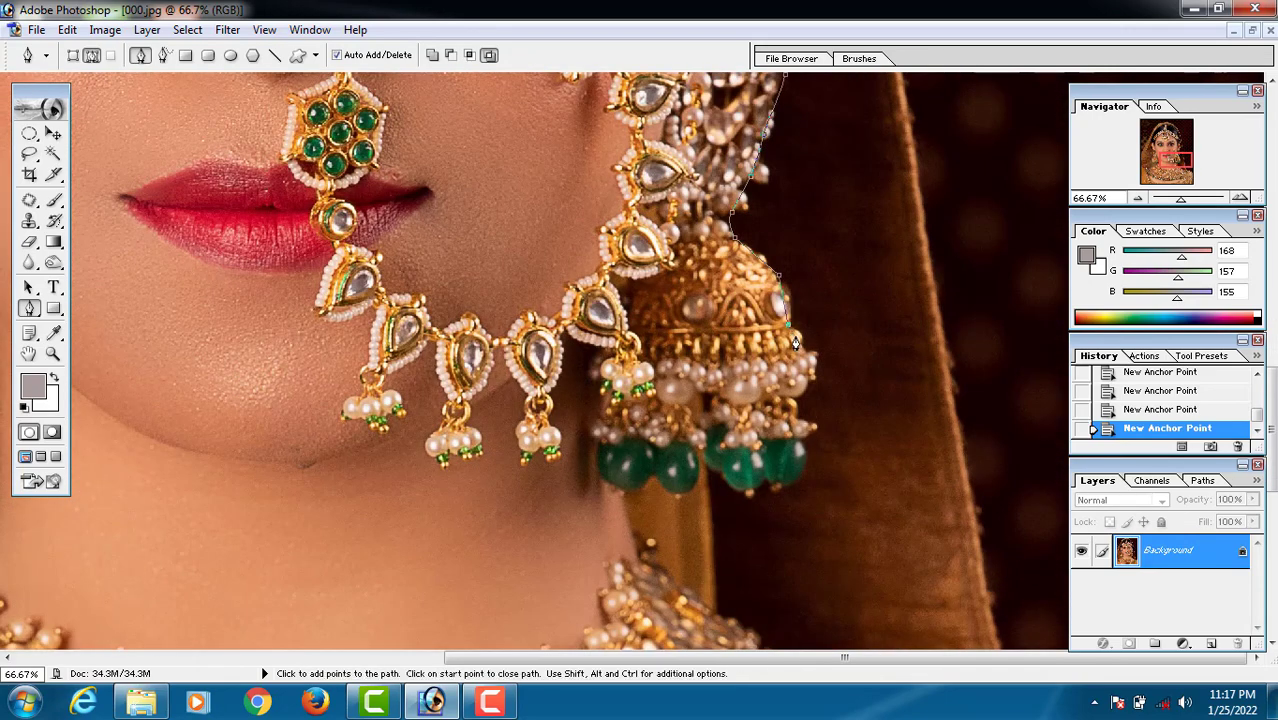
pyautogui.moveTo(802, 461); pyautogui.dragTo(804, 397)
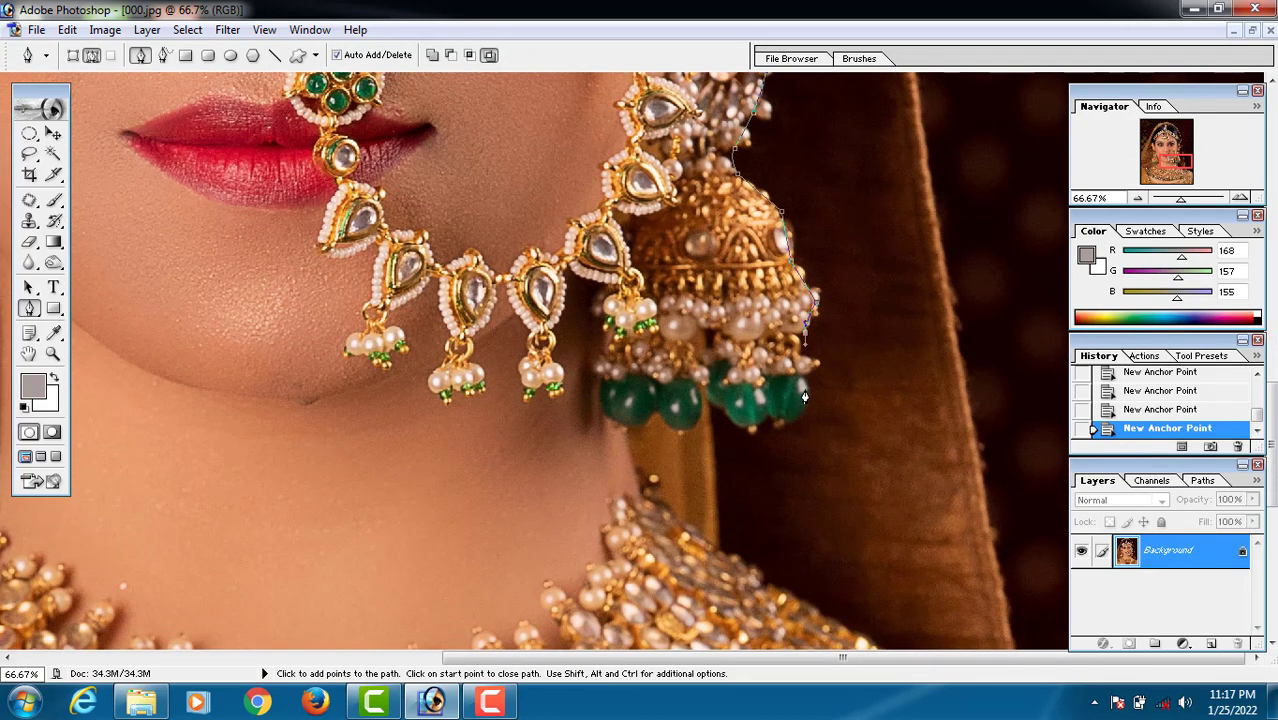
# Trace around the right earring's green beads and bring the path down onto the right side of the neck.
pyautogui.click(707, 402)
pyautogui.click(648, 413)
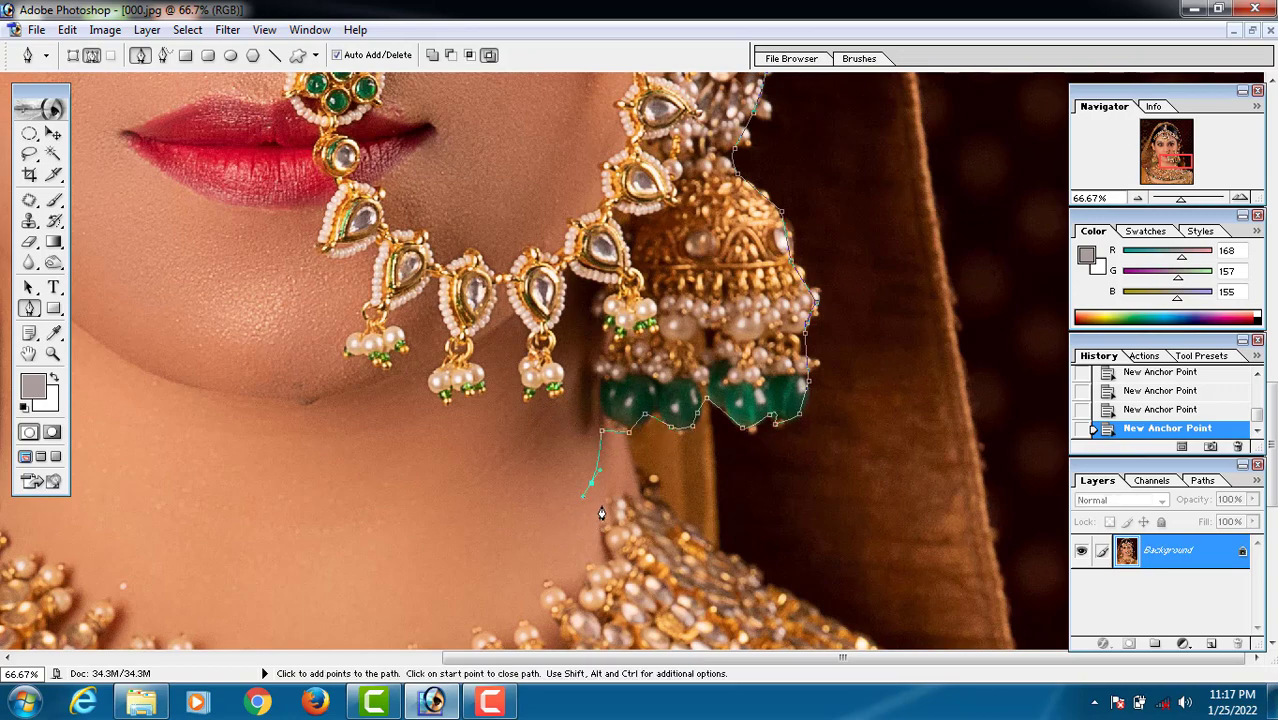
pyautogui.keyDown('alt'); pyautogui.click(618, 434); pyautogui.keyUp('alt')
pyautogui.keyDown('alt'); pyautogui.click(653, 414); pyautogui.keyUp('alt')
pyautogui.keyDown('alt'); pyautogui.click(692, 384); pyautogui.keyUp('alt')
pyautogui.keyDown('alt'); pyautogui.click(700, 377); pyautogui.keyUp('alt')
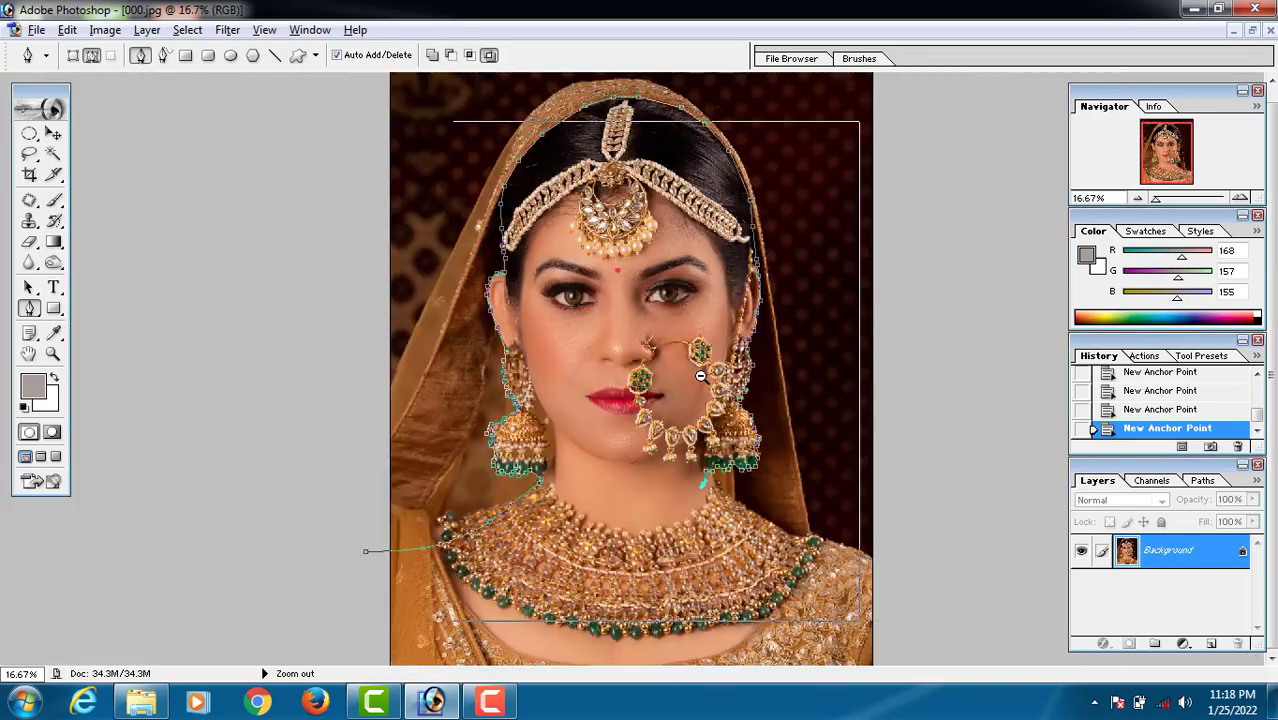
pyautogui.keyDown('alt'); pyautogui.click(700, 377); pyautogui.keyUp('alt')
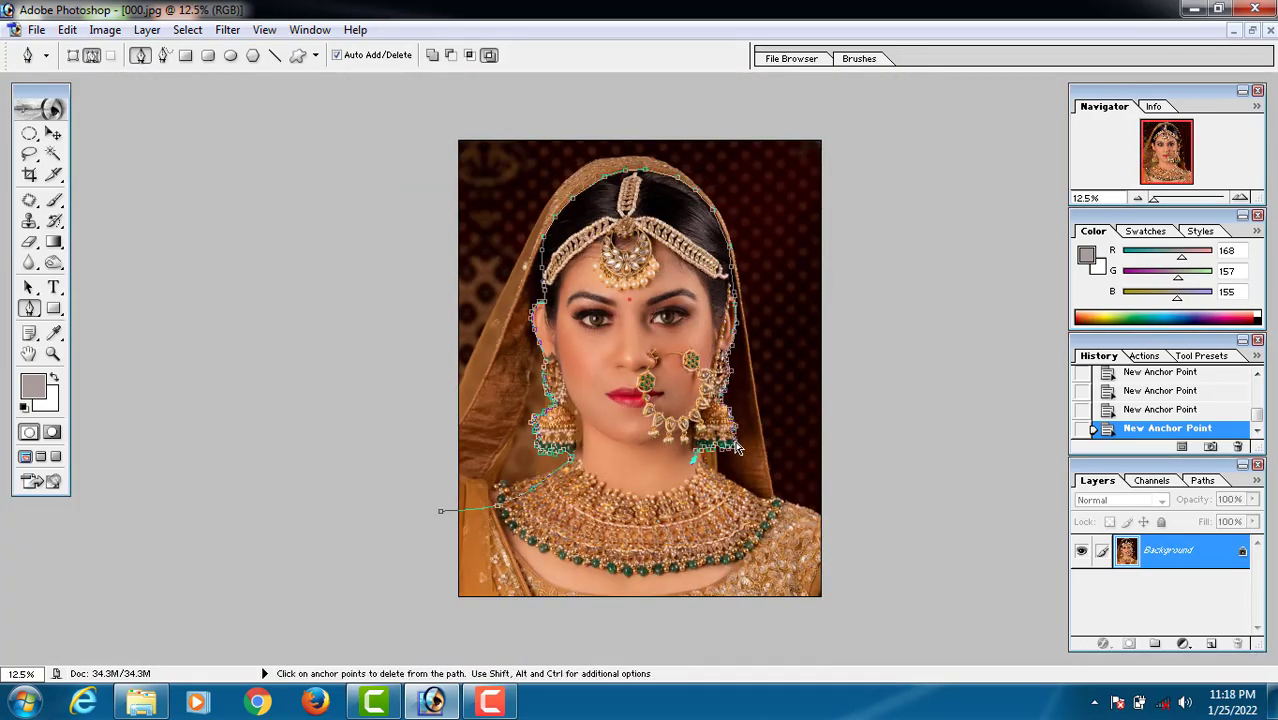
# Undo the last two anchor points and retrace the path down the neck and along the necklace's upper edge to the shoulder bead.
pyautogui.keyDown('ctrl'); pyautogui.click(735, 457); pyautogui.keyUp('ctrl')
pyautogui.keyDown('ctrl'); pyautogui.click(735, 458); pyautogui.keyUp('ctrl')
pyautogui.keyDown('ctrl'); pyautogui.click(735, 458); pyautogui.keyUp('ctrl')
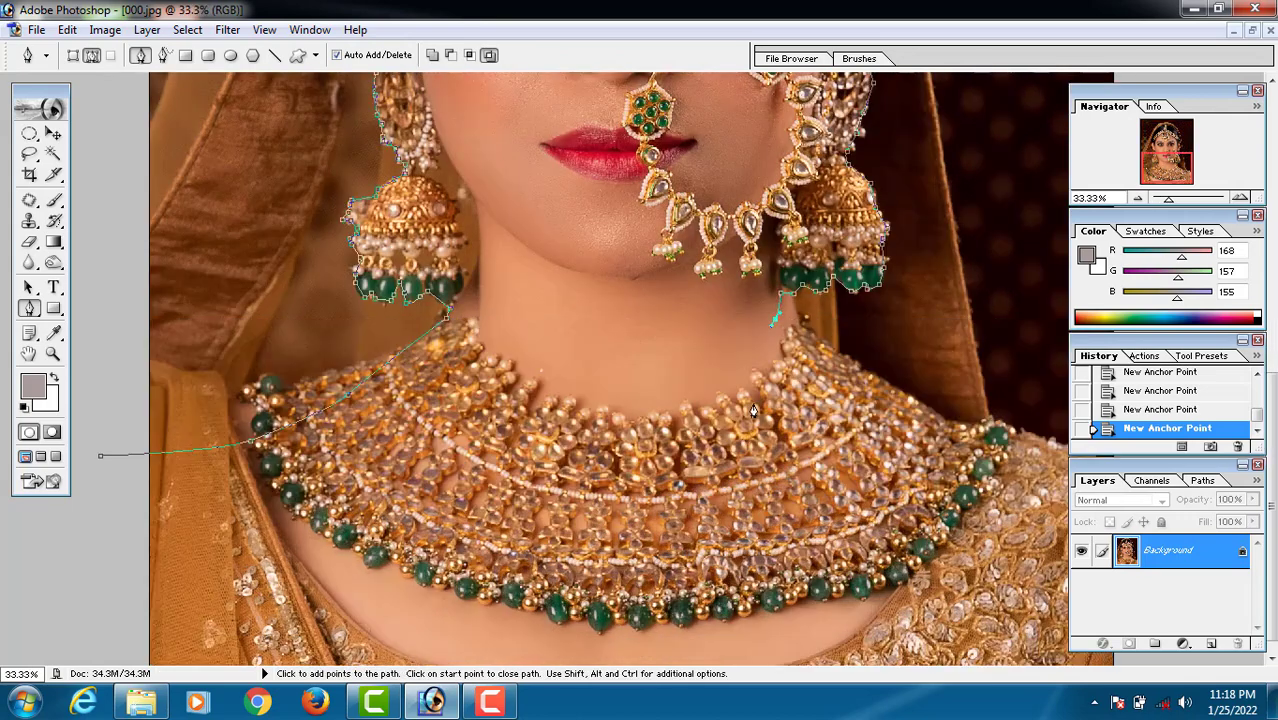
pyautogui.hotkey('ctrl', 'alt', 'z')
pyautogui.hotkey('ctrl', 'alt', 'z')
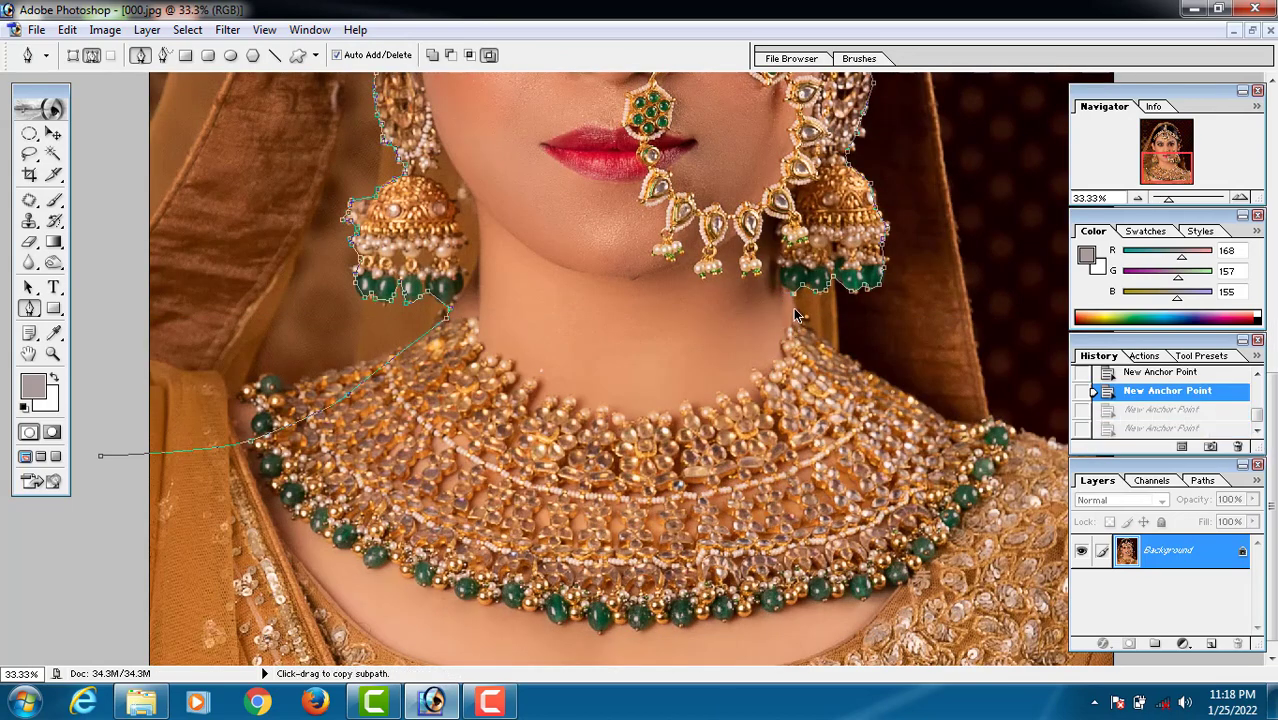
pyautogui.click(800, 321)
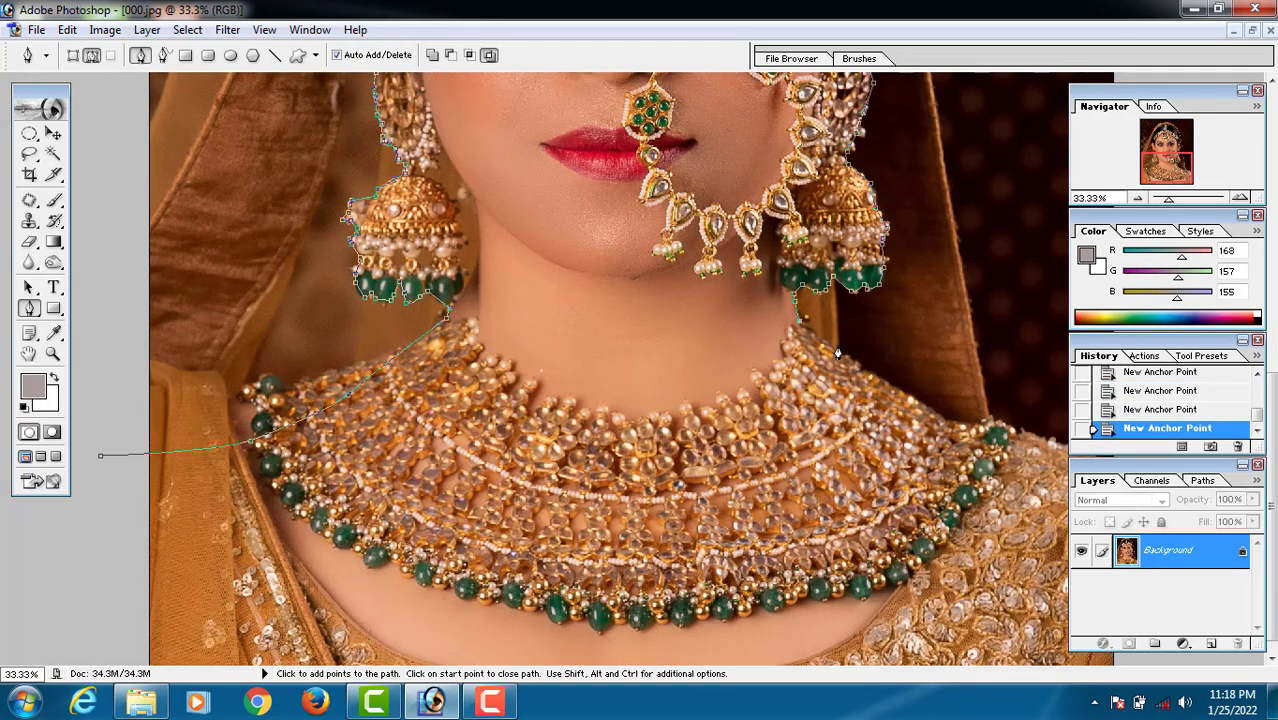
pyautogui.click(917, 408)
pyautogui.click(1002, 426)
# Carry the path from the shoulder around the outside of the canvas, over the head and towards the starting anchor.
pyautogui.hotkey('ctrl', '-')
pyautogui.hotkey('ctrl', '-')
pyautogui.hotkey('ctrl', '-')
pyautogui.hotkey('ctrl', '-')
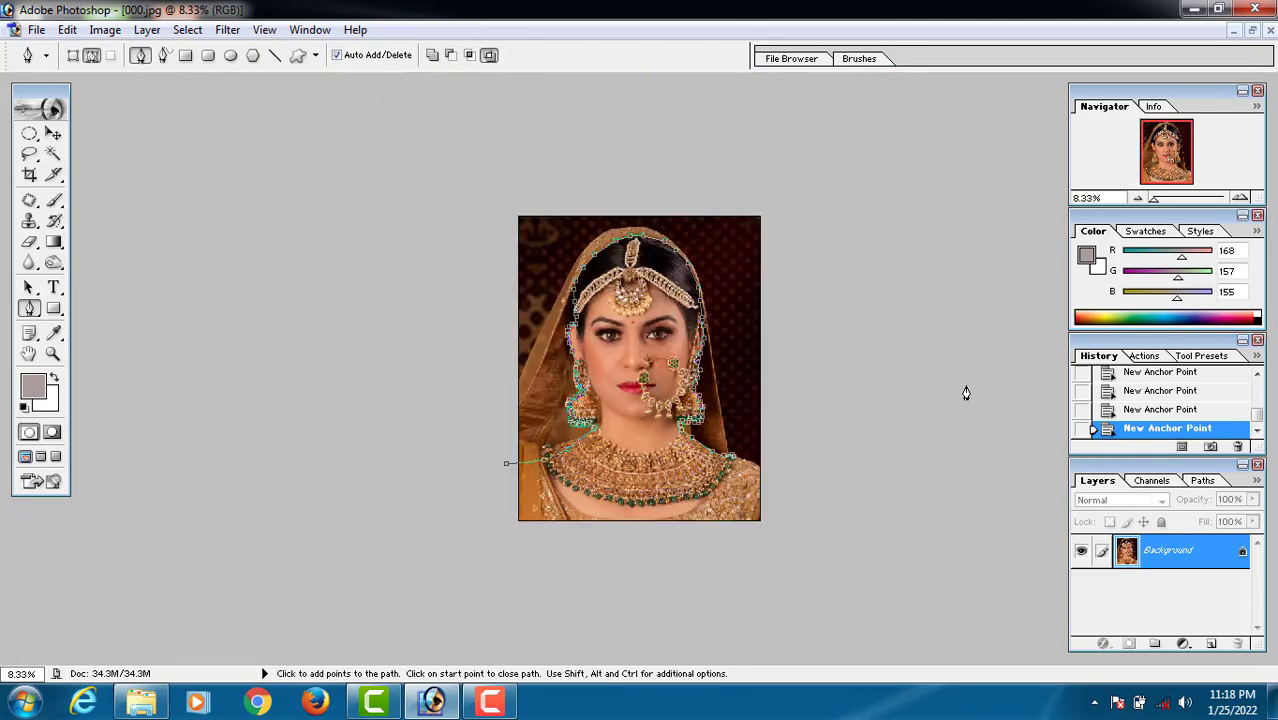
pyautogui.click(966, 387)
pyautogui.click(820, 155)
pyautogui.click(651, 128)
pyautogui.click(483, 153)
pyautogui.click(348, 275)
pyautogui.click(357, 326)
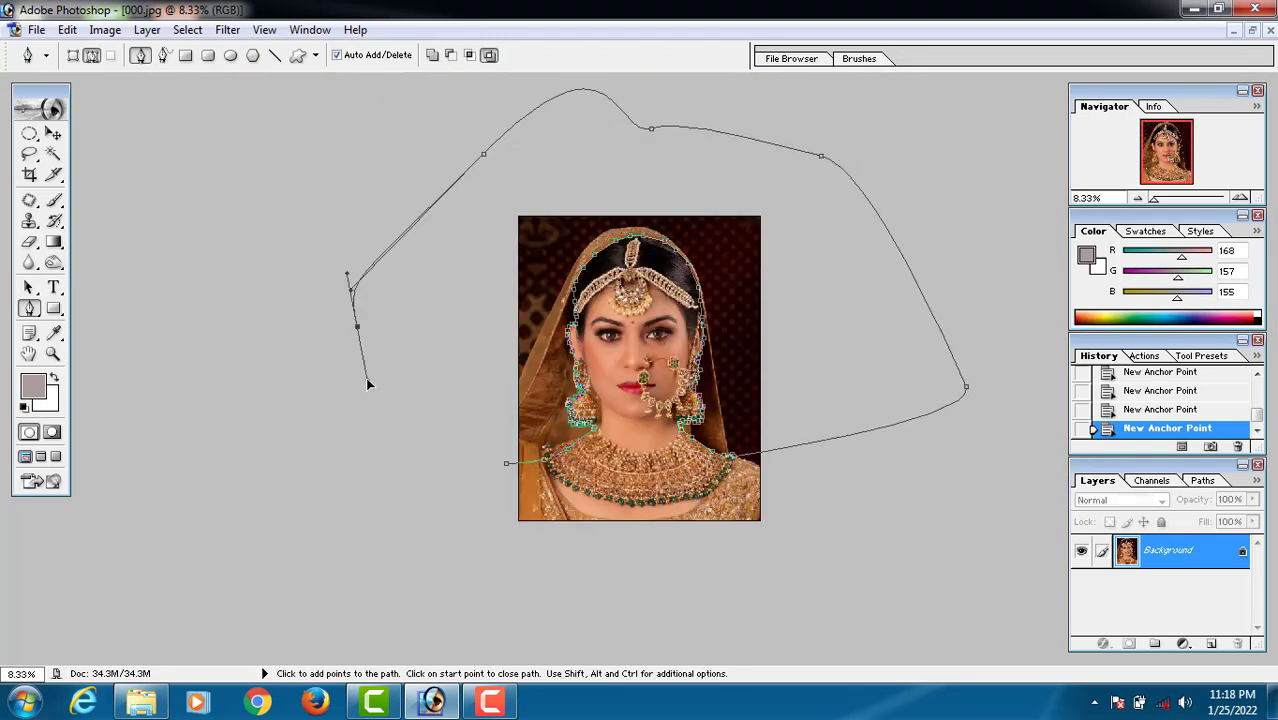
# Convert the path to a selection and feather it by 5 pixels.
pyautogui.hotkey('ctrl', 'Return')
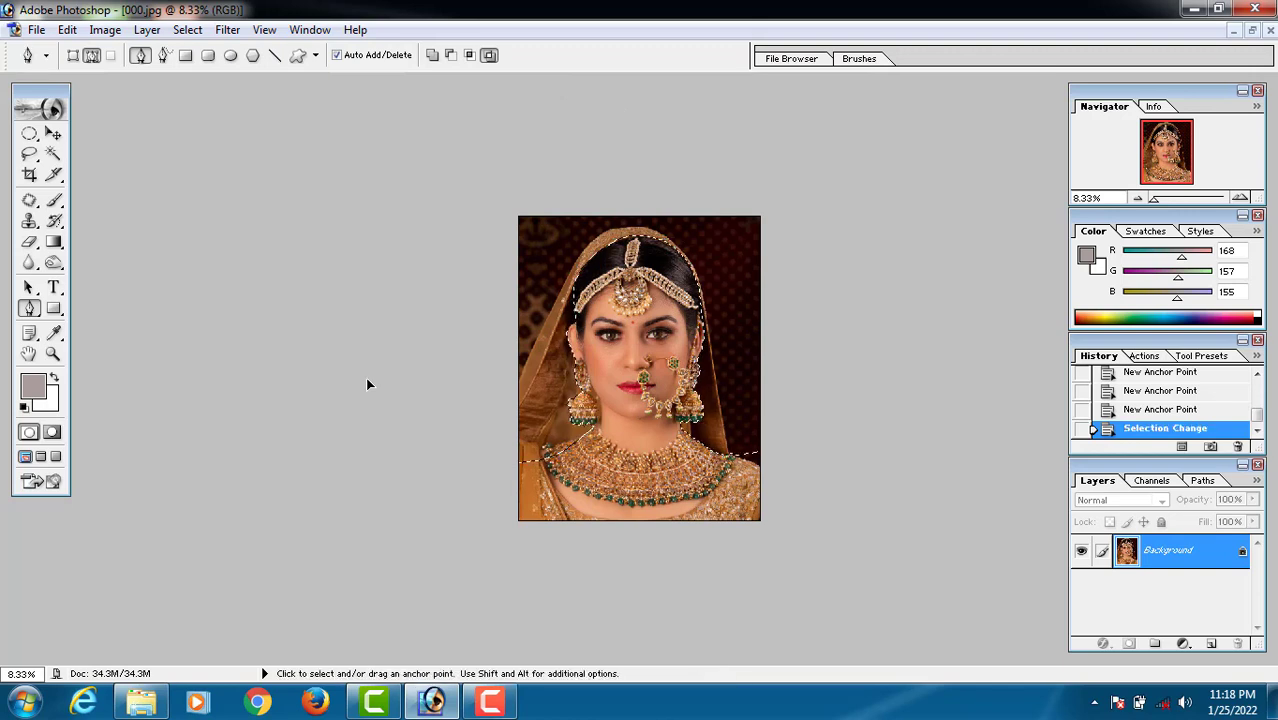
pyautogui.hotkey('ctrl', 'alt', 'd')
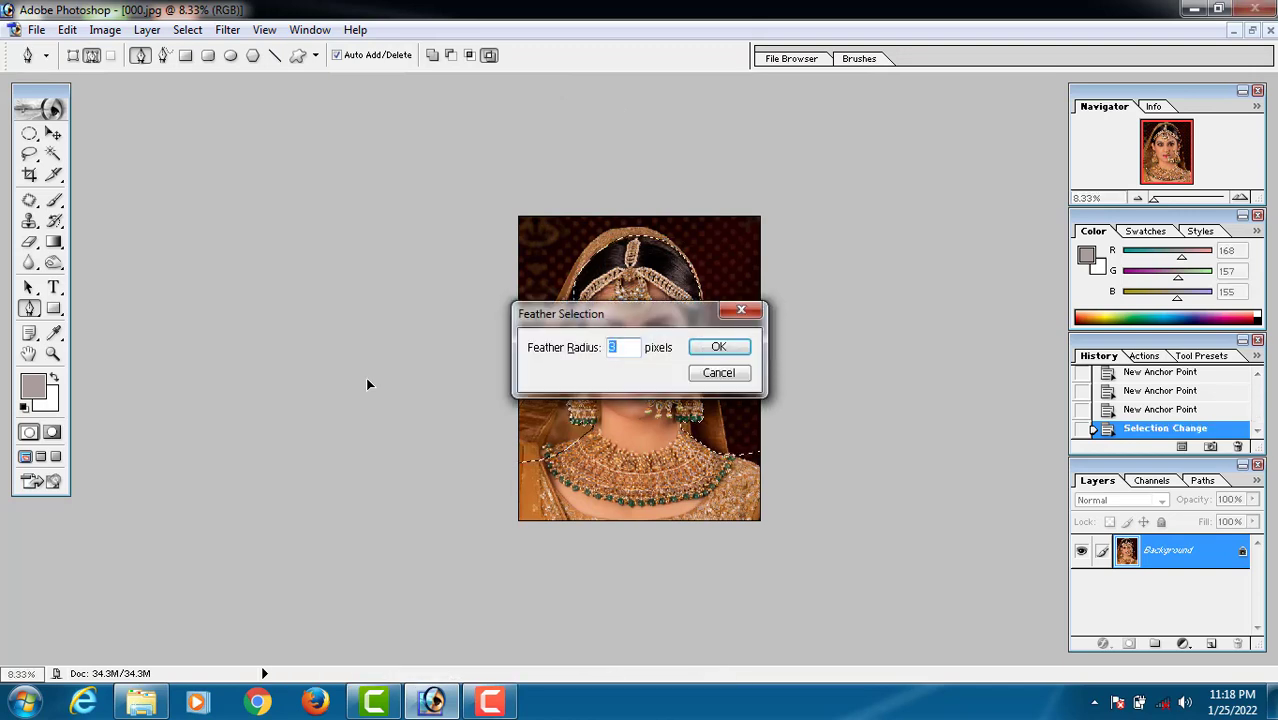
pyautogui.write('5')
pyautogui.press('Return')
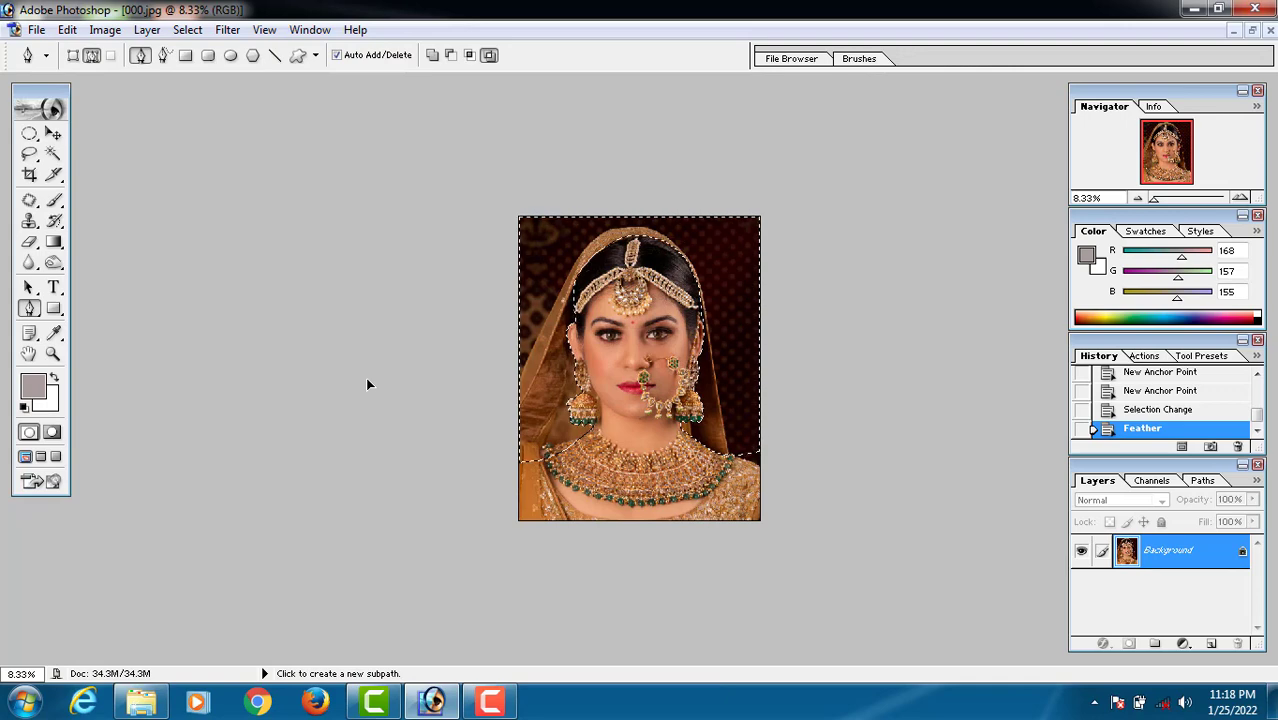
# Duplicate the Background layer and delete the selected surroundings from the copy.
pyautogui.press('Delete')
pyautogui.hotkey('ctrl', 'z')
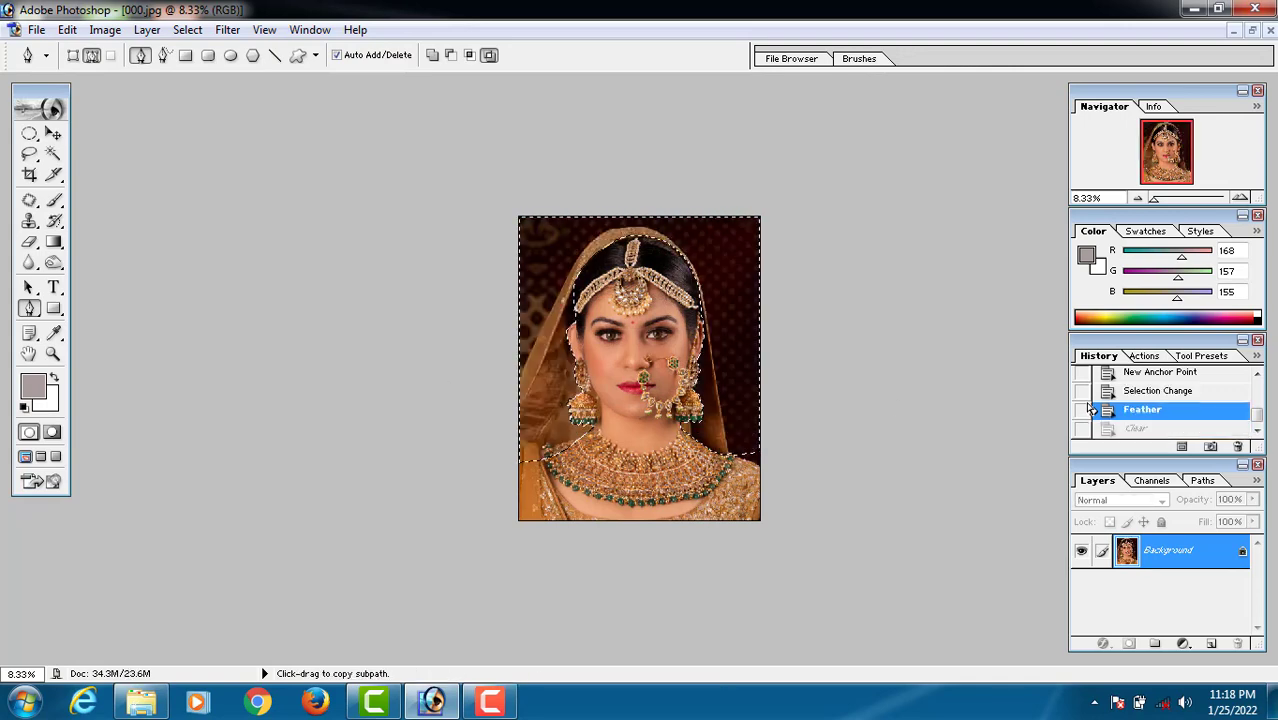
pyautogui.rightClick(1185, 550)
pyautogui.click(1088, 310)
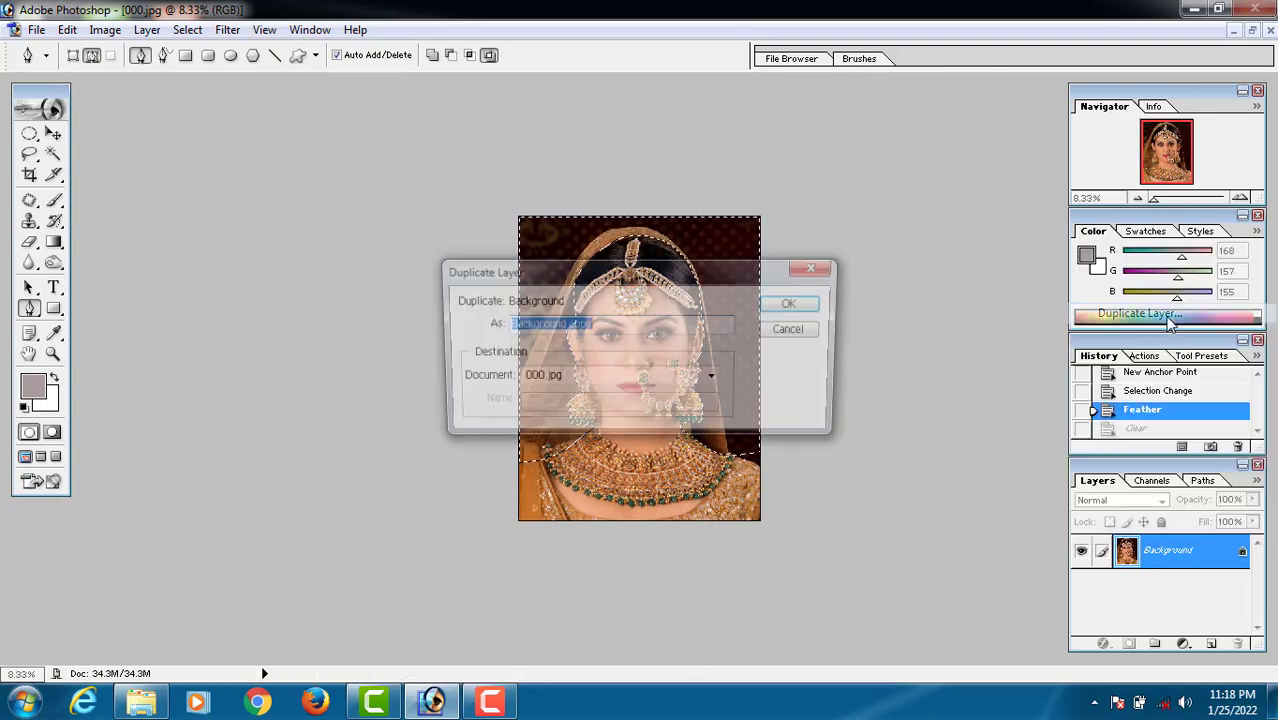
pyautogui.click(794, 303)
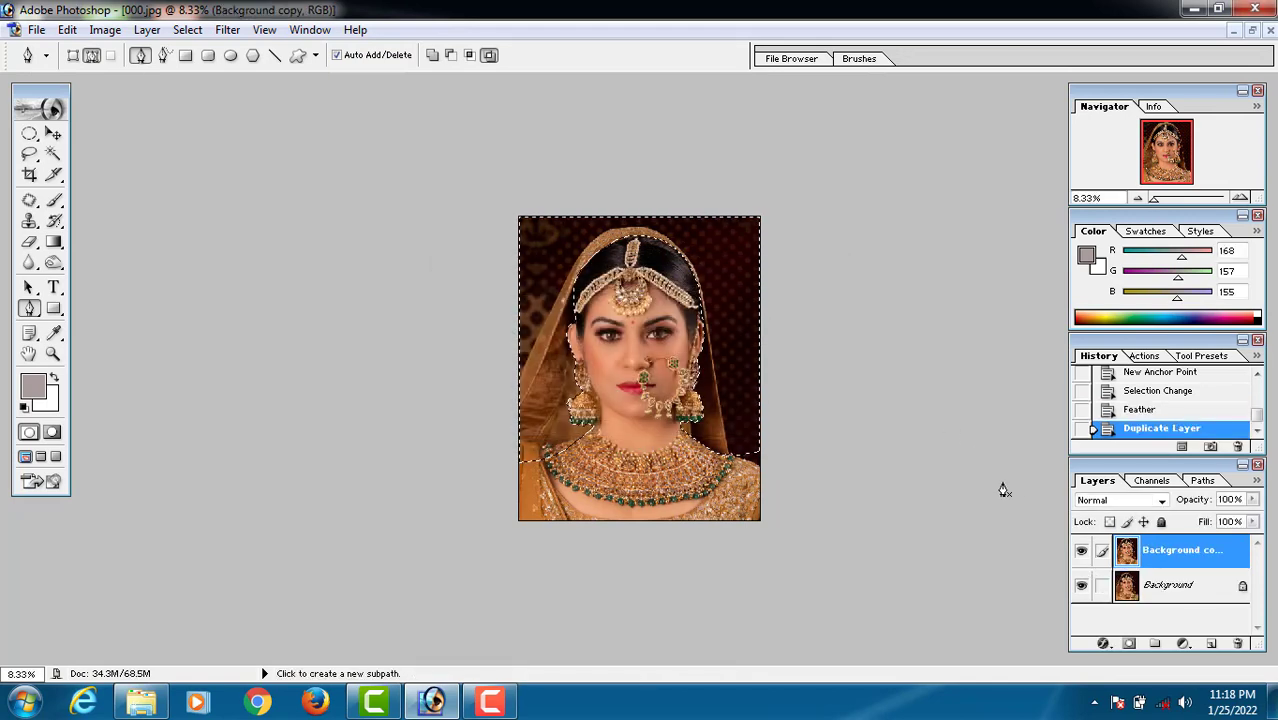
pyautogui.press('Delete')
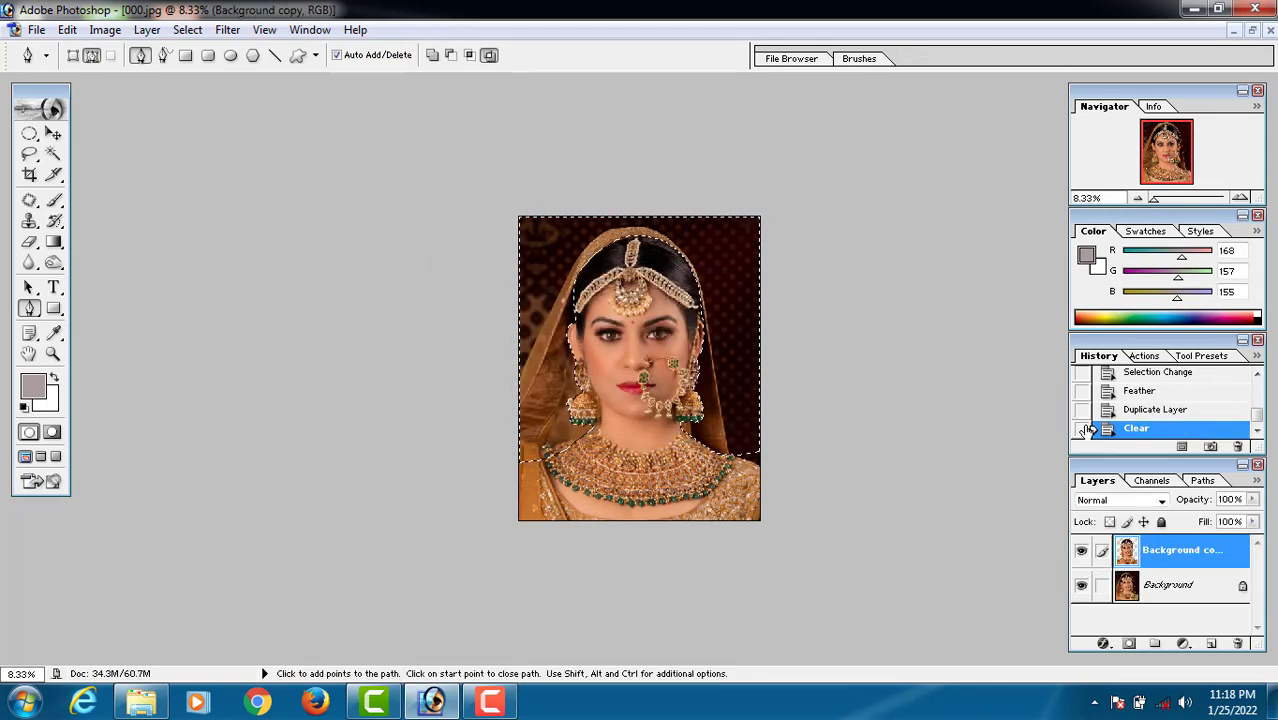
# Hide the original Background layer to reveal the cutout on transparency and deselect.
pyautogui.click(1081, 556)
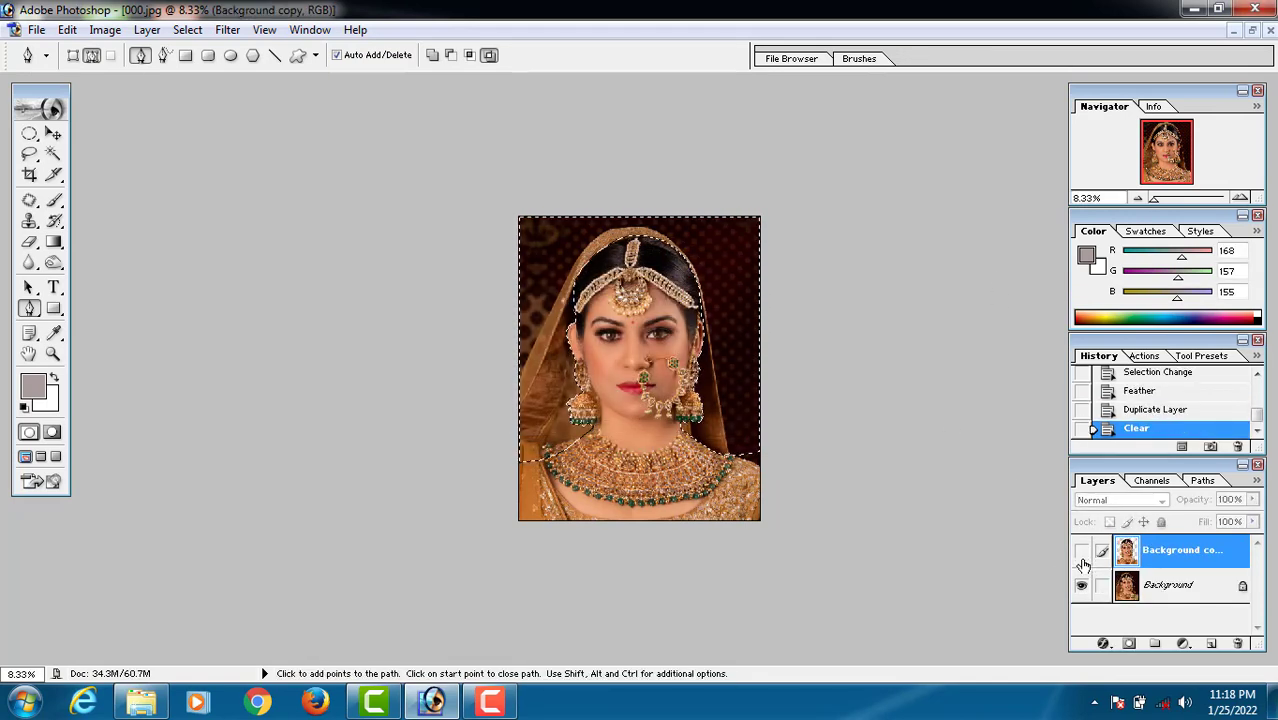
pyautogui.click(1081, 556)
pyautogui.click(1081, 585)
pyautogui.hotkey('ctrl', 'd')
# Scale the bride cutout down proportionally within 000.jpg and copy it into the 9.psd document.
pyautogui.press('v')
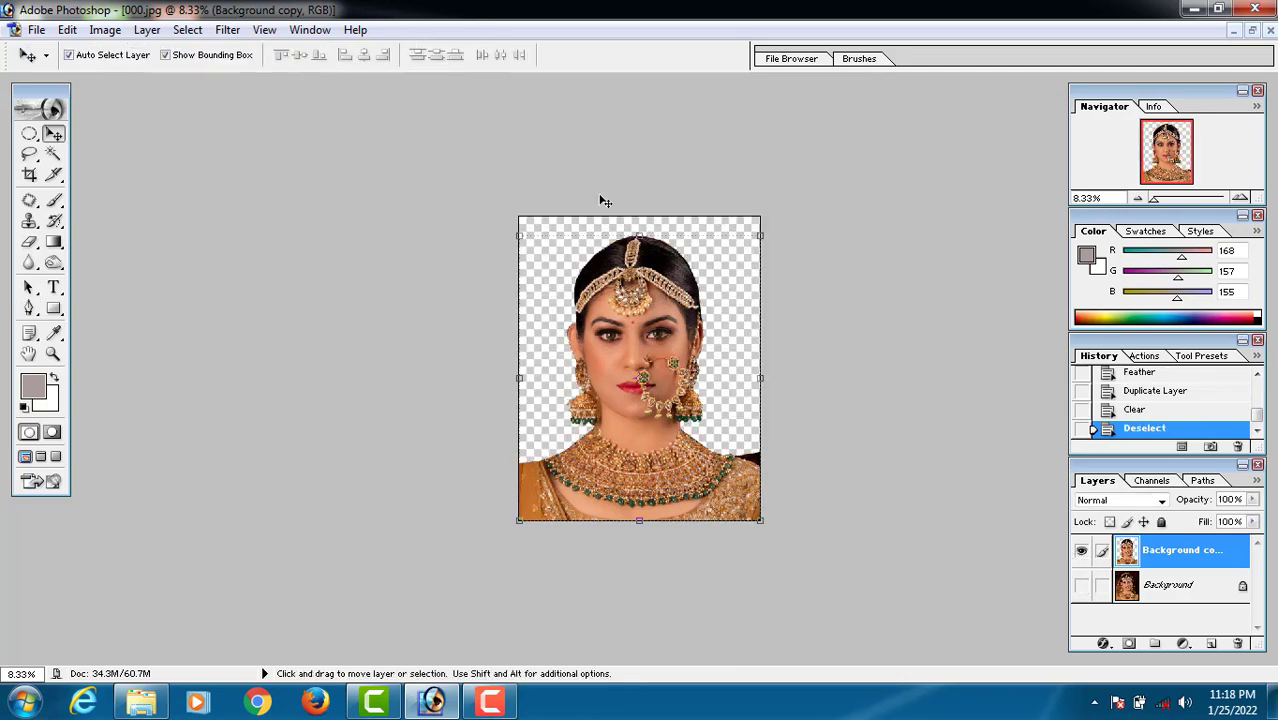
pyautogui.click(1252, 30)
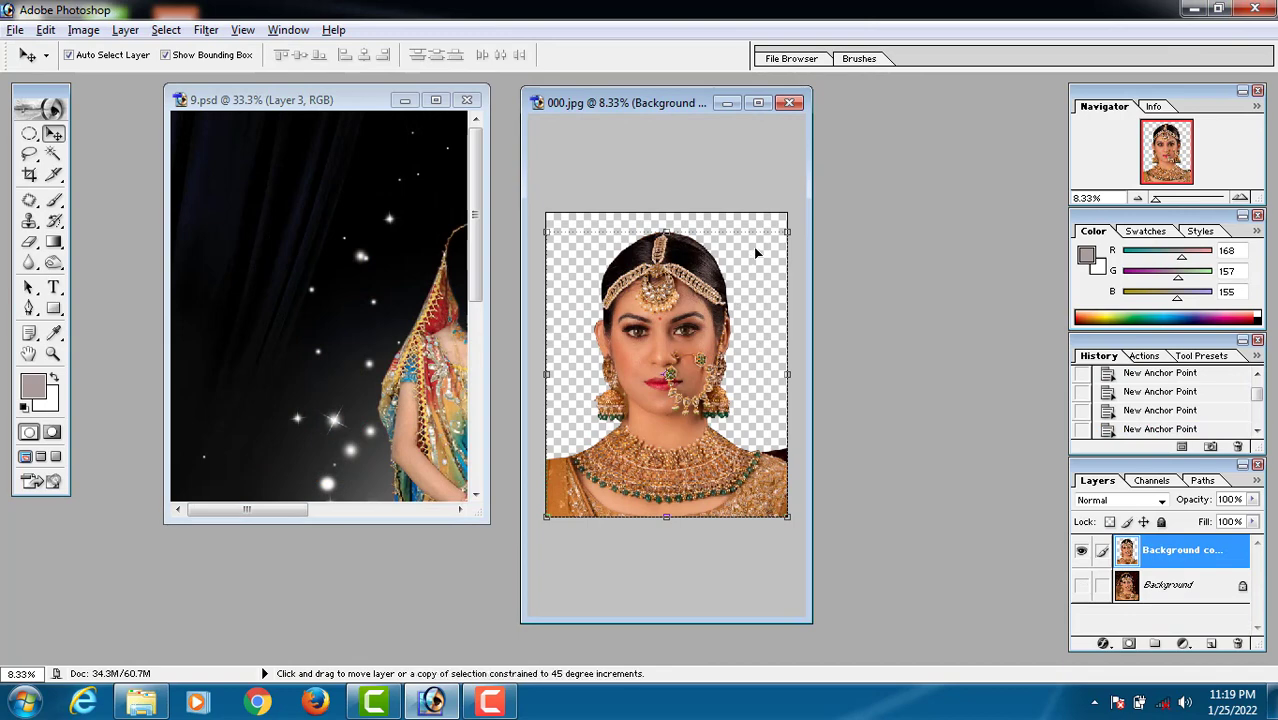
pyautogui.moveTo(789, 228); pyautogui.dragTo(716, 320)
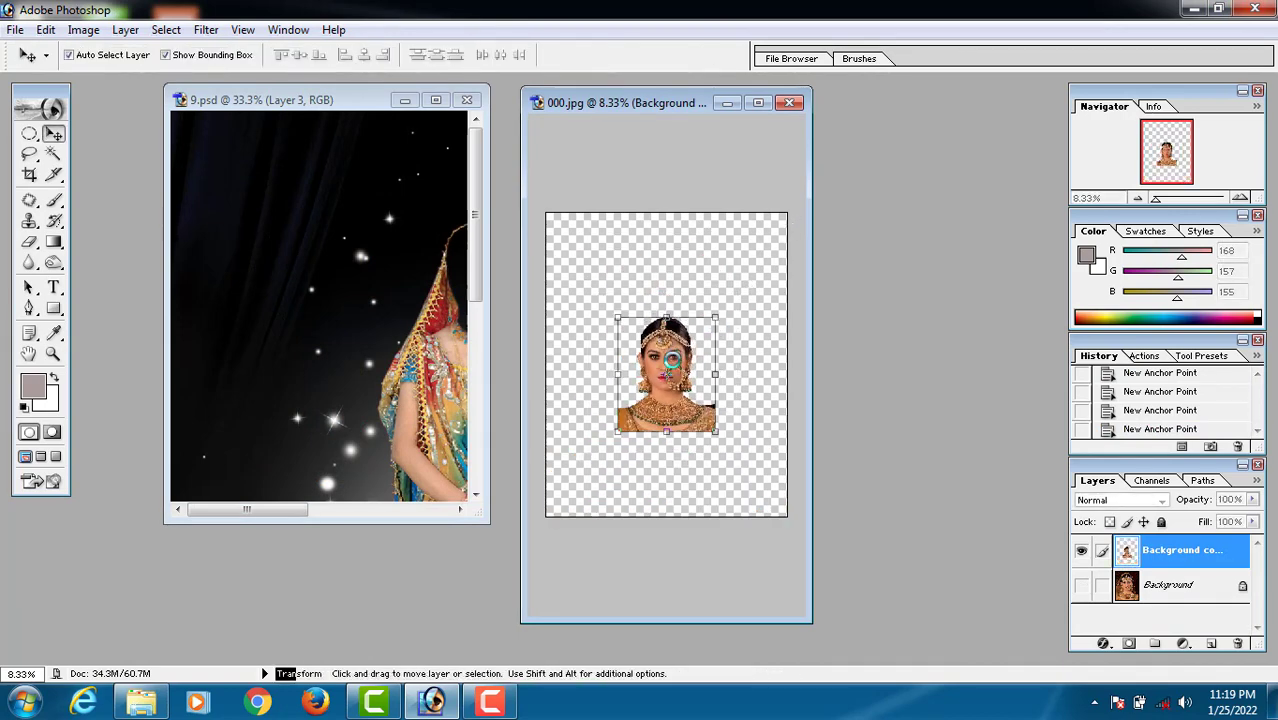
pyautogui.press('Return')
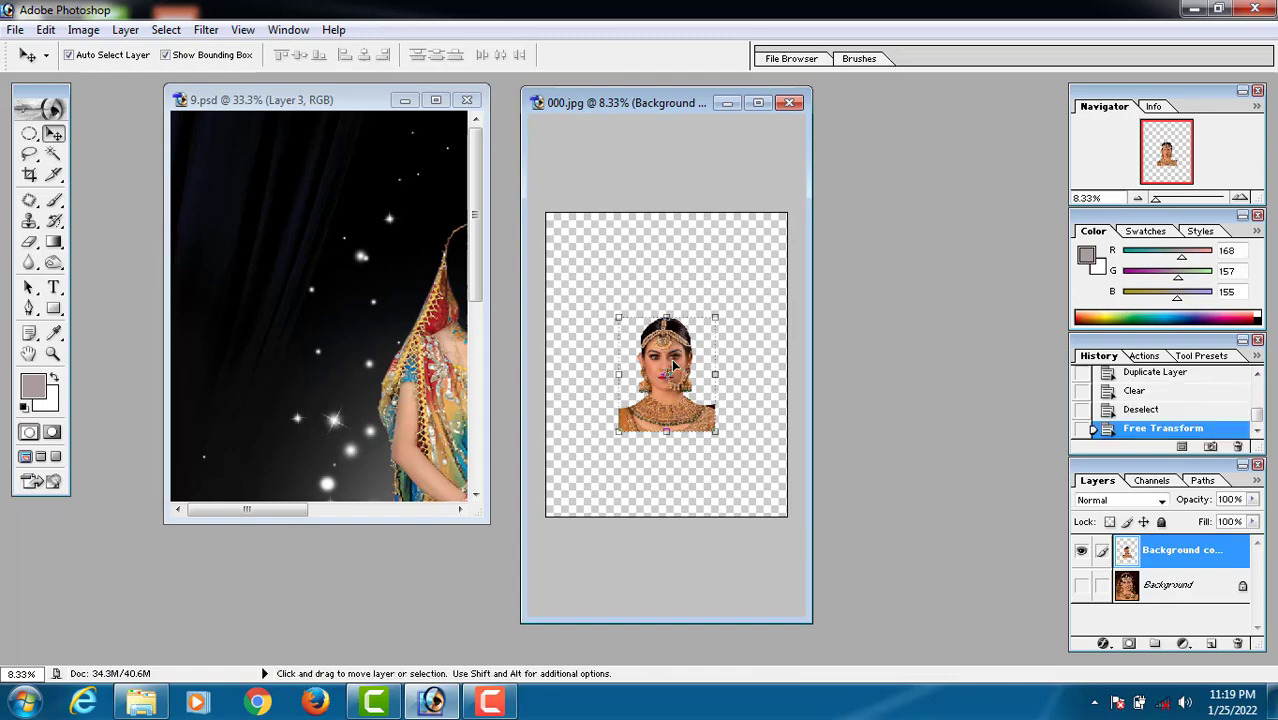
pyautogui.moveTo(668, 365); pyautogui.dragTo(370, 140)
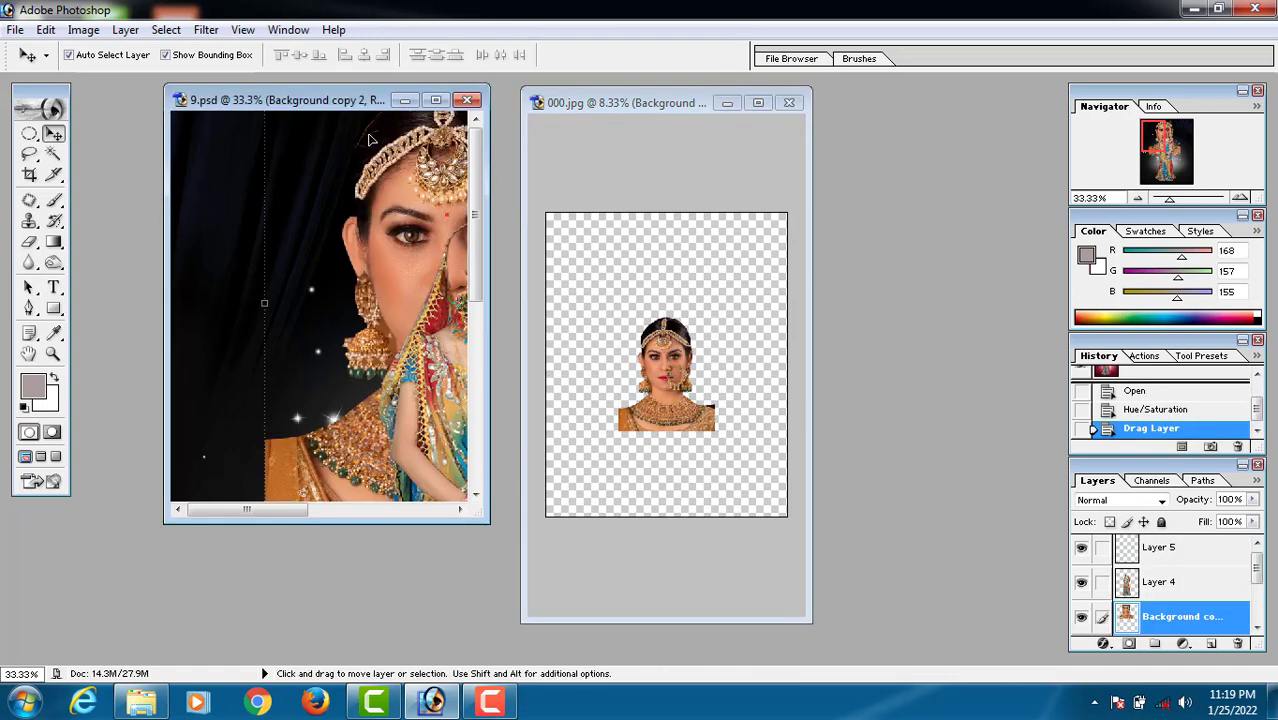
# Scale the bride cutout in 9.psd down to 36.2% in width and height.
pyautogui.click(437, 101)
pyautogui.hotkey('ctrl', '-')
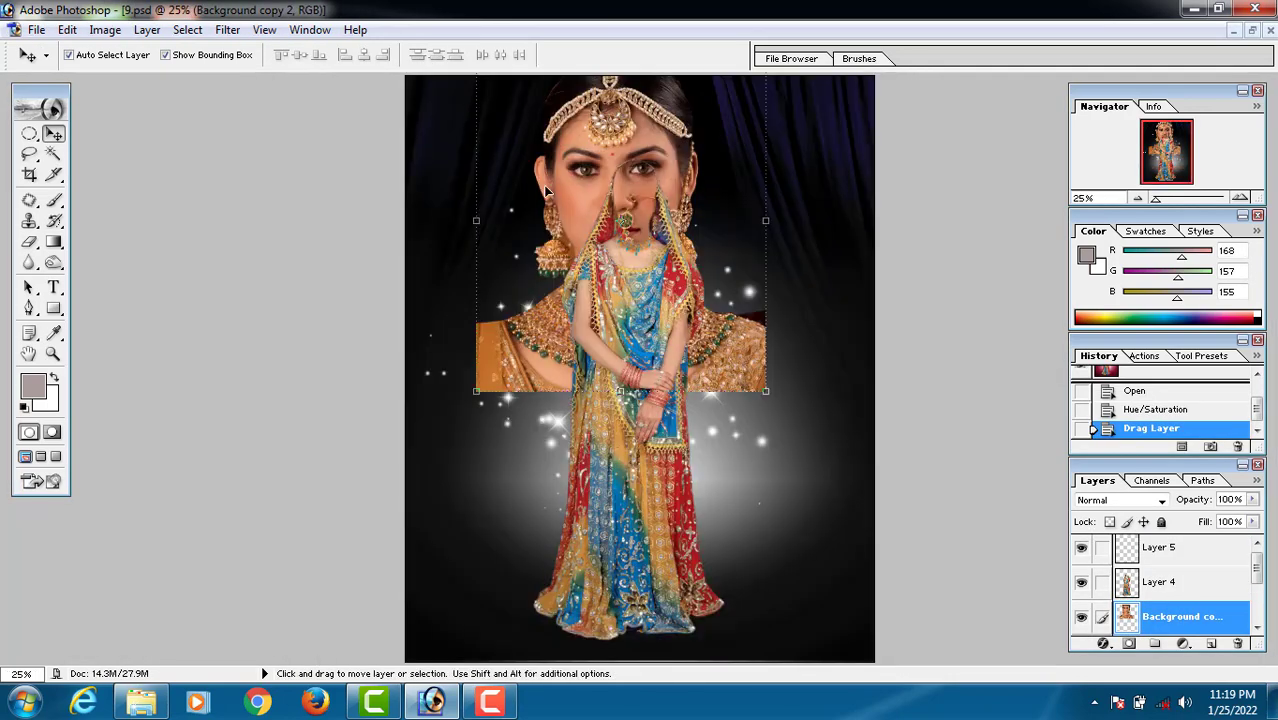
pyautogui.moveTo(768, 393); pyautogui.dragTo(681, 291)
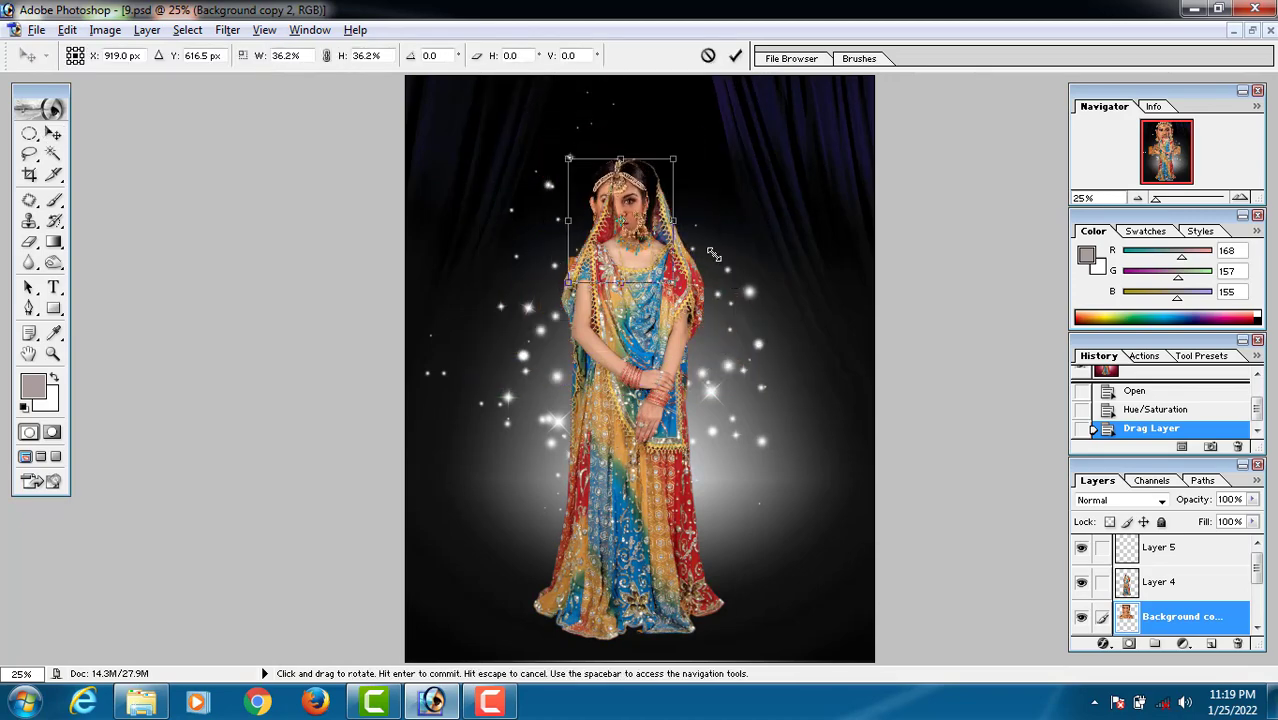
pyautogui.press('Return')
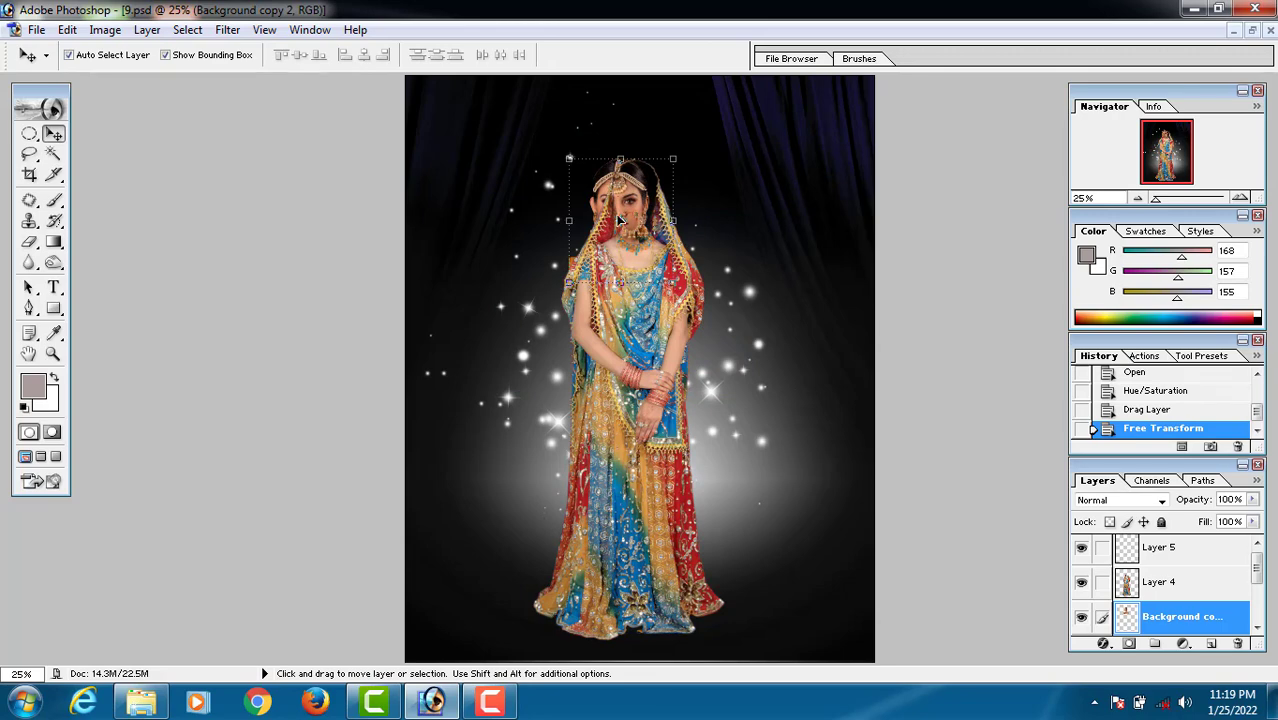
# Move the bride's face into the veil opening of the costume figure.
pyautogui.moveTo(620, 220); pyautogui.dragTo(645, 204)
pyautogui.keyDown('ctrl'); pyautogui.click(645, 210); pyautogui.keyUp('ctrl')
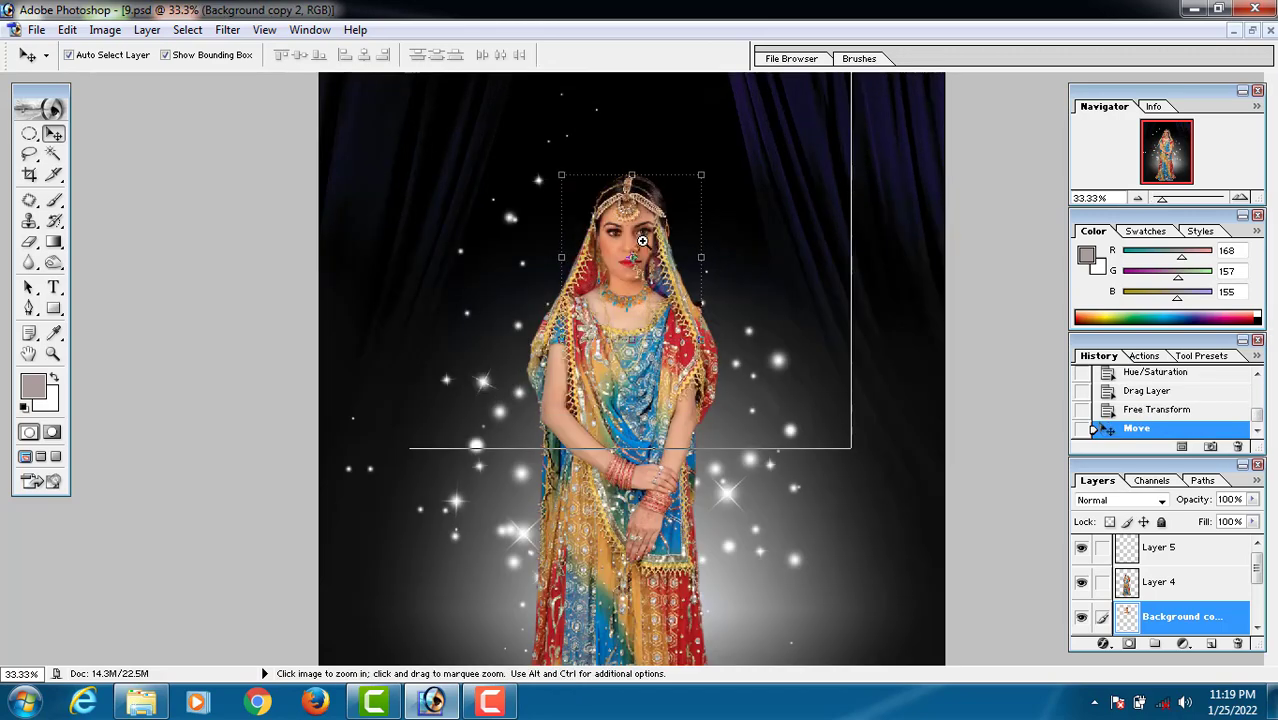
pyautogui.keyDown('ctrl'); pyautogui.click(646, 243); pyautogui.keyUp('ctrl')
pyautogui.keyDown('ctrl'); pyautogui.click(648, 290); pyautogui.keyUp('ctrl')
pyautogui.moveTo(652, 422); pyautogui.dragTo(638, 295)
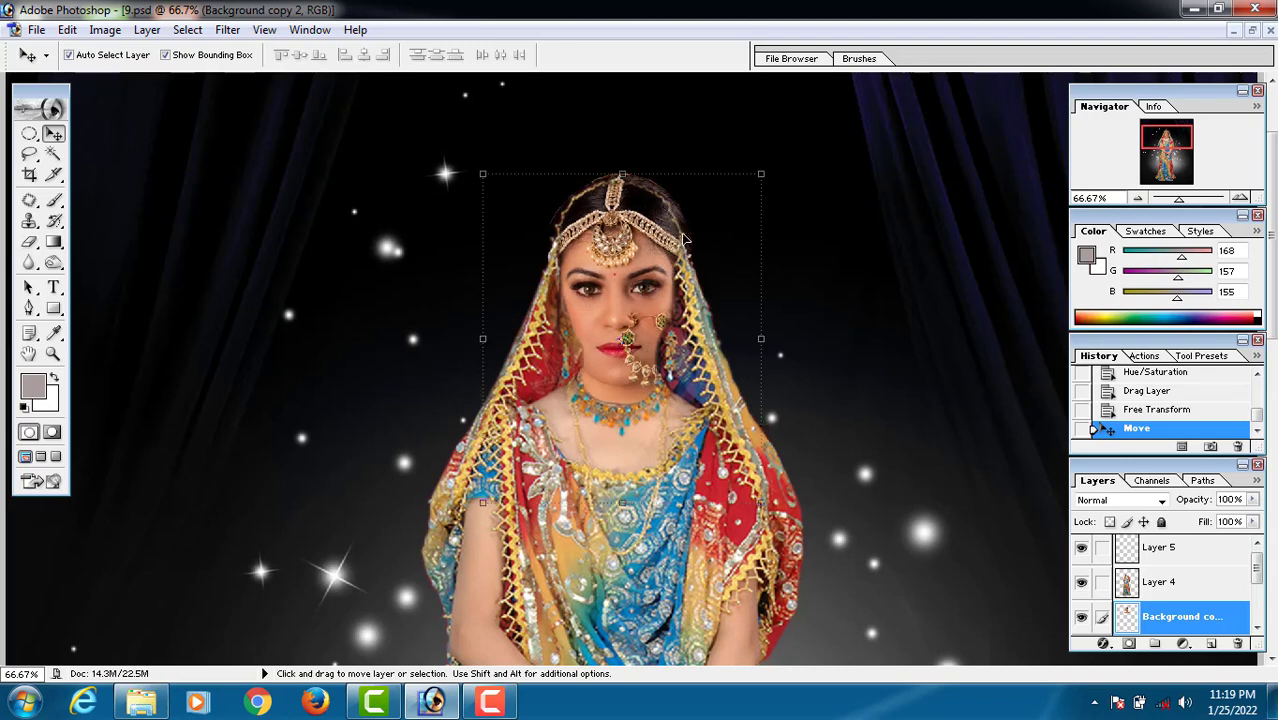
# Reduce the face layer further to 93.2% in width and height.
pyautogui.hotkey('ctrl', 't')
pyautogui.moveTo(755, 178); pyautogui.dragTo(753, 183)
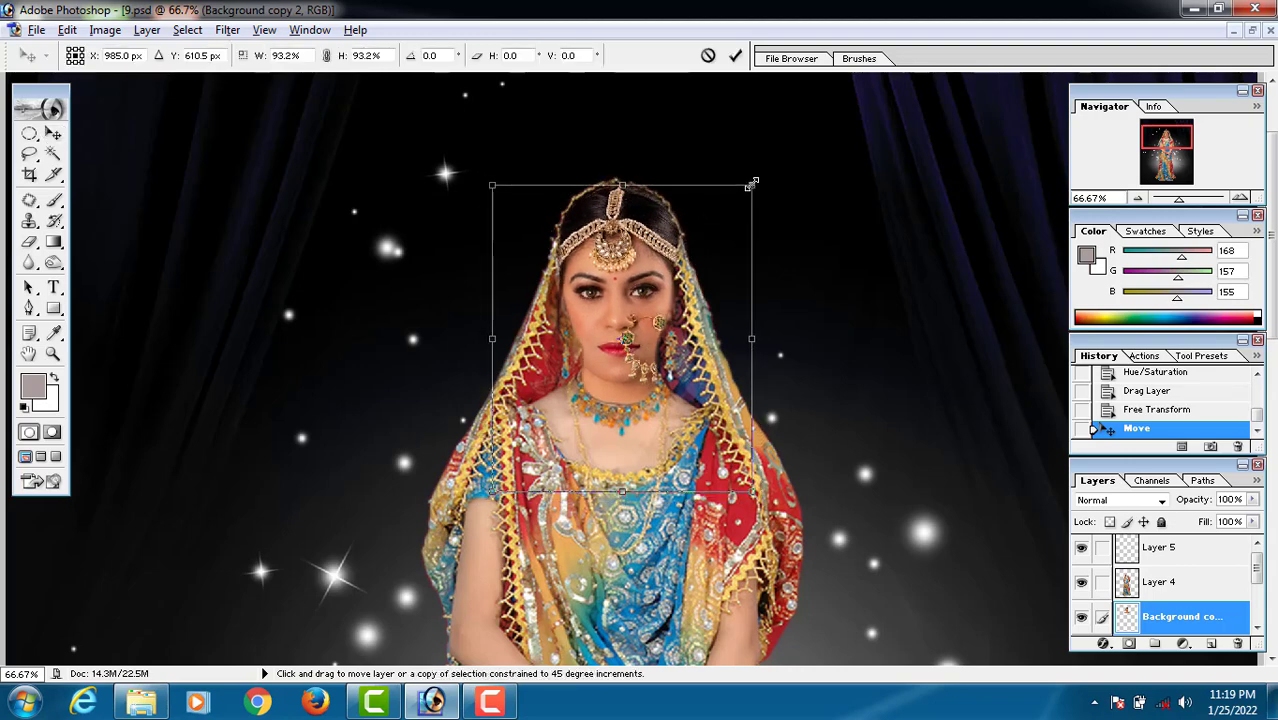
pyautogui.press('Return')
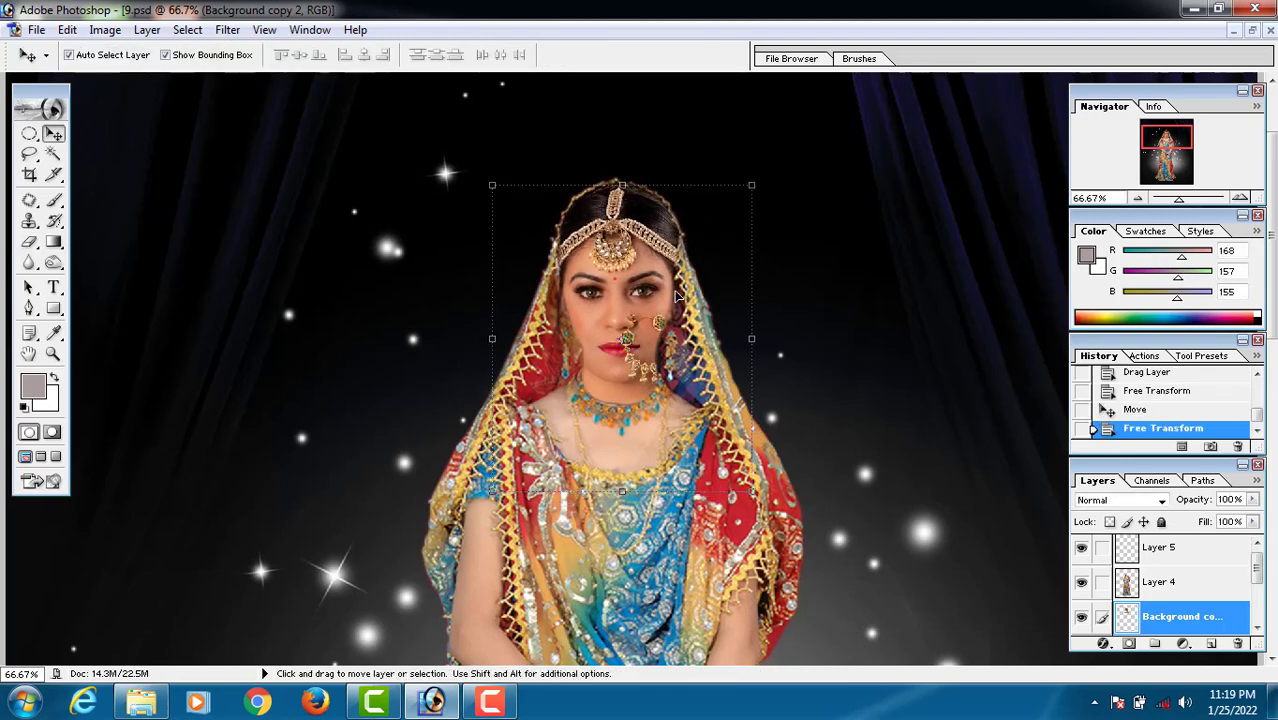
# Shift the face slightly upwards and nudge it to align with the costume's veil and neckline.
pyautogui.moveTo(646, 298); pyautogui.dragTo(645, 302)
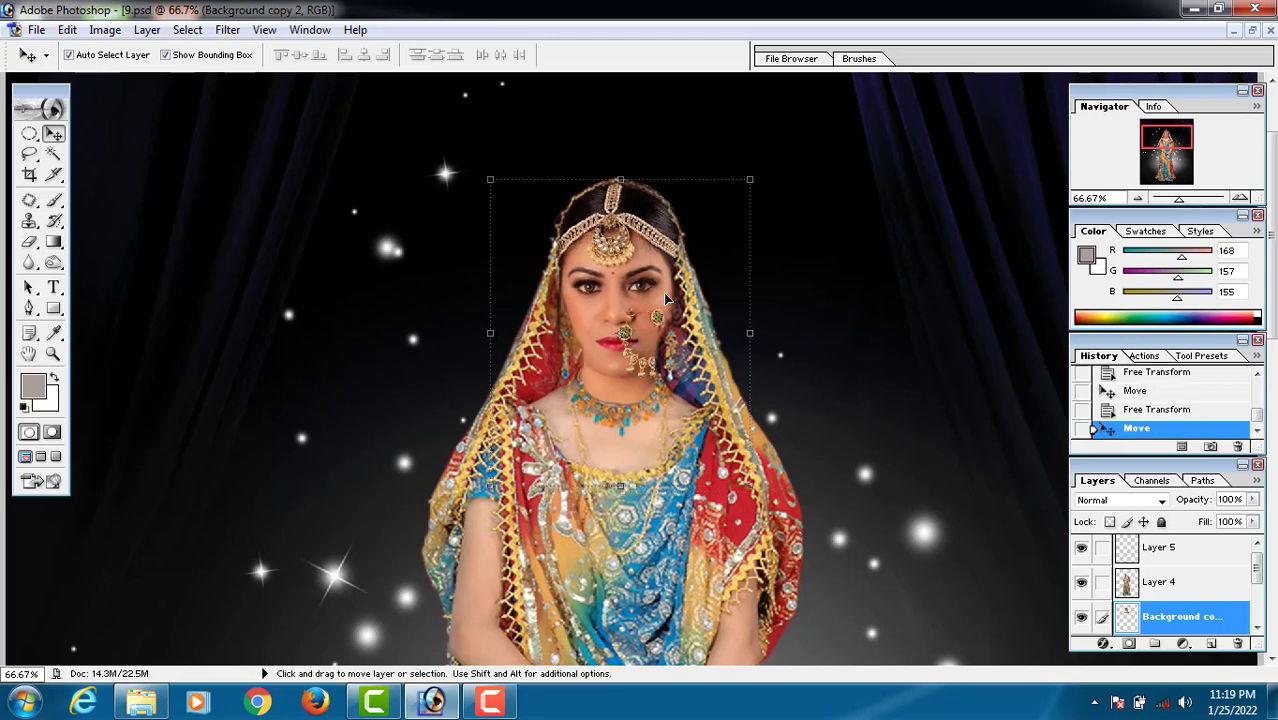
pyautogui.press('Left')
pyautogui.press('Right')
pyautogui.press('Right')
pyautogui.press('Right')
pyautogui.press('Right')
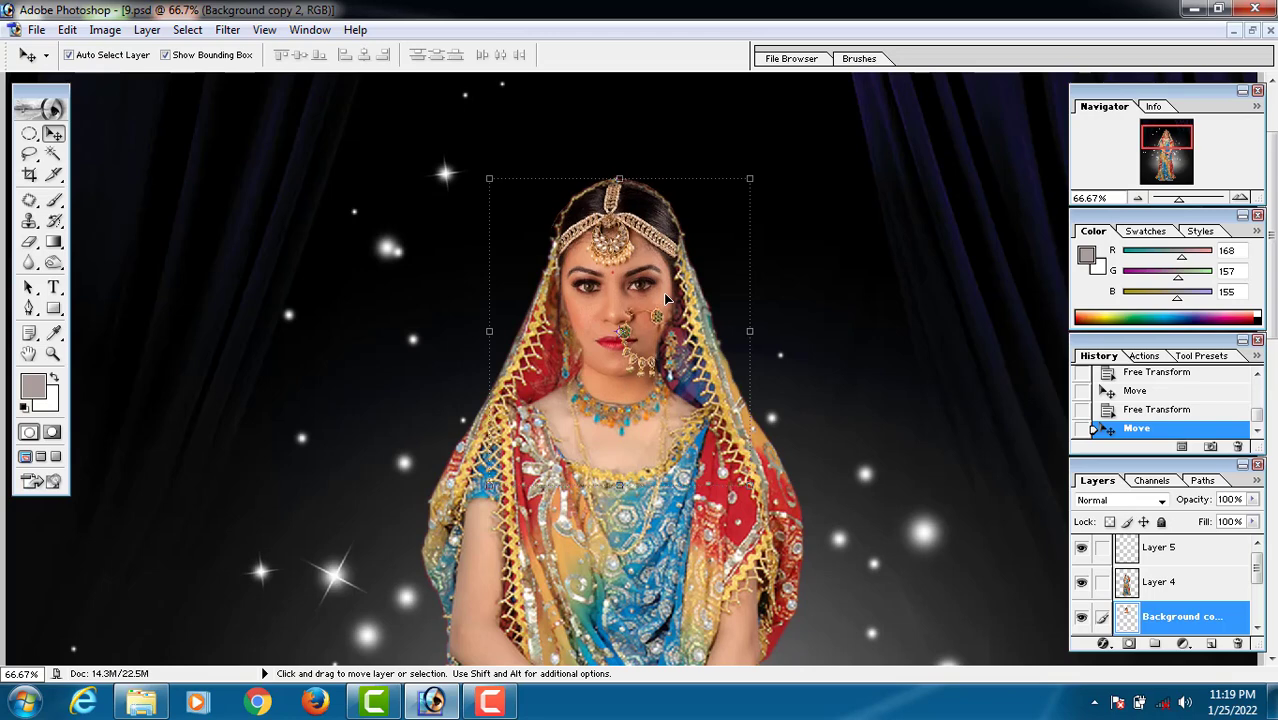
pyautogui.press('Up')
pyautogui.press('Up')
pyautogui.press('Left')
pyautogui.press('Left')
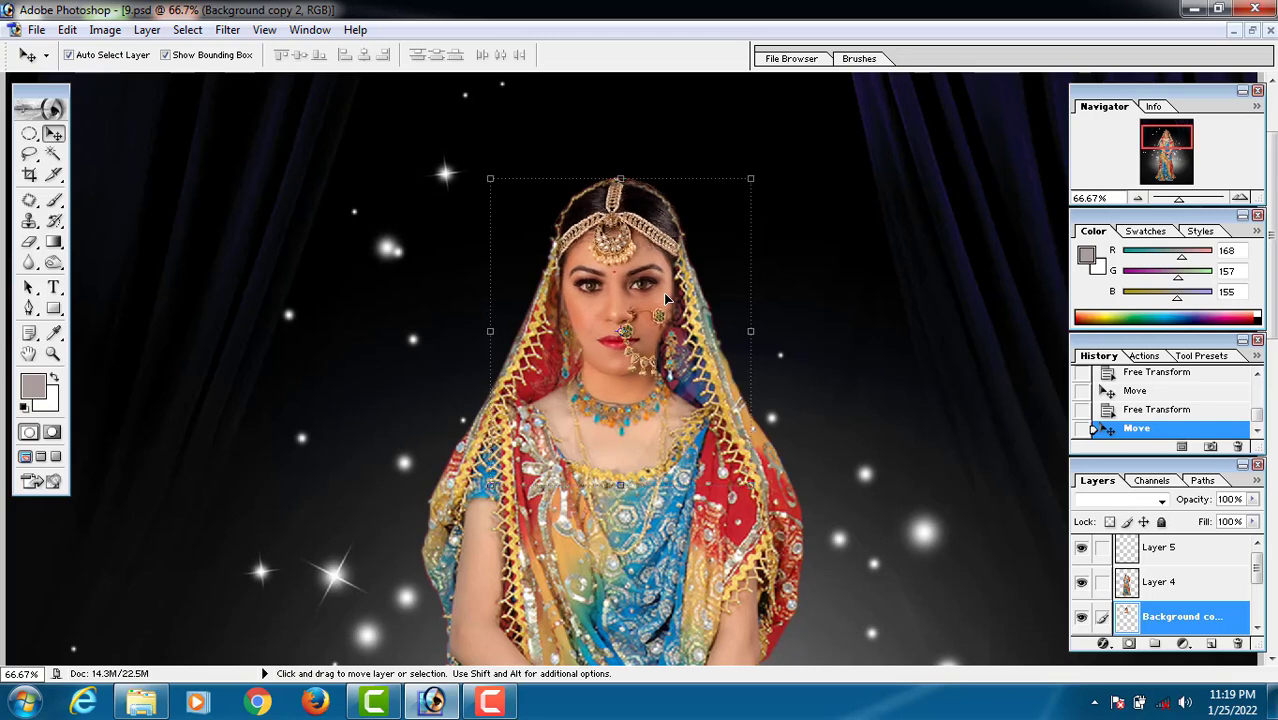
# Bring the face layer above Layer 4 and nudge it to line up with the costume's head and shoulders.
pyautogui.moveTo(1160, 614); pyautogui.dragTo(1115, 565)
pyautogui.moveTo(641, 354); pyautogui.dragTo(636, 349)
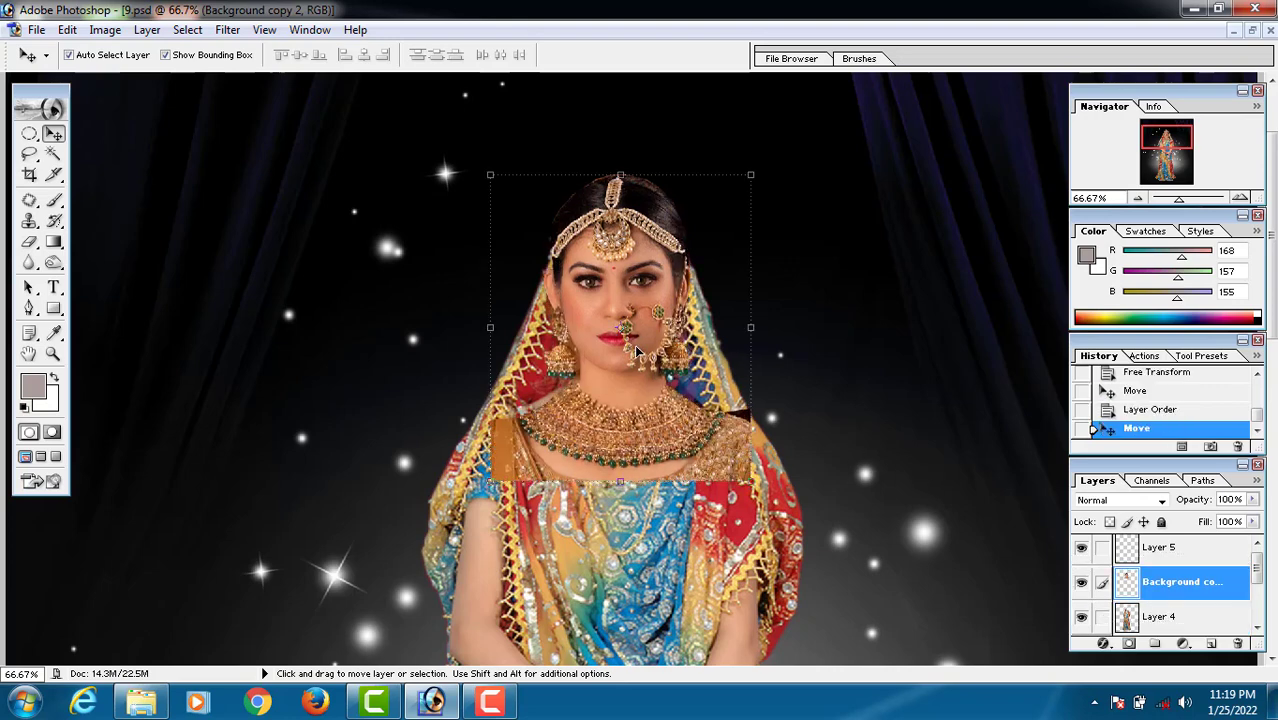
pyautogui.press('Left')
pyautogui.press('Down')
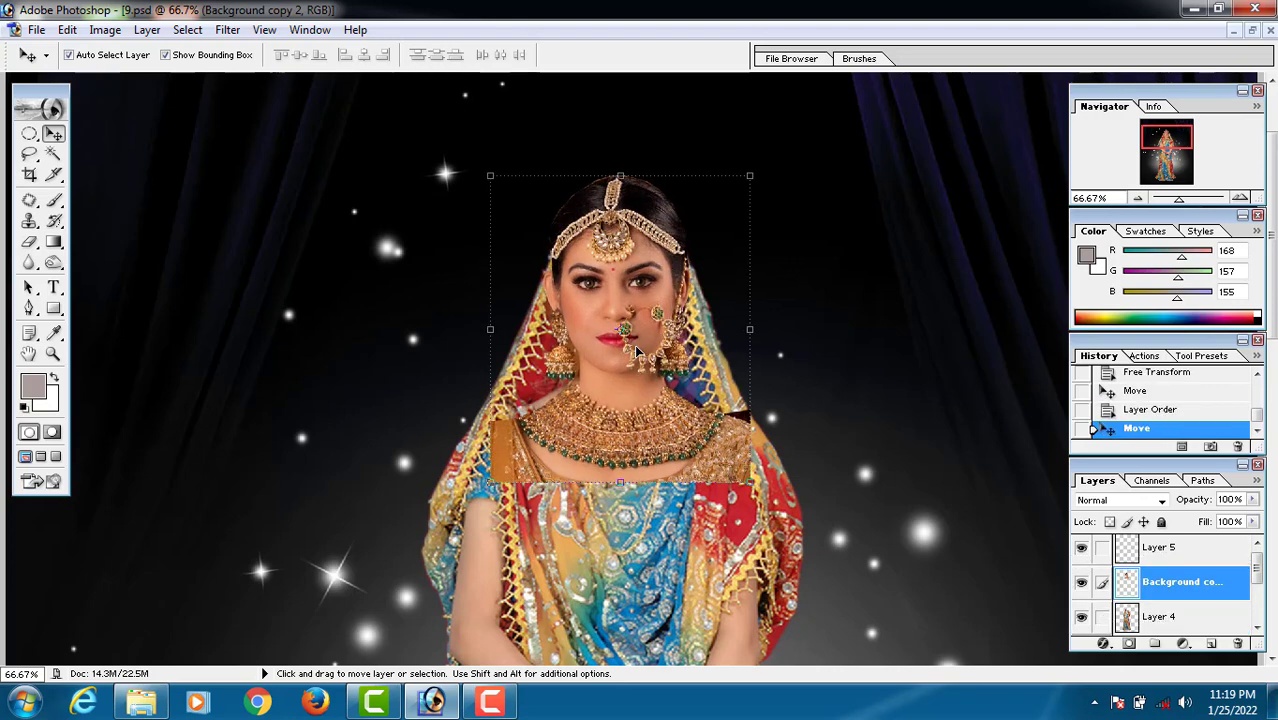
pyautogui.press('Down')
pyautogui.press('Right')
pyautogui.press('Right')
pyautogui.press('Down')
pyautogui.press('Down')
pyautogui.press('Down')
pyautogui.press('Down')
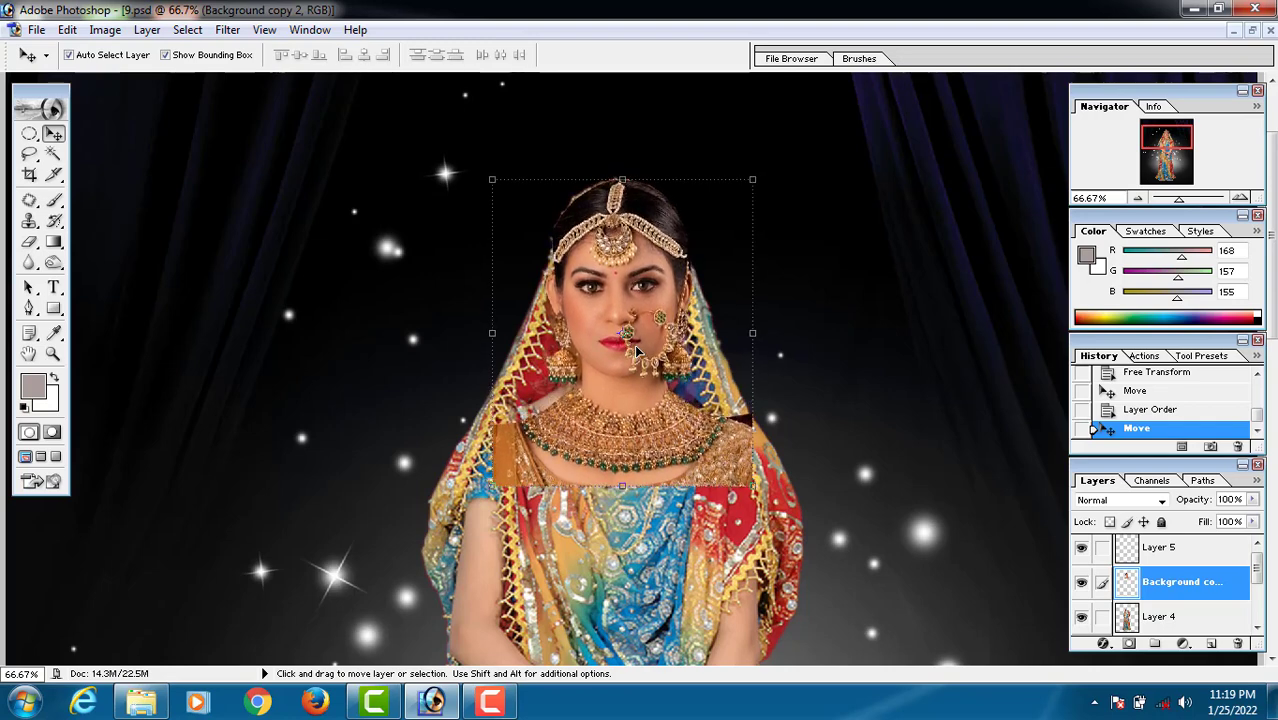
pyautogui.press('Up')
pyautogui.press('Up')
pyautogui.press('Left')
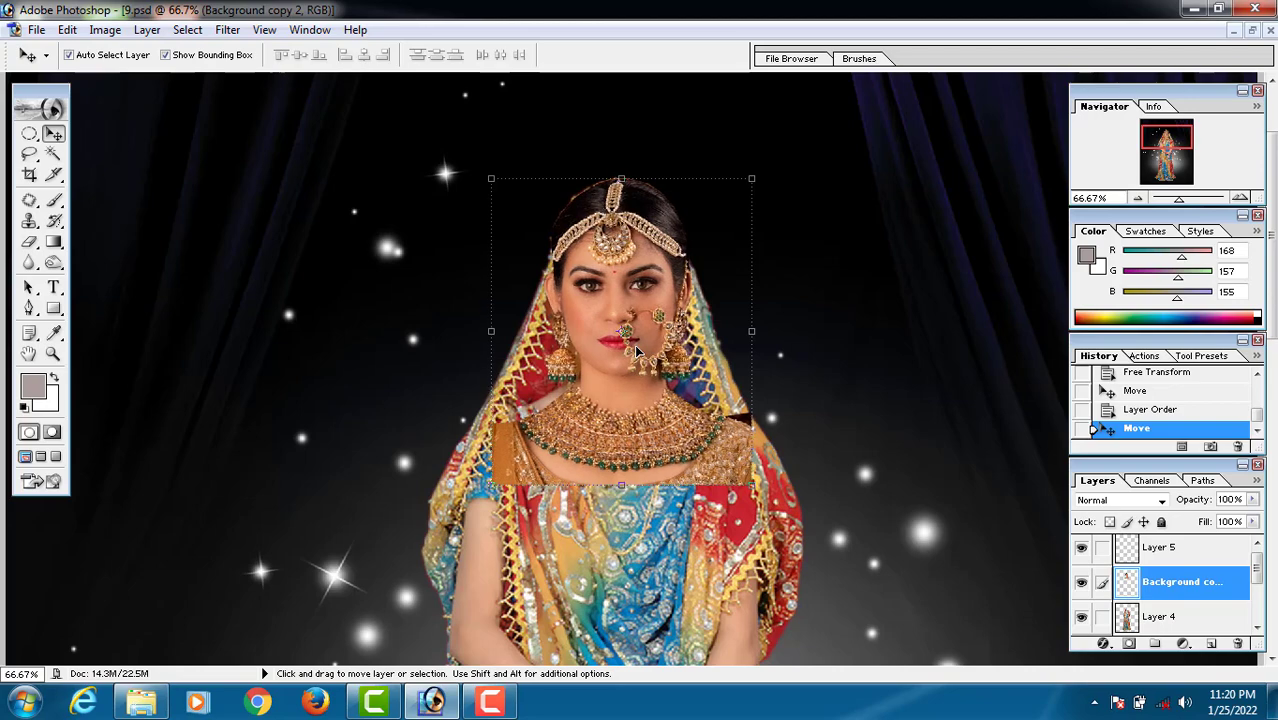
# Set the face layer's fill to 84% so the costume beneath shows through.
pyautogui.click(686, 521)
pyautogui.click(640, 428)
pyautogui.keyDown('ctrl'); pyautogui.click(666, 405); pyautogui.keyUp('ctrl')
pyautogui.keyDown('ctrl'); pyautogui.click(666, 405); pyautogui.keyUp('ctrl')
pyautogui.moveTo(657, 314); pyautogui.dragTo(715, 540)
pyautogui.moveTo(571, 273); pyautogui.dragTo(708, 395)
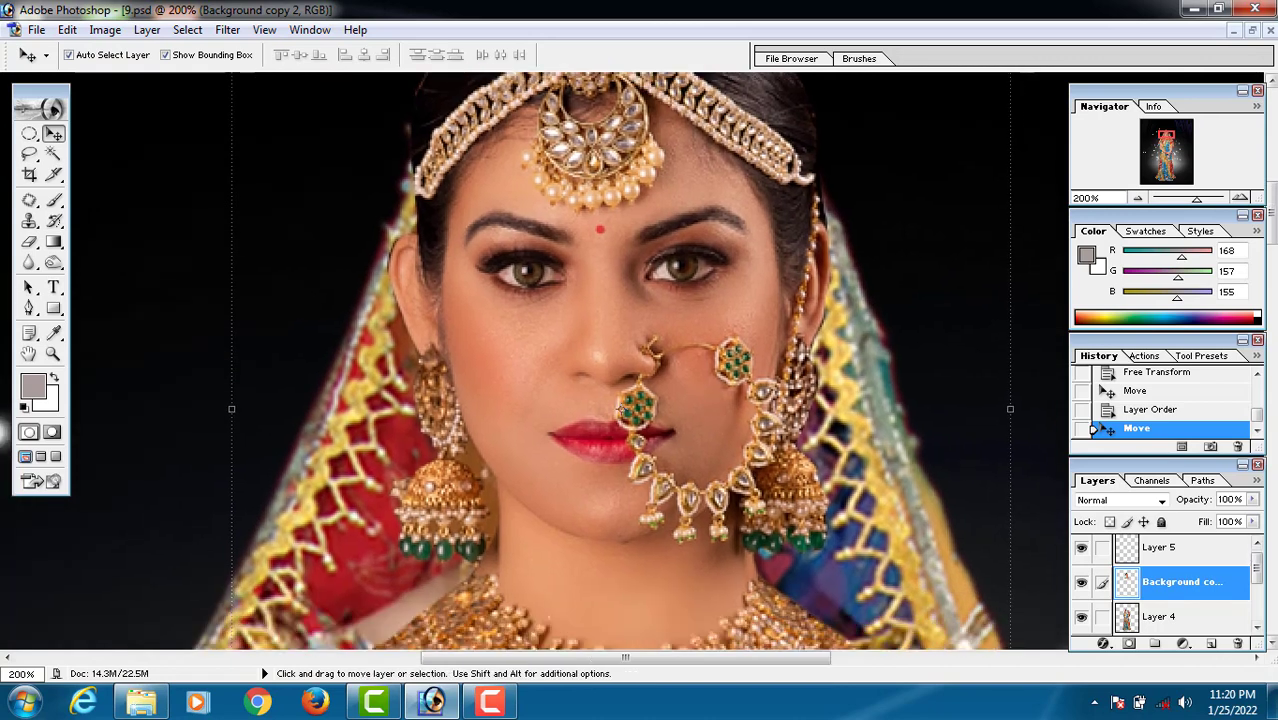
pyautogui.click(1252, 521)
pyautogui.click(1219, 546)
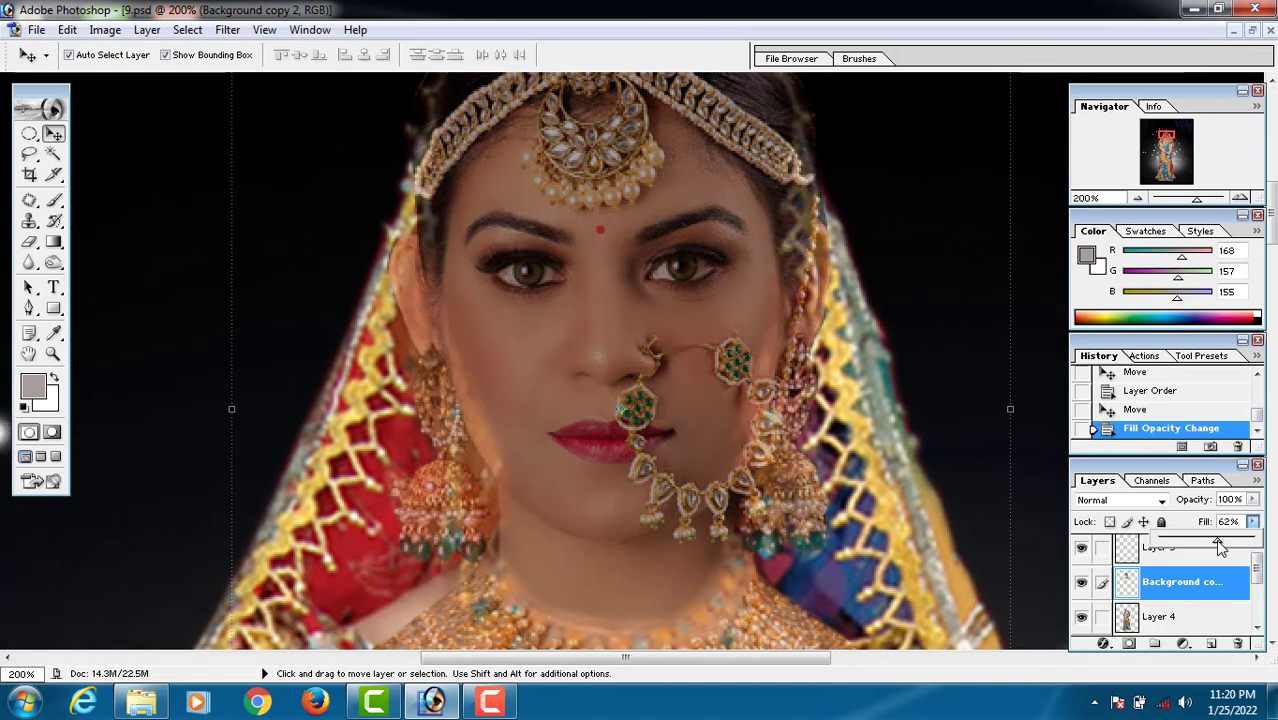
pyautogui.click(1236, 546)
pyautogui.click(1220, 546)
pyautogui.click(1240, 544)
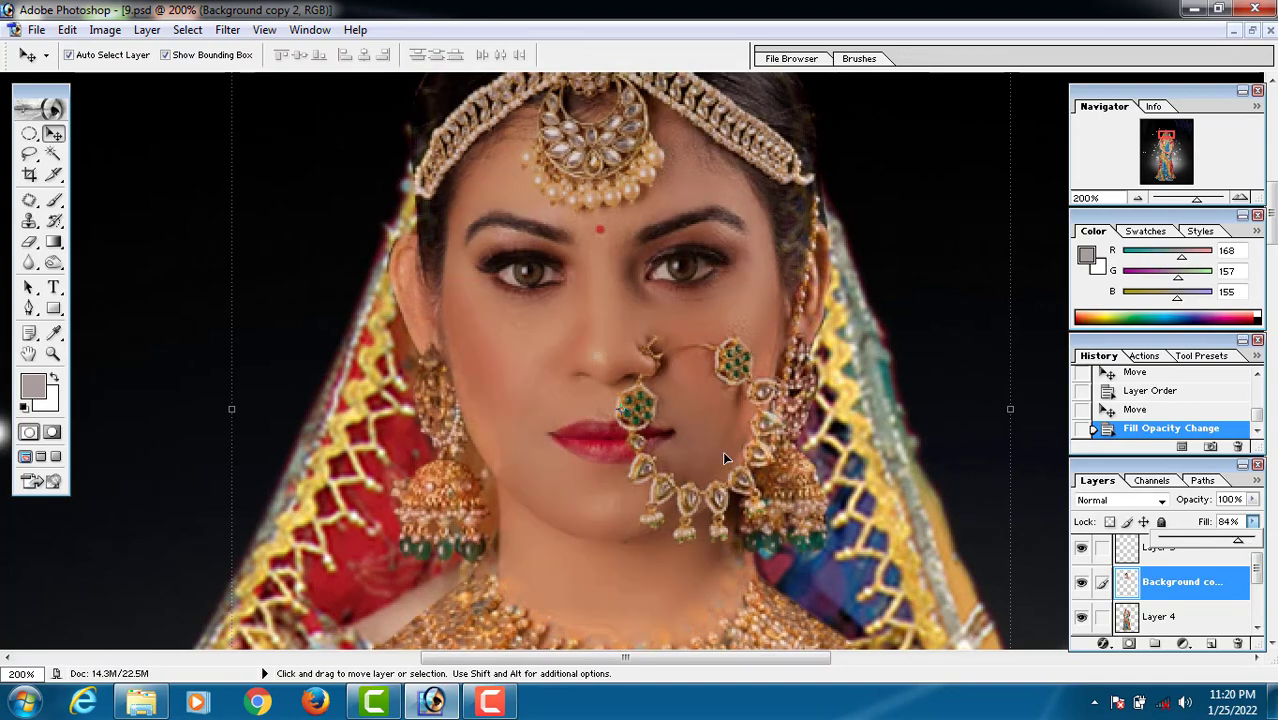
# Restore the face layer's fill to 100%.
pyautogui.moveTo(1241, 541); pyautogui.dragTo(1256, 543)
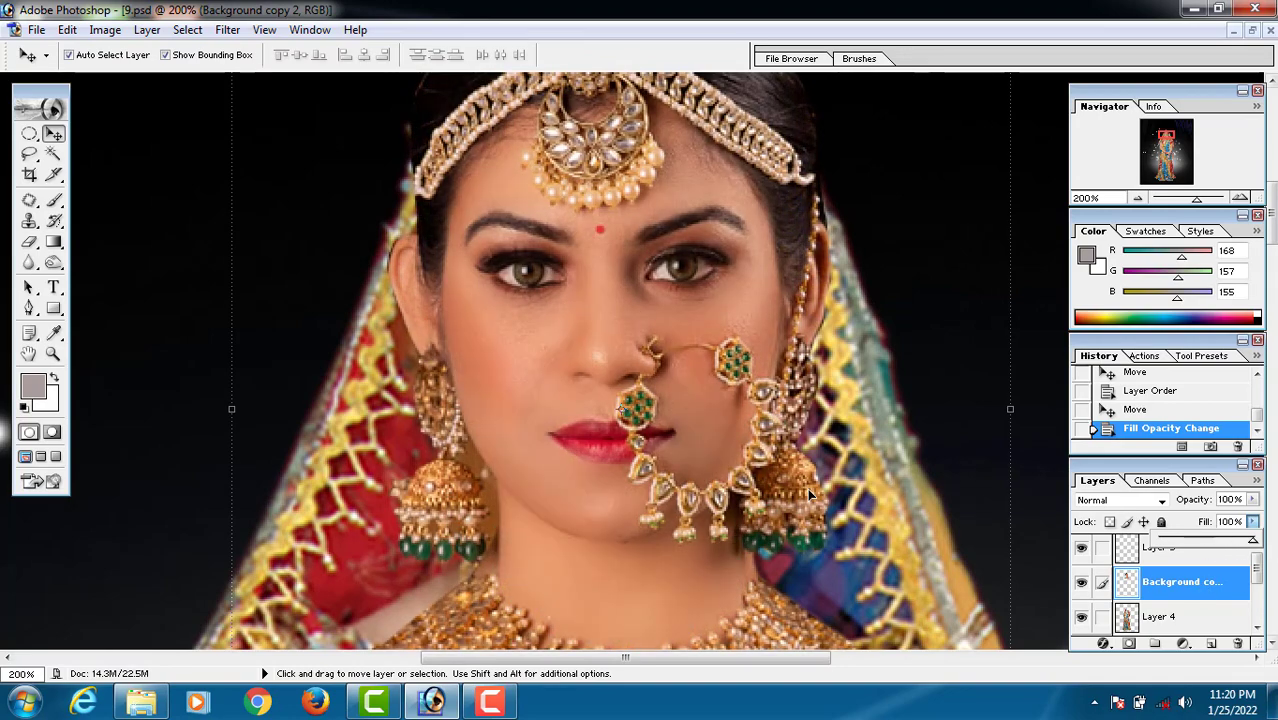
pyautogui.press('space')
pyautogui.moveTo(681, 627); pyautogui.dragTo(690, 315)
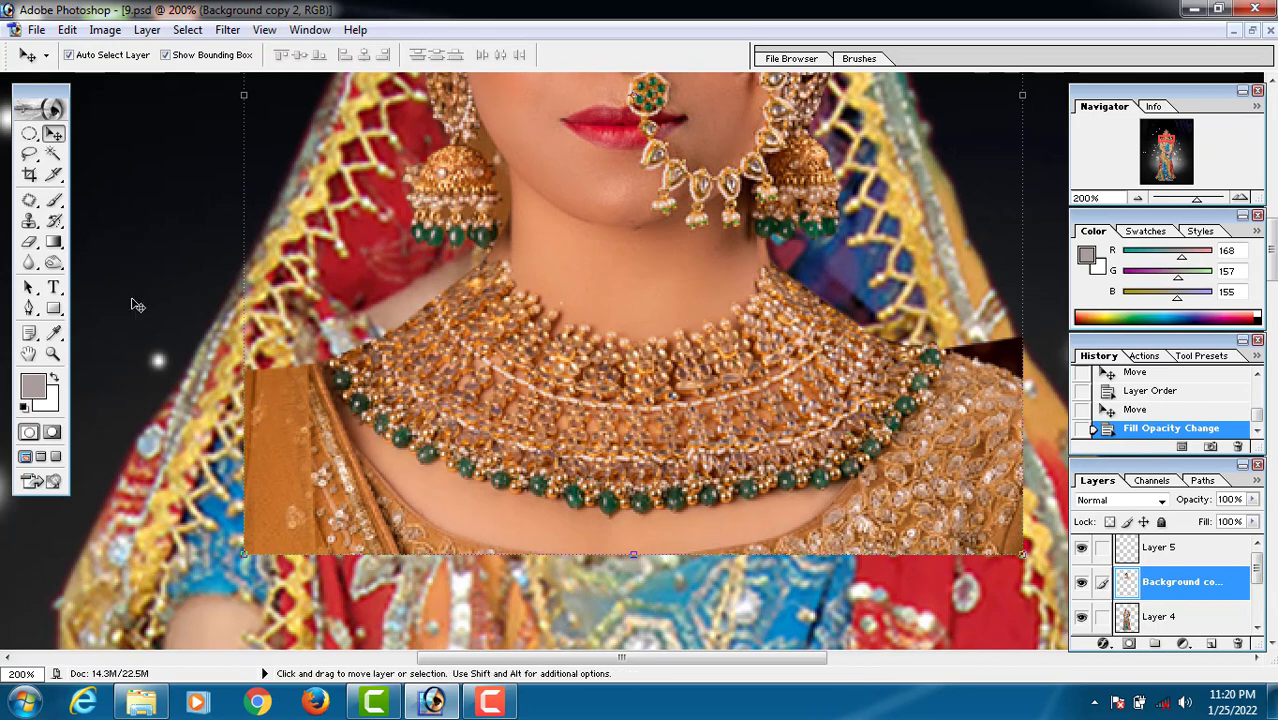
# Erase part of the orange garment beside the necklace's left end with a 47 px eraser at 52% flow.
pyautogui.click(29, 241)
pyautogui.rightClick(349, 348)
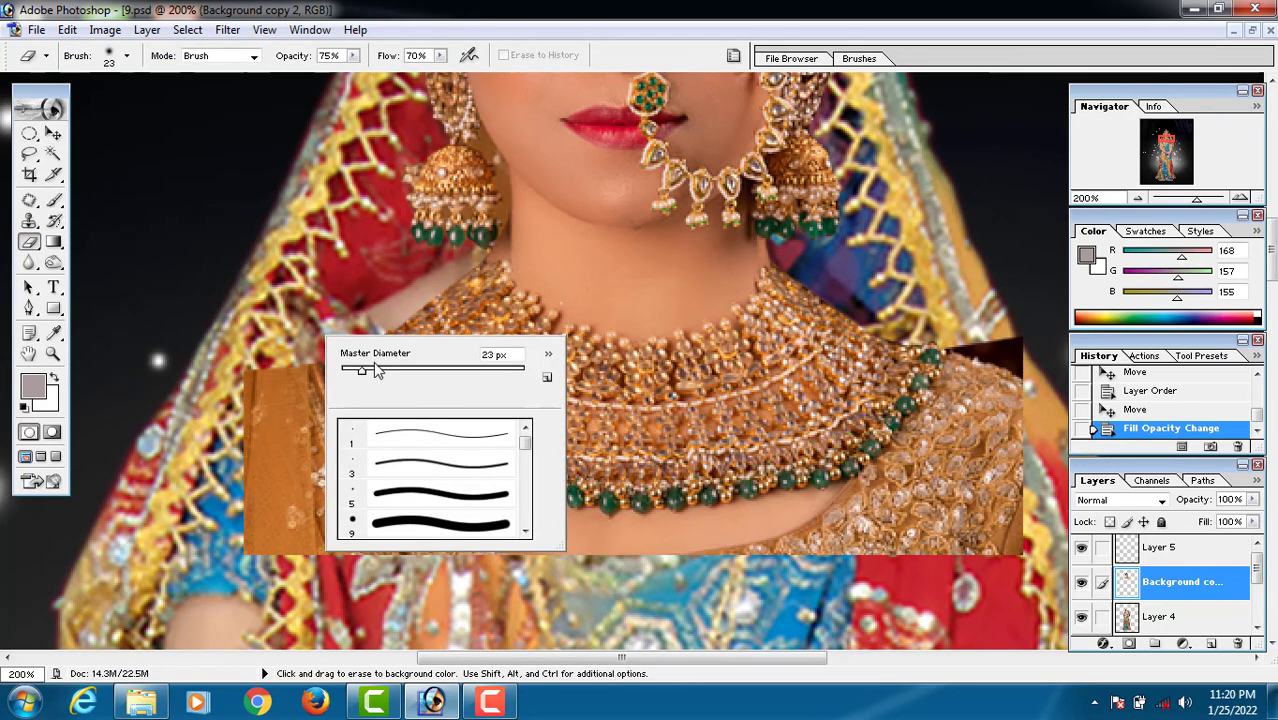
pyautogui.moveTo(372, 371); pyautogui.dragTo(384, 371)
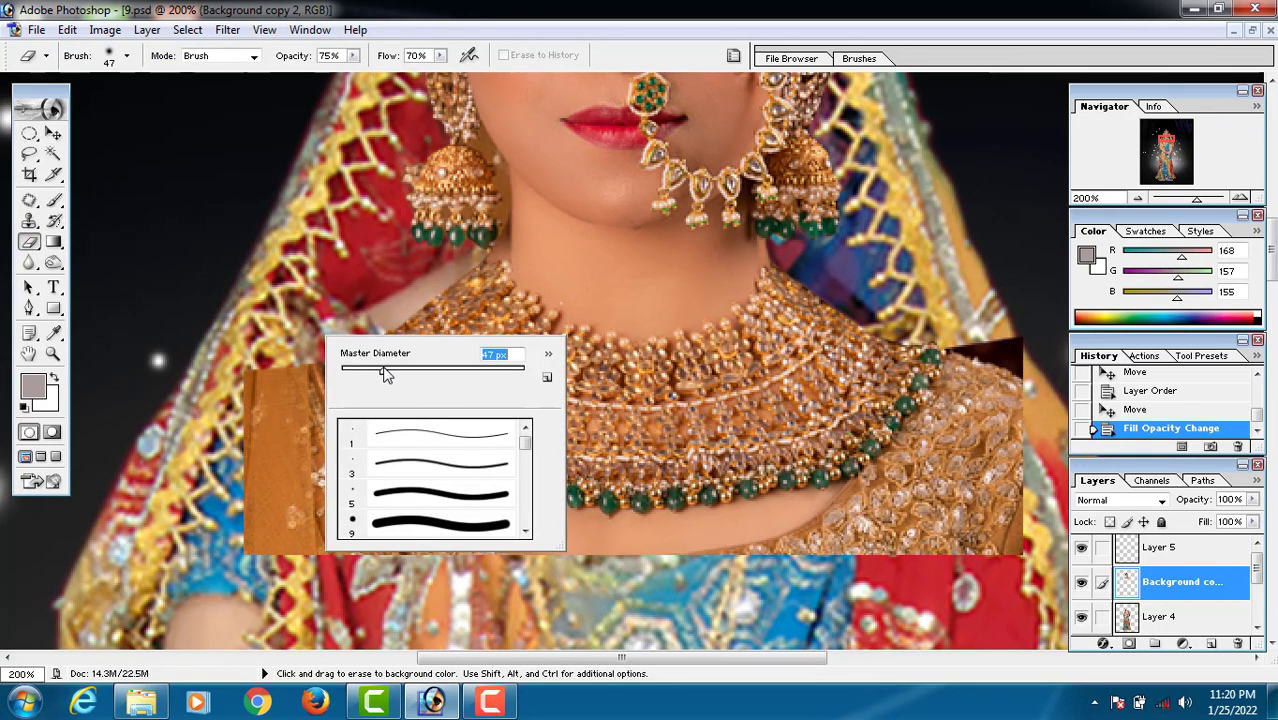
pyautogui.click(440, 56)
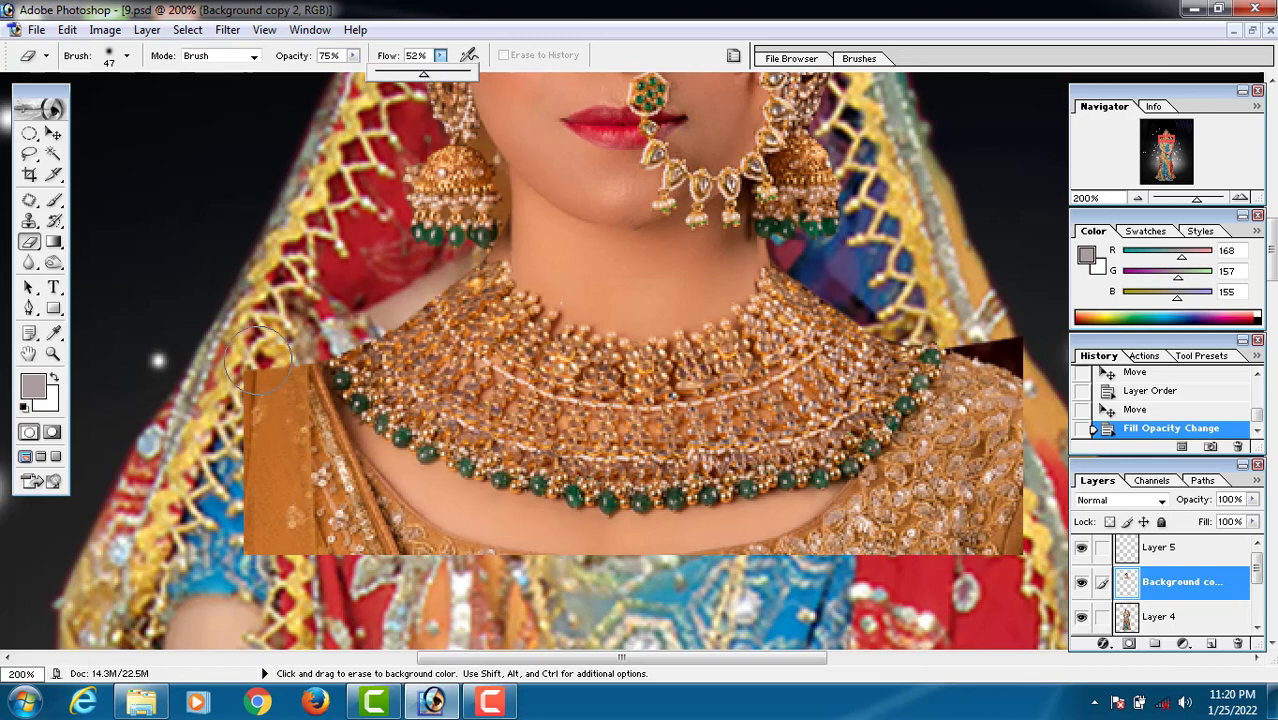
pyautogui.moveTo(250, 388); pyautogui.dragTo(419, 496)
pyautogui.moveTo(326, 386); pyautogui.dragTo(307, 442)
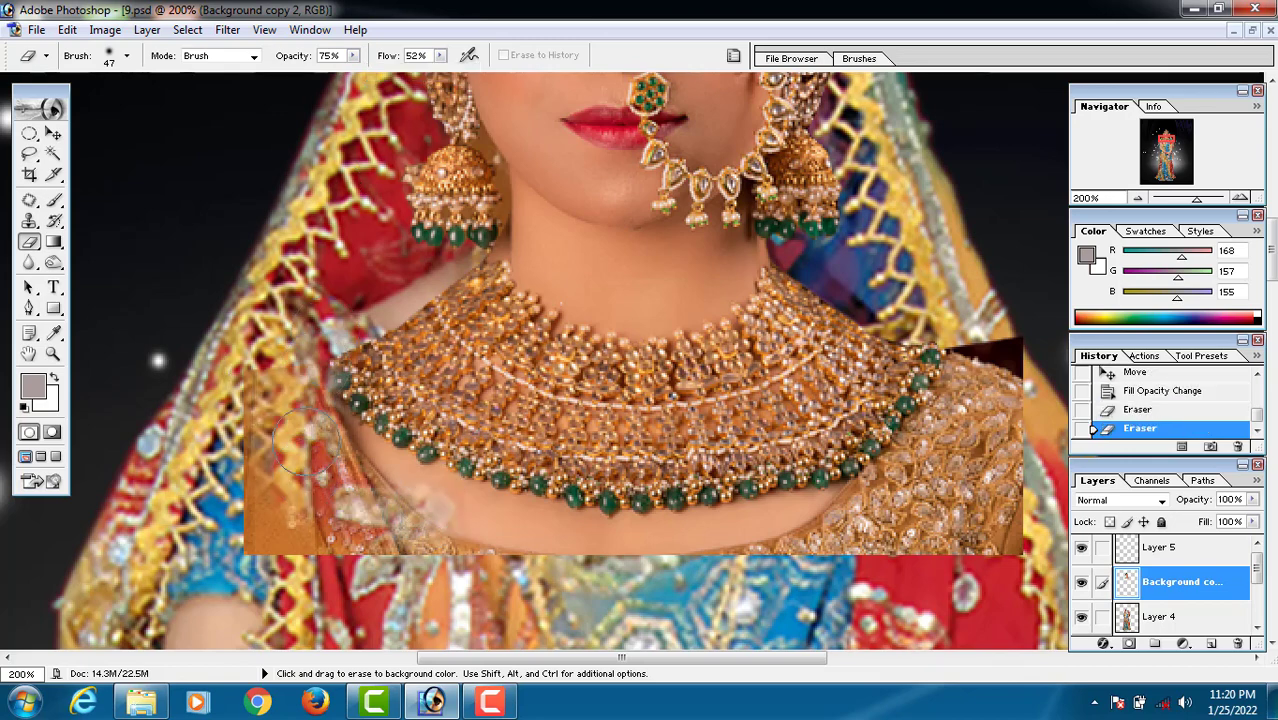
# Raise the eraser flow to 84% and erase the orange garment and the necklace's left end over the costume's shoulder.
pyautogui.click(441, 56)
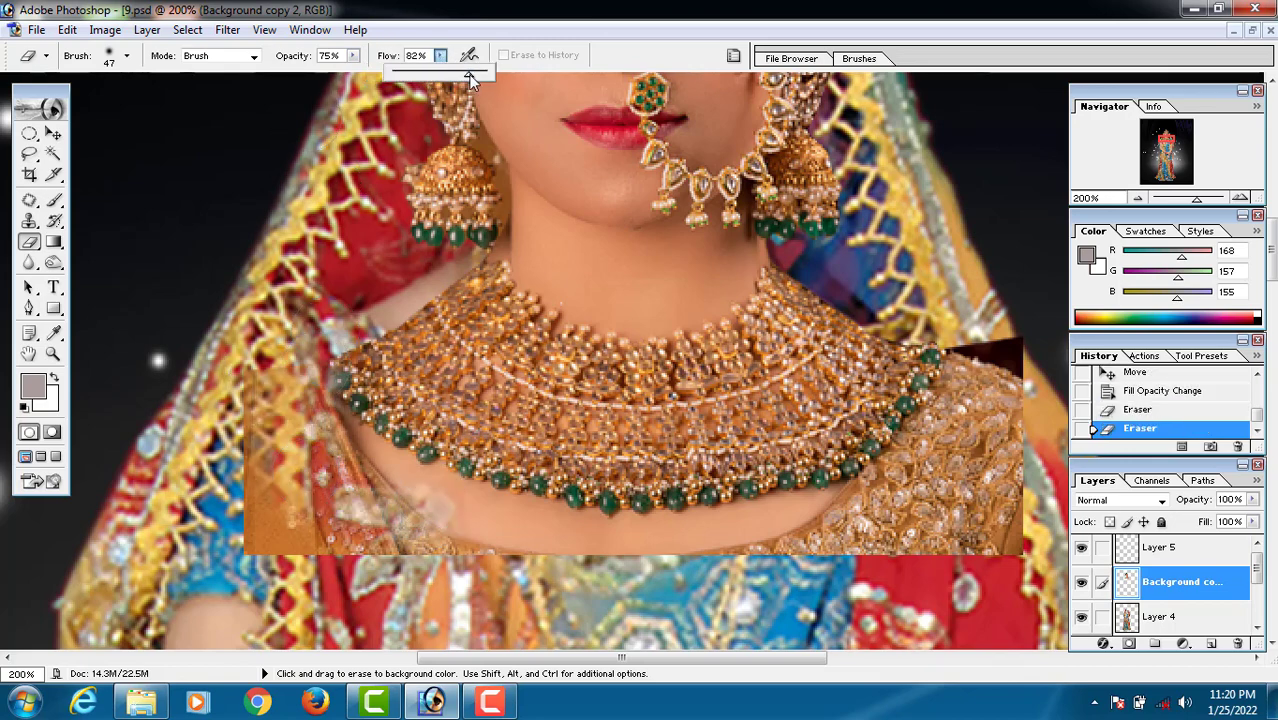
pyautogui.moveTo(469, 75); pyautogui.dragTo(471, 75)
pyautogui.moveTo(284, 391)
pyautogui.mouseDown()
pyautogui.moveTo(276, 508)
pyautogui.moveTo(321, 432)
pyautogui.mouseUp()
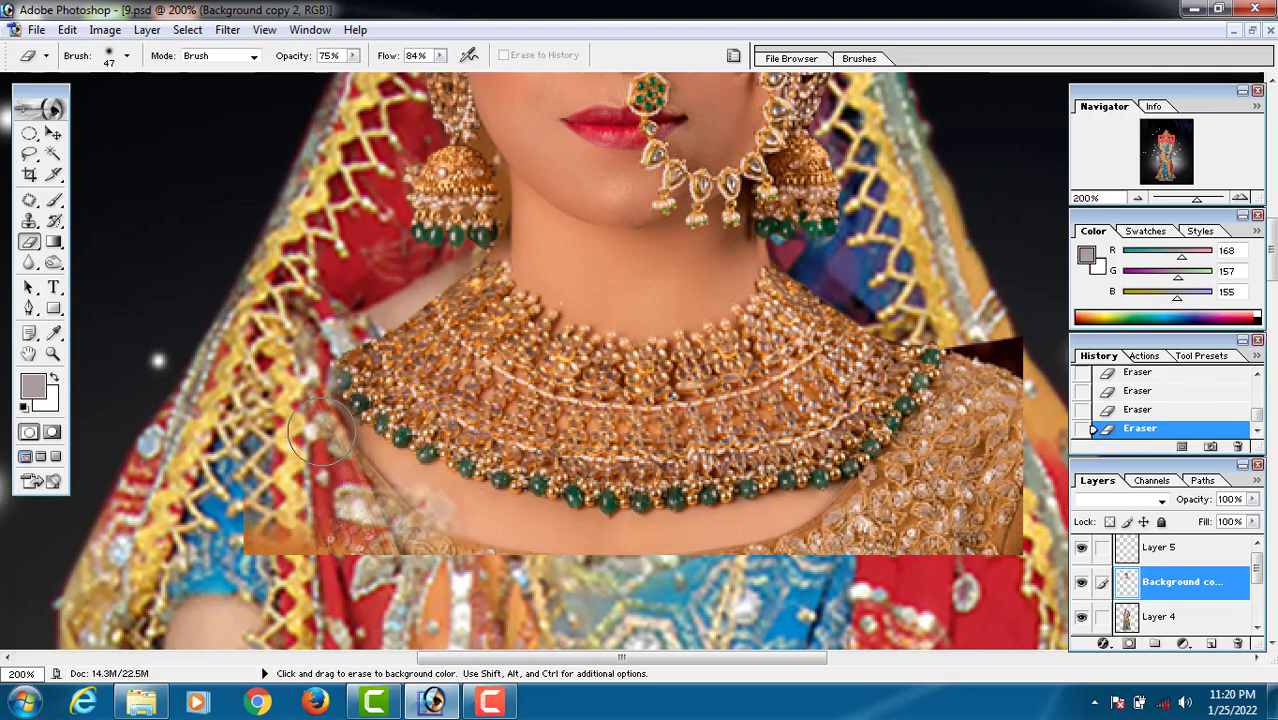
pyautogui.moveTo(272, 468)
pyautogui.mouseDown()
pyautogui.moveTo(324, 571)
pyautogui.moveTo(281, 515)
pyautogui.moveTo(395, 539)
pyautogui.mouseUp()
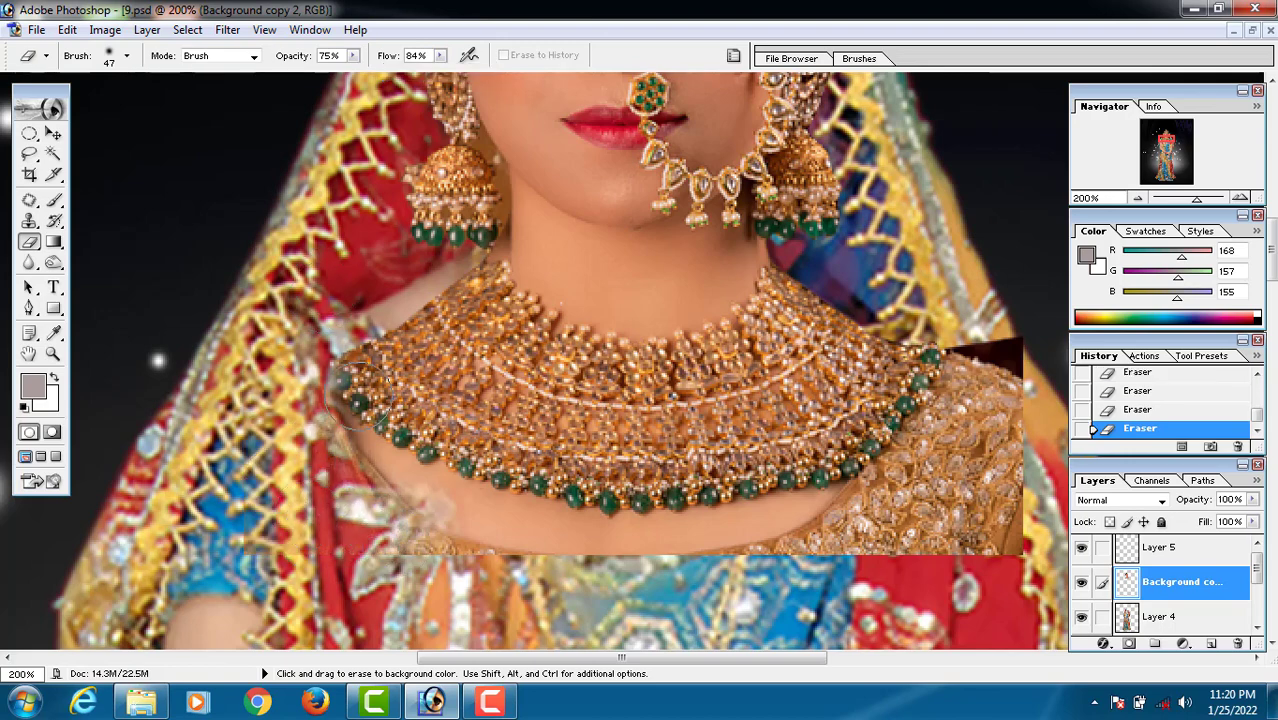
pyautogui.moveTo(392, 466)
pyautogui.mouseDown()
pyautogui.moveTo(309, 284)
pyautogui.moveTo(409, 436)
pyautogui.moveTo(382, 309)
pyautogui.moveTo(420, 359)
pyautogui.moveTo(462, 279)
pyautogui.moveTo(475, 284)
pyautogui.moveTo(457, 307)
pyautogui.moveTo(463, 393)
pyautogui.moveTo(407, 321)
pyautogui.moveTo(468, 386)
pyautogui.moveTo(379, 374)
pyautogui.moveTo(480, 385)
pyautogui.mouseUp()
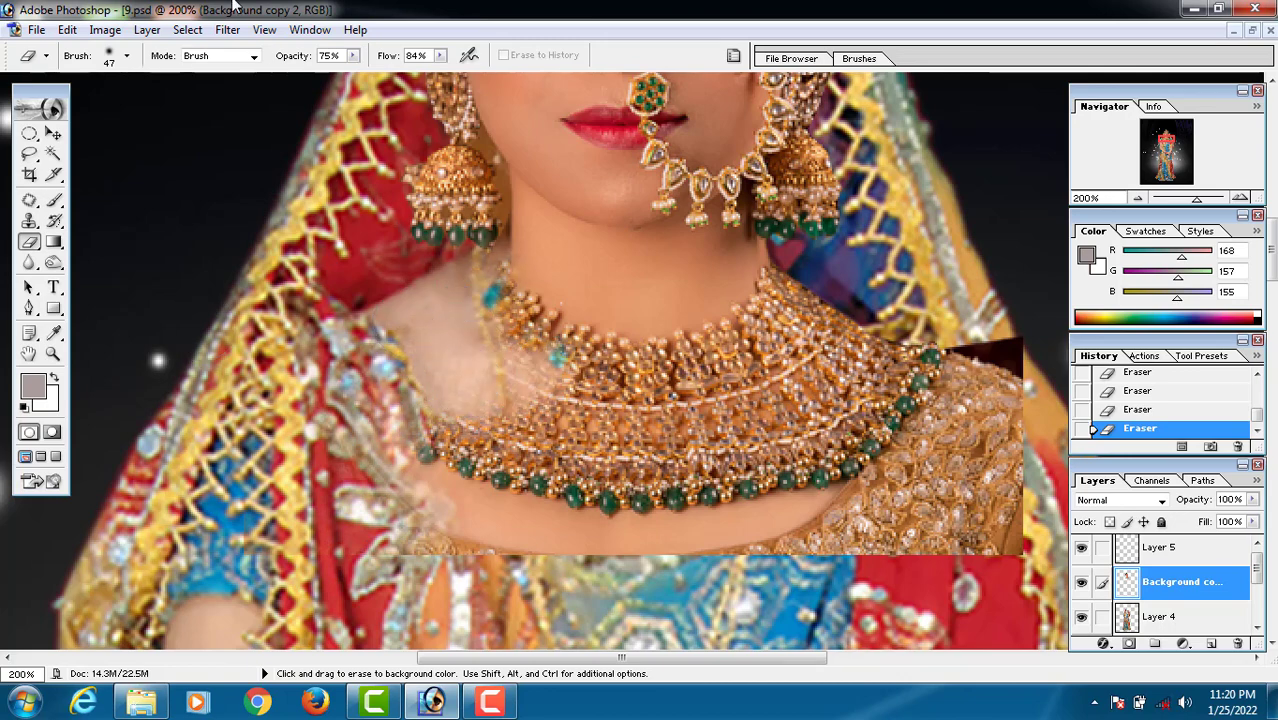
# Erase the lower middle of the wide necklace and the garment beneath it to reveal the costume's neckline.
pyautogui.scroll(-1, 178, 328)
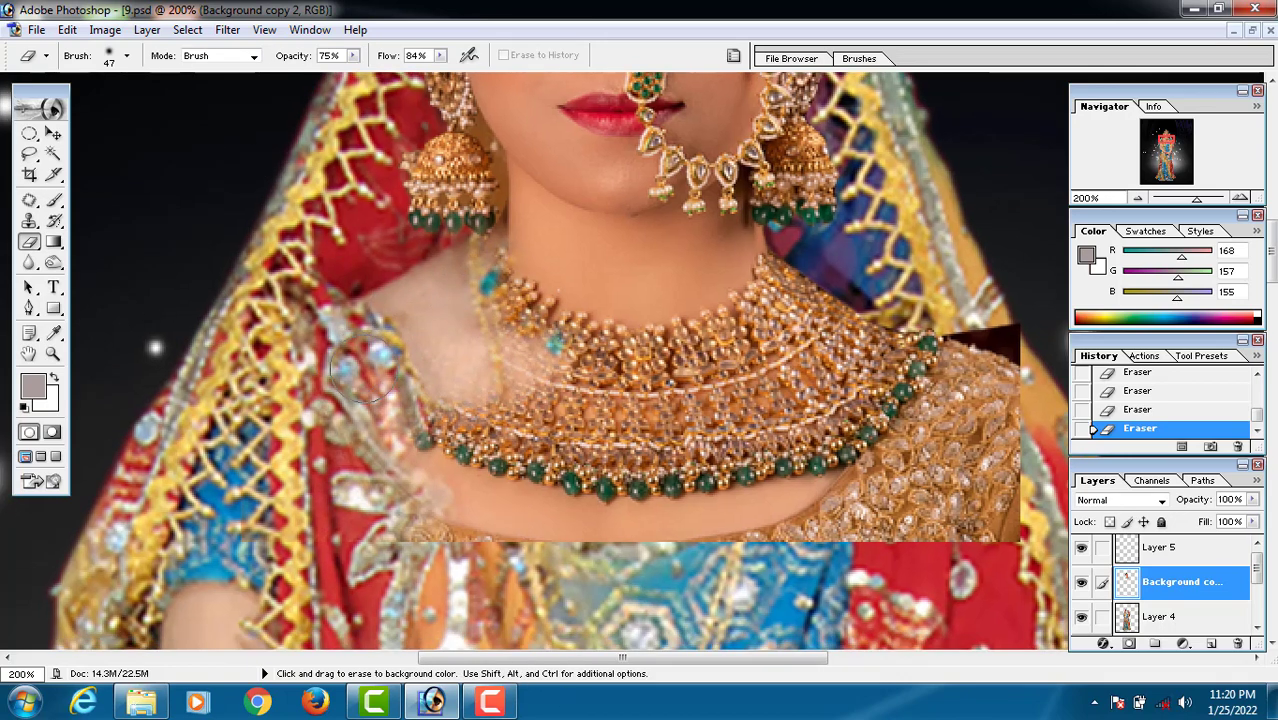
pyautogui.moveTo(362, 368)
pyautogui.mouseDown()
pyautogui.moveTo(471, 454)
pyautogui.moveTo(379, 373)
pyautogui.moveTo(550, 361)
pyautogui.moveTo(547, 378)
pyautogui.moveTo(790, 468)
pyautogui.moveTo(561, 446)
pyautogui.moveTo(440, 406)
pyautogui.moveTo(589, 515)
pyautogui.moveTo(607, 435)
pyautogui.mouseUp()
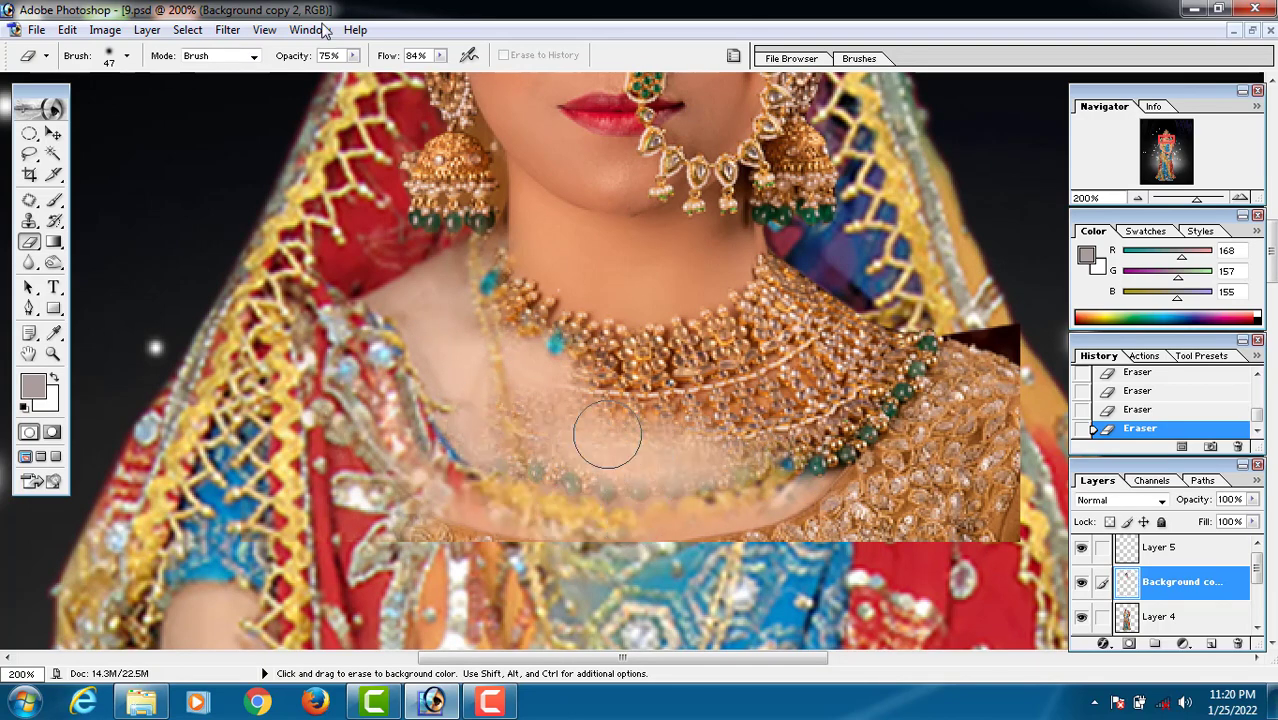
pyautogui.moveTo(627, 520)
pyautogui.mouseDown()
pyautogui.moveTo(534, 450)
pyautogui.moveTo(472, 449)
pyautogui.moveTo(638, 444)
pyautogui.moveTo(610, 454)
pyautogui.moveTo(687, 459)
pyautogui.moveTo(459, 489)
pyautogui.moveTo(712, 472)
pyautogui.mouseUp()
pyautogui.moveTo(467, 310)
pyautogui.mouseDown()
pyautogui.moveTo(471, 342)
pyautogui.moveTo(540, 300)
pyautogui.moveTo(520, 345)
pyautogui.moveTo(650, 300)
pyautogui.moveTo(655, 322)
pyautogui.mouseUp()
pyautogui.hotkey('ctrl', 'z')
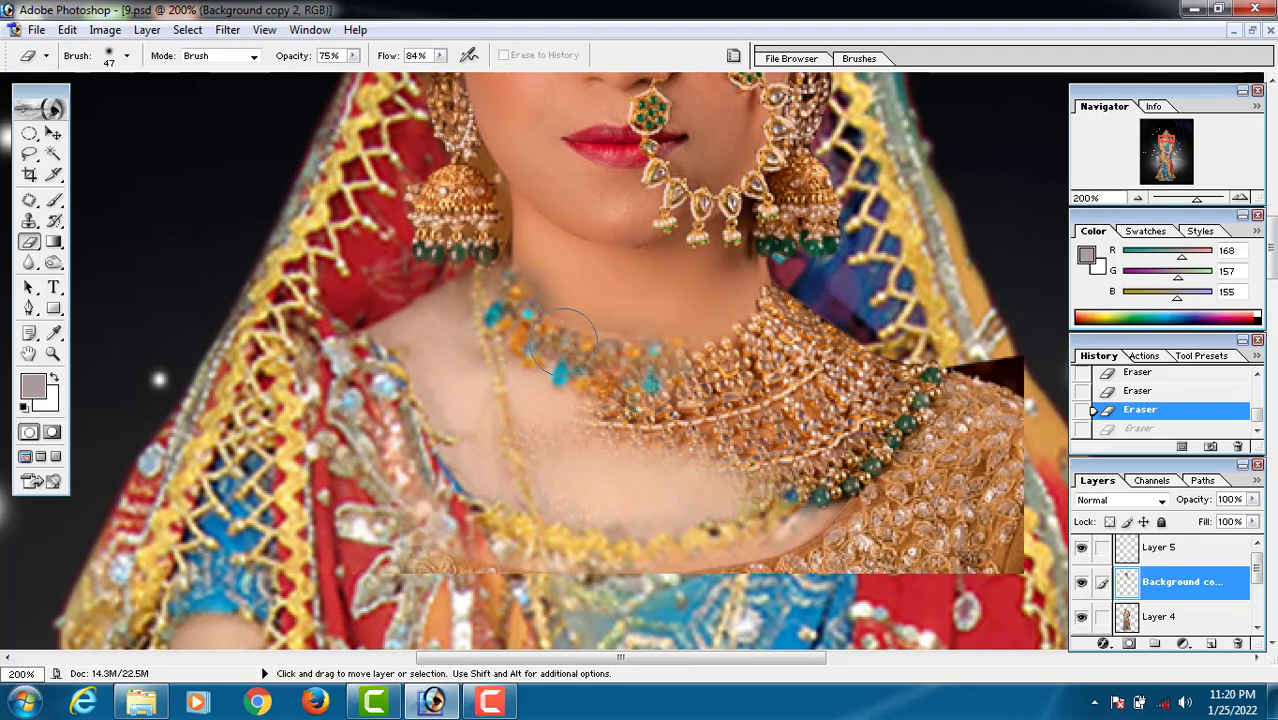
pyautogui.hotkey('ctrl', 'alt', 'z')
# Undo the previous eraser stroke and erase the remaining lower necklace and orange garment with a 35 px eraser.
pyautogui.rightClick(575, 368)
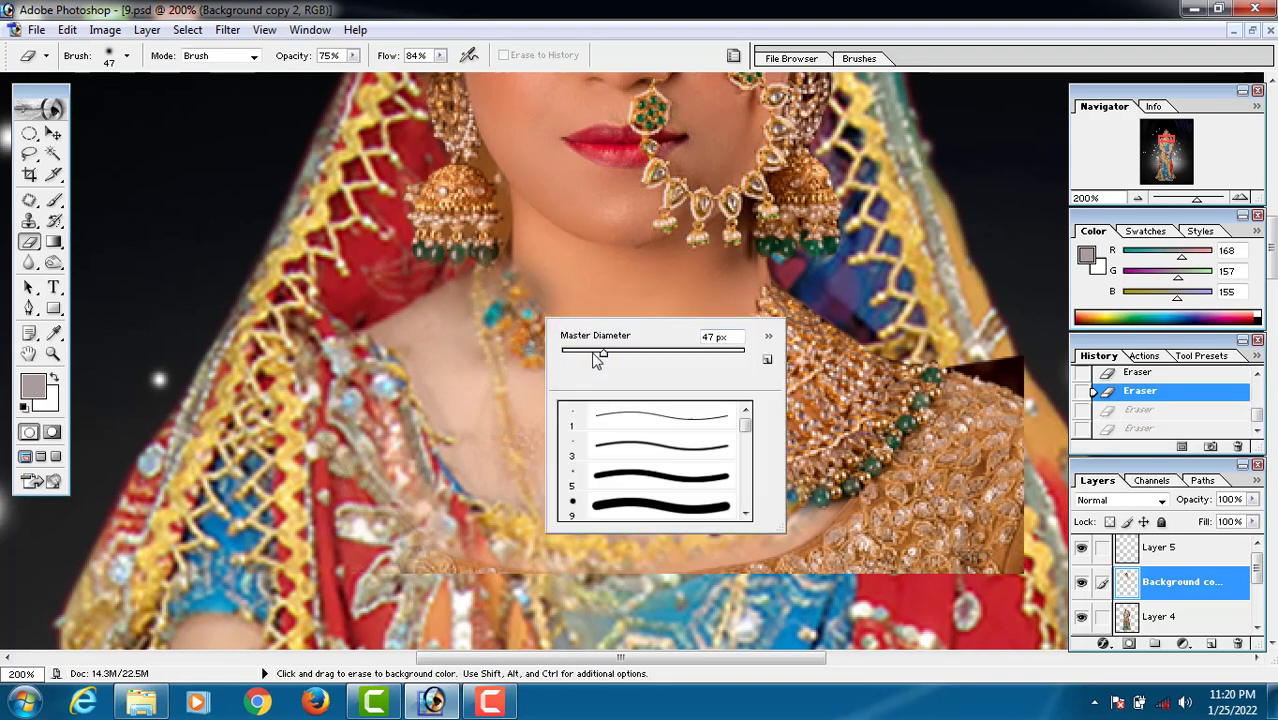
pyautogui.press('Return')
pyautogui.hotkey('ctrl', 'alt', 'z')
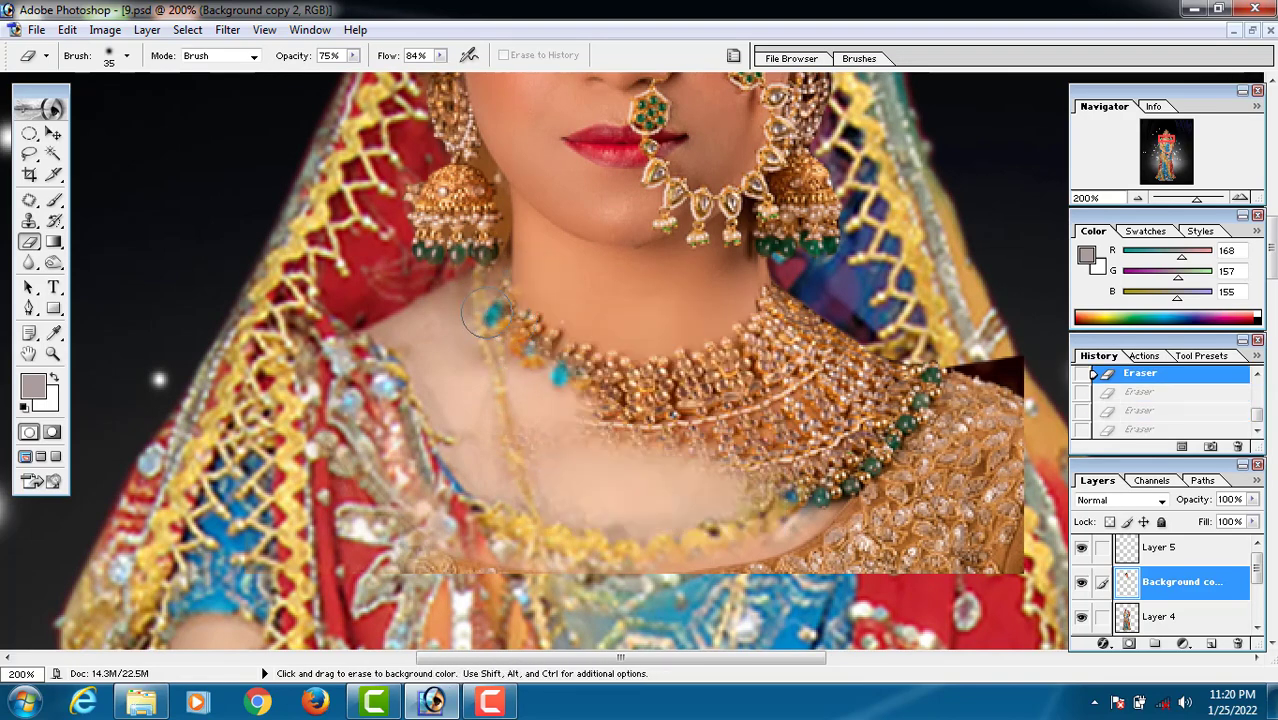
pyautogui.moveTo(558, 374)
pyautogui.mouseDown()
pyautogui.moveTo(670, 414)
pyautogui.moveTo(845, 419)
pyautogui.moveTo(666, 453)
pyautogui.moveTo(540, 445)
pyautogui.mouseUp()
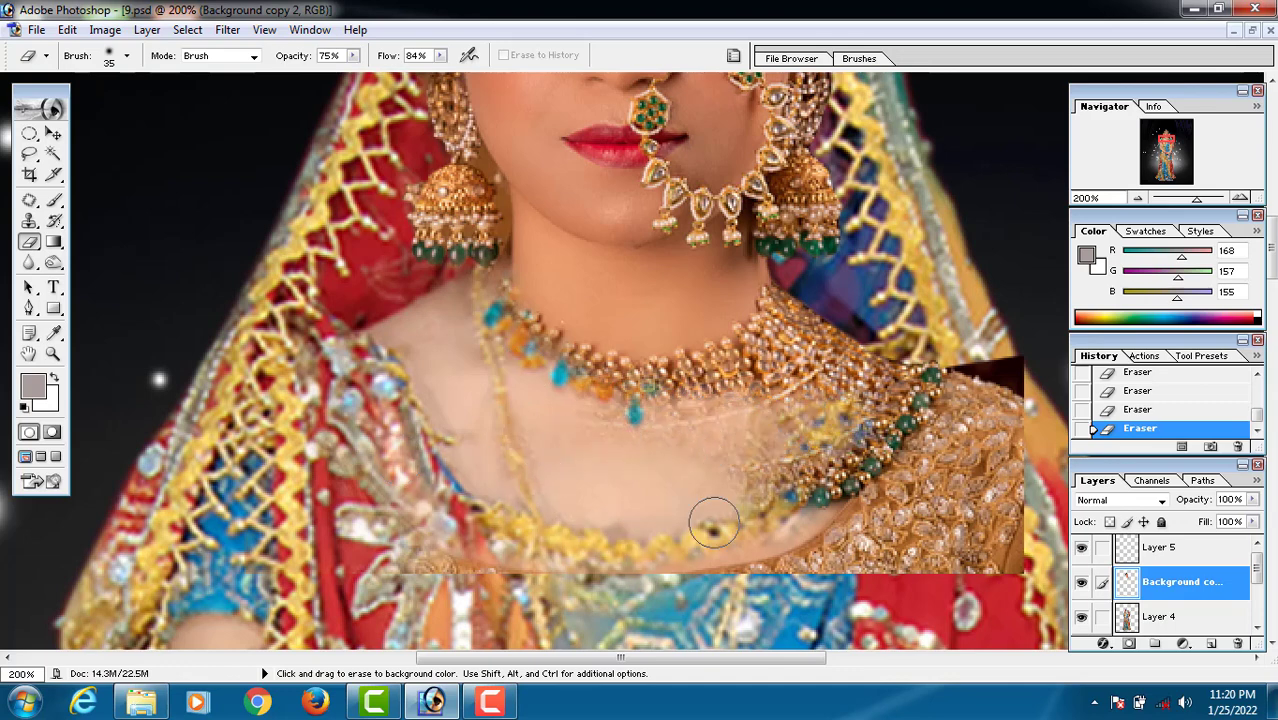
pyautogui.moveTo(520, 573)
pyautogui.mouseDown()
pyautogui.moveTo(445, 569)
pyautogui.moveTo(516, 571)
pyautogui.moveTo(416, 541)
pyautogui.moveTo(381, 449)
pyautogui.moveTo(317, 386)
pyautogui.moveTo(430, 538)
pyautogui.mouseUp()
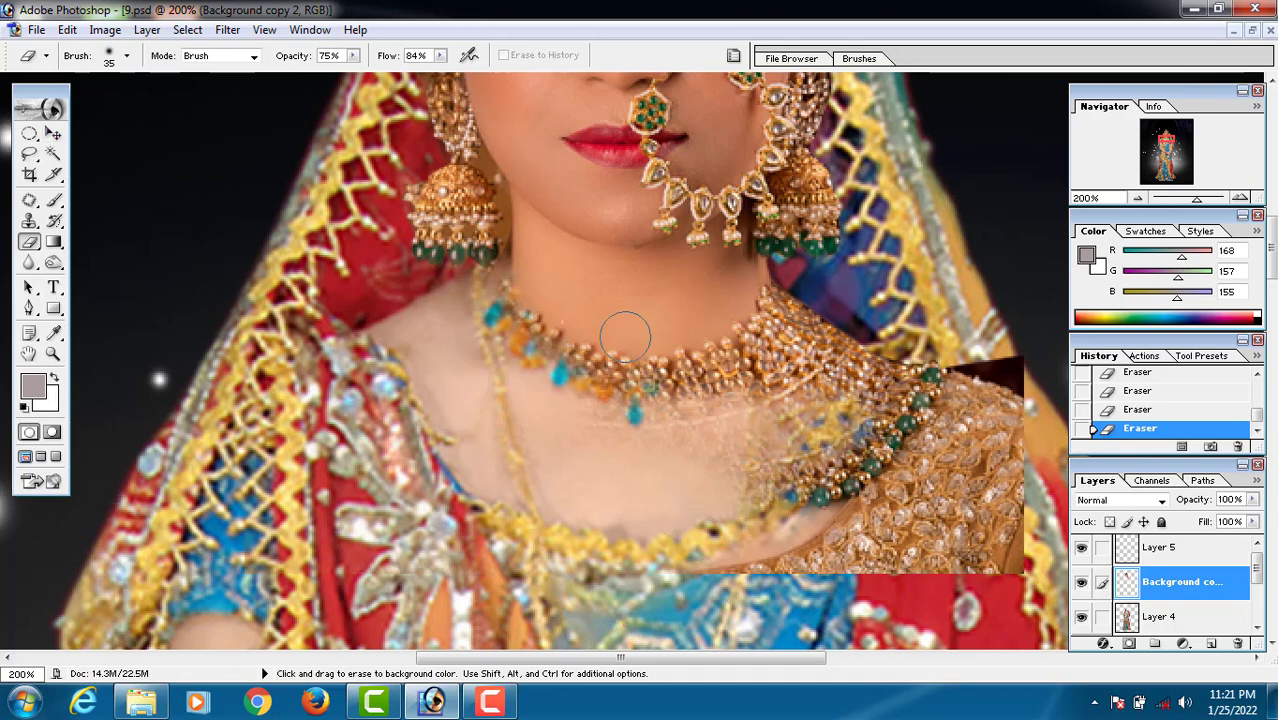
pyautogui.moveTo(749, 340)
pyautogui.mouseDown()
pyautogui.moveTo(646, 435)
pyautogui.moveTo(764, 380)
pyautogui.moveTo(762, 412)
pyautogui.moveTo(807, 398)
pyautogui.moveTo(826, 362)
pyautogui.moveTo(857, 470)
pyautogui.moveTo(918, 368)
pyautogui.moveTo(925, 412)
pyautogui.moveTo(863, 482)
pyautogui.moveTo(865, 458)
pyautogui.moveTo(723, 522)
pyautogui.moveTo(946, 426)
pyautogui.moveTo(649, 613)
pyautogui.moveTo(818, 550)
pyautogui.moveTo(690, 554)
pyautogui.moveTo(912, 478)
pyautogui.moveTo(917, 508)
pyautogui.moveTo(935, 477)
pyautogui.moveTo(969, 485)
pyautogui.moveTo(999, 382)
pyautogui.moveTo(999, 552)
pyautogui.moveTo(1014, 340)
pyautogui.moveTo(1009, 400)
pyautogui.moveTo(955, 515)
pyautogui.mouseUp()
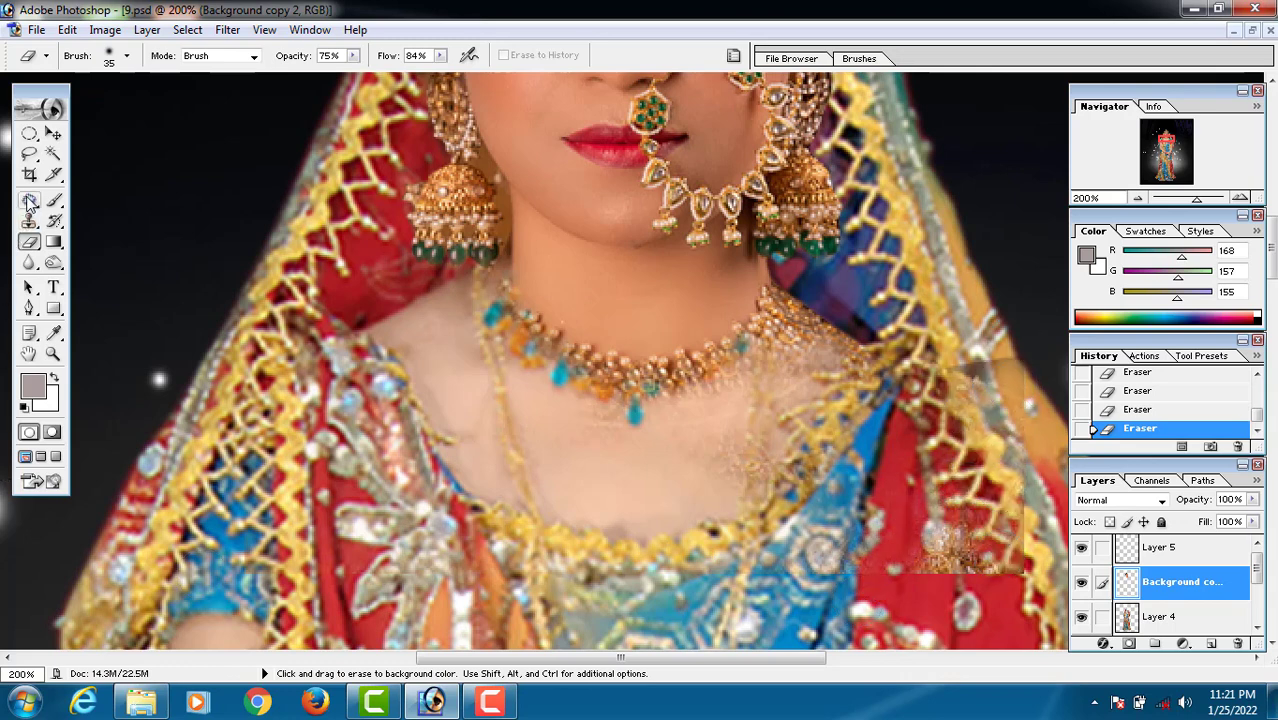
# Outline the leftover area below the thin necklace, across both shoulders and the bodice, with a pen path and convert it to a selection.
pyautogui.click(30, 201)
pyautogui.click(29, 308)
pyautogui.click(290, 360)
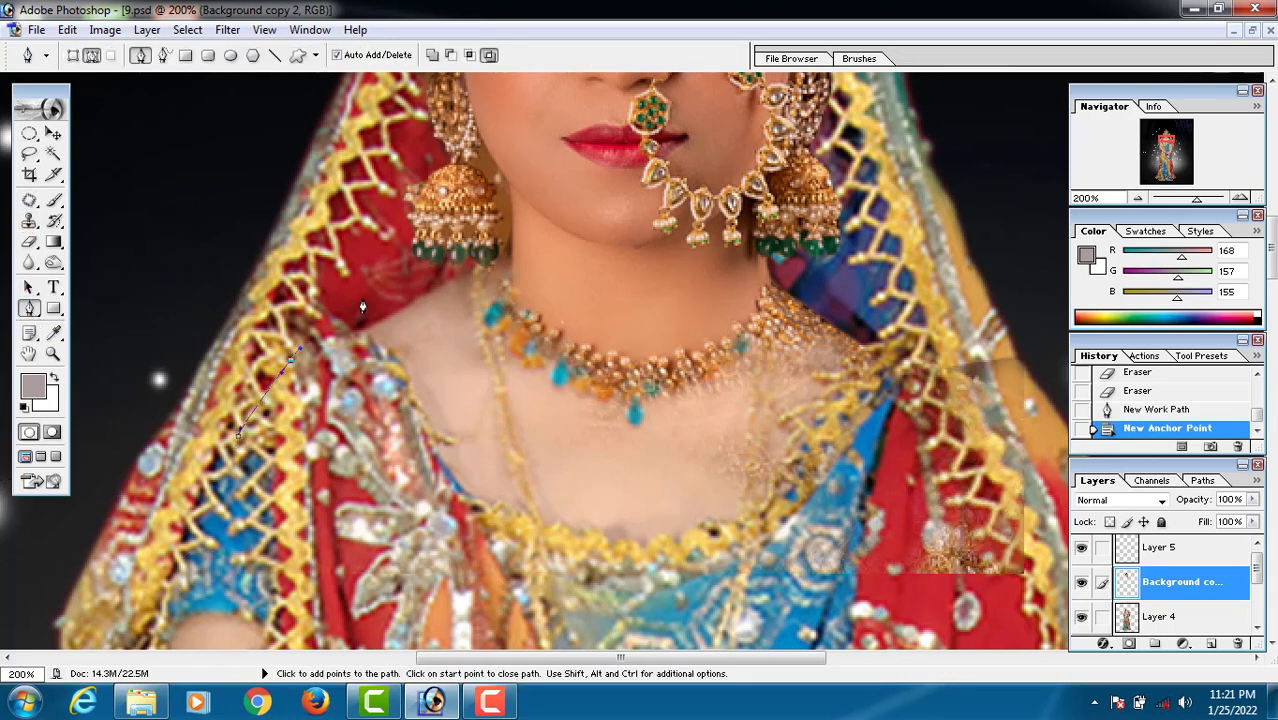
pyautogui.click(362, 300)
pyautogui.click(497, 370)
pyautogui.moveTo(581, 419); pyautogui.dragTo(590, 419)
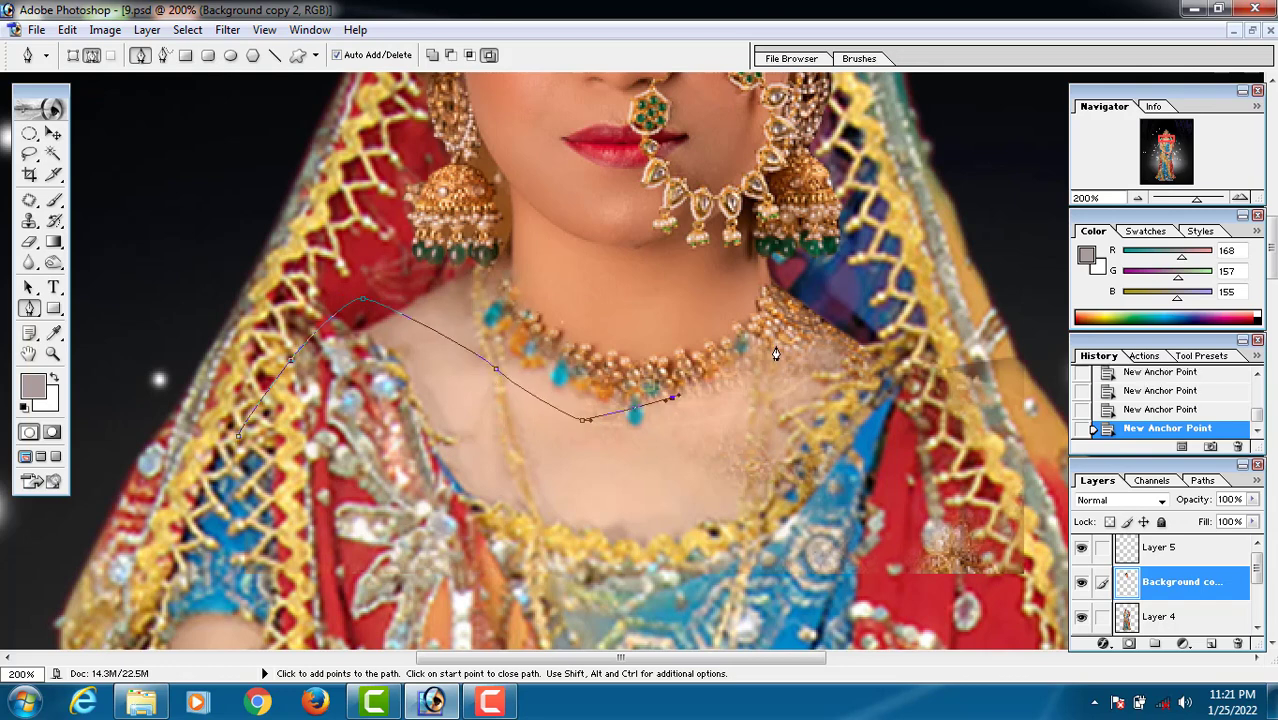
pyautogui.click(1047, 378)
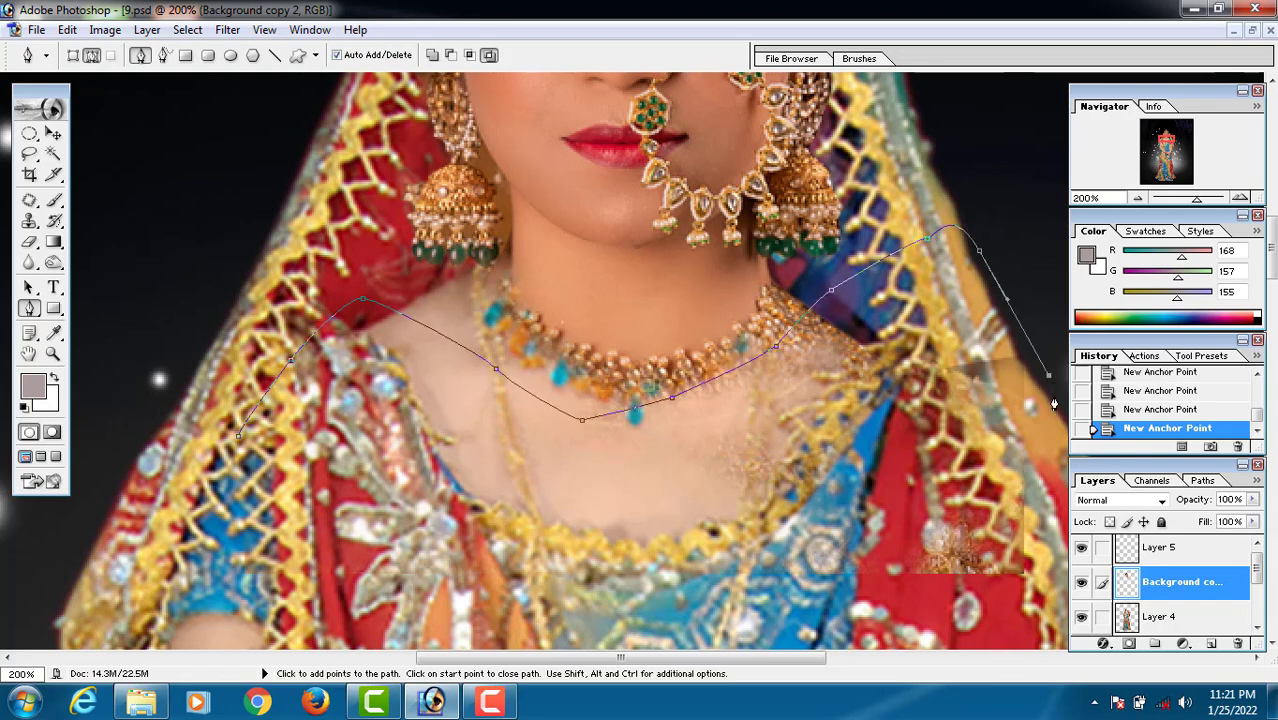
pyautogui.moveTo(1058, 478); pyautogui.dragTo(1060, 494)
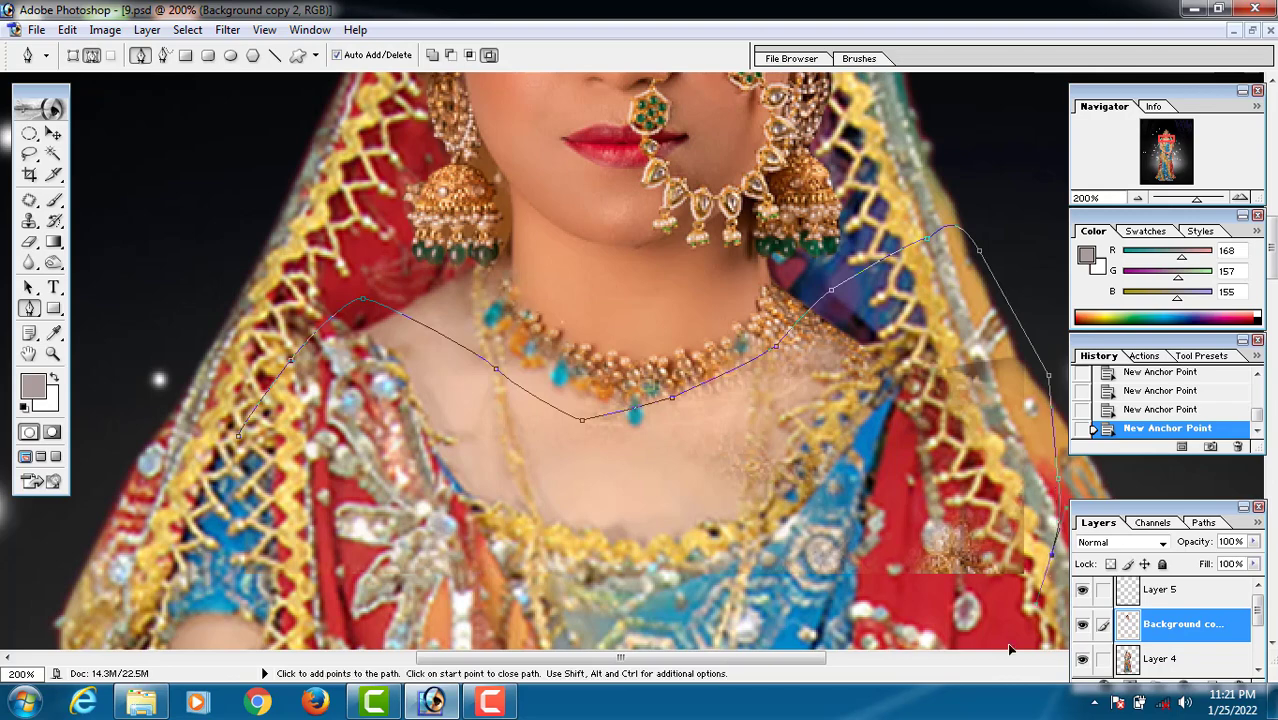
pyautogui.moveTo(1051, 555); pyautogui.dragTo(1027, 608)
pyautogui.moveTo(939, 641); pyautogui.dragTo(897, 641)
pyautogui.moveTo(701, 628); pyautogui.dragTo(650, 625)
pyautogui.moveTo(505, 620); pyautogui.dragTo(463, 619)
pyautogui.moveTo(266, 550); pyautogui.dragTo(255, 528)
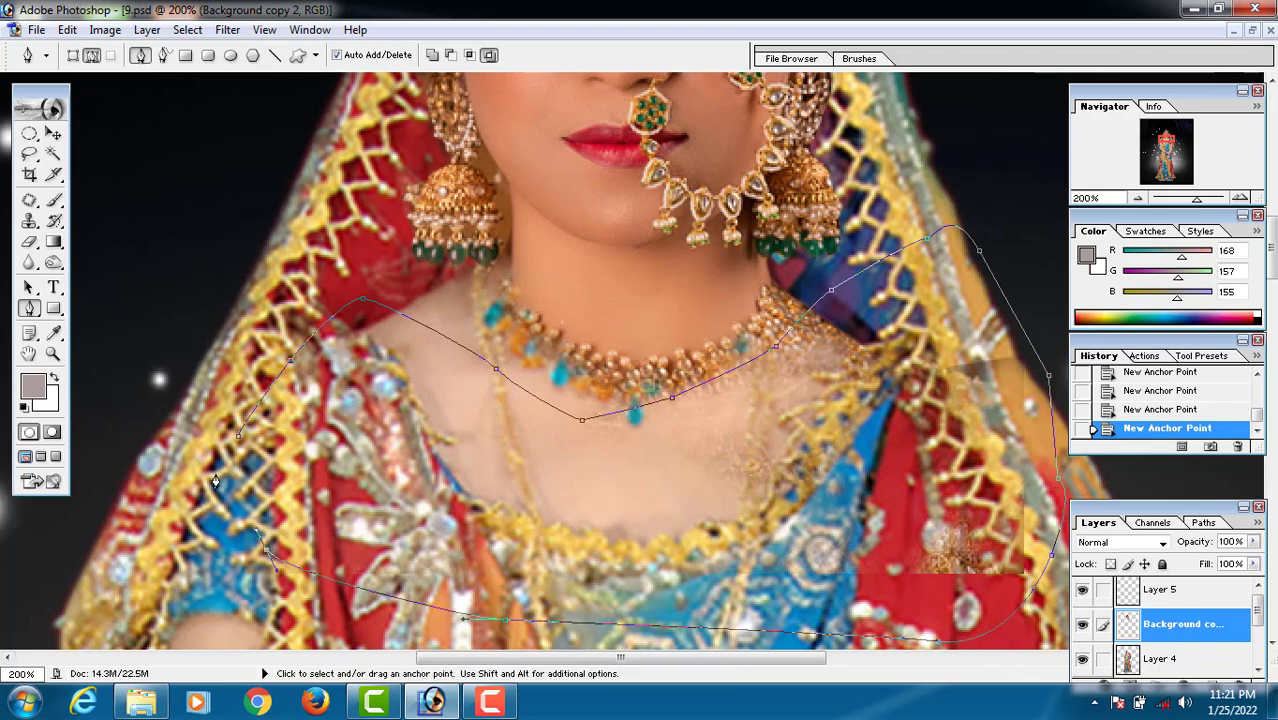
pyautogui.hotkey('ctrl', 'Return')
# Feather the selection by 1 pixel, clear the face layer's remnants inside it twice, and deselect.
pyautogui.hotkey('ctrl', 'alt', 'd')
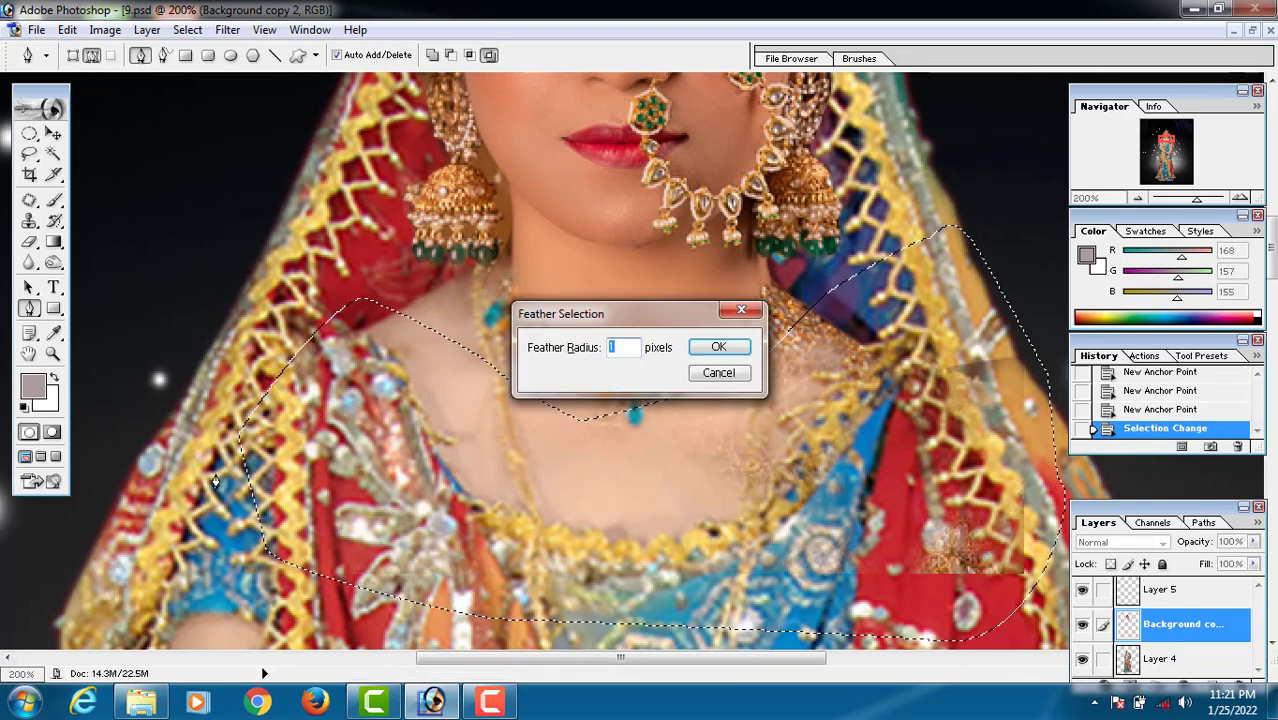
pyautogui.press('Return')
pyautogui.press('Delete')
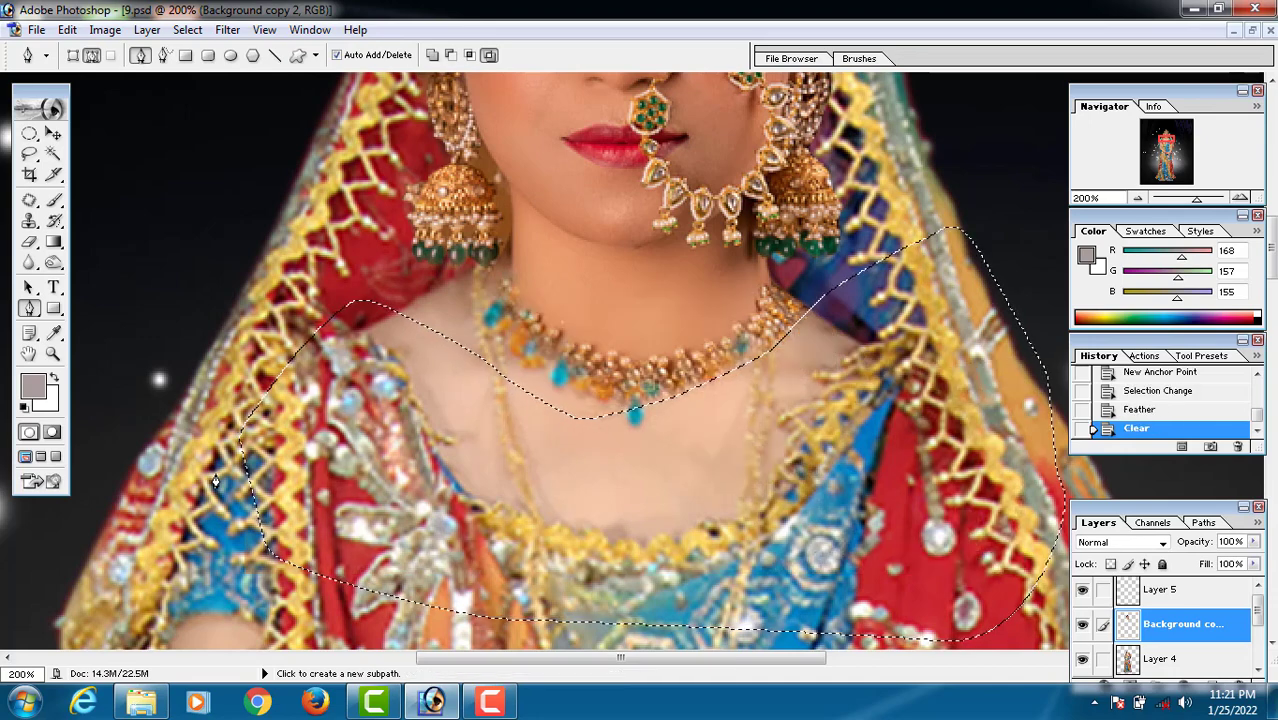
pyautogui.press('Delete')
pyautogui.hotkey('ctrl', 'd')
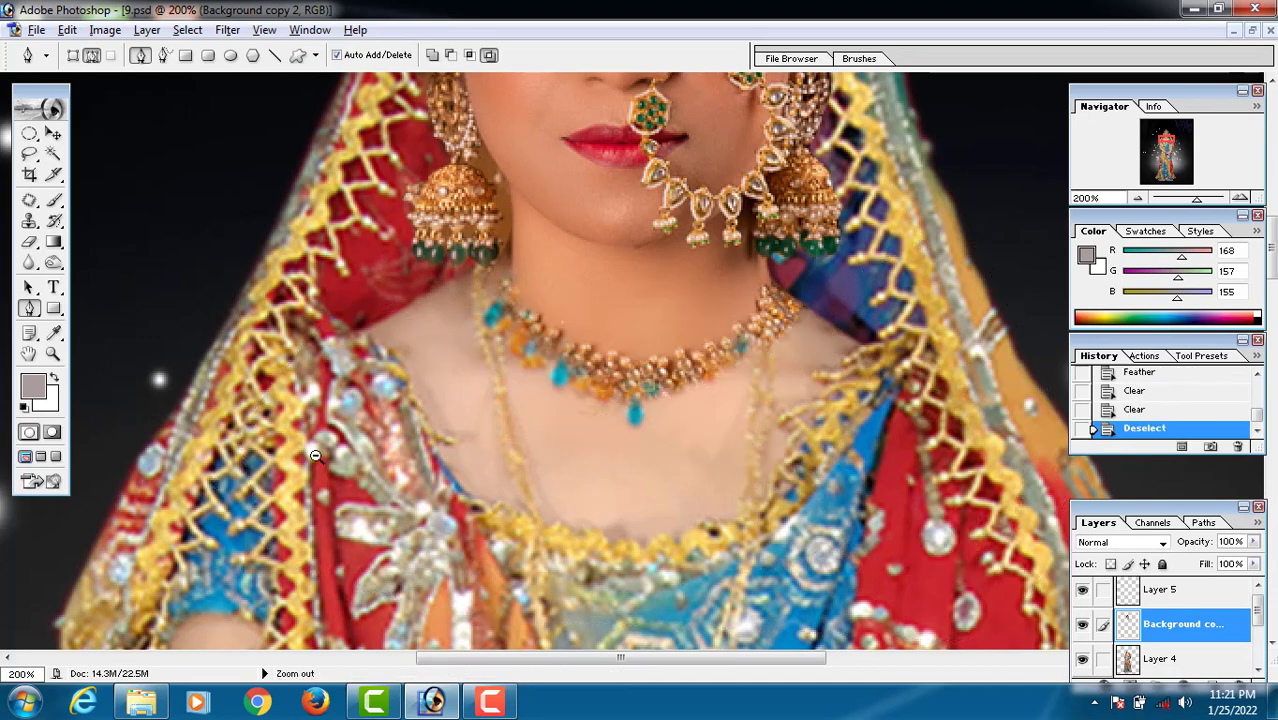
# Lower the face layer's fill to 38% so the costume figure's neck and necklace show through.
pyautogui.keyDown('ctrl'); pyautogui.keyDown('alt'); pyautogui.click(680, 383); pyautogui.keyUp('alt'); pyautogui.keyUp('ctrl')
pyautogui.keyDown('ctrl'); pyautogui.keyDown('alt'); pyautogui.click(680, 378); pyautogui.keyUp('alt'); pyautogui.keyUp('ctrl')
pyautogui.keyDown('ctrl'); pyautogui.click(808, 347); pyautogui.keyUp('ctrl')
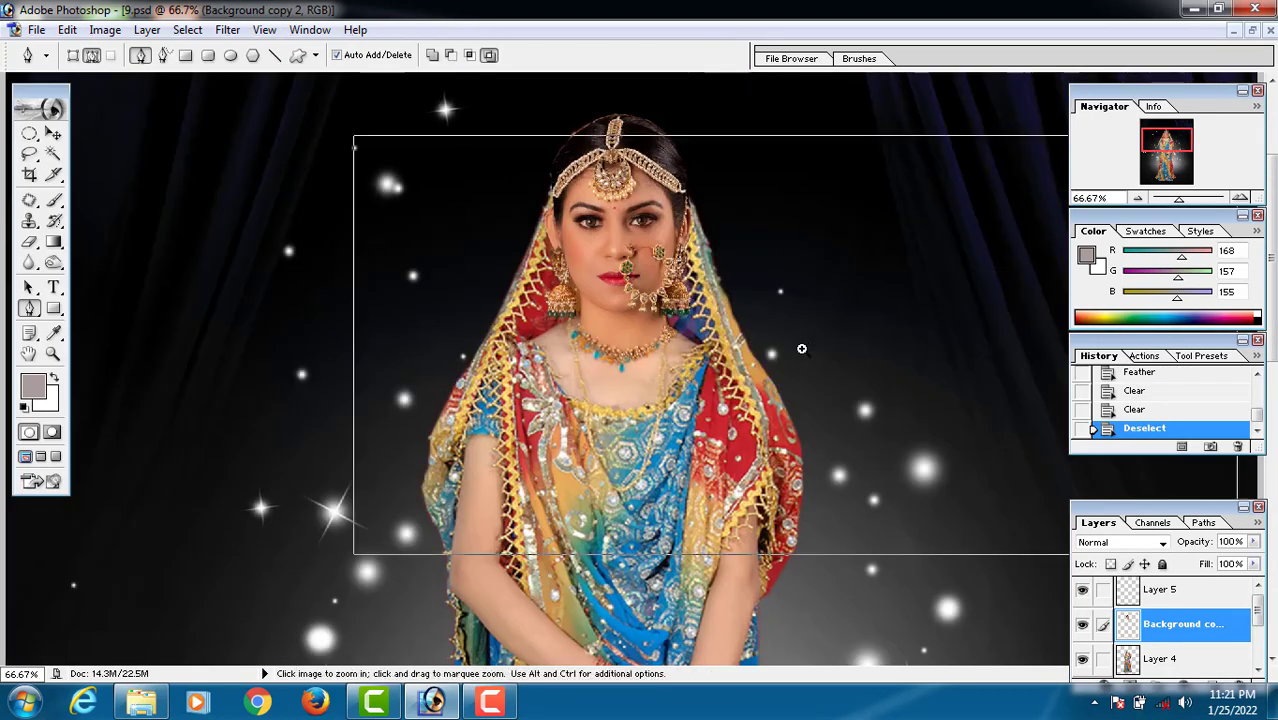
pyautogui.keyDown('ctrl'); pyautogui.click(637, 388); pyautogui.keyUp('ctrl')
pyautogui.moveTo(634, 387); pyautogui.dragTo(1044, 387)
pyautogui.moveTo(578, 391); pyautogui.dragTo(793, 539)
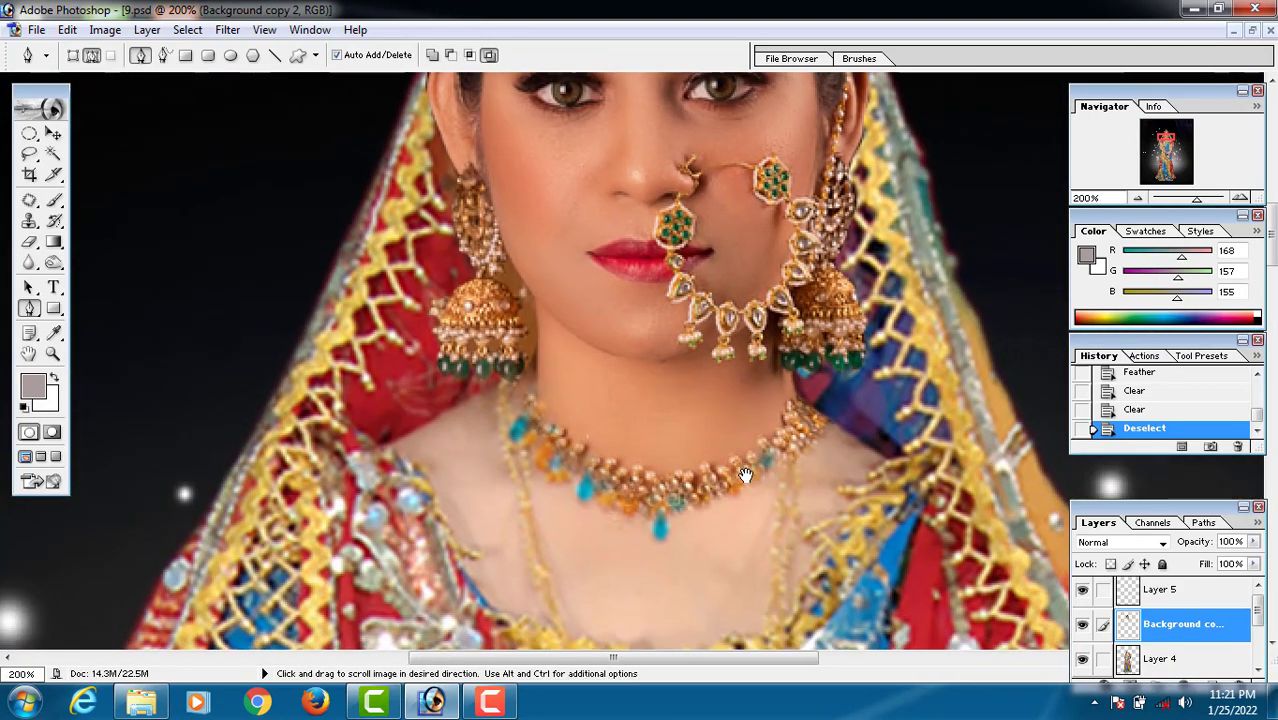
pyautogui.press('v')
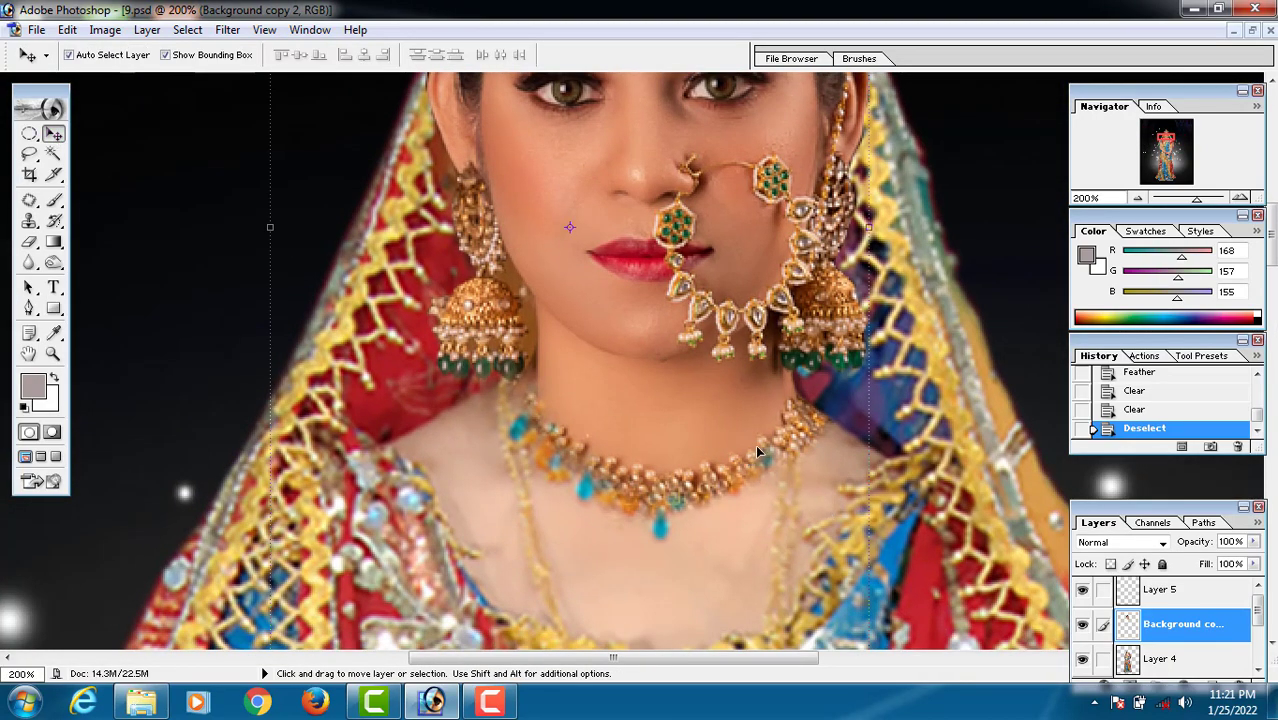
pyautogui.click(1254, 564)
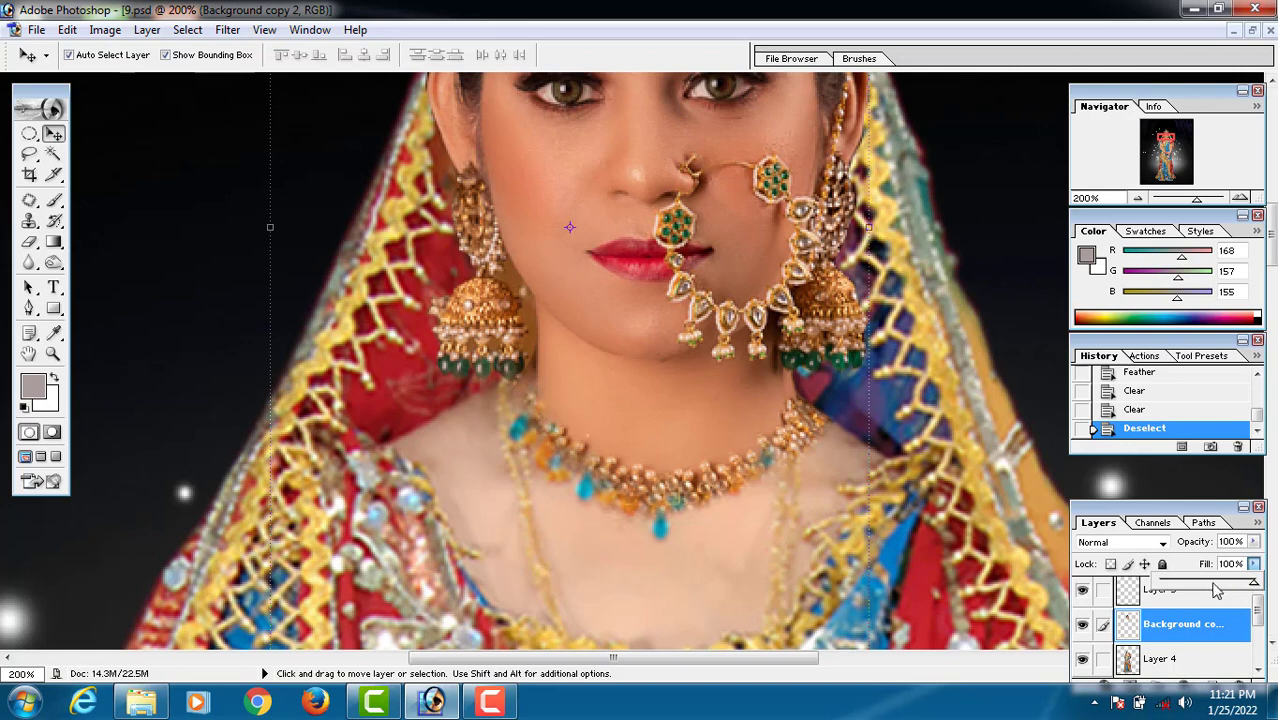
pyautogui.click(1214, 584)
pyautogui.moveTo(1192, 508); pyautogui.dragTo(1190, 468)
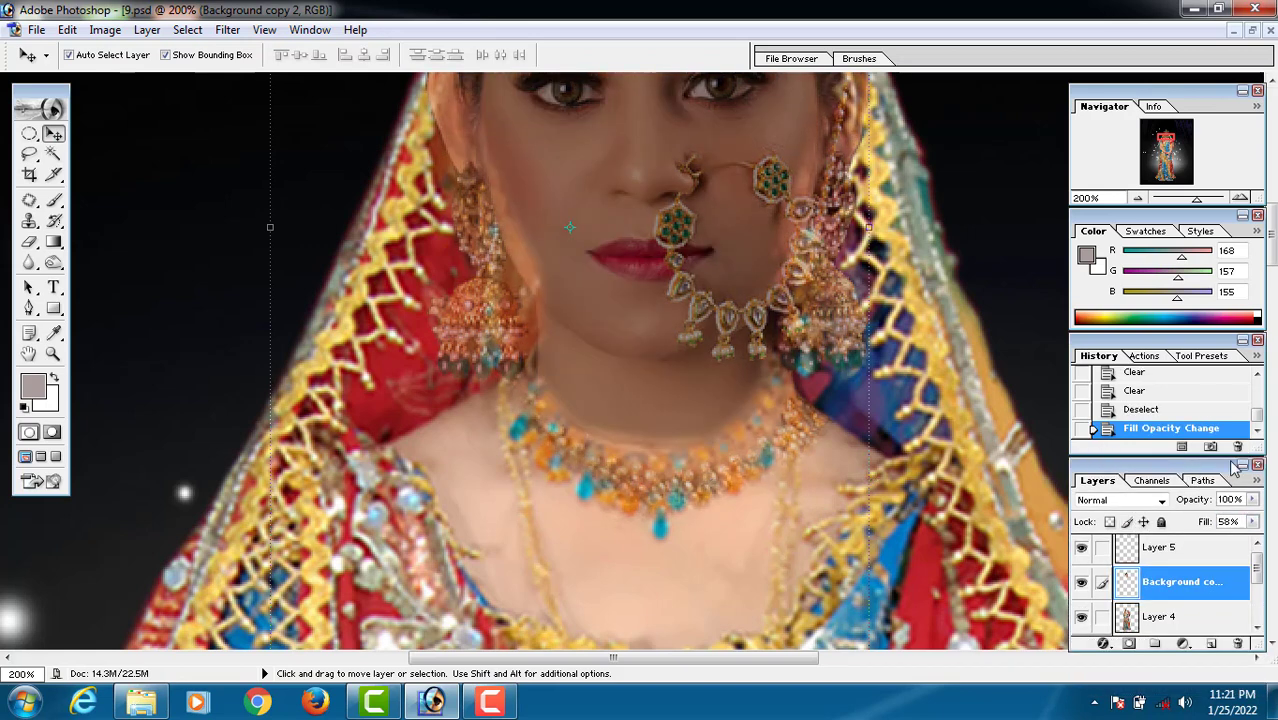
pyautogui.click(1253, 522)
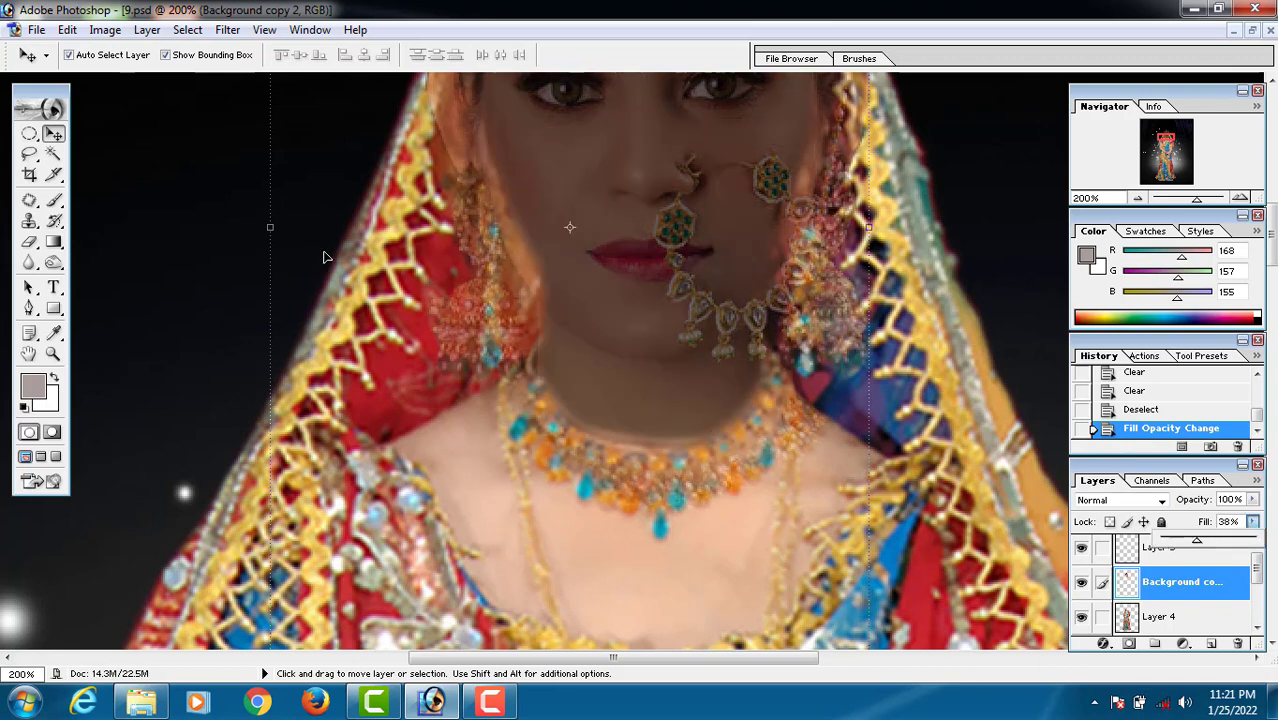
# Trace a pen path from one shoulder up to the neck and along the necklace's upper edge to the opposite side of the neck.
pyautogui.click(28, 309)
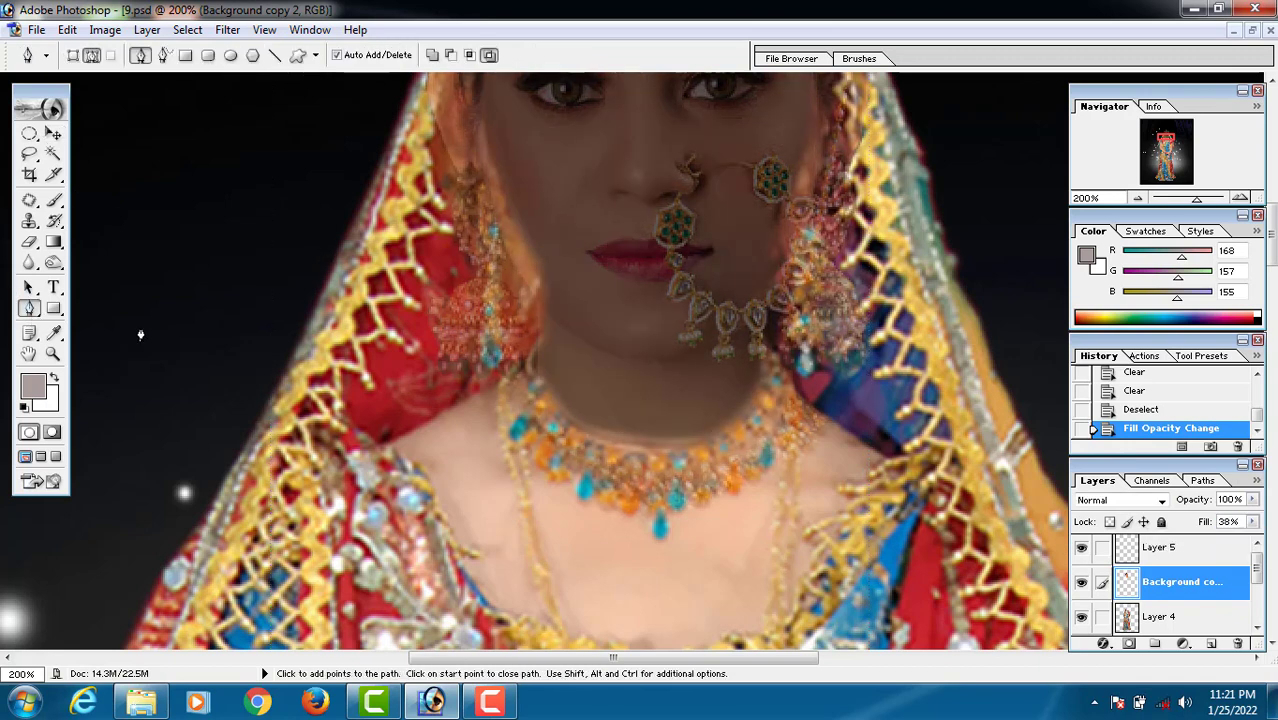
pyautogui.click(363, 512)
pyautogui.click(495, 388)
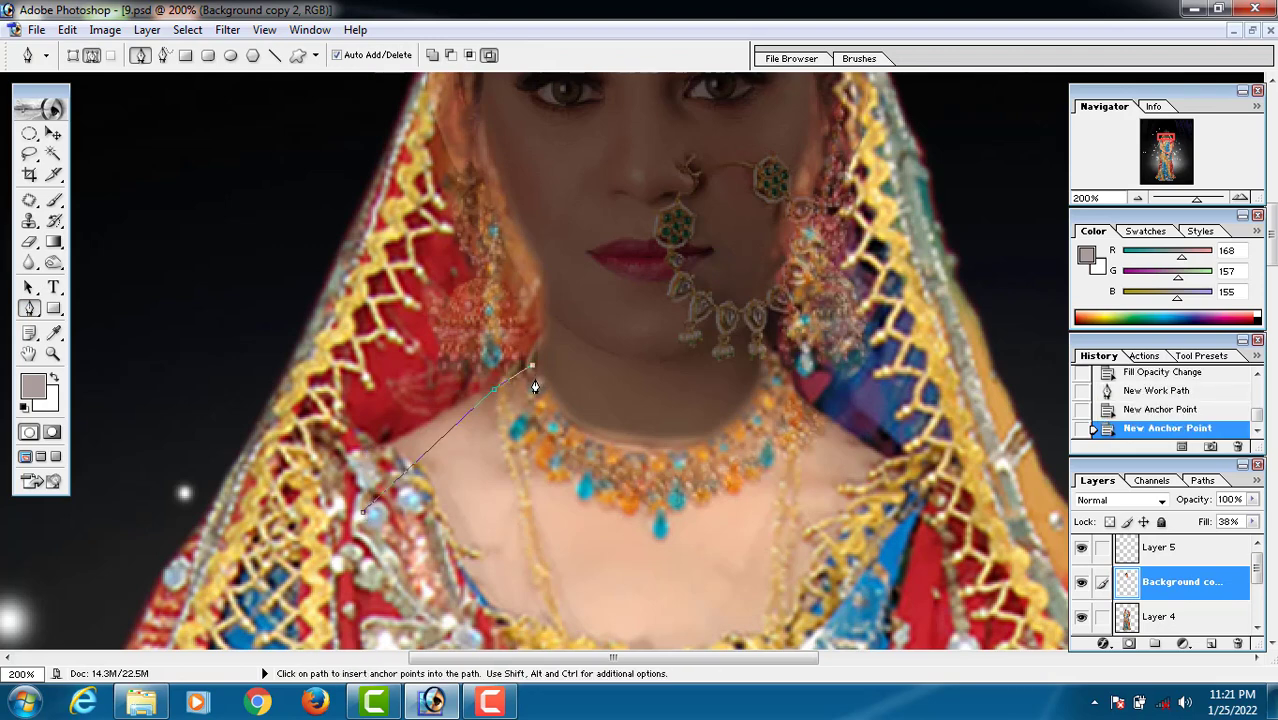
pyautogui.click(539, 384)
pyautogui.click(558, 414)
pyautogui.click(592, 430)
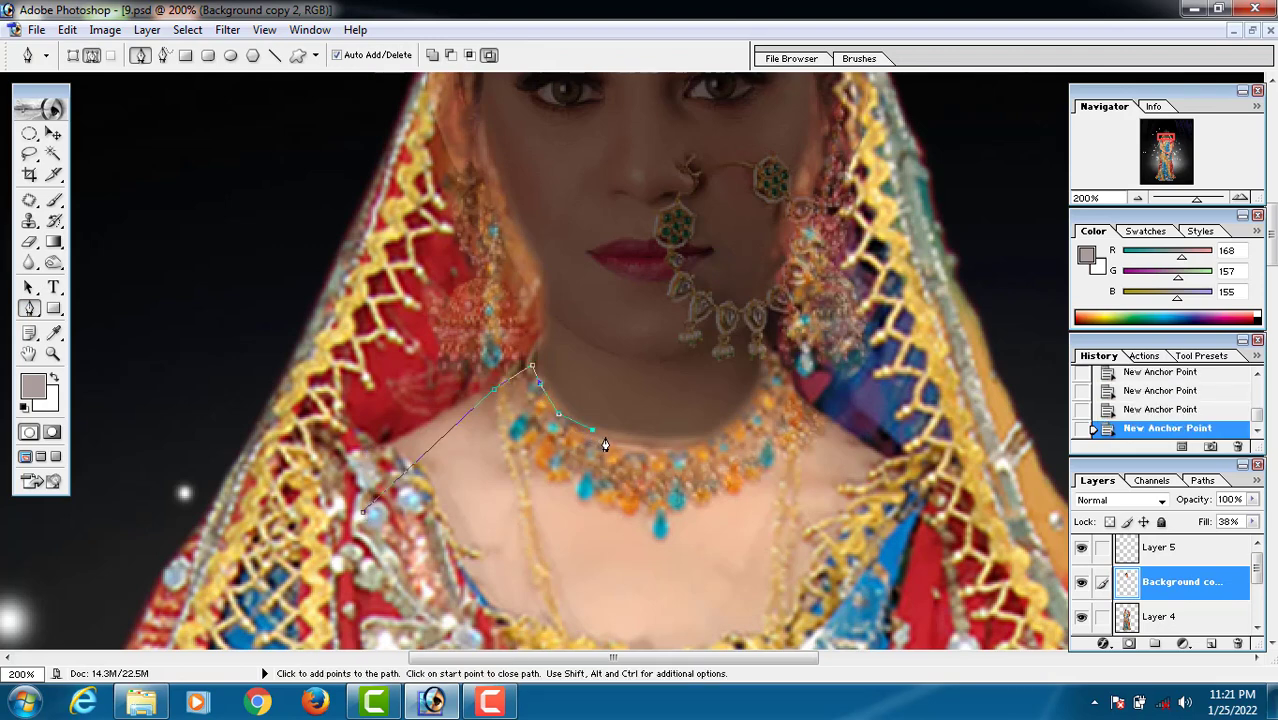
pyautogui.click(647, 441)
pyautogui.hotkey('ctrl', 'alt', 'z')
pyautogui.hotkey('ctrl', 'alt', 'z')
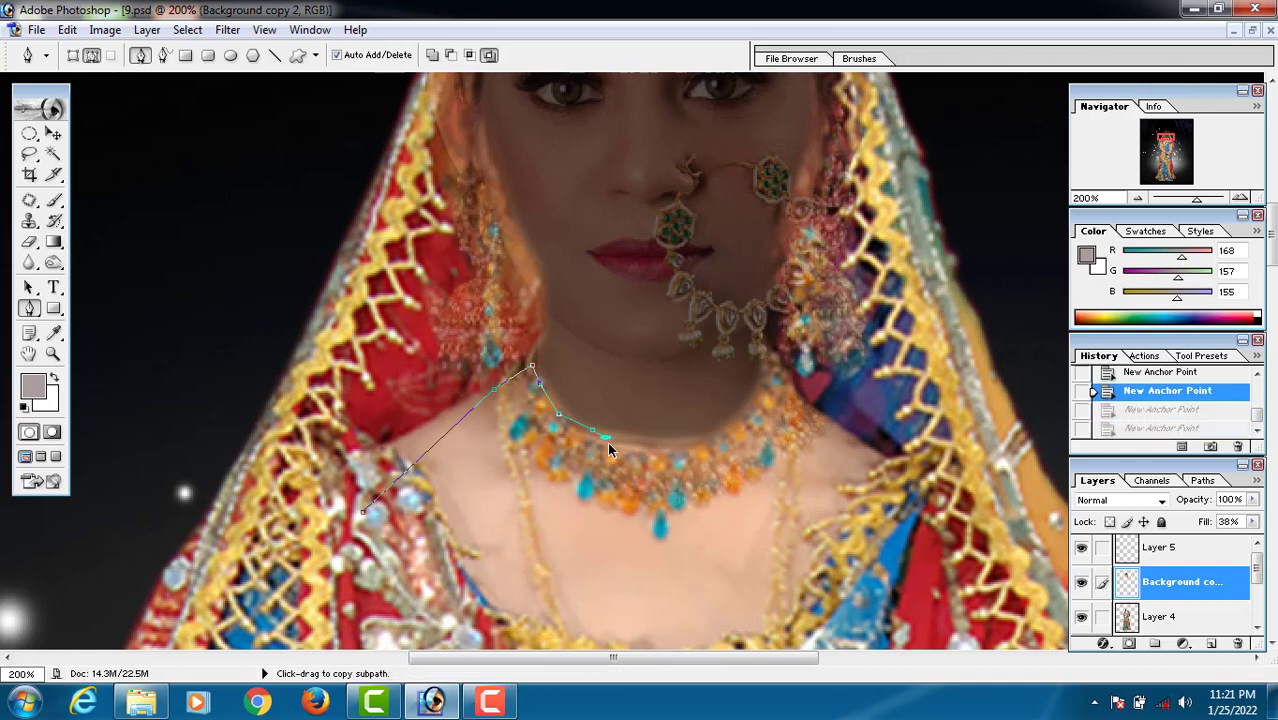
pyautogui.hotkey('ctrl', 'alt', 'z')
pyautogui.click(590, 438)
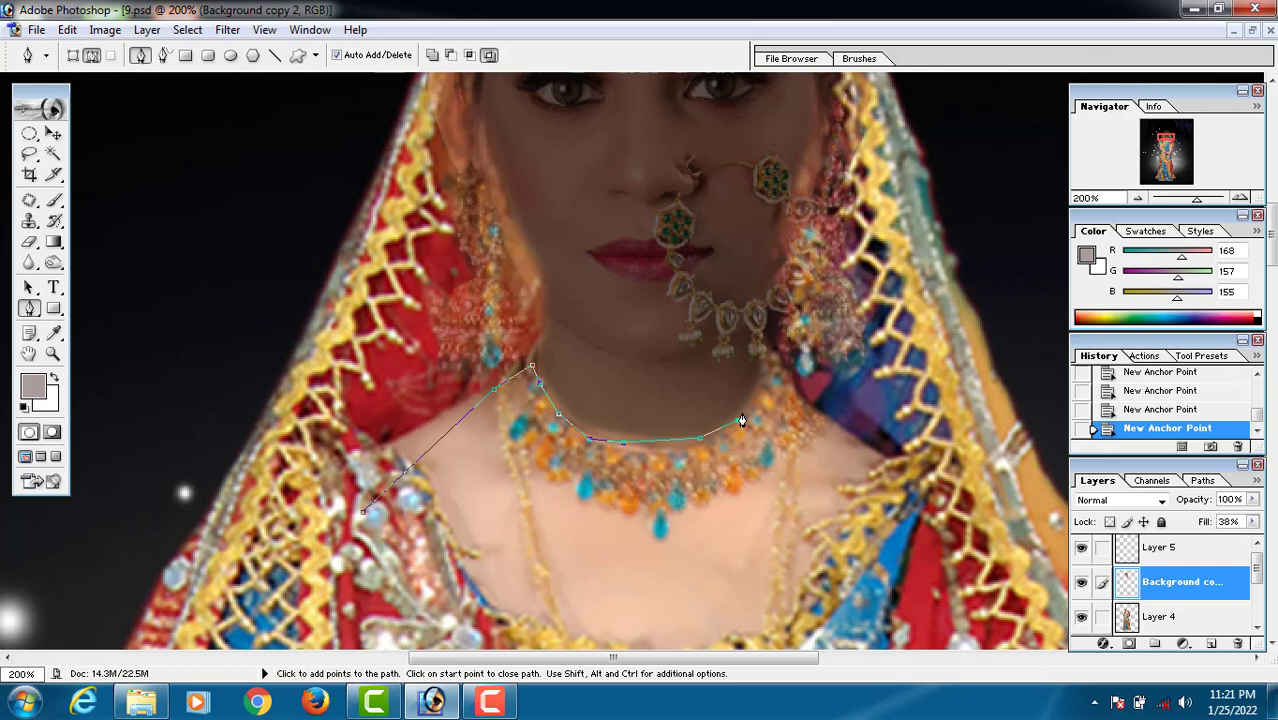
pyautogui.click(774, 361)
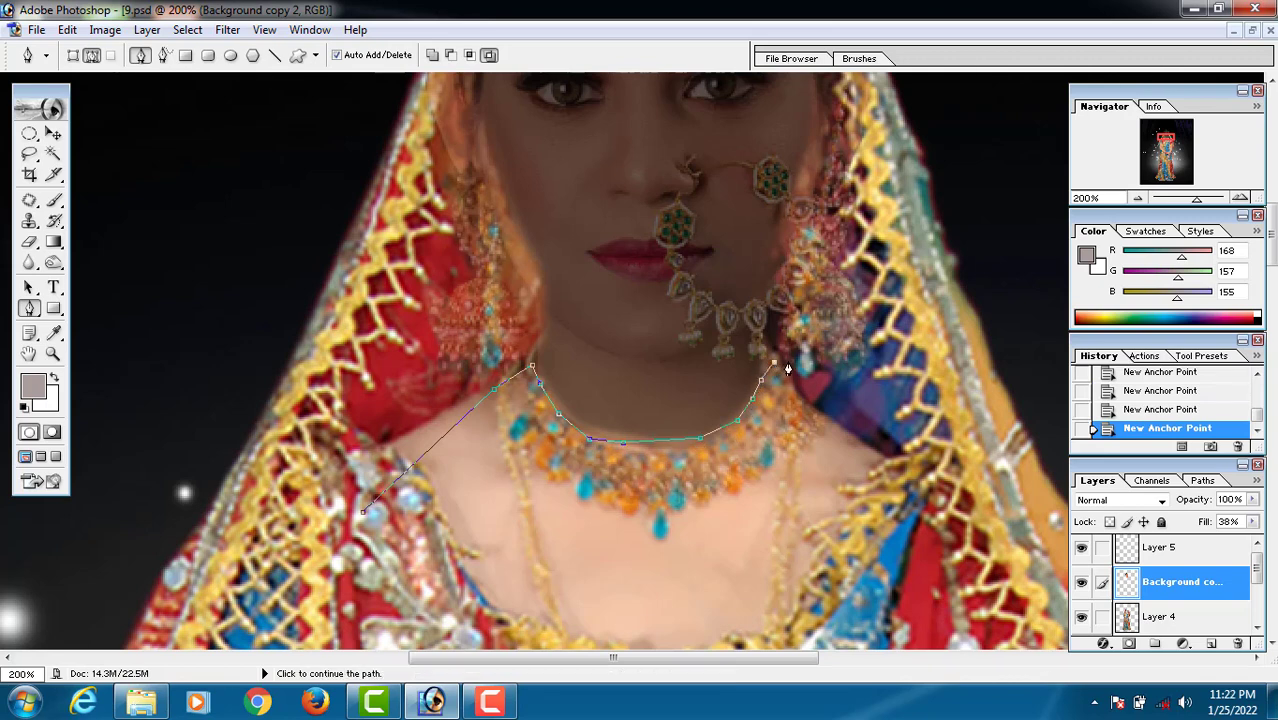
# Close the path around the shoulder and across the chest below the necklace, and convert it to a selection.
pyautogui.click(843, 582)
pyautogui.click(601, 625)
pyautogui.click(413, 597)
pyautogui.hotkey('ctrl', 'Return')
# Feather the necklace selection, clear the face layer's pixels inside it, and deselect.
pyautogui.hotkey('ctrl', 'alt', 'd')
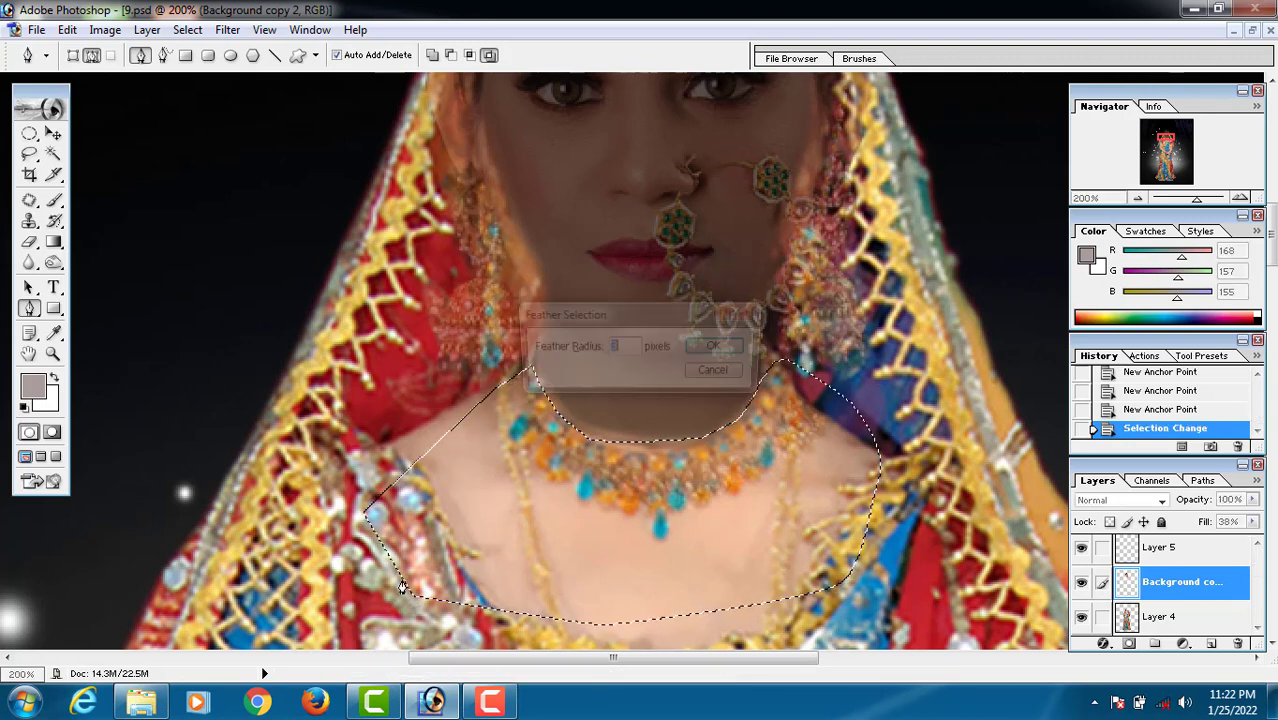
pyautogui.press('Return')
pyautogui.press('Delete')
pyautogui.hotkey('ctrl', 'd')
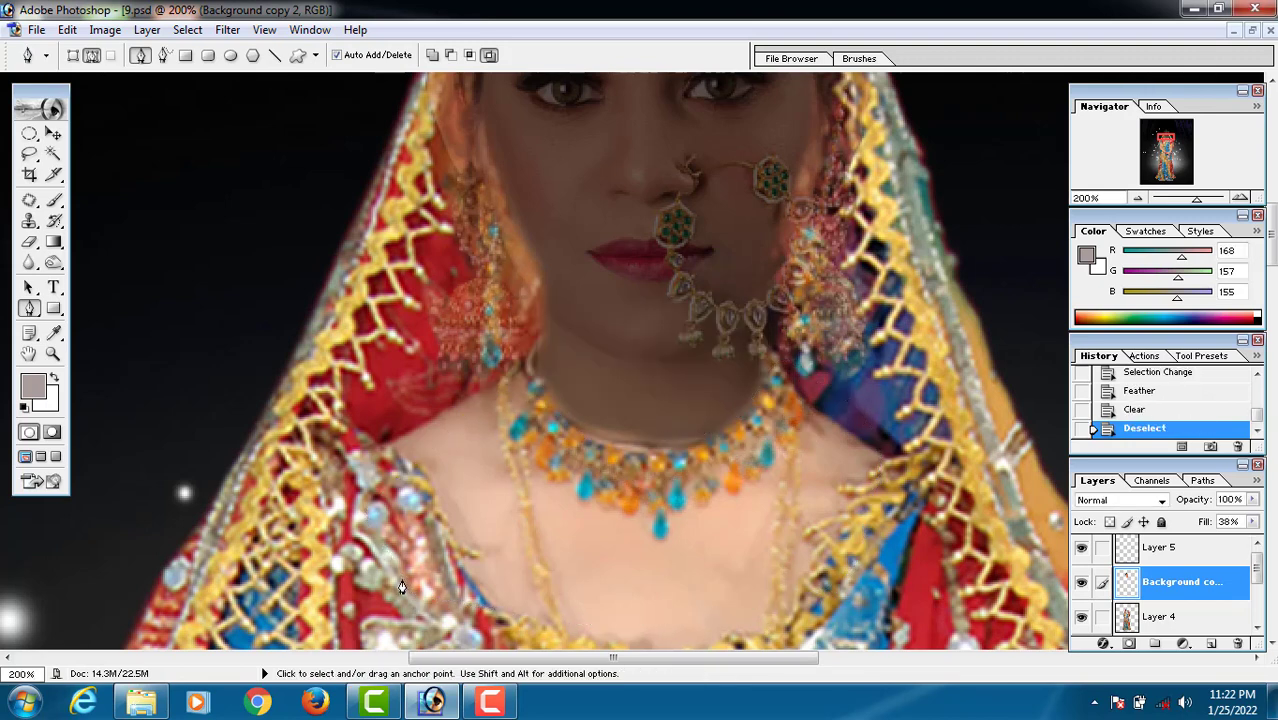
# Try the face layer at 100% fill, and undo back to the unfeathered necklace selection.
pyautogui.click(1253, 522)
pyautogui.moveTo(1240, 543); pyautogui.dragTo(1255, 541)
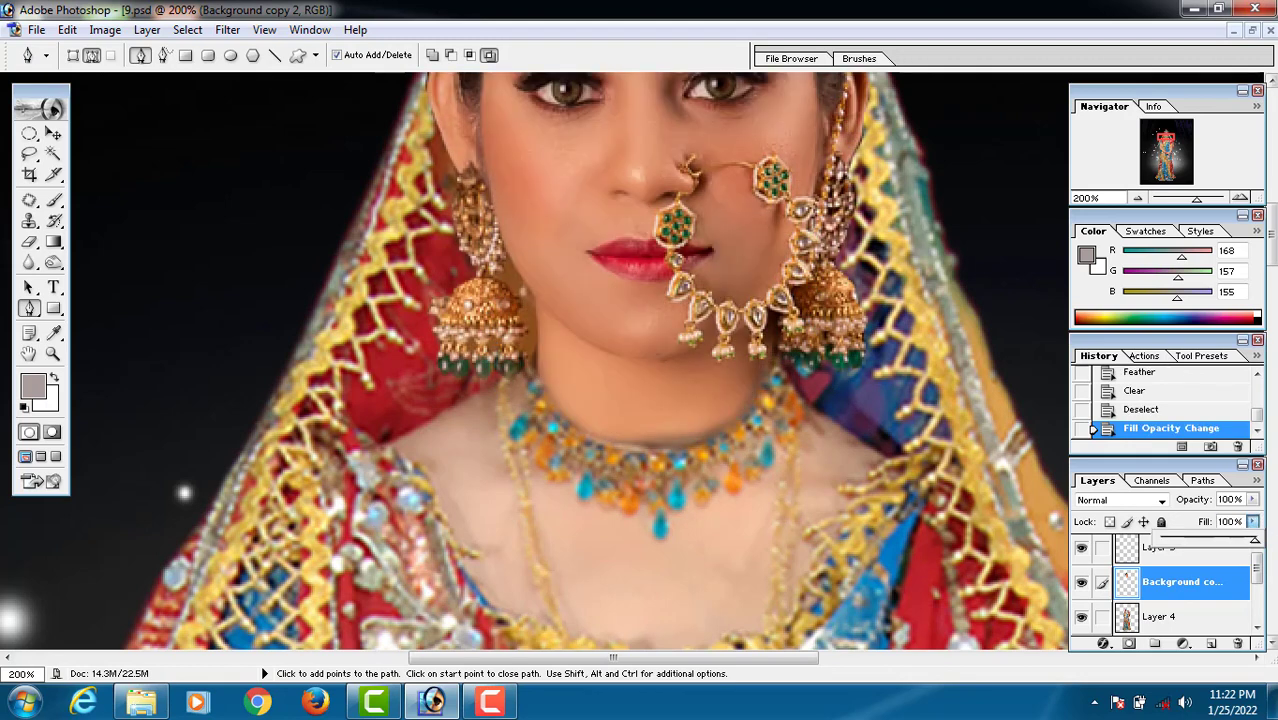
pyautogui.hotkey('ctrl', 'z')
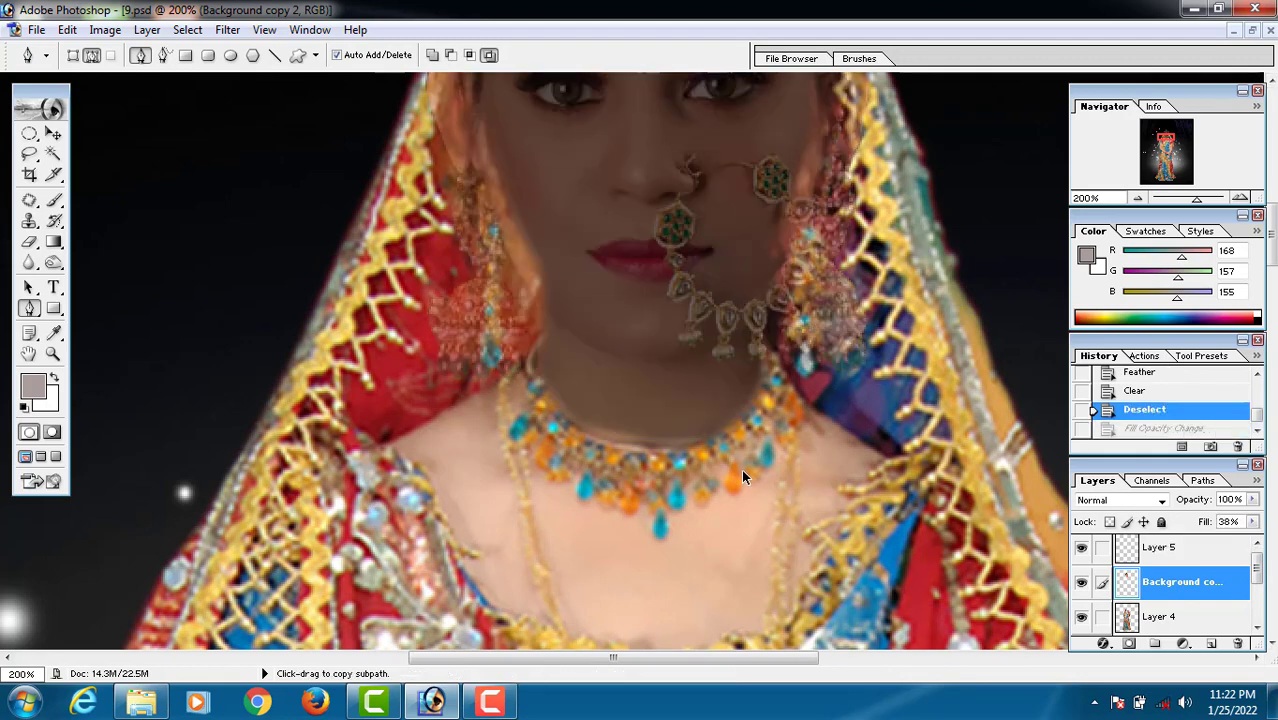
pyautogui.hotkey('ctrl', 'alt', 'z')
pyautogui.hotkey('ctrl', 'alt', 'z')
pyautogui.hotkey('ctrl', 'alt', 'd')
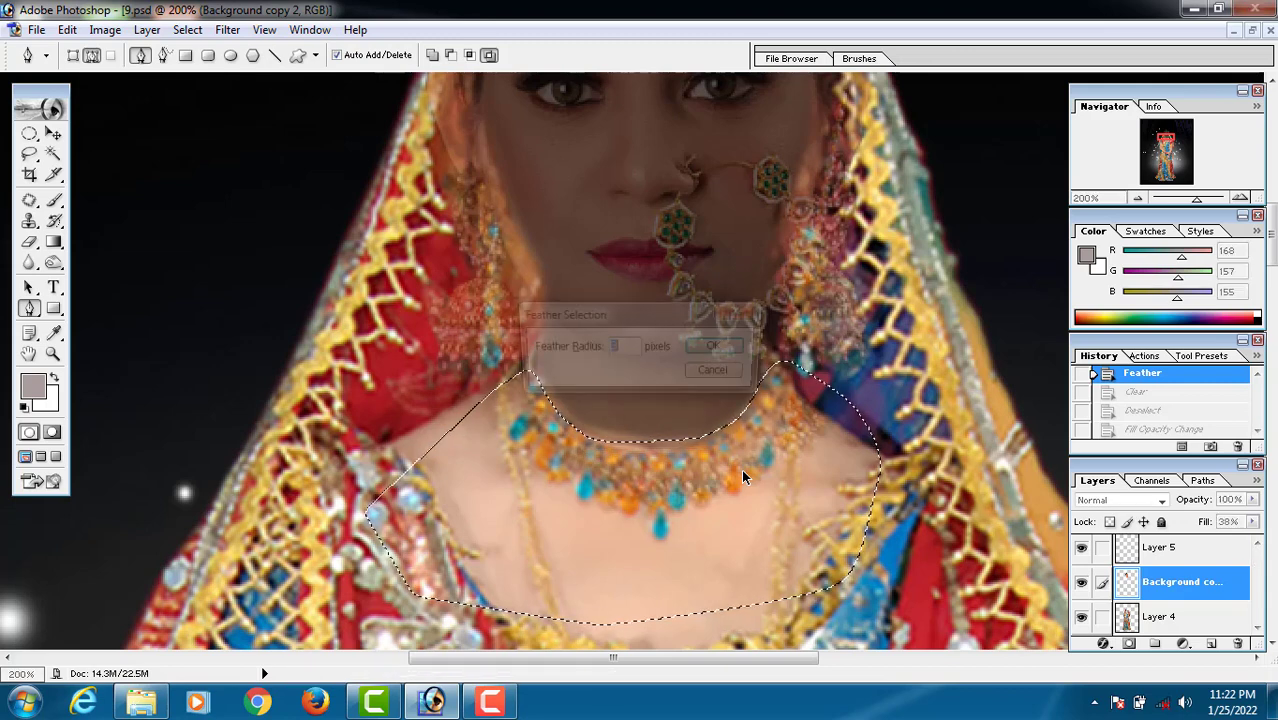
pyautogui.click(736, 379)
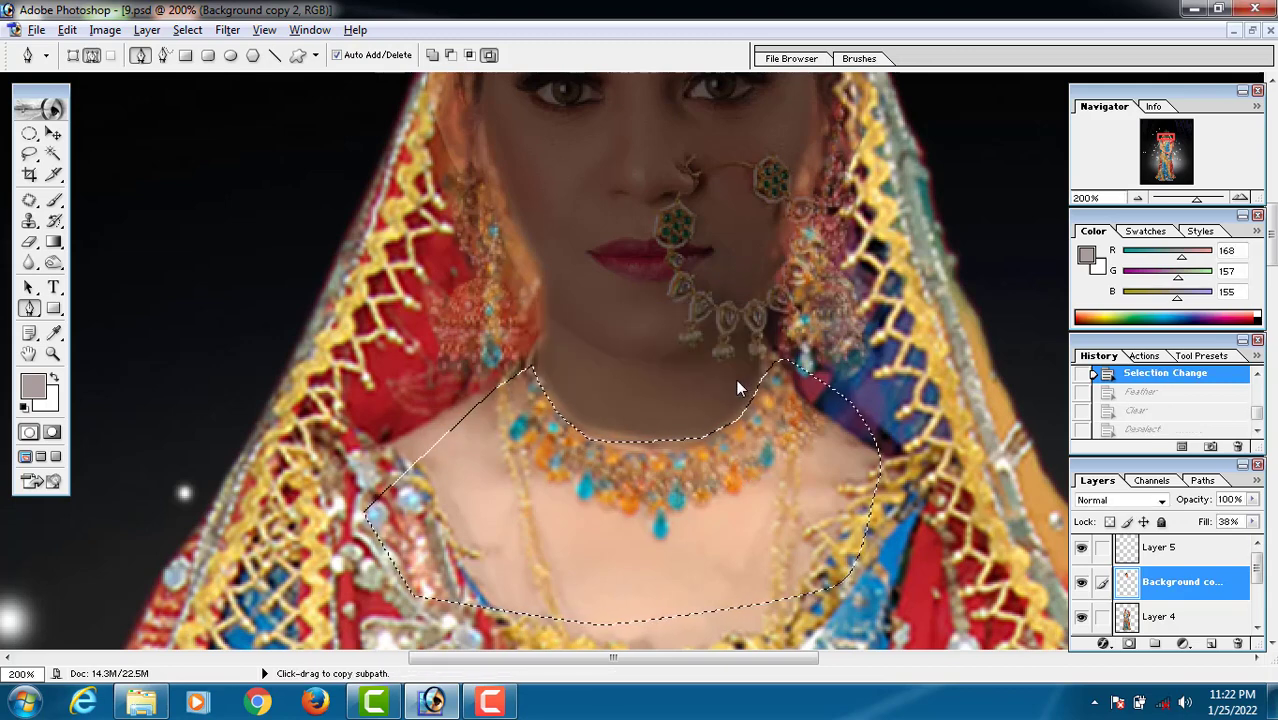
# Feather the necklace selection by 1 pixel, clear the face layer's remnants inside it, and deselect.
pyautogui.hotkey('ctrl', 'alt', 'd')
pyautogui.write('1')
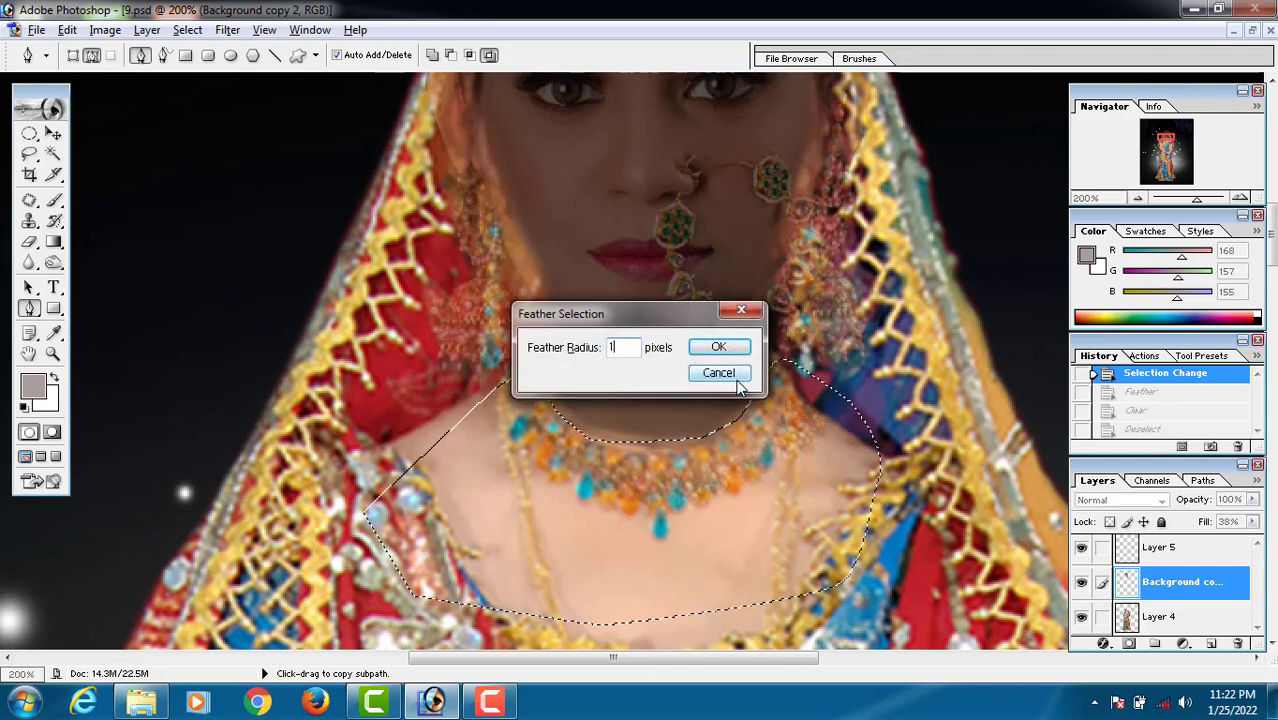
pyautogui.press('Return')
pyautogui.press('Delete')
pyautogui.hotkey('ctrl', 'd')
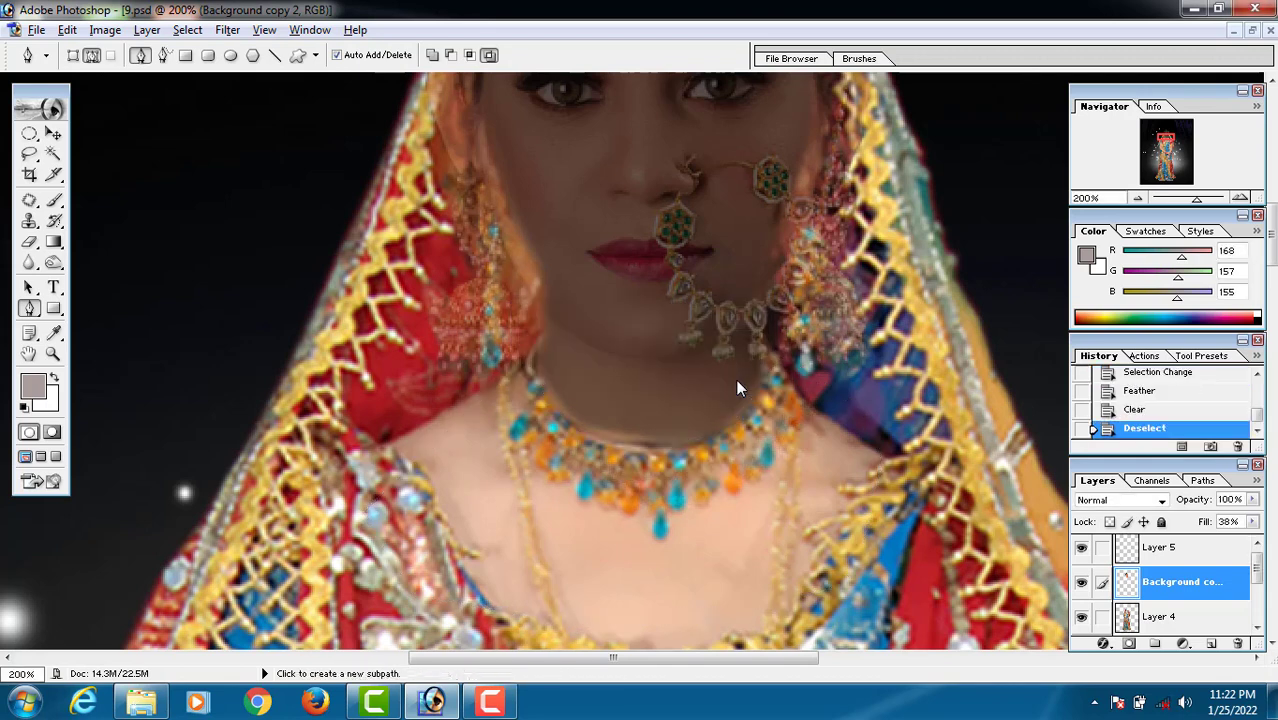
# Raise the face layer's fill to 98% and inspect how the head and neck blend with the whole figure.
pyautogui.click(1251, 522)
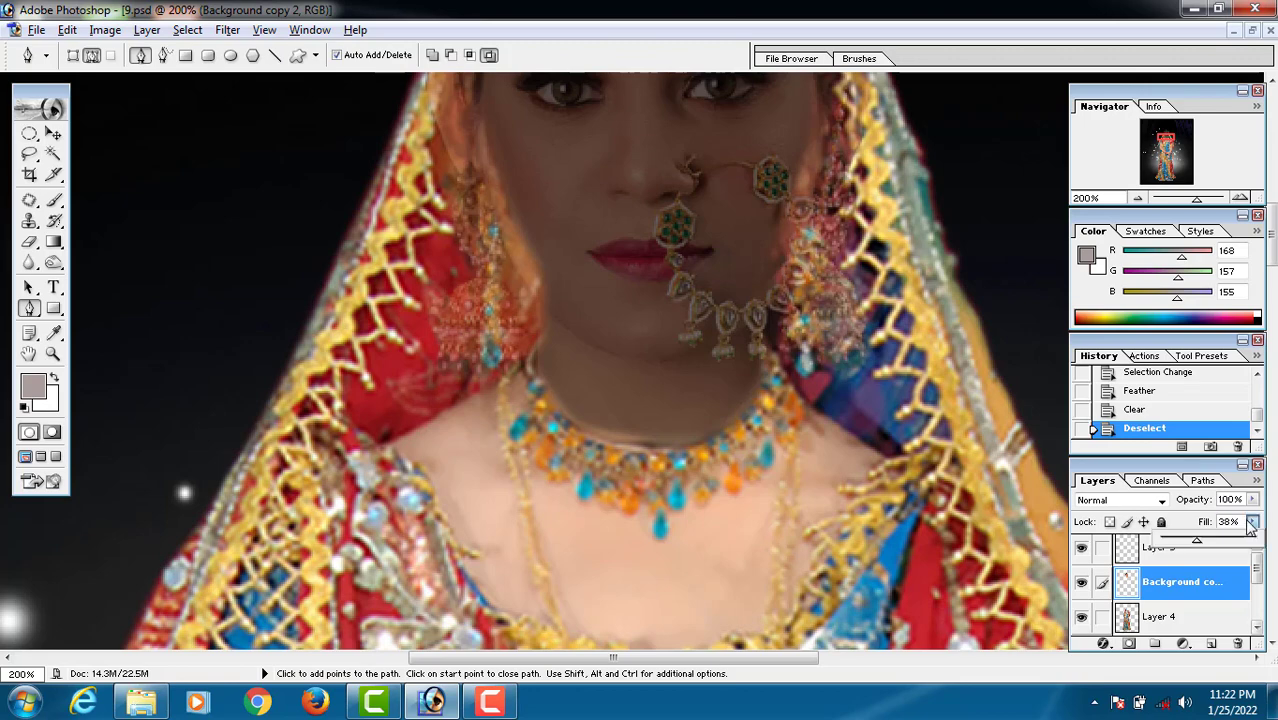
pyautogui.moveTo(1229, 545); pyautogui.dragTo(1256, 545)
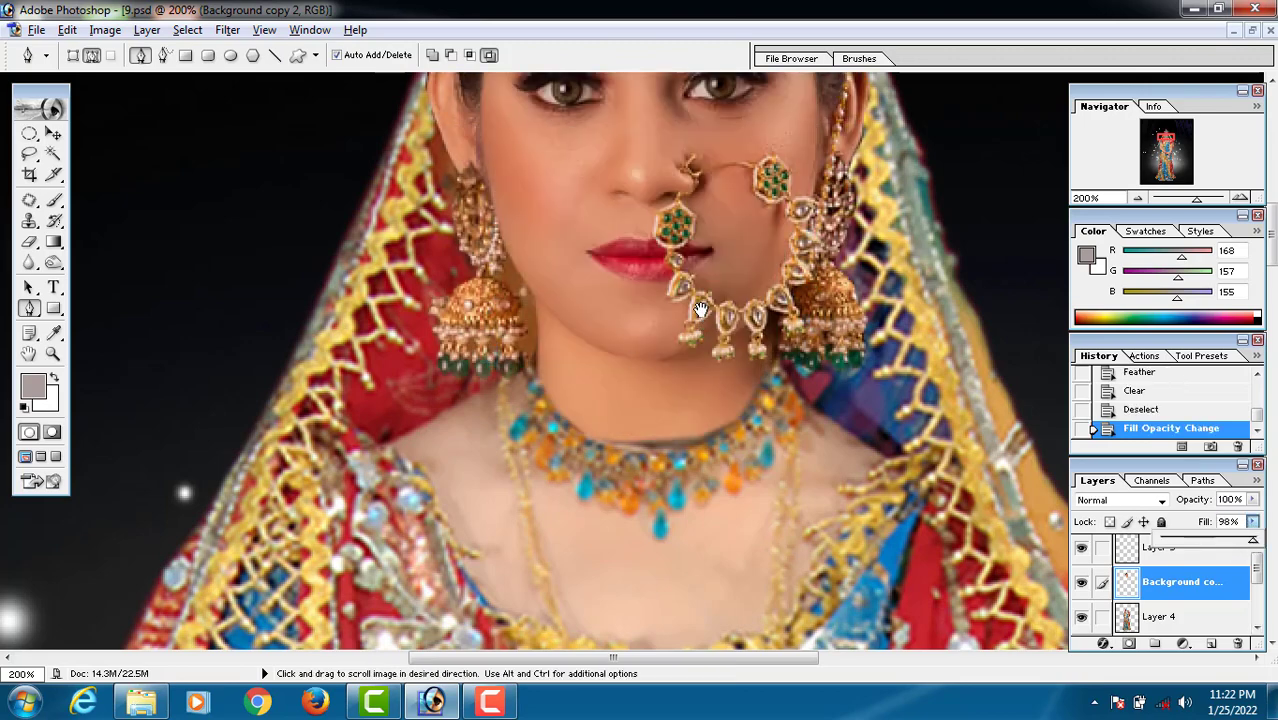
pyautogui.click(605, 295)
pyautogui.click(663, 333)
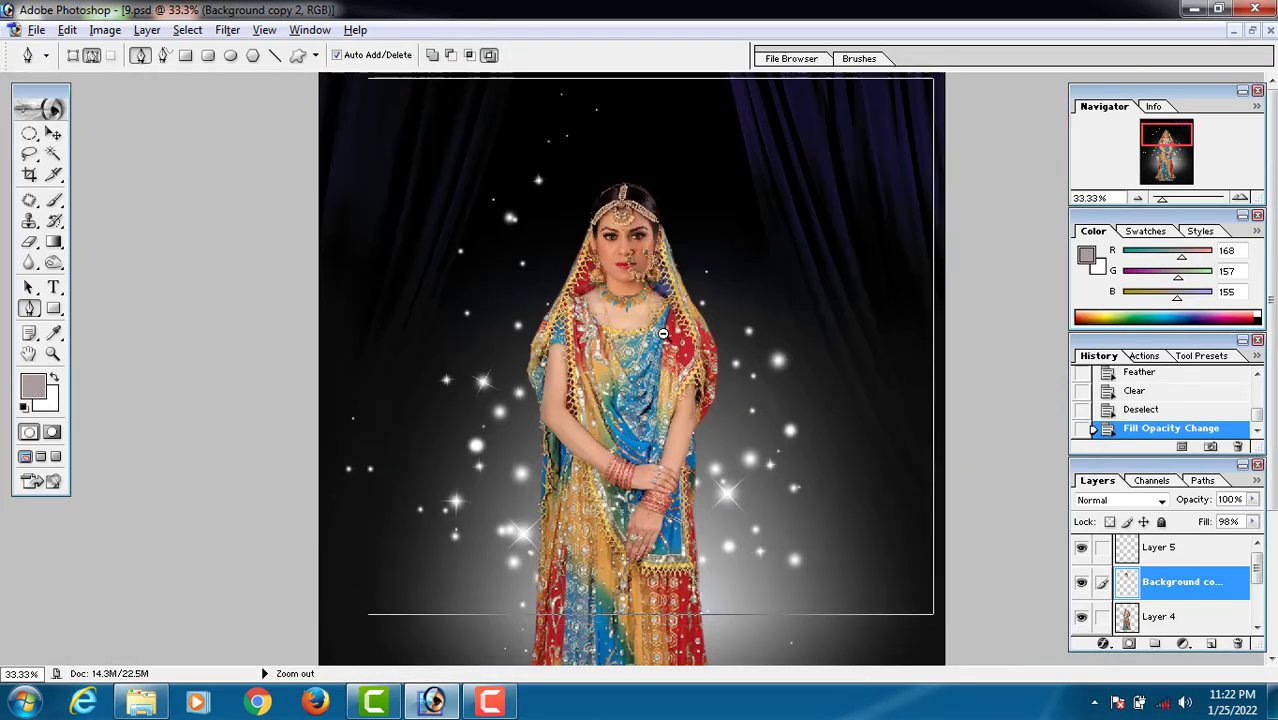
pyautogui.click(663, 333)
pyautogui.click(652, 338)
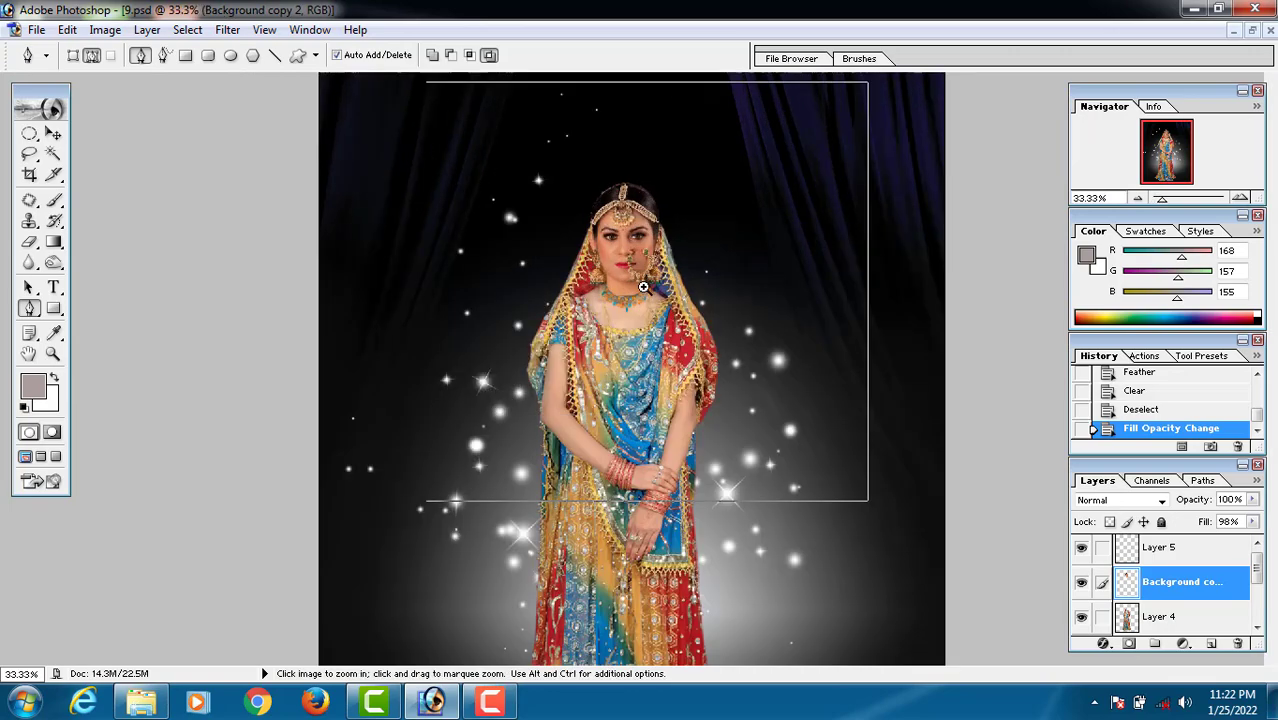
pyautogui.click(640, 342)
pyautogui.click(640, 342)
pyautogui.click(640, 348)
pyautogui.click(638, 352)
pyautogui.moveTo(578, 470); pyautogui.dragTo(621, 130)
# Nudge the face layer down two steps so the neck meets the costume figure's necklace.
pyautogui.press('v')
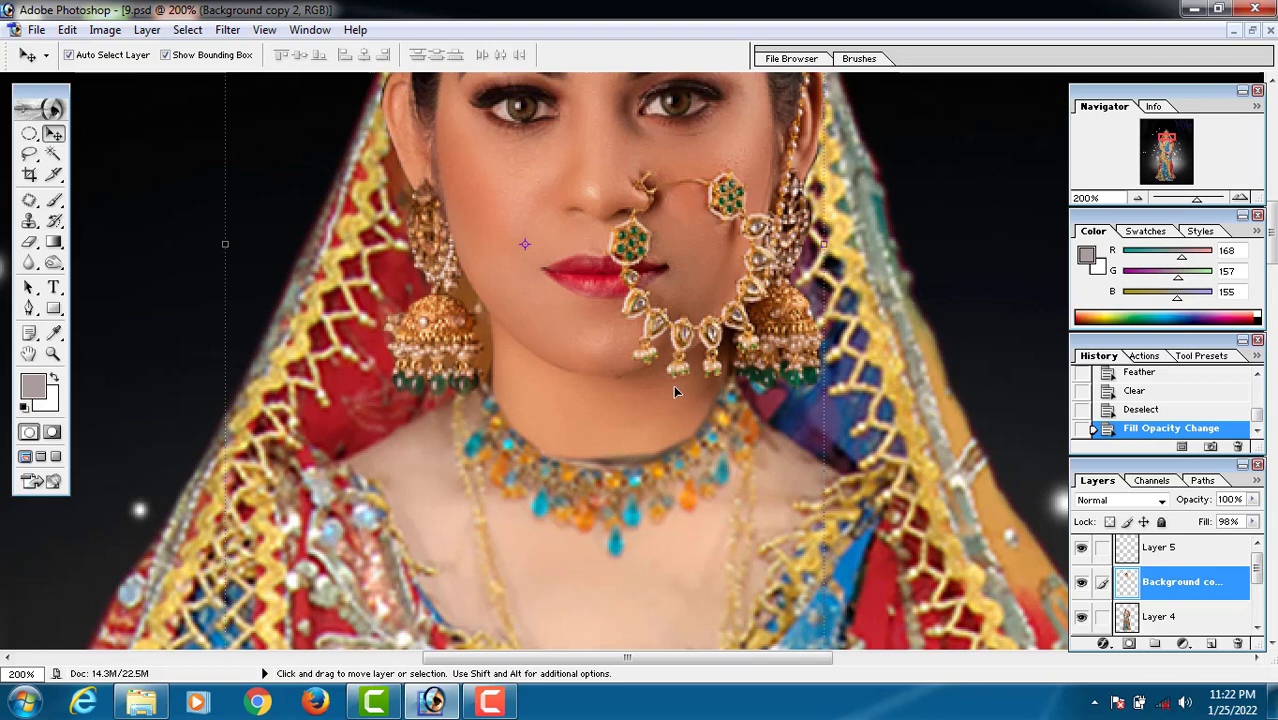
pyautogui.press('Down')
pyautogui.press('Down')
# Soften the face layer's neck edge along the top of the necklace with a 17 px eraser at 63% flow.
pyautogui.moveTo(630, 453); pyautogui.dragTo(628, 330)
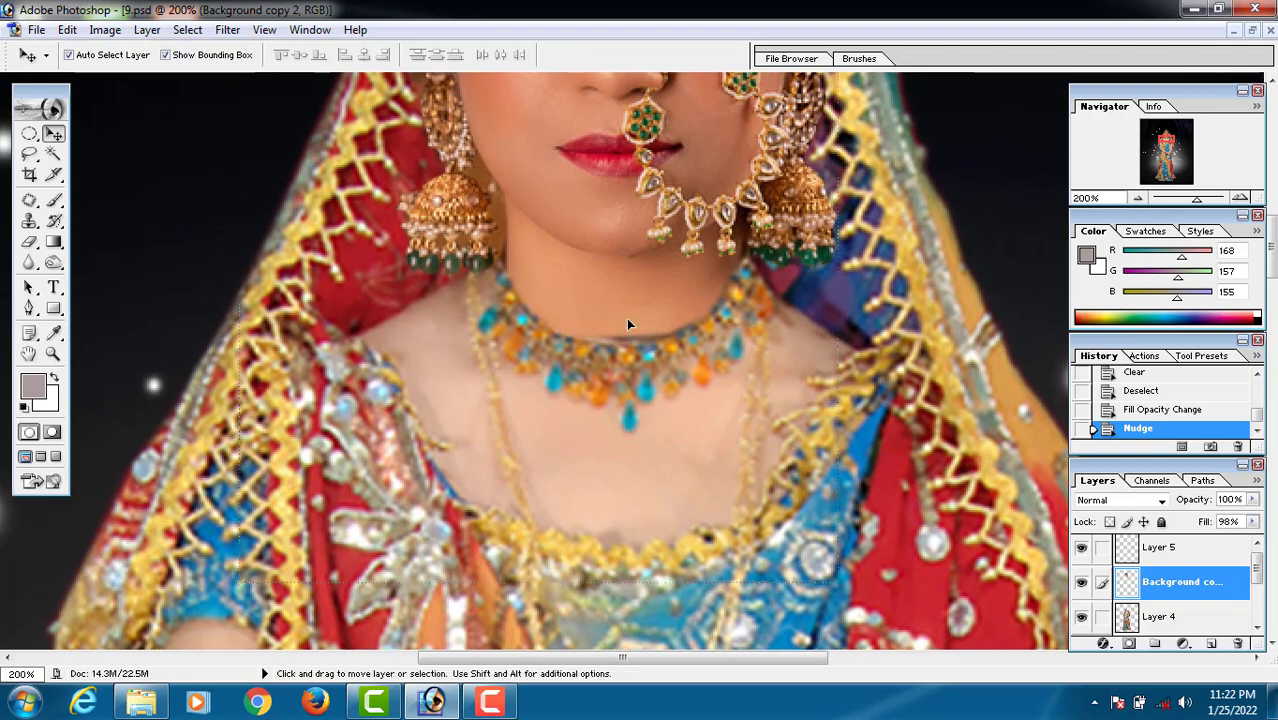
pyautogui.hotkey('ctrl', '+')
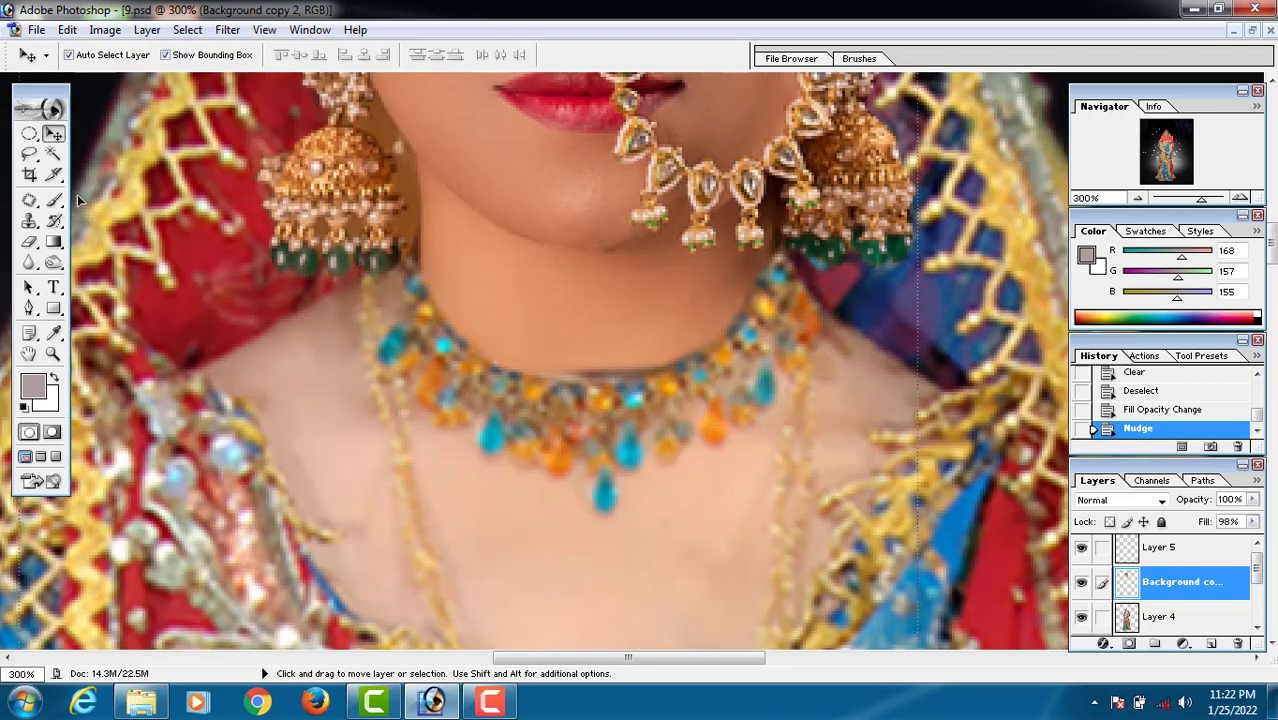
pyautogui.click(28, 243)
pyautogui.click(29, 263)
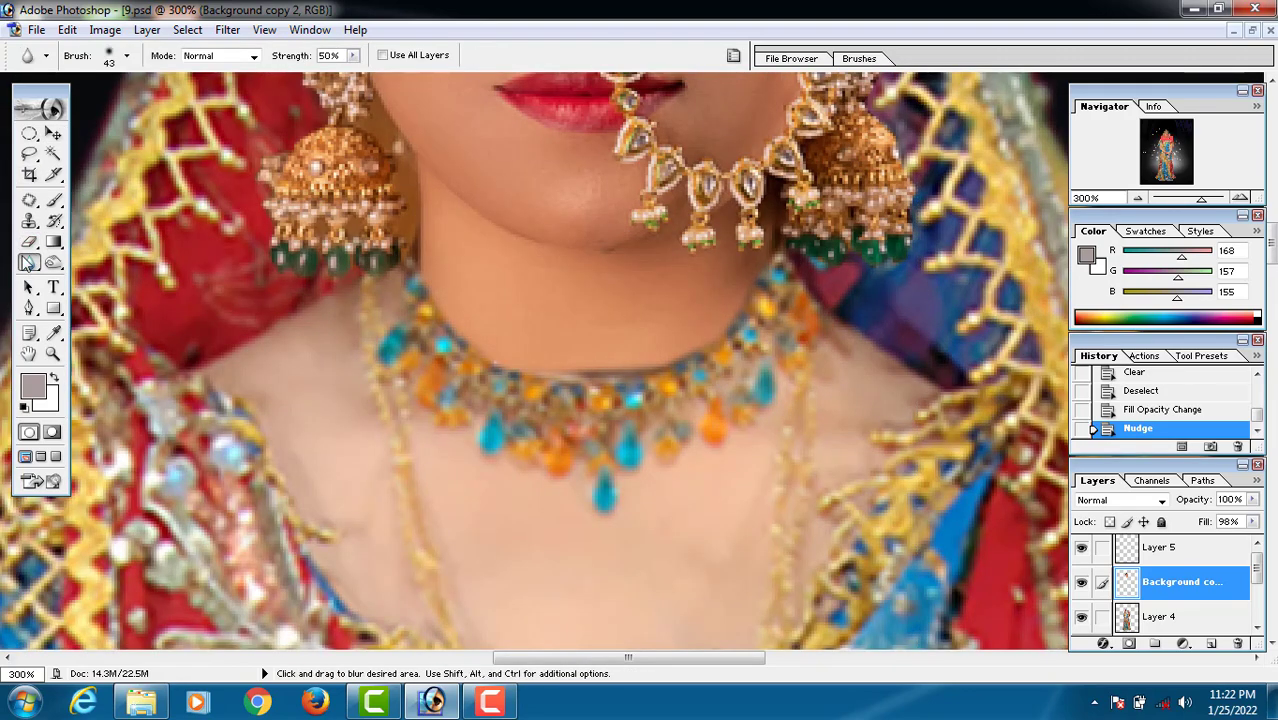
pyautogui.click(30, 243)
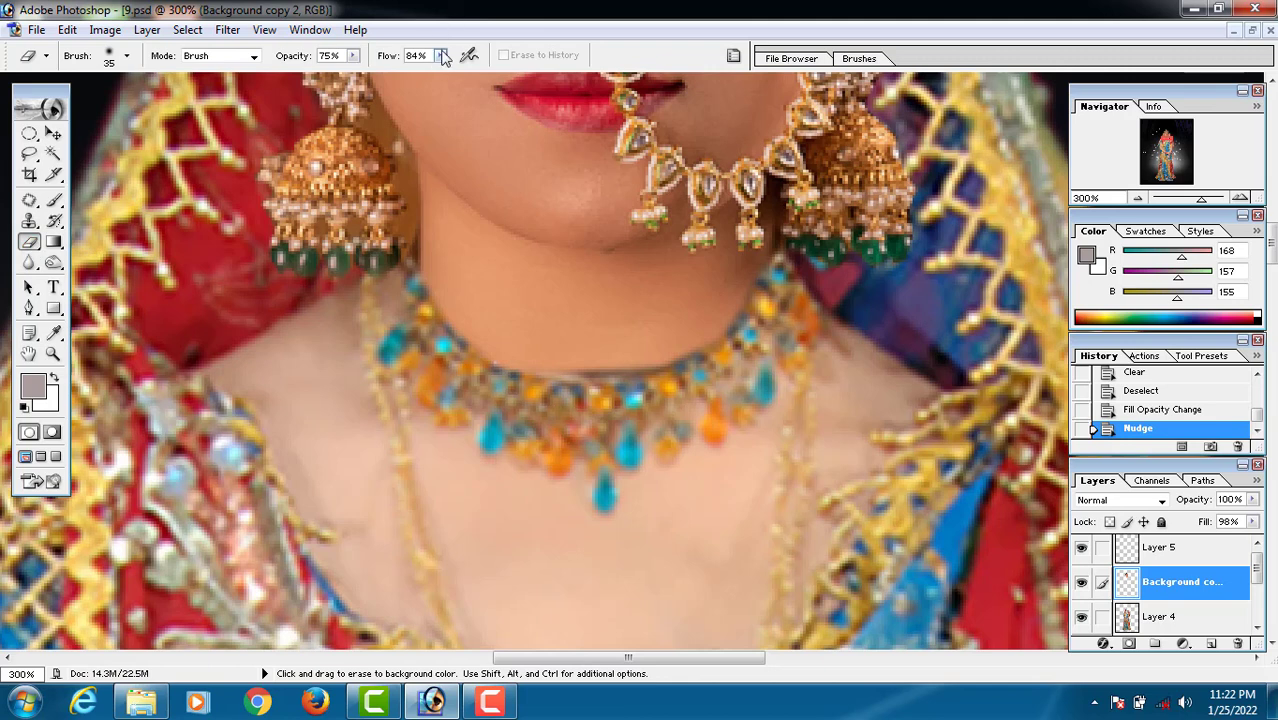
pyautogui.click(441, 56)
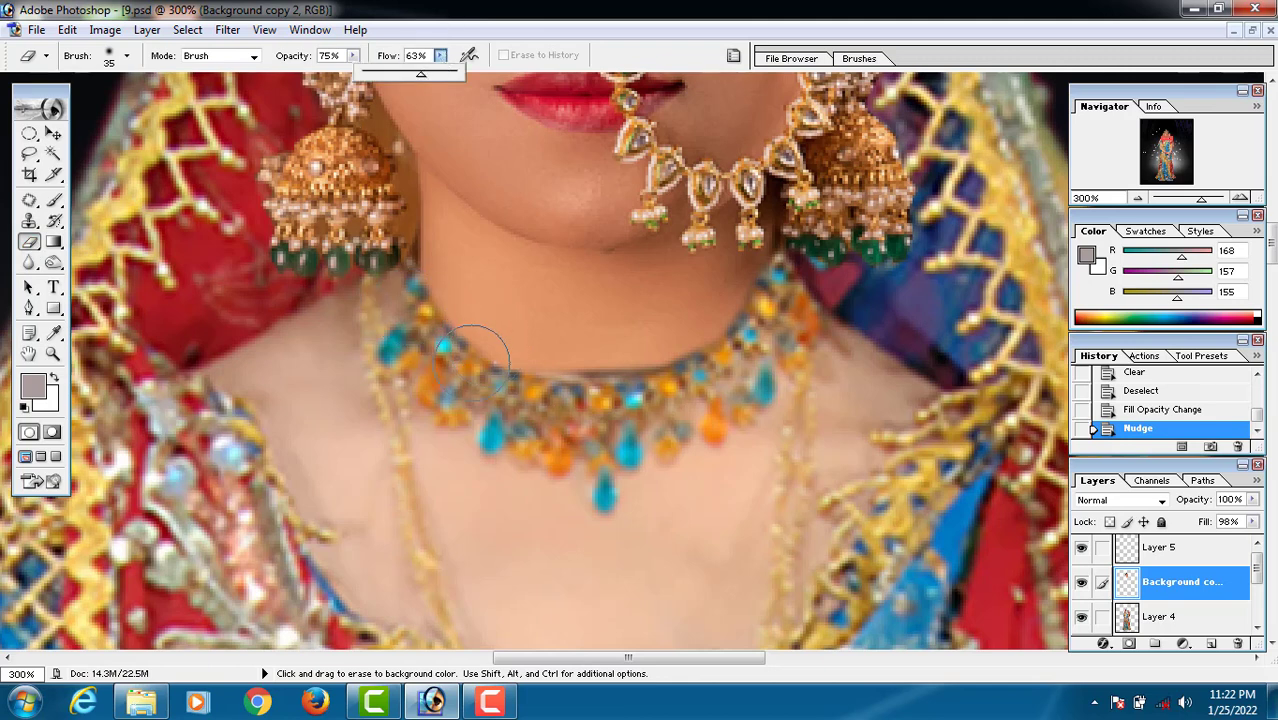
pyautogui.rightClick(475, 355)
pyautogui.click(427, 307)
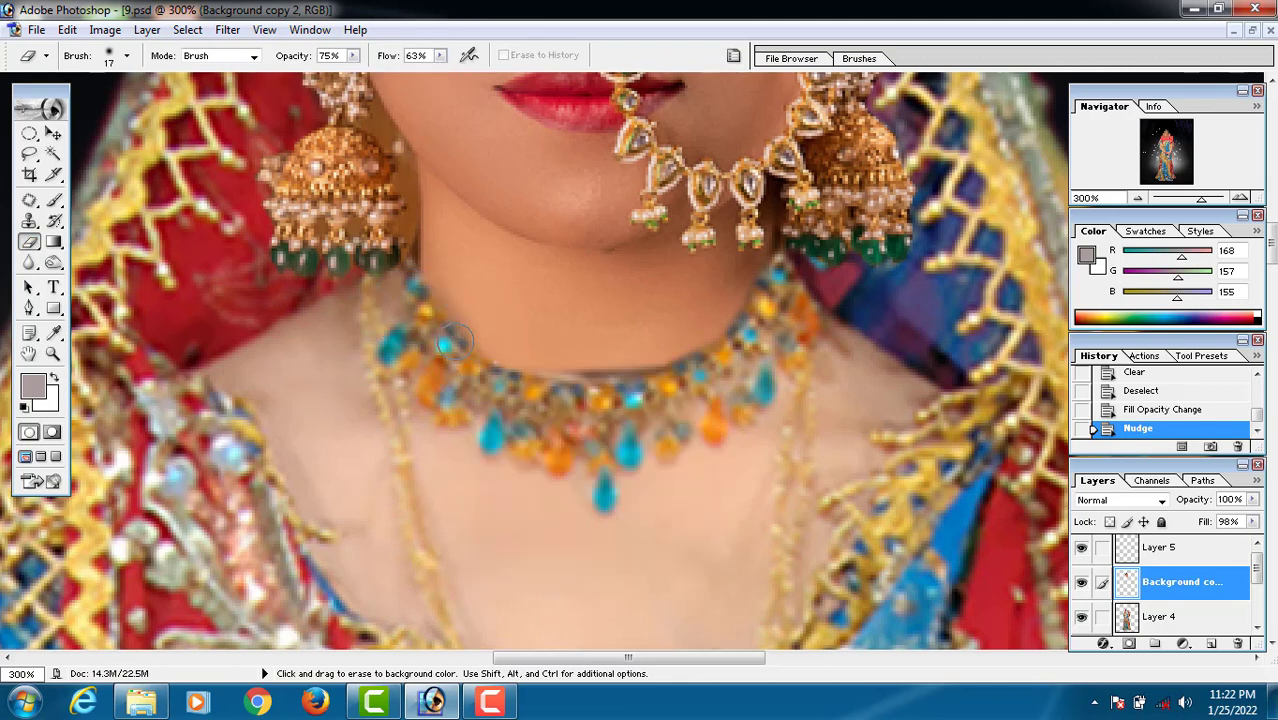
pyautogui.moveTo(516, 381); pyautogui.dragTo(503, 376)
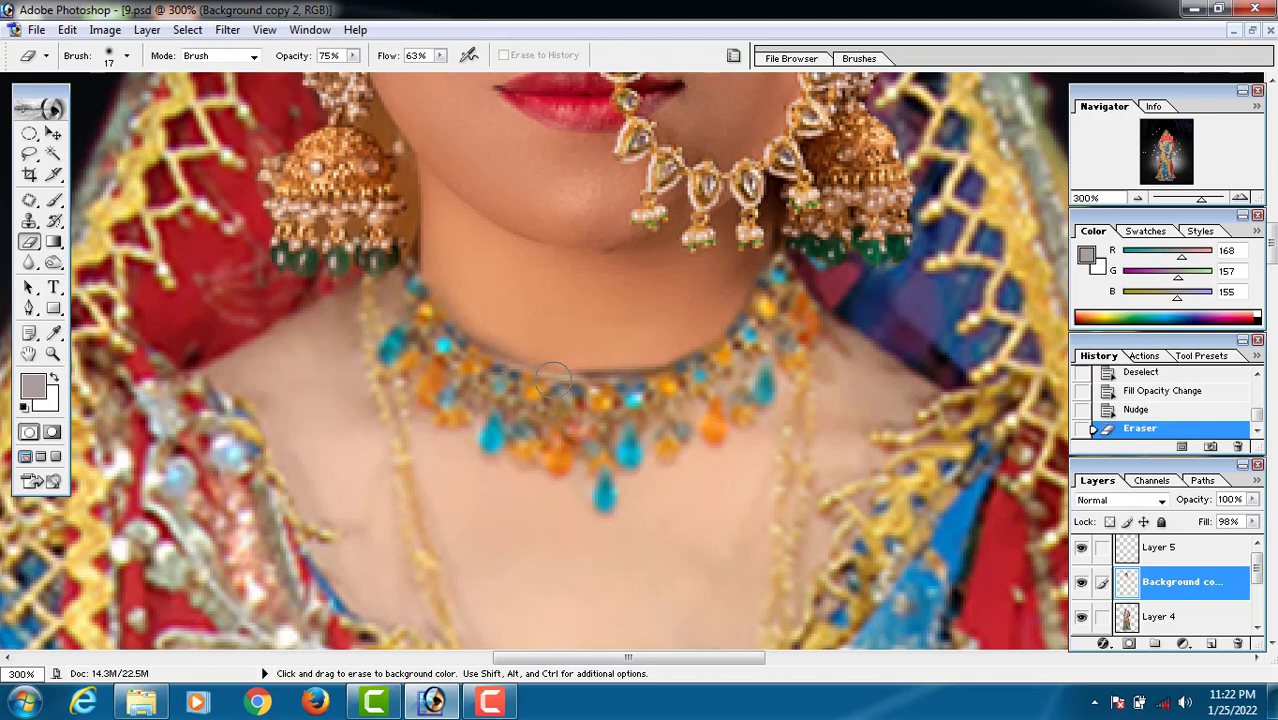
pyautogui.moveTo(597, 381); pyautogui.dragTo(722, 366)
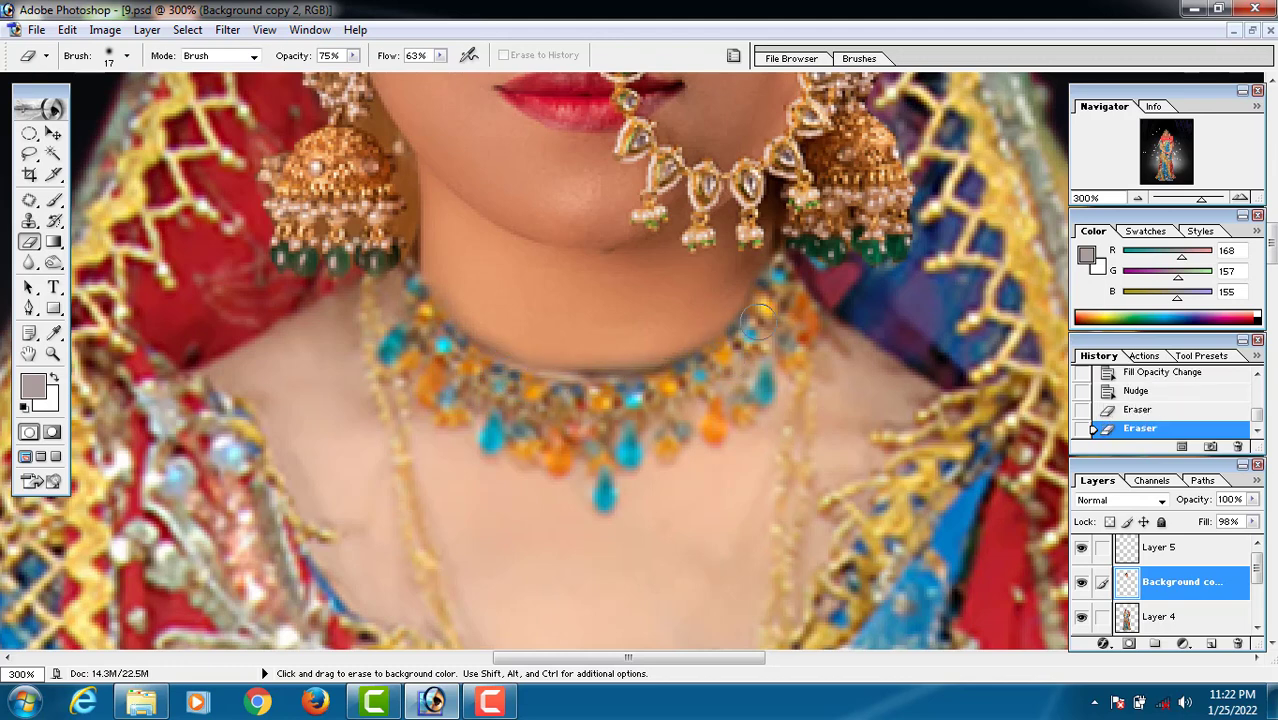
pyautogui.click(800, 260)
# Erase the face layer's outer hair edge over the crown with the 17 px eraser to expose the veil's border.
pyautogui.scroll(3, 768, 350)
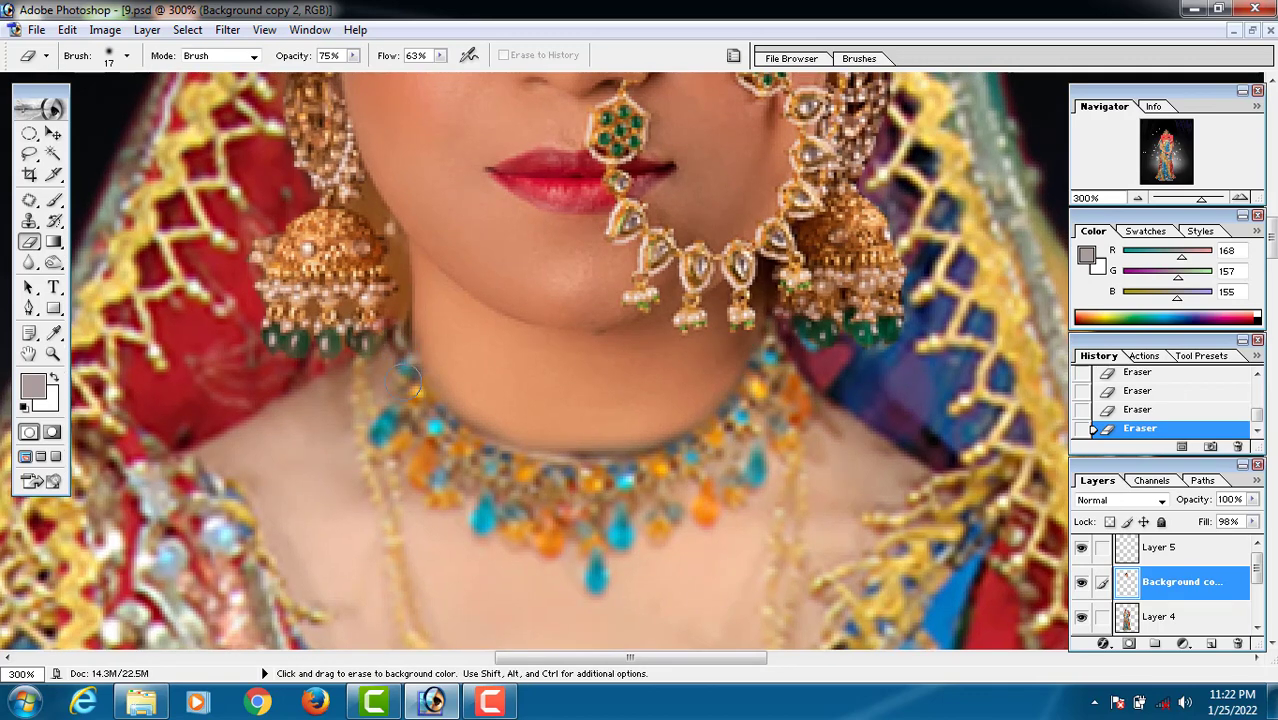
pyautogui.scroll(9, 407, 374)
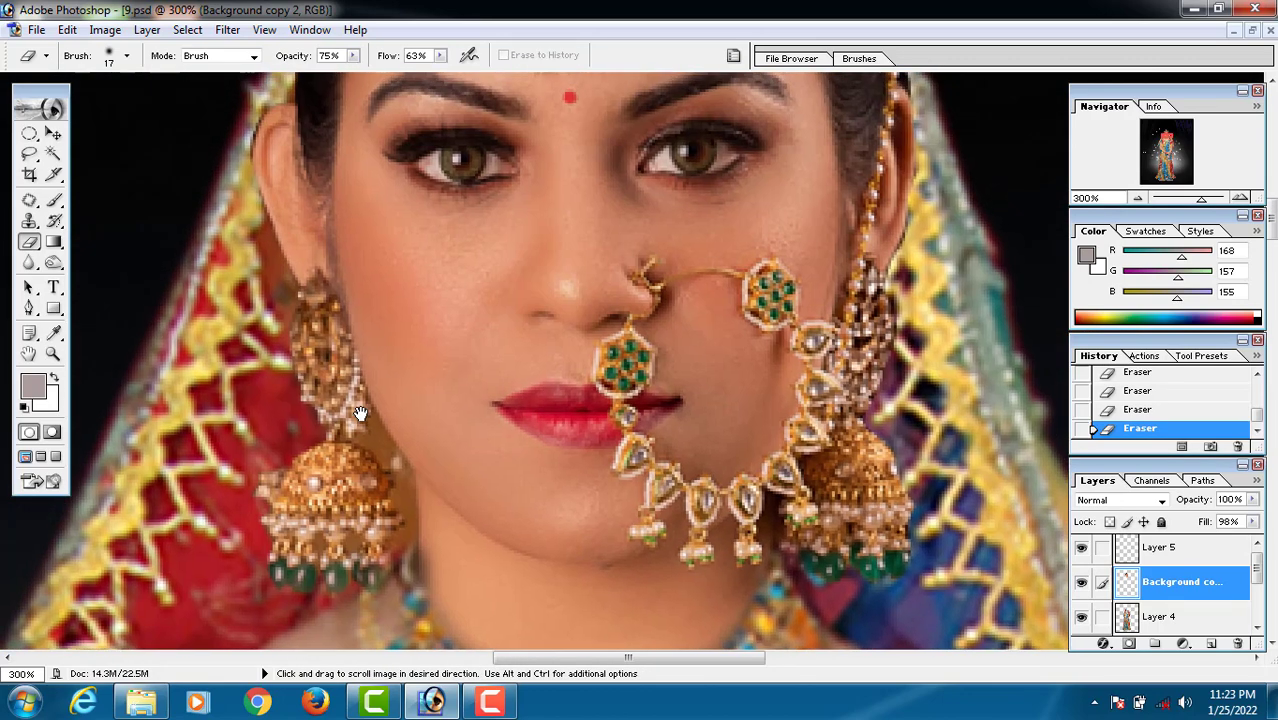
pyautogui.scroll(13, 289, 261)
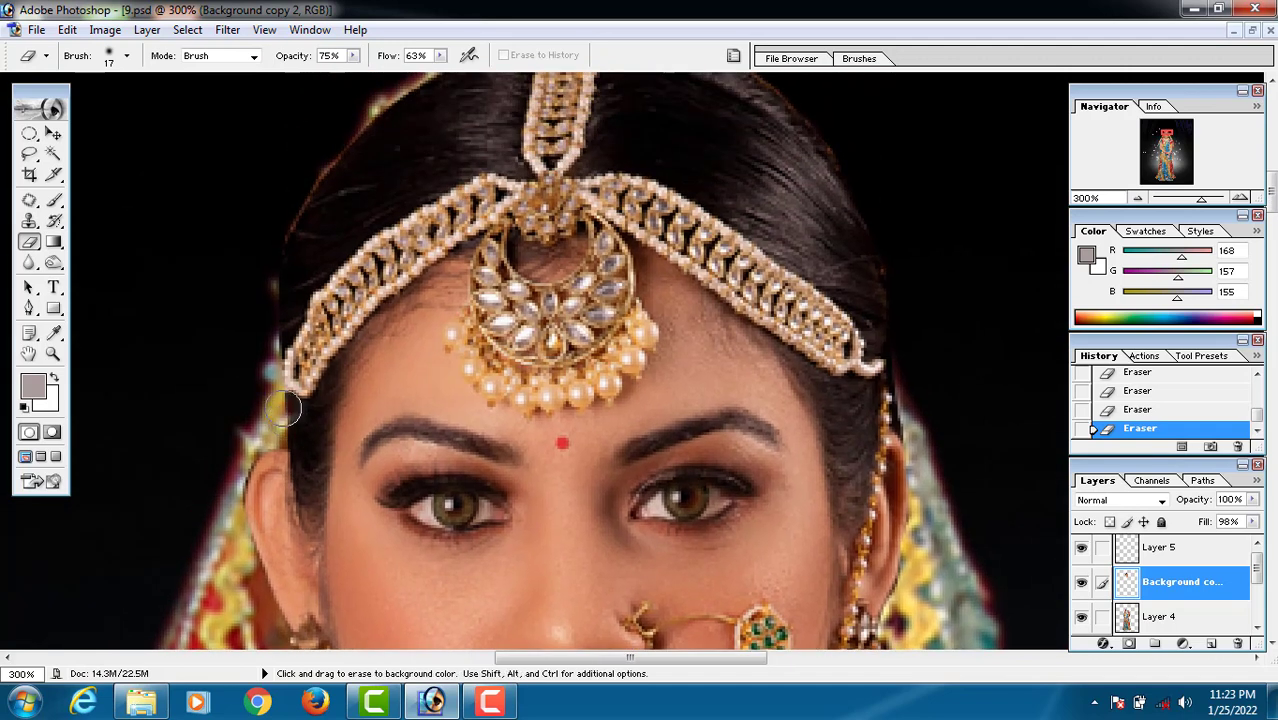
pyautogui.scroll(3, 281, 326)
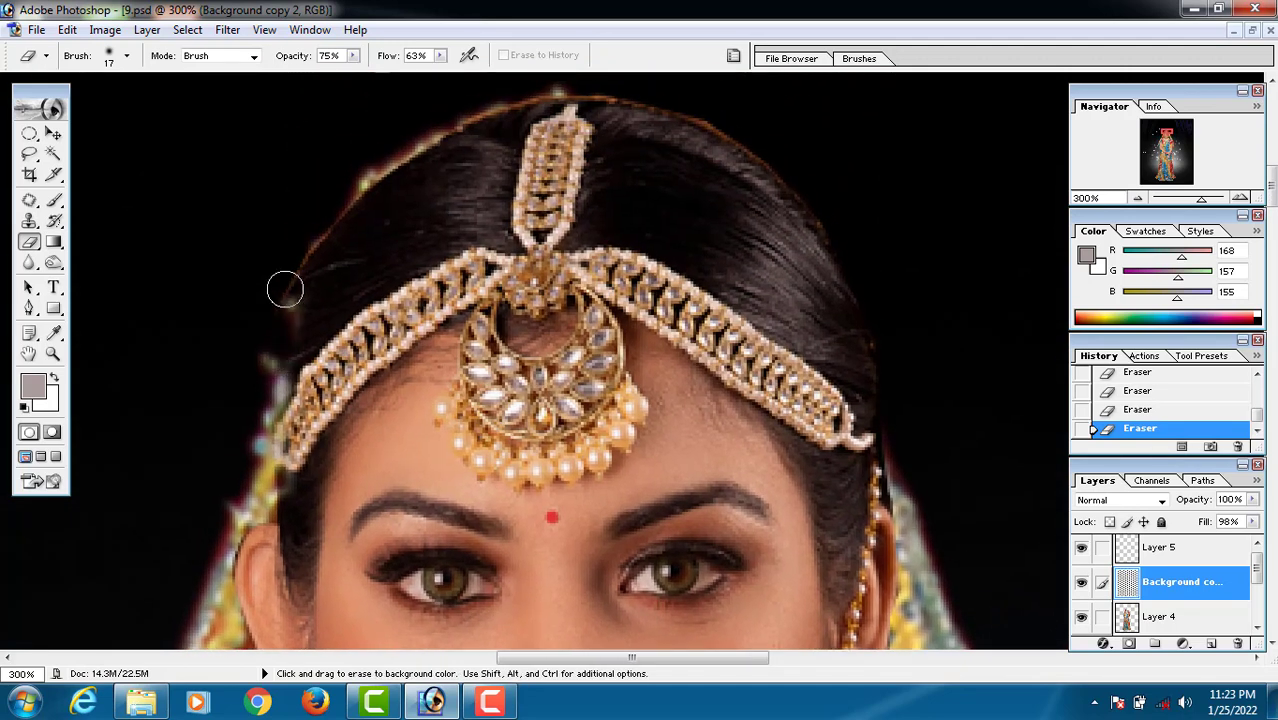
pyautogui.scroll(2, 268, 362)
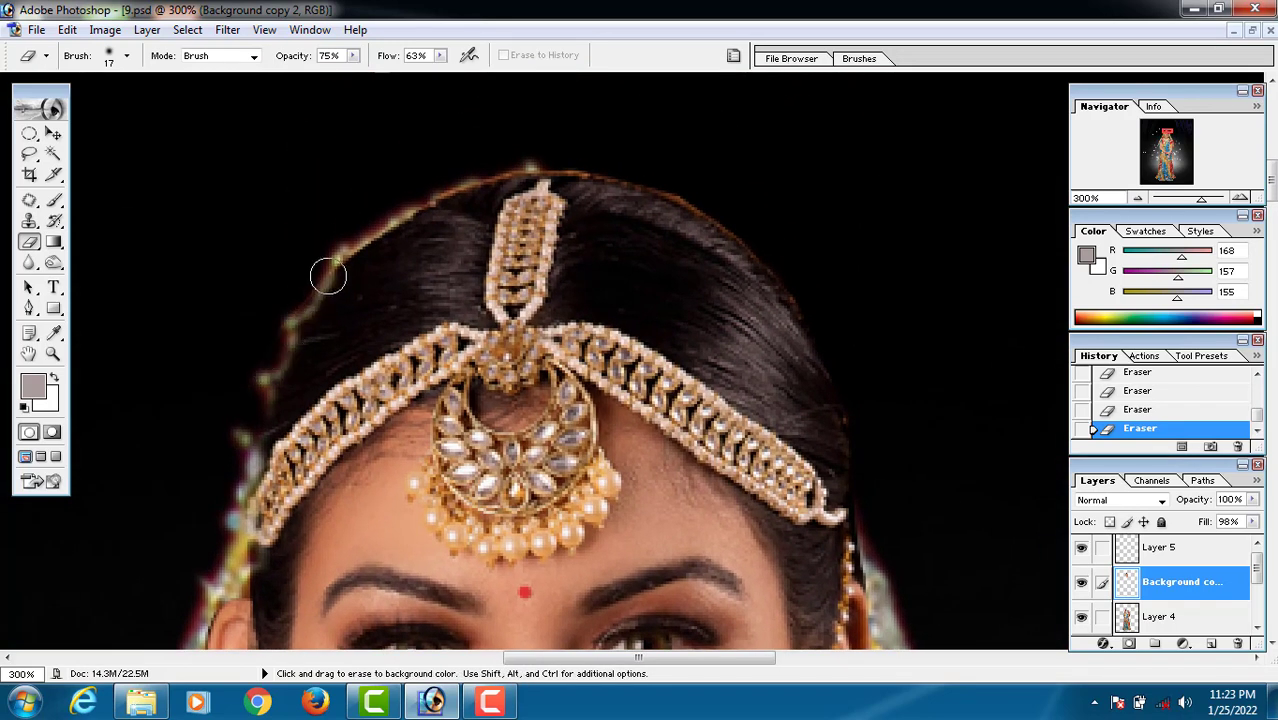
pyautogui.scroll(2, 312, 313)
pyautogui.scroll(1, 312, 313)
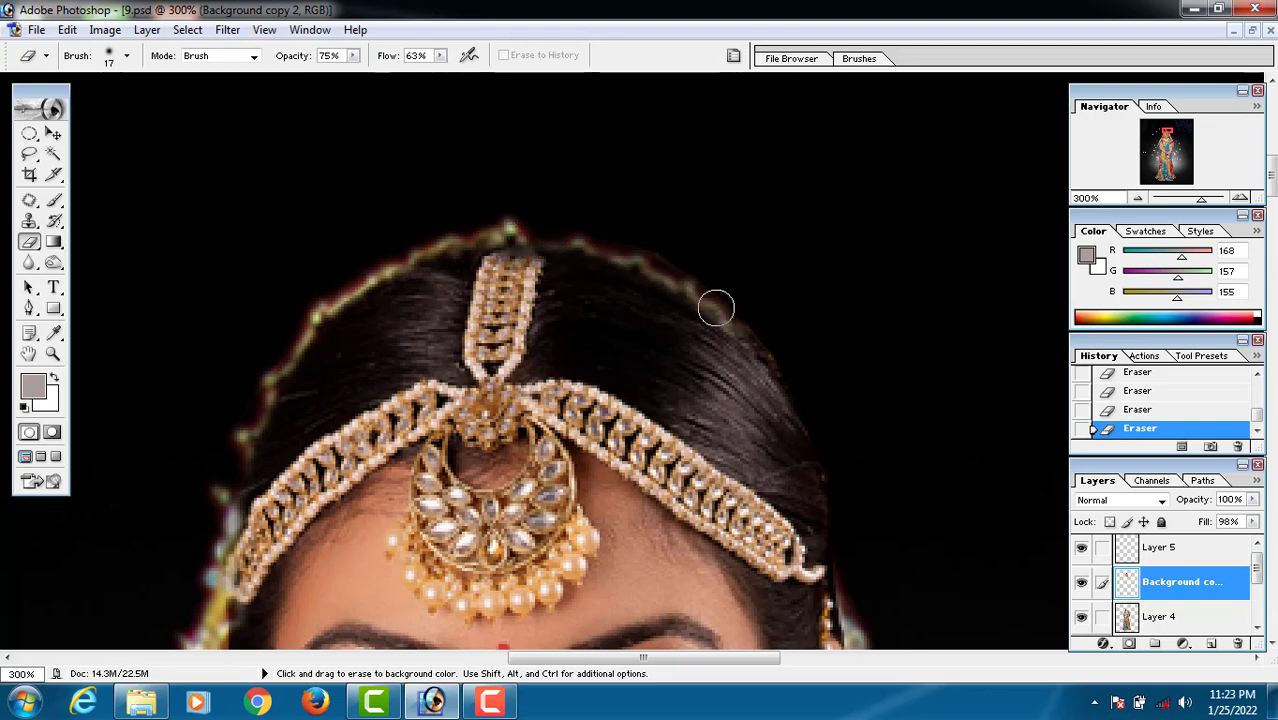
# Erase the face layer's hair edge from the crown down past the headband's hooked end to the ear beside the nose ring.
pyautogui.moveTo(802, 419); pyautogui.dragTo(759, 288)
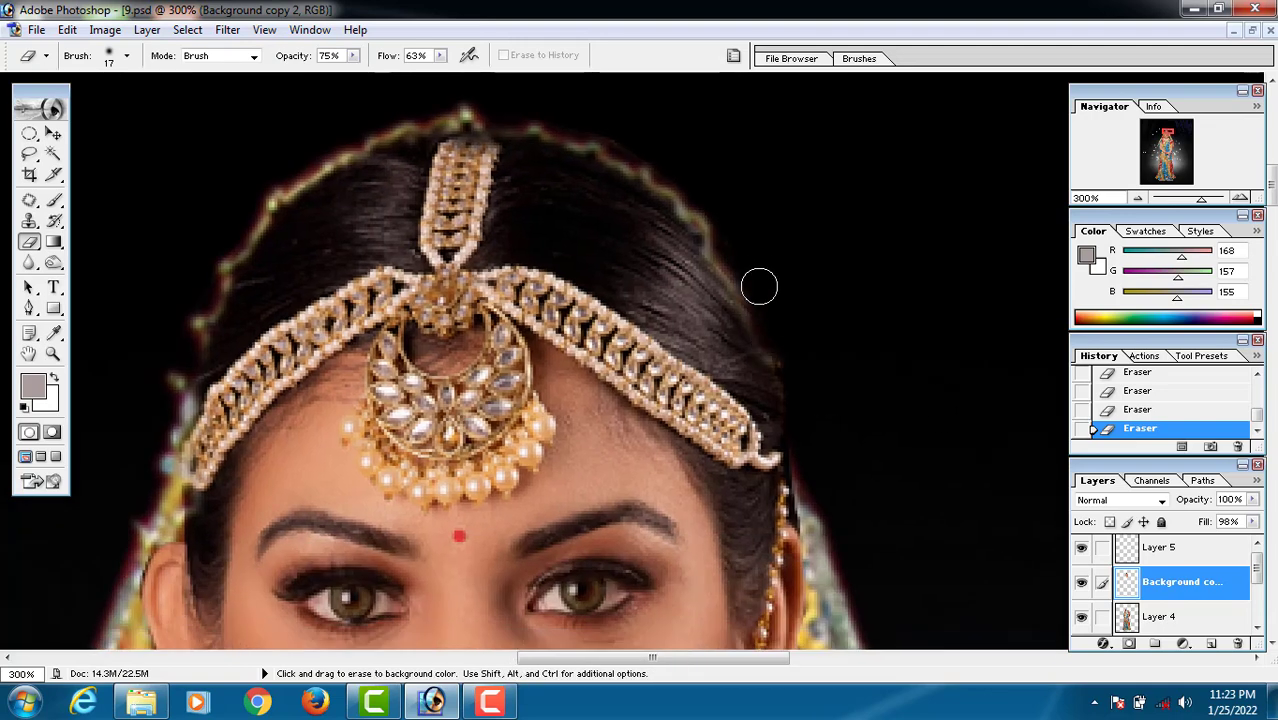
pyautogui.moveTo(762, 339); pyautogui.dragTo(775, 384)
pyautogui.moveTo(737, 293)
pyautogui.mouseDown()
pyautogui.moveTo(776, 456)
pyautogui.moveTo(761, 356)
pyautogui.mouseUp()
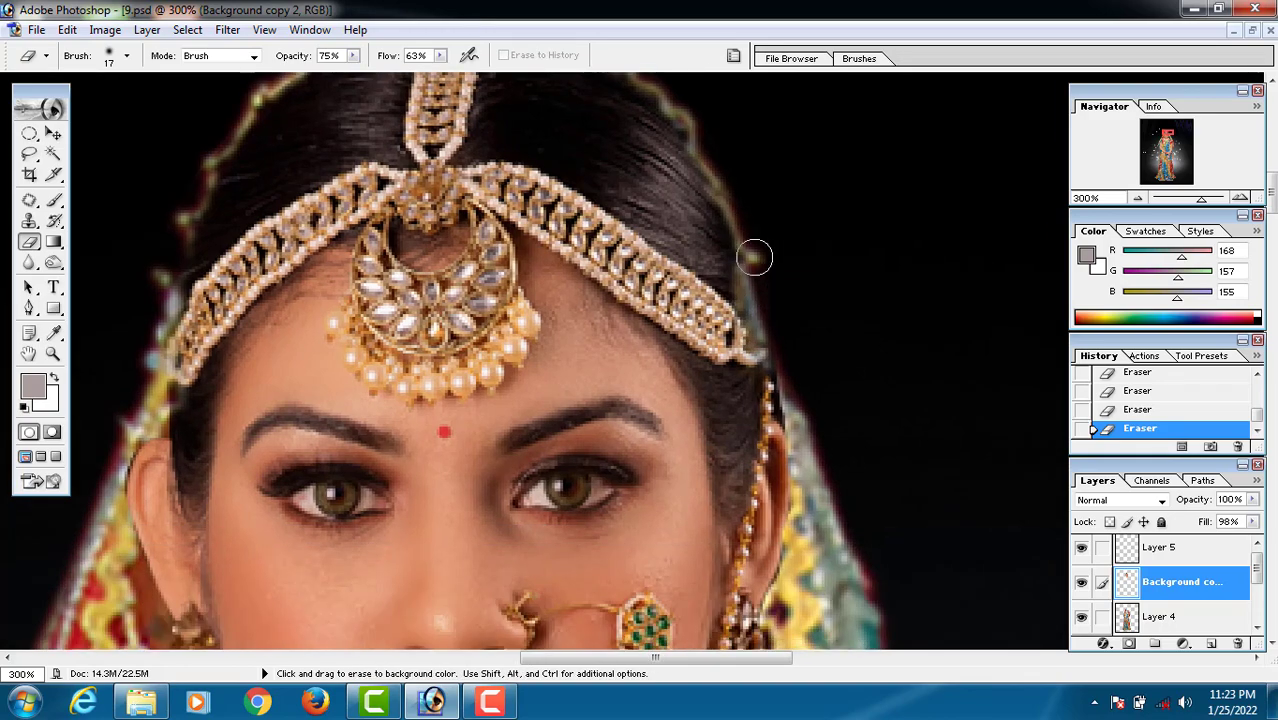
pyautogui.moveTo(754, 258)
pyautogui.mouseDown()
pyautogui.moveTo(782, 464)
pyautogui.moveTo(751, 316)
pyautogui.moveTo(774, 400)
pyautogui.mouseUp()
pyautogui.moveTo(783, 481); pyautogui.dragTo(779, 393)
# Erase the outer edge of the ear opposite the nose ring so the veil's yellow border overlaps it.
pyautogui.moveTo(216, 434); pyautogui.dragTo(374, 434)
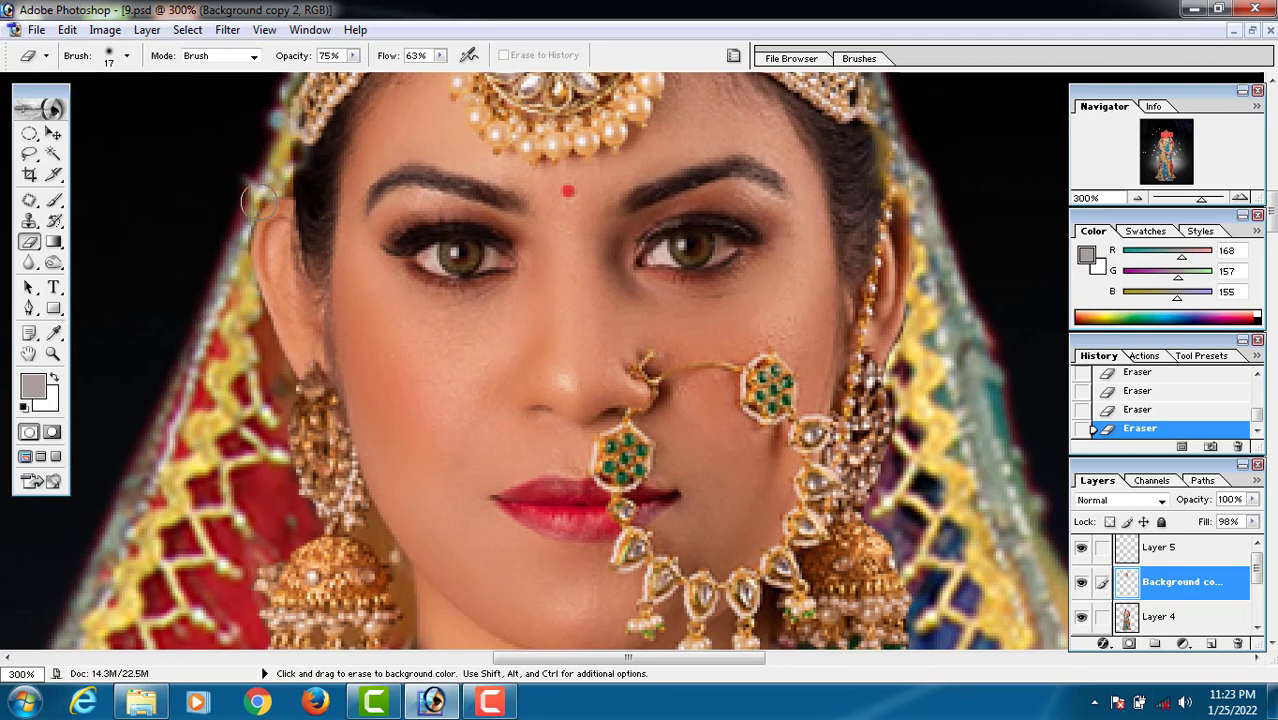
pyautogui.moveTo(286, 145)
pyautogui.mouseDown()
pyautogui.moveTo(236, 322)
pyautogui.moveTo(296, 165)
pyautogui.mouseUp()
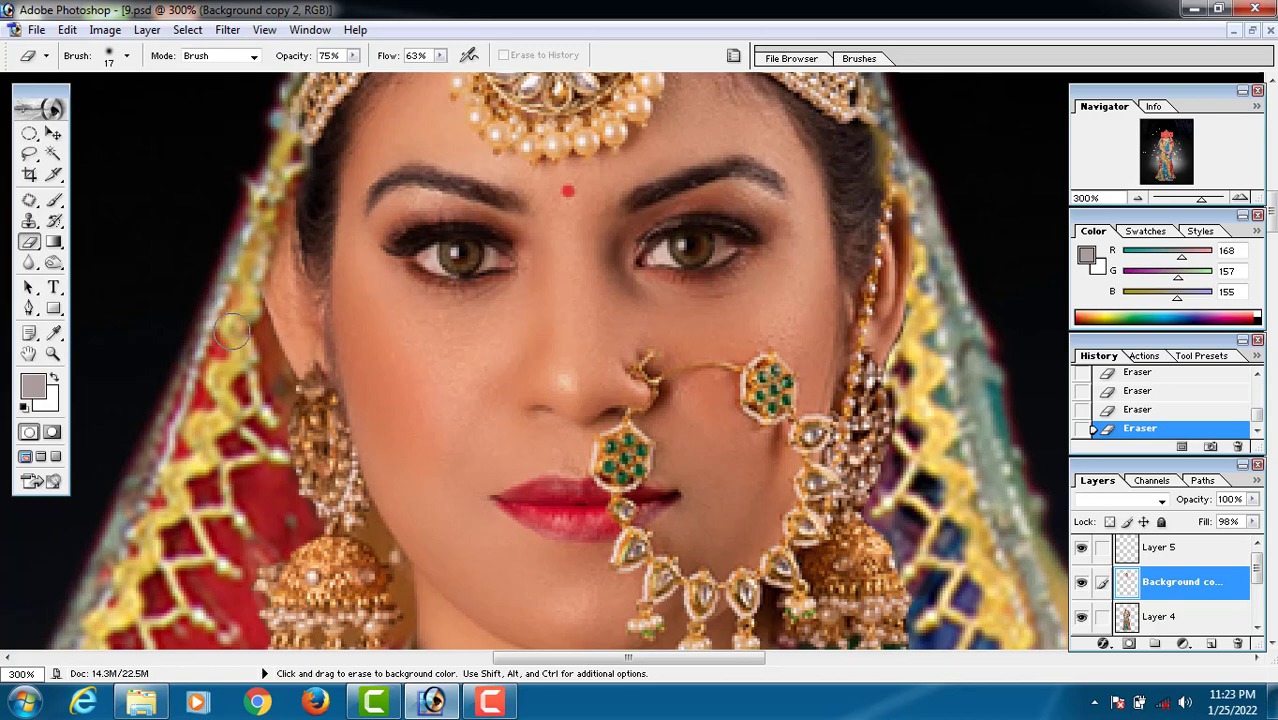
pyautogui.moveTo(268, 207); pyautogui.dragTo(229, 352)
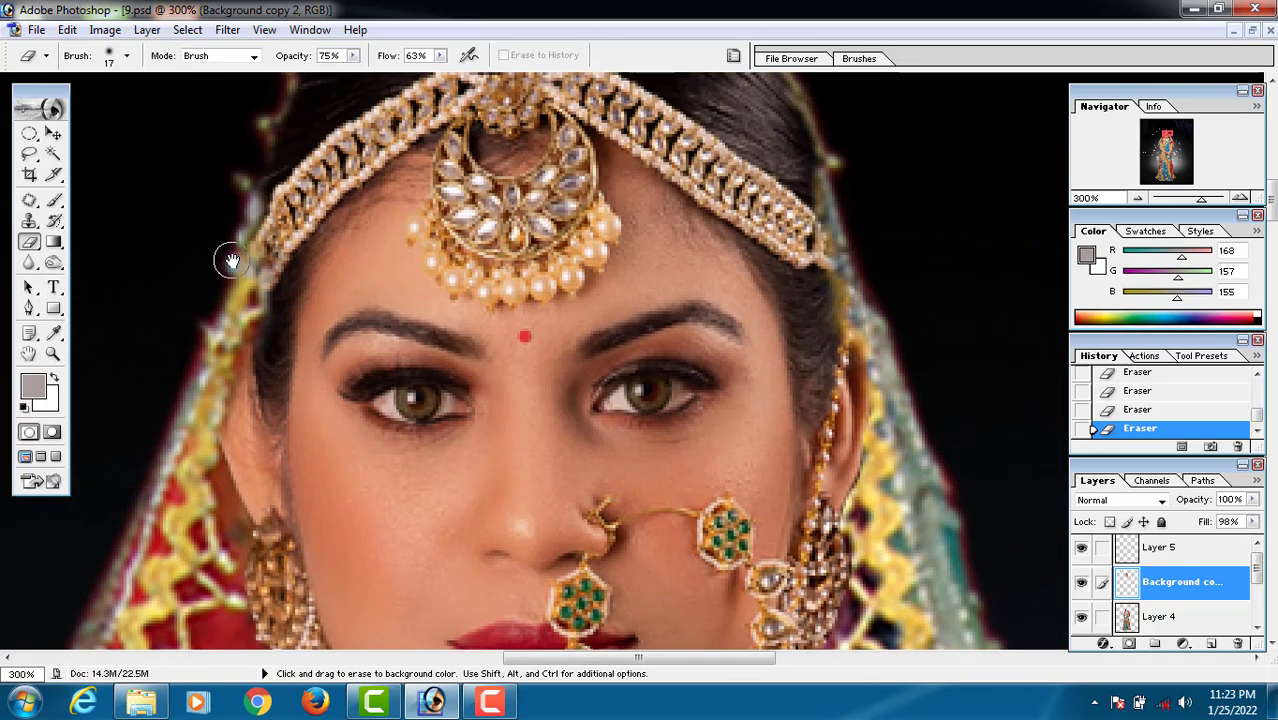
# Undo the last two eraser strokes and erase again along the veil edge beside the headband's end, above the same ear.
pyautogui.hotkey('ctrl', 'z')
pyautogui.hotkey('ctrl', 'alt', 'z')
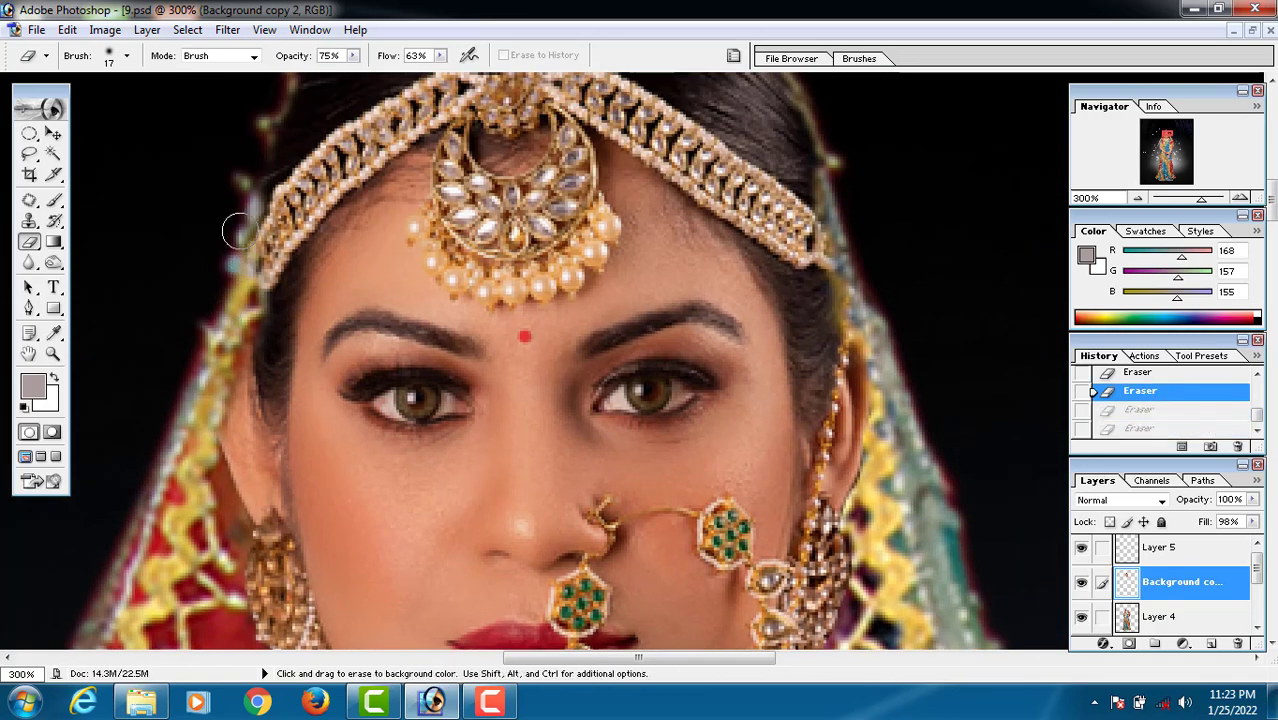
pyautogui.moveTo(243, 228); pyautogui.dragTo(236, 275)
pyautogui.moveTo(263, 189); pyautogui.dragTo(231, 293)
# Erase the remaining hair and ear edge on the nose-ring side of the head, along the inside of the veil.
pyautogui.hotkey('ctrl', '-')
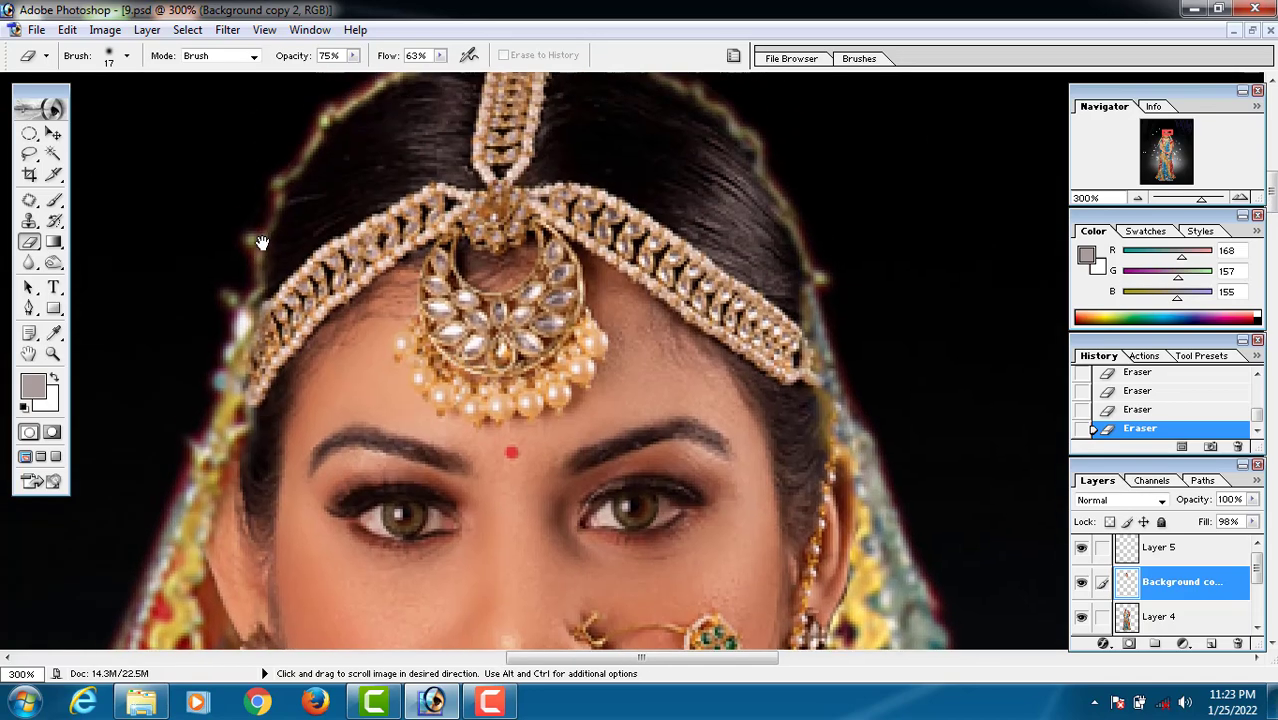
pyautogui.moveTo(322, 348)
pyautogui.mouseDown()
pyautogui.moveTo(718, 360)
pyautogui.moveTo(226, 197)
pyautogui.mouseUp()
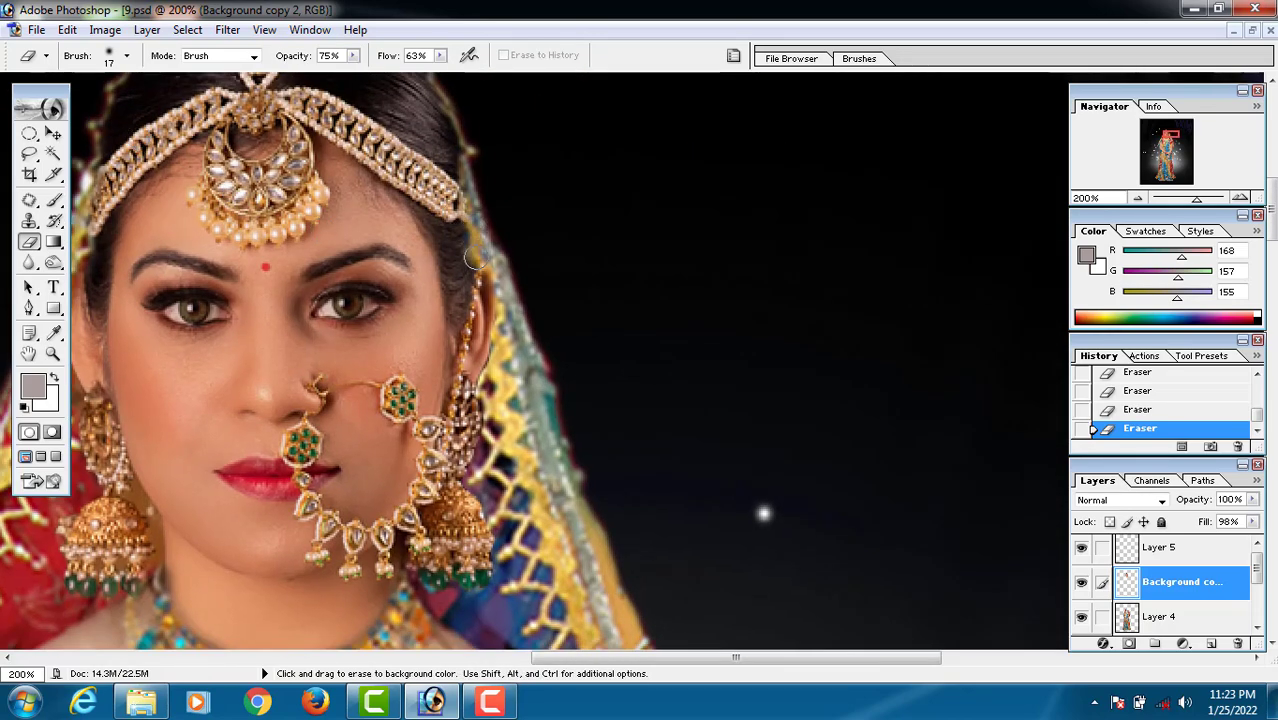
pyautogui.moveTo(459, 156); pyautogui.dragTo(467, 233)
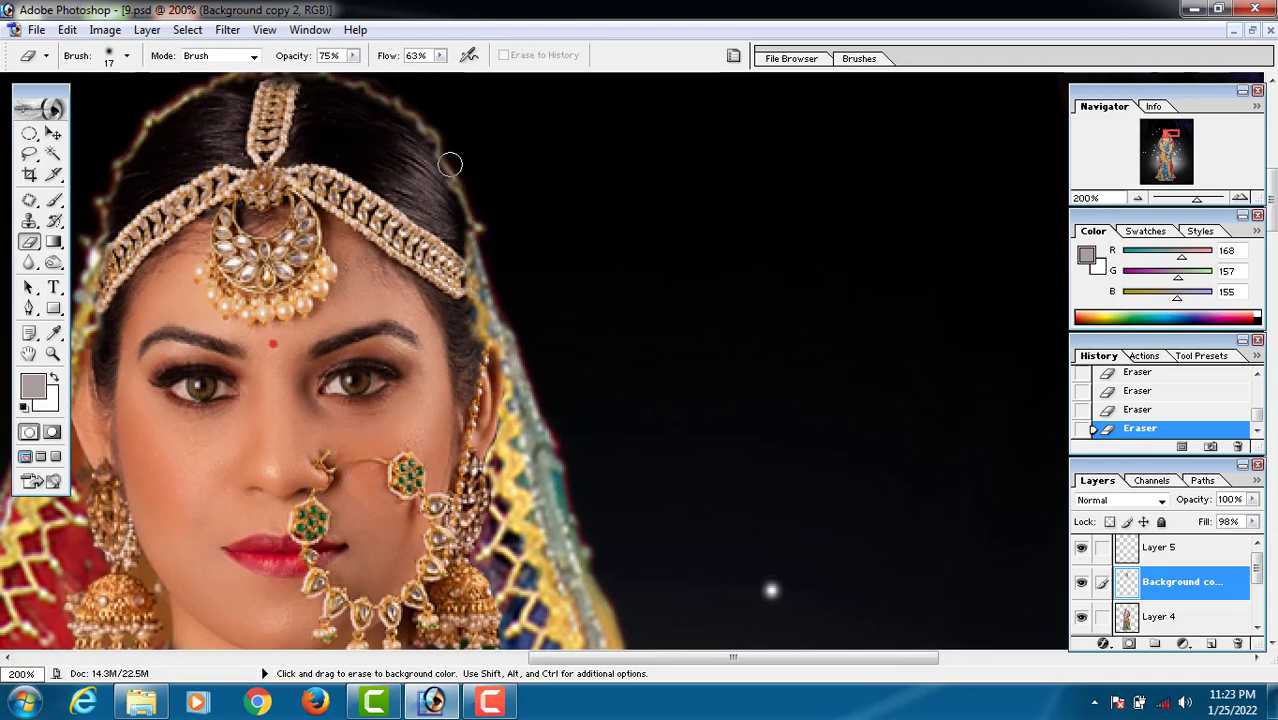
pyautogui.moveTo(473, 327); pyautogui.dragTo(460, 222)
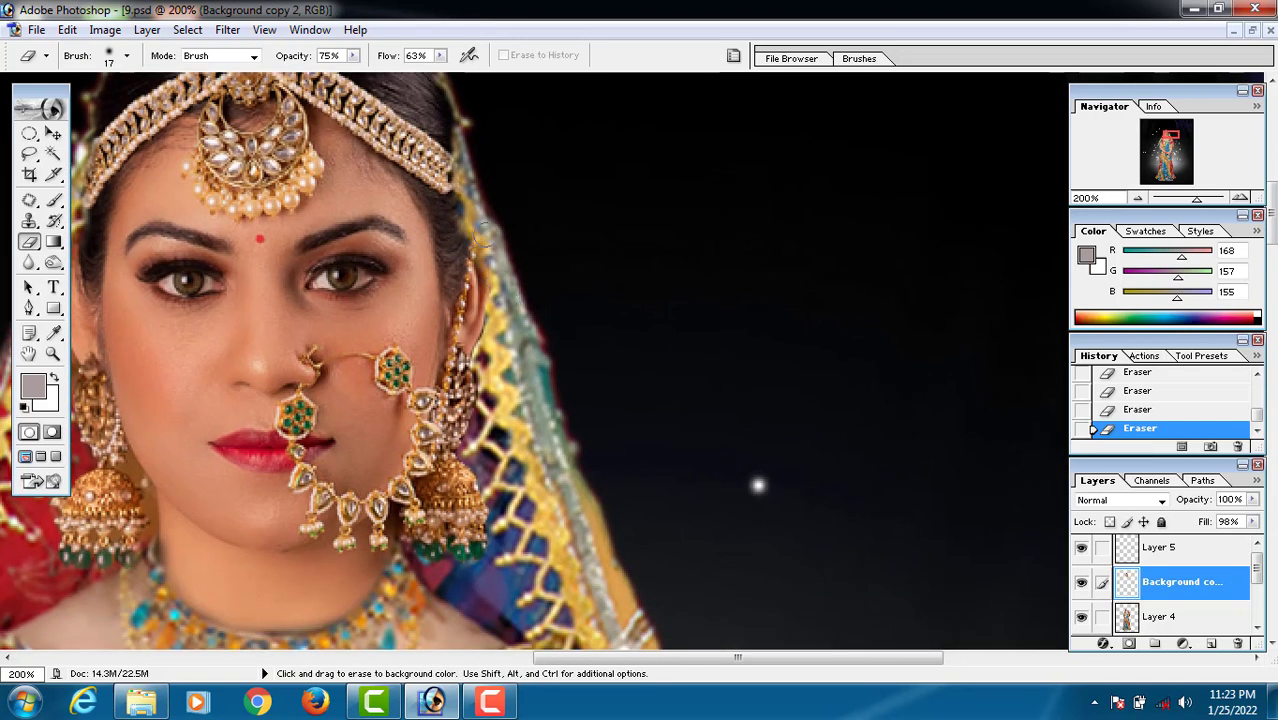
pyautogui.moveTo(482, 263); pyautogui.dragTo(494, 354)
# Inspect how the head blends with the veil and necklace, both close up and across the whole figure.
pyautogui.scroll(-6, 497, 393)
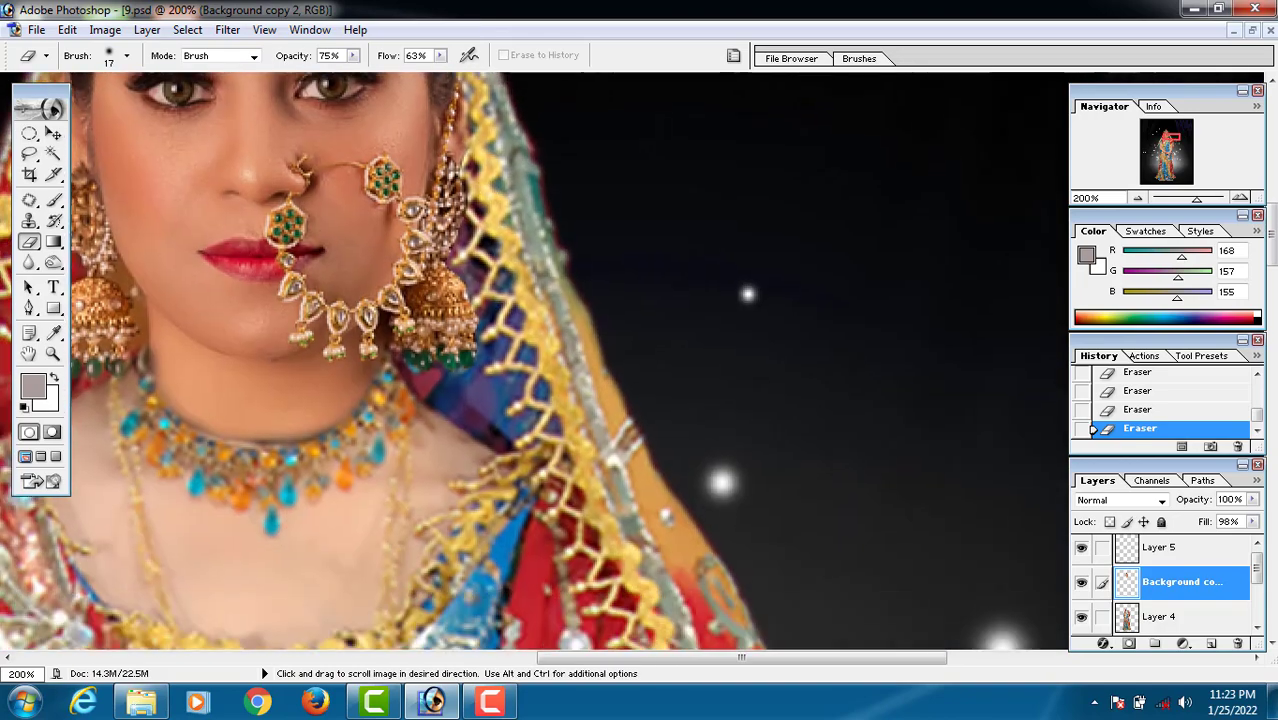
pyautogui.hotkey('ctrl', '-')
pyautogui.hotkey('ctrl', '-')
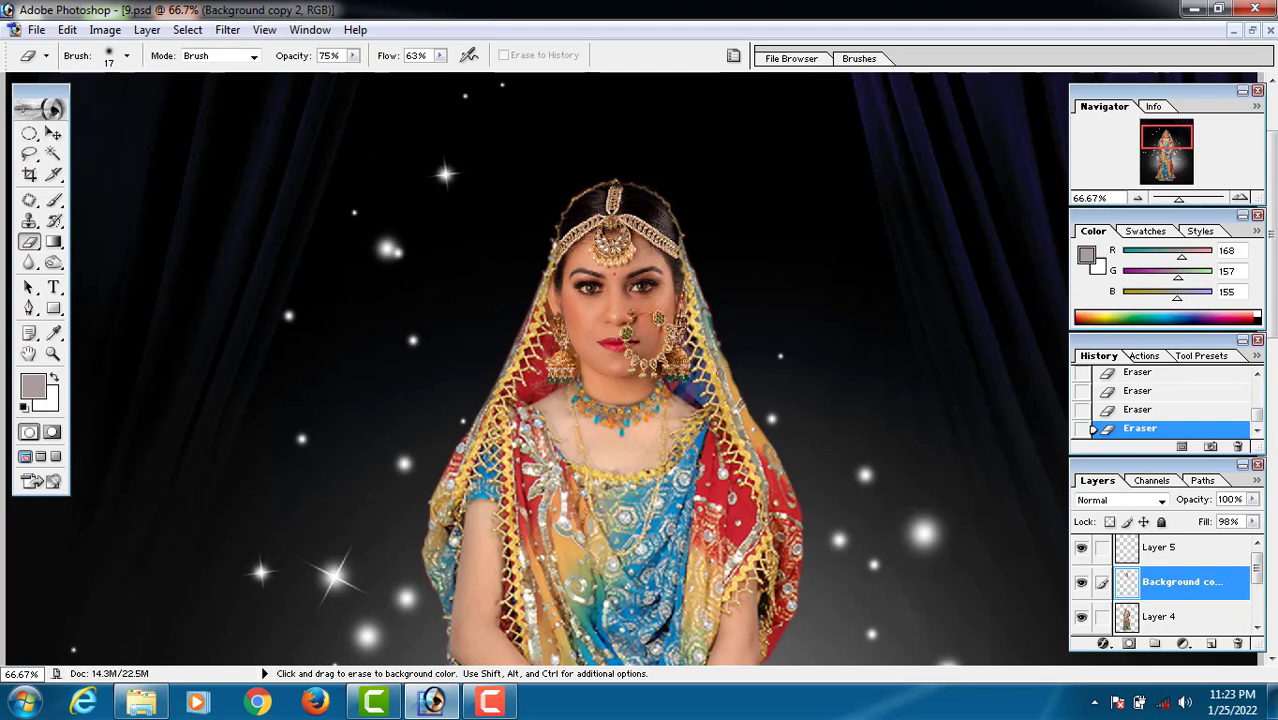
pyautogui.hotkey('ctrl', '-')
pyautogui.hotkey('ctrl', '-')
pyautogui.hotkey('ctrl', '-')
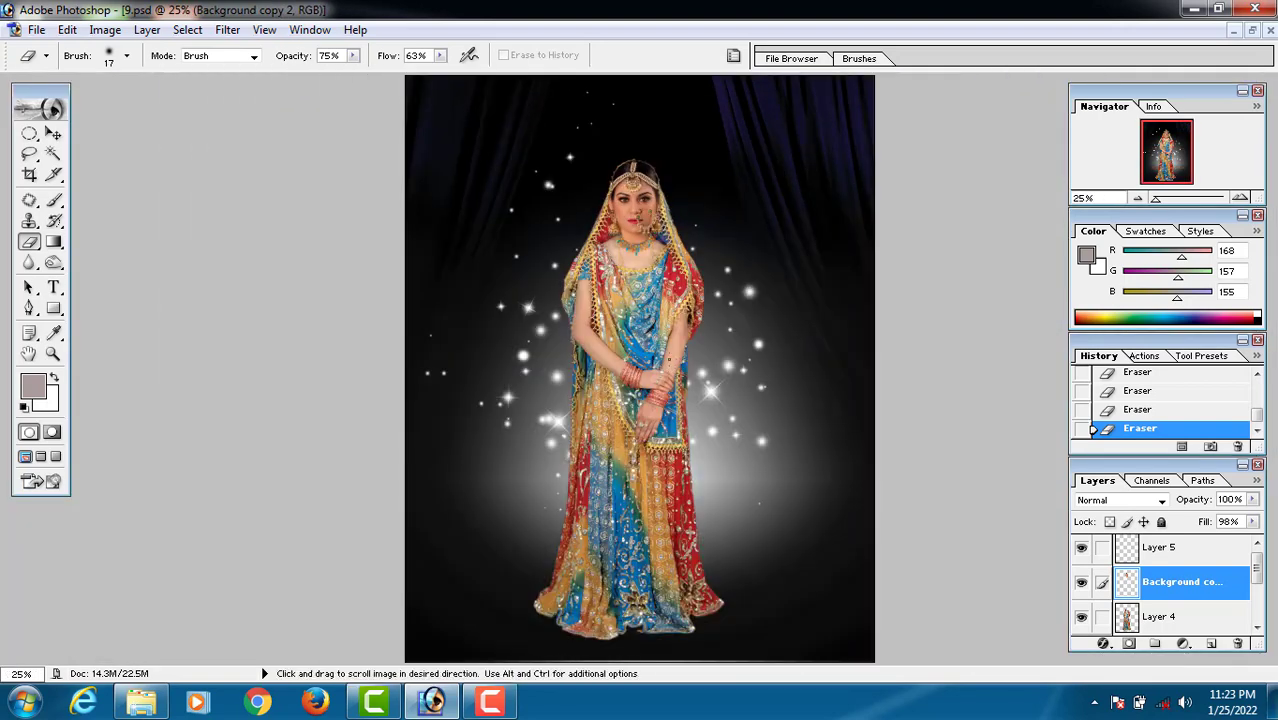
pyautogui.hotkey('ctrl', '+')
pyautogui.hotkey('ctrl', '+')
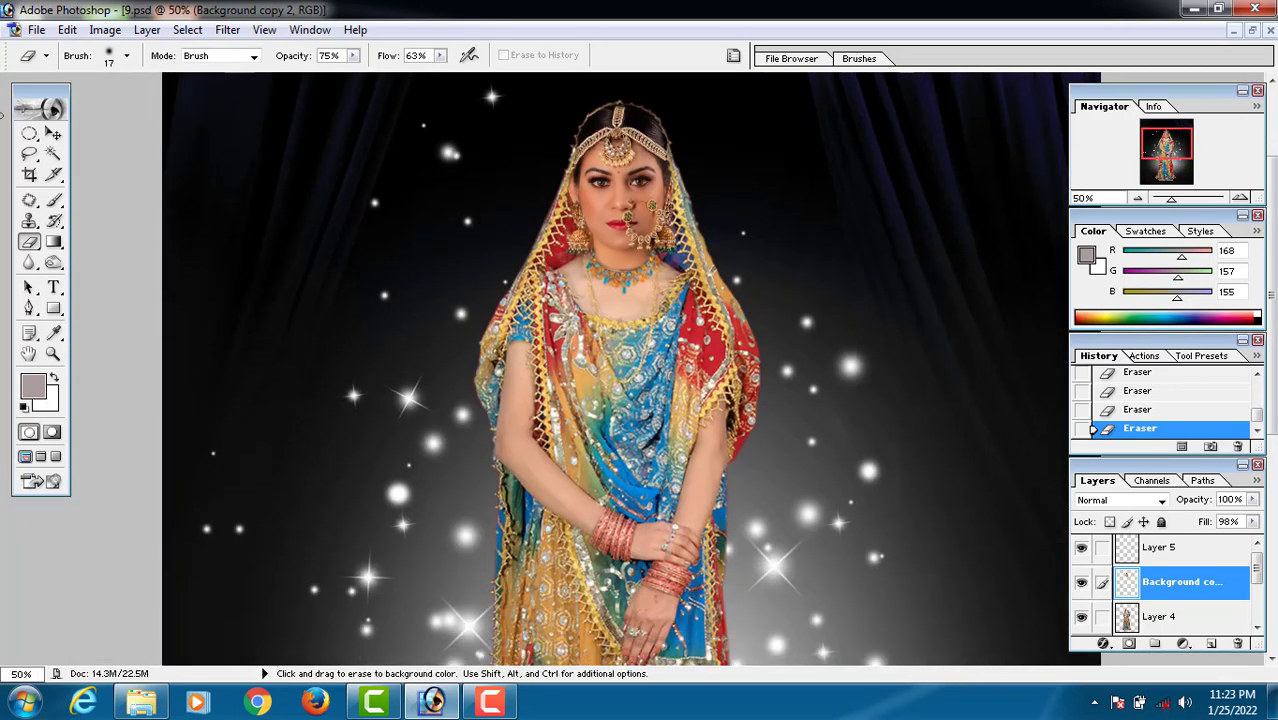
# Shift the midtones of the costume figure on Layer 4 toward red and yellow with Color Balance.
pyautogui.click(50, 131)
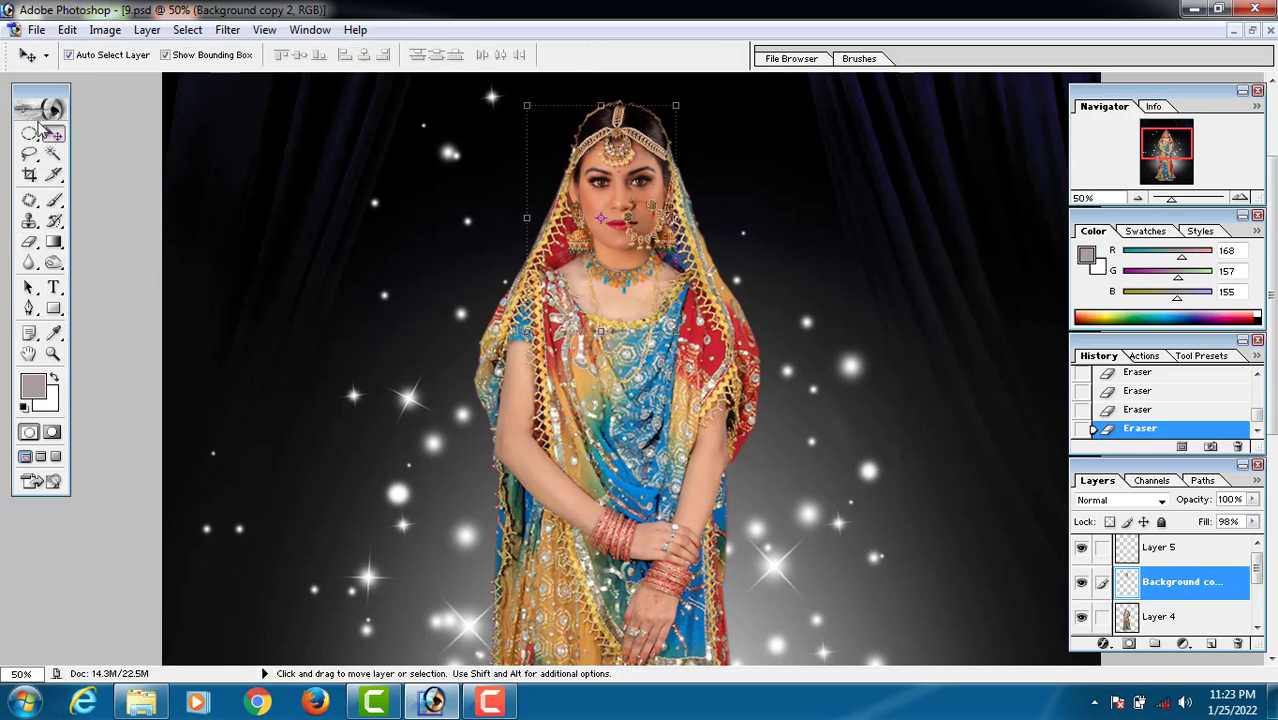
pyautogui.click(610, 408)
pyautogui.hotkey('ctrl', 'b')
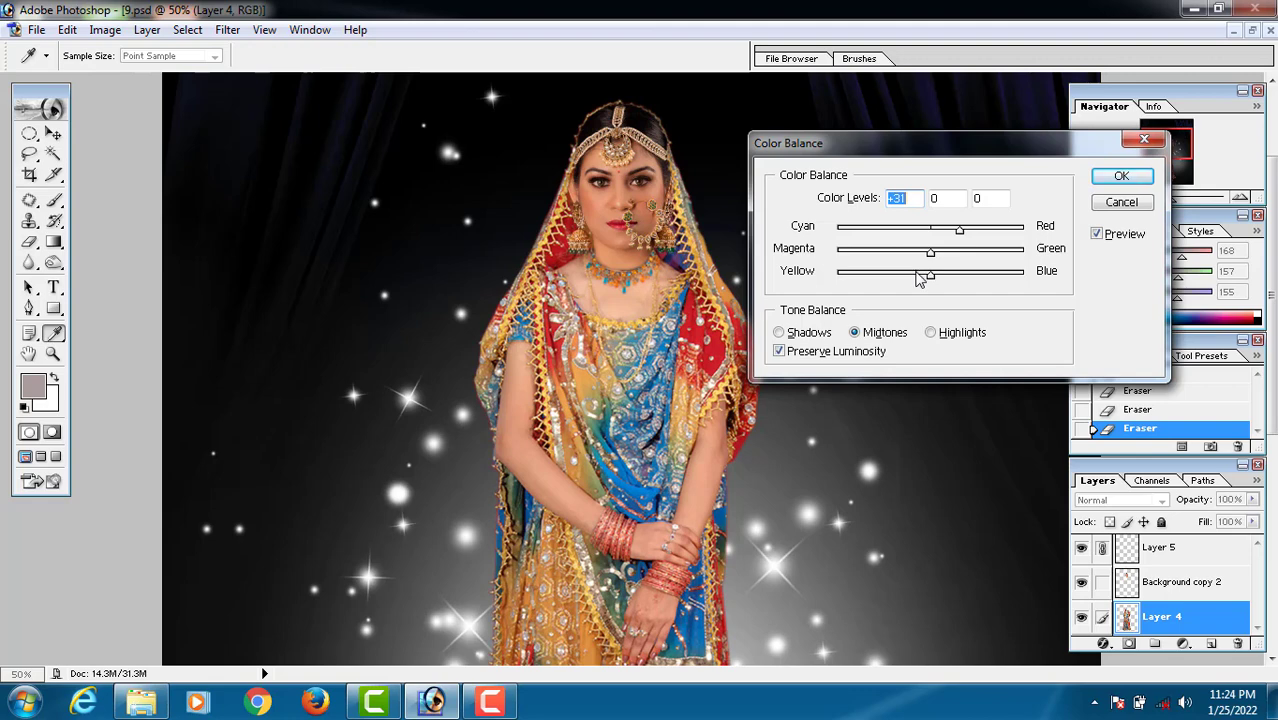
pyautogui.click(916, 272)
pyautogui.moveTo(959, 230); pyautogui.dragTo(967, 230)
pyautogui.press('Return')
pyautogui.press('v')
# Brighten the face layer, Background copy 2, with a Curves point at input 120 and output 140 on the RGB channel.
pyautogui.click(645, 200)
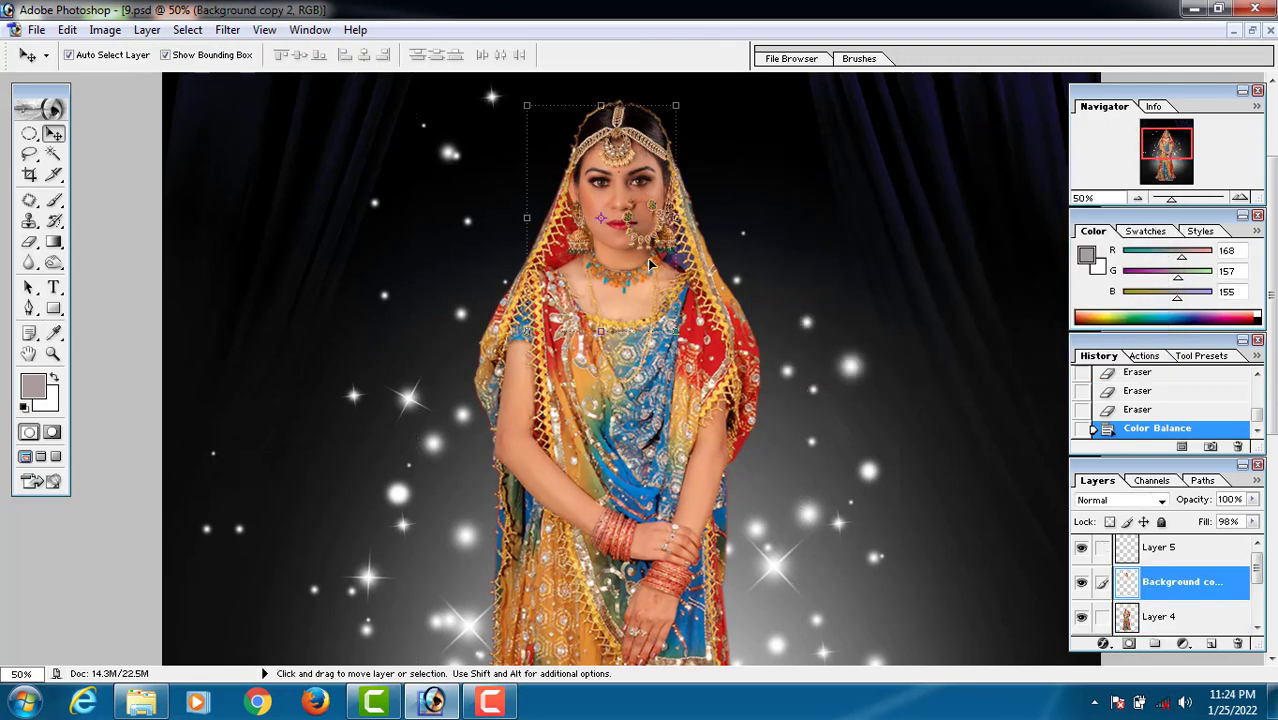
pyautogui.moveTo(647, 258); pyautogui.dragTo(612, 258)
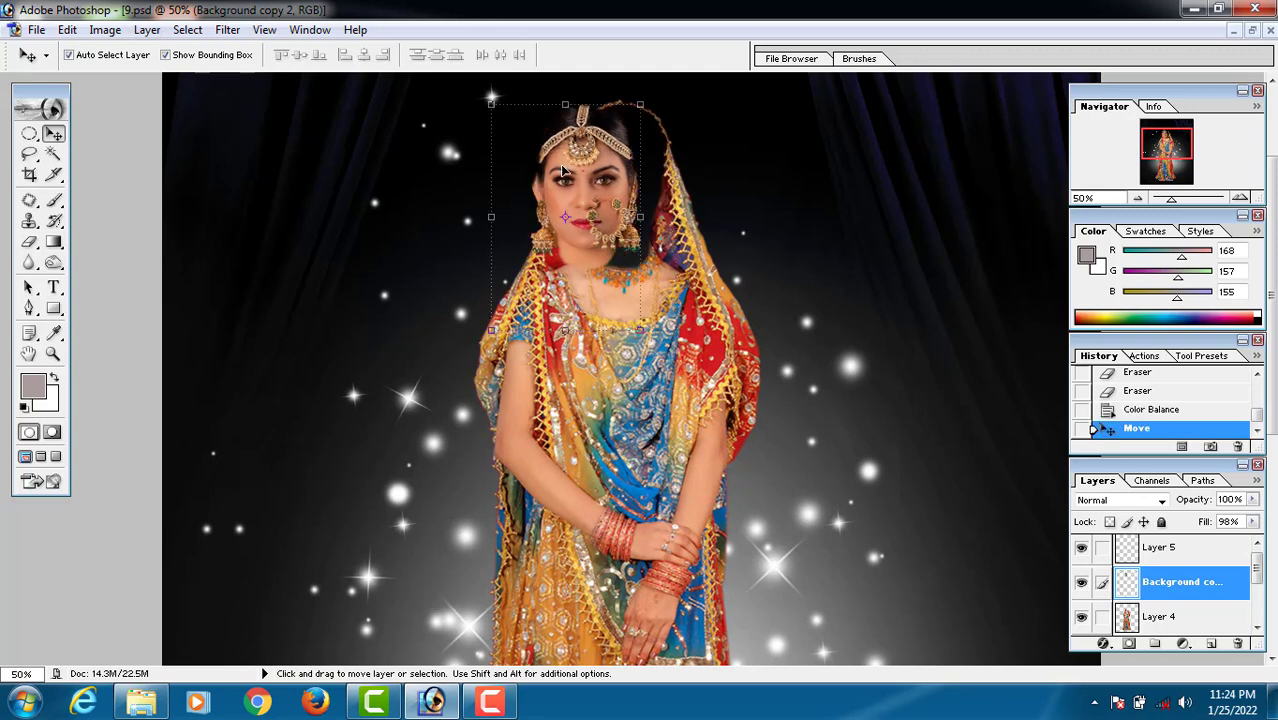
pyautogui.hotkey('ctrl', 'z')
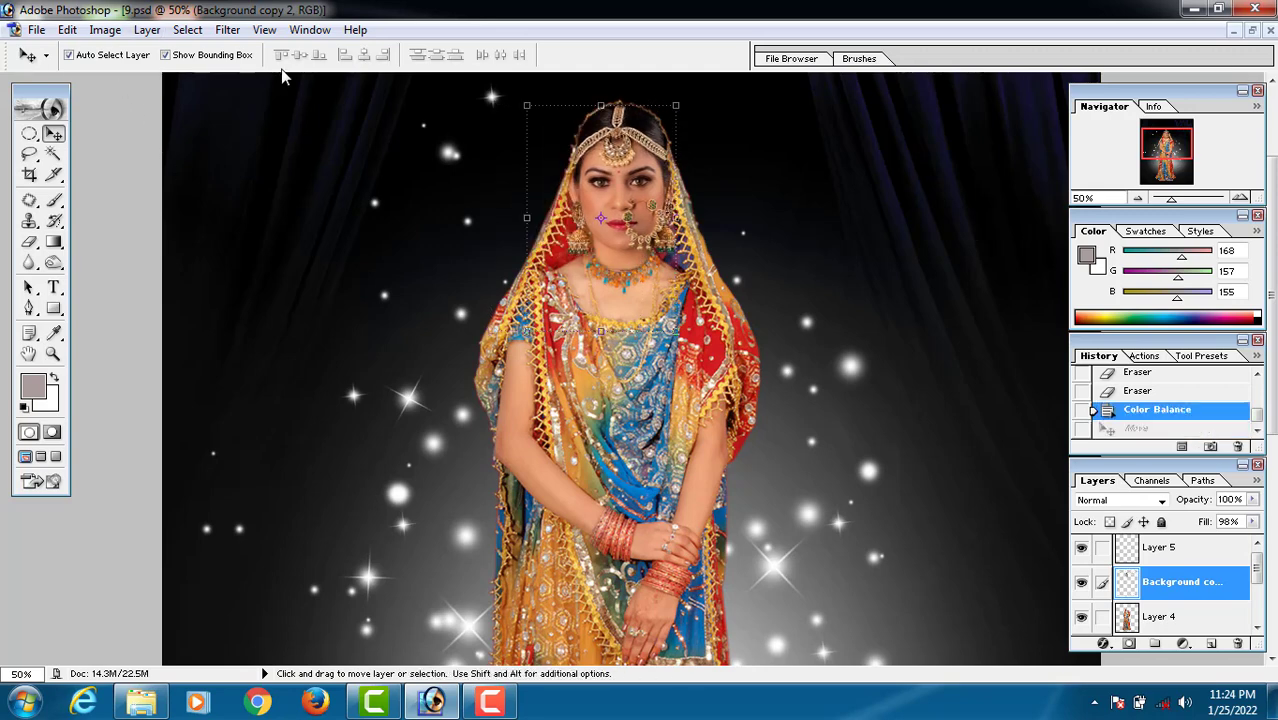
pyautogui.click(105, 30)
pyautogui.moveTo(200, 80)
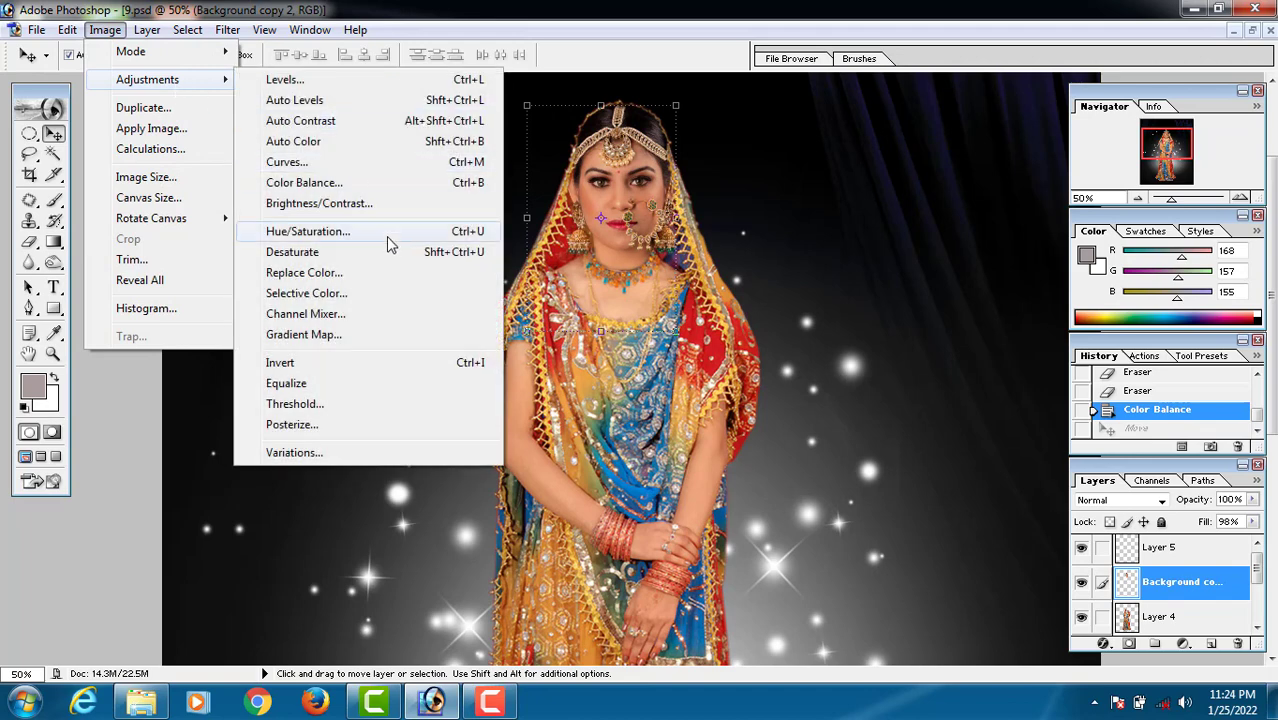
pyautogui.click(421, 164)
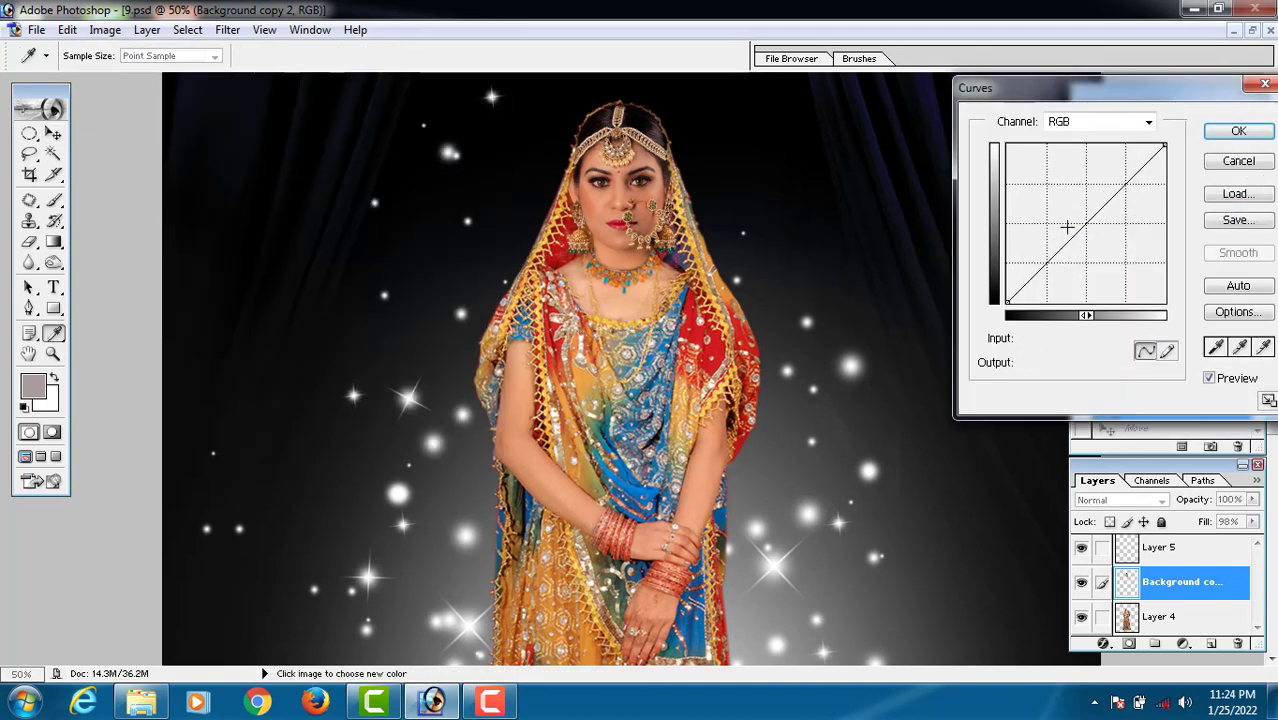
pyautogui.click(1080, 219)
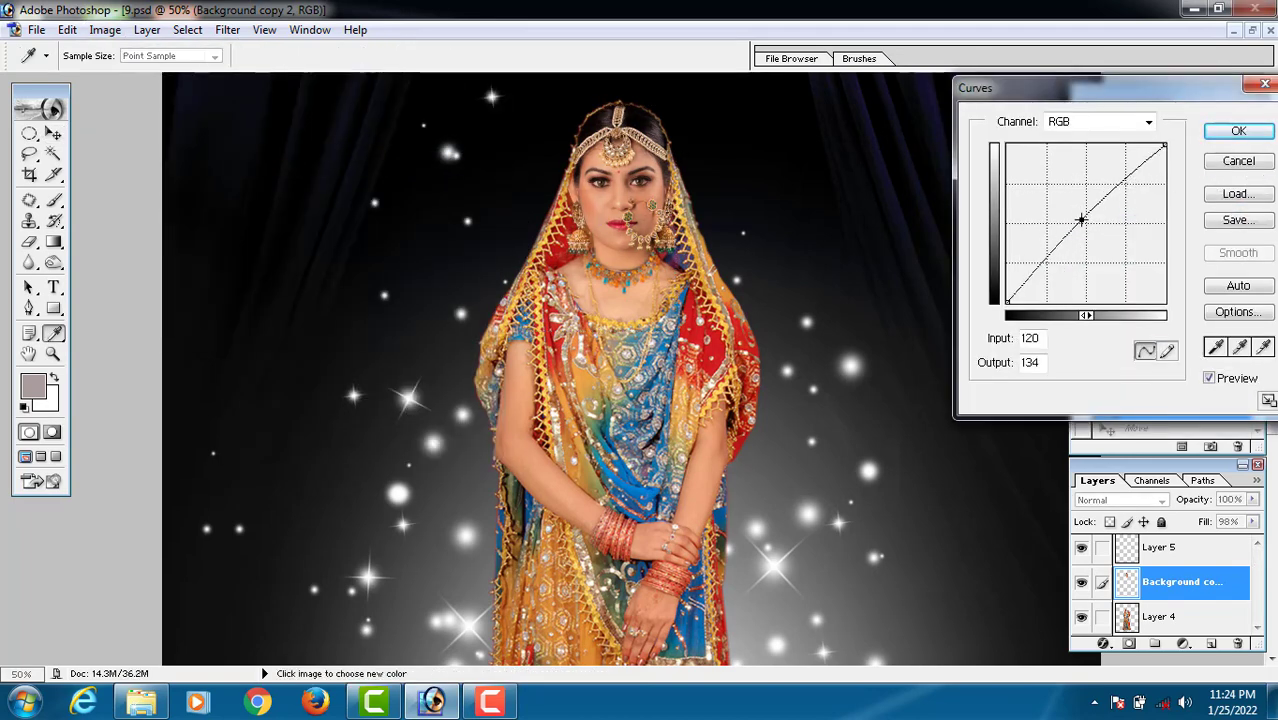
pyautogui.press('Up')
pyautogui.press('Up')
pyautogui.press('Up')
pyautogui.press('Up')
pyautogui.press('Up')
pyautogui.press('Up')
pyautogui.press('Up')
pyautogui.press('Up')
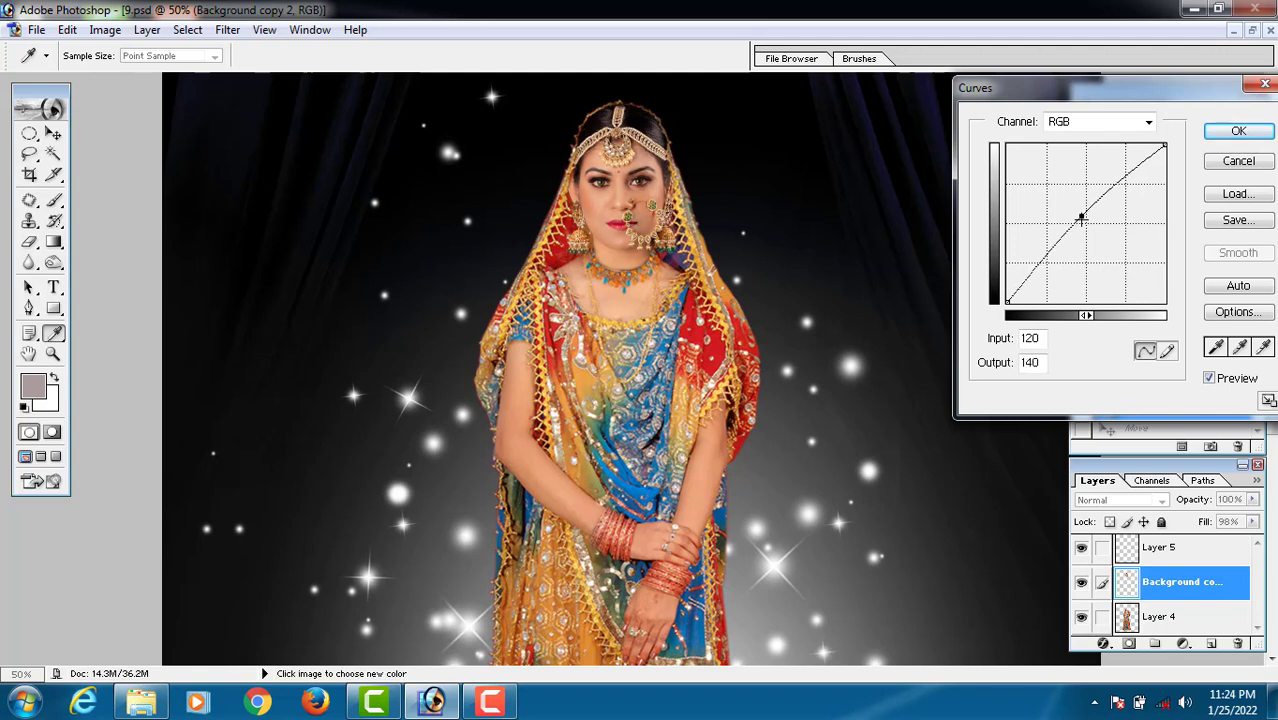
pyautogui.press('Return')
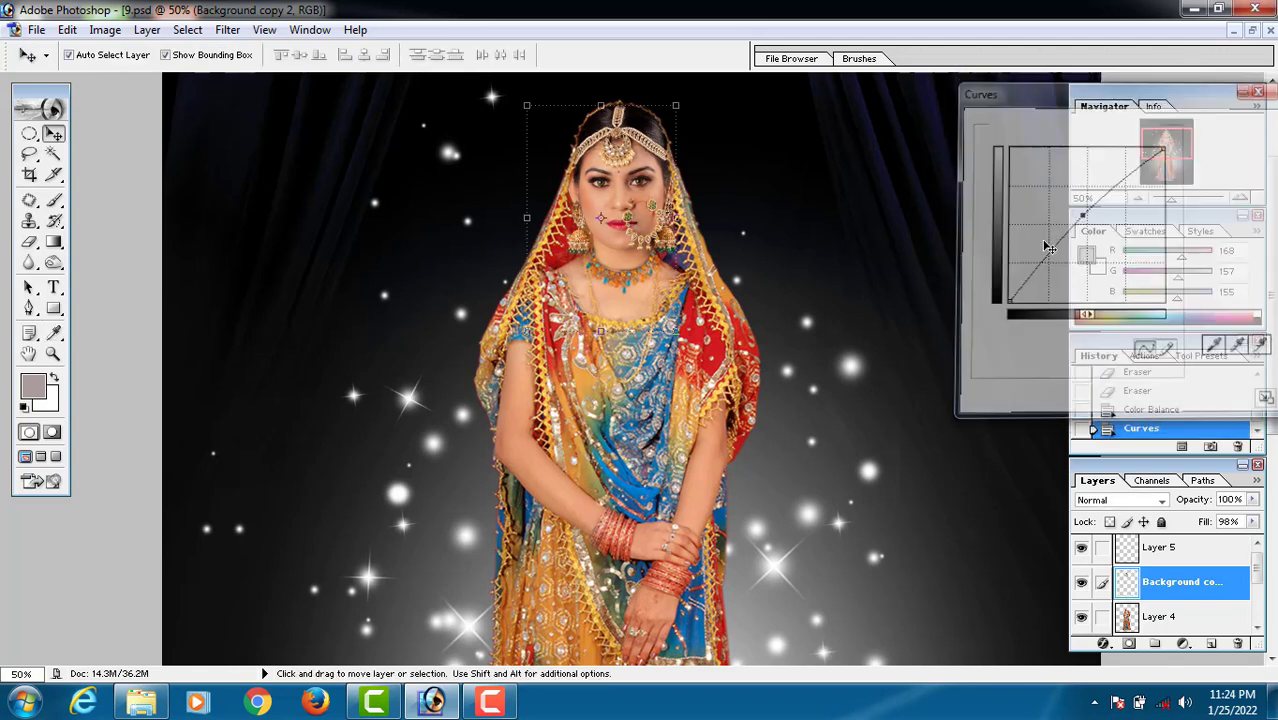
# Raise the contrast of the costume figure on Layer 4 to +9 with Brightness/Contrast.
pyautogui.click(533, 500)
pyautogui.click(646, 337)
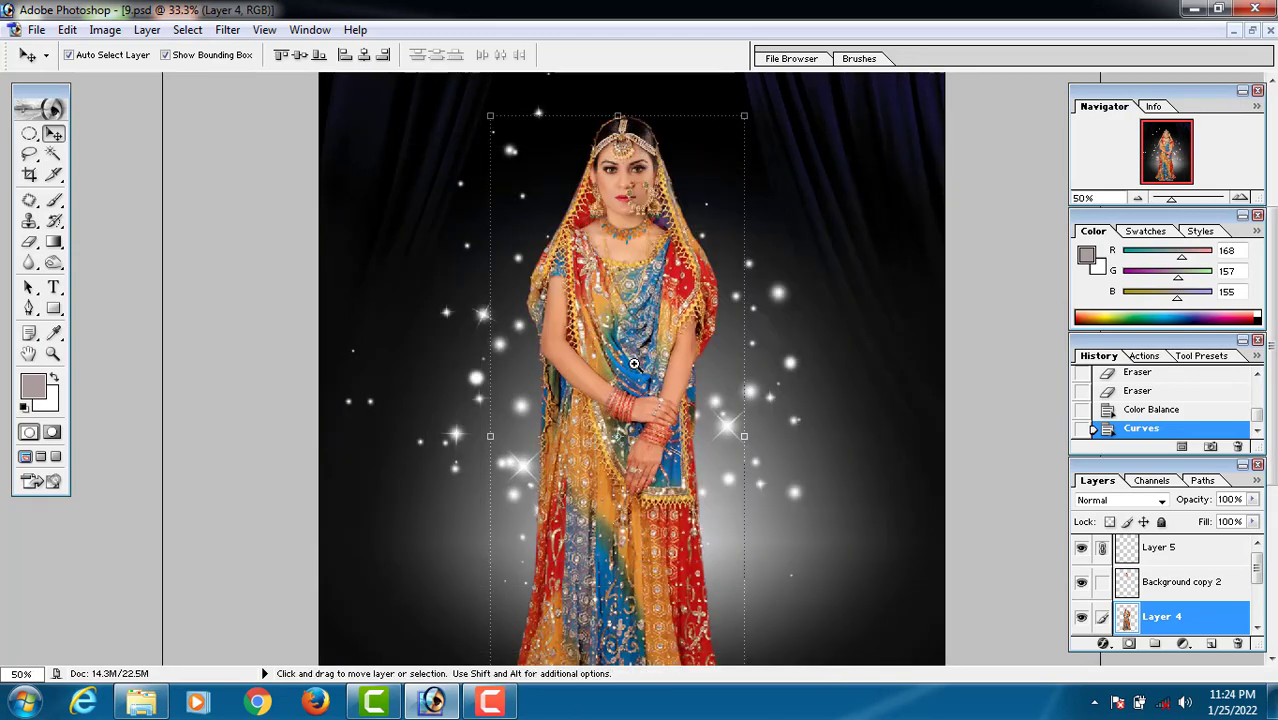
pyautogui.click(634, 364)
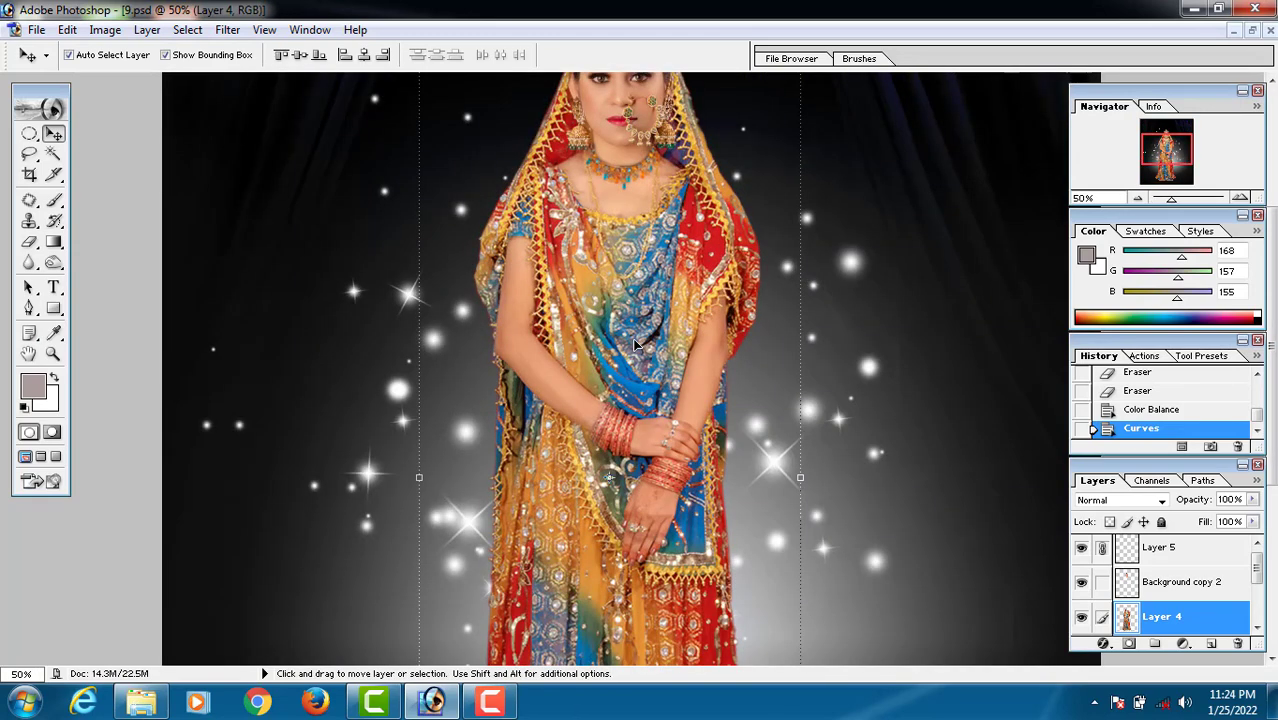
pyautogui.click(105, 30)
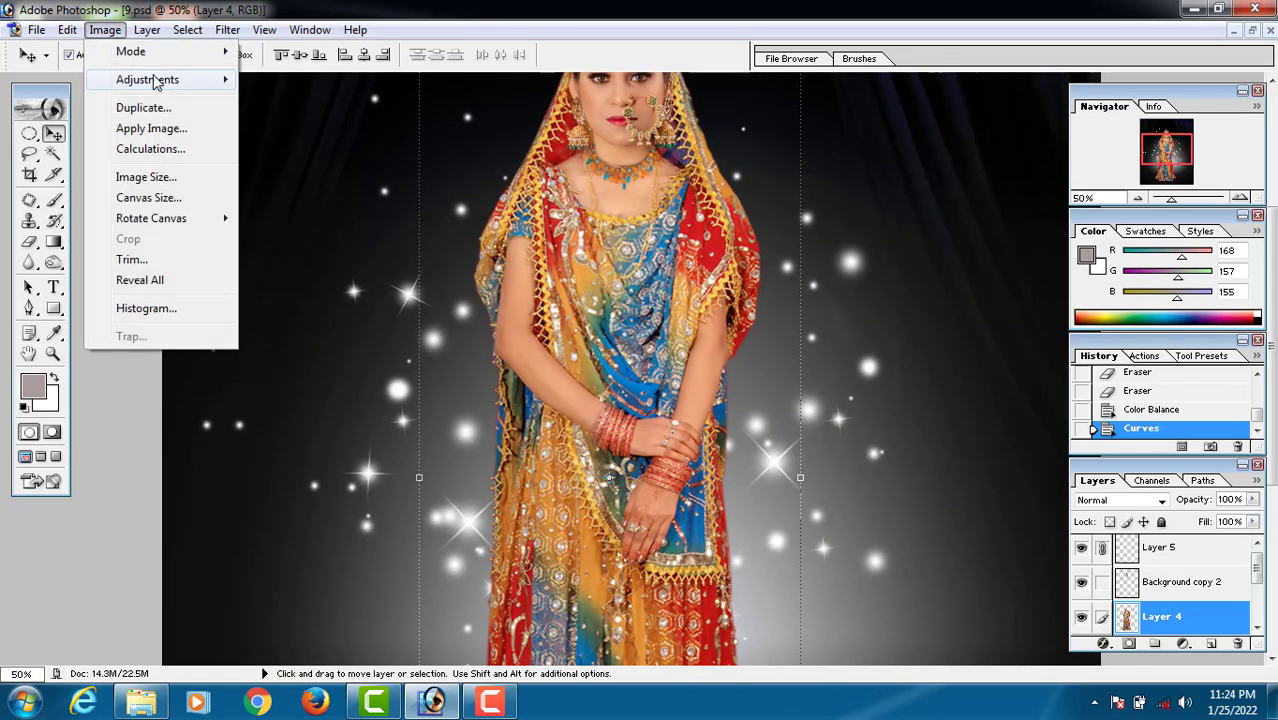
pyautogui.moveTo(165, 80)
pyautogui.click(437, 206)
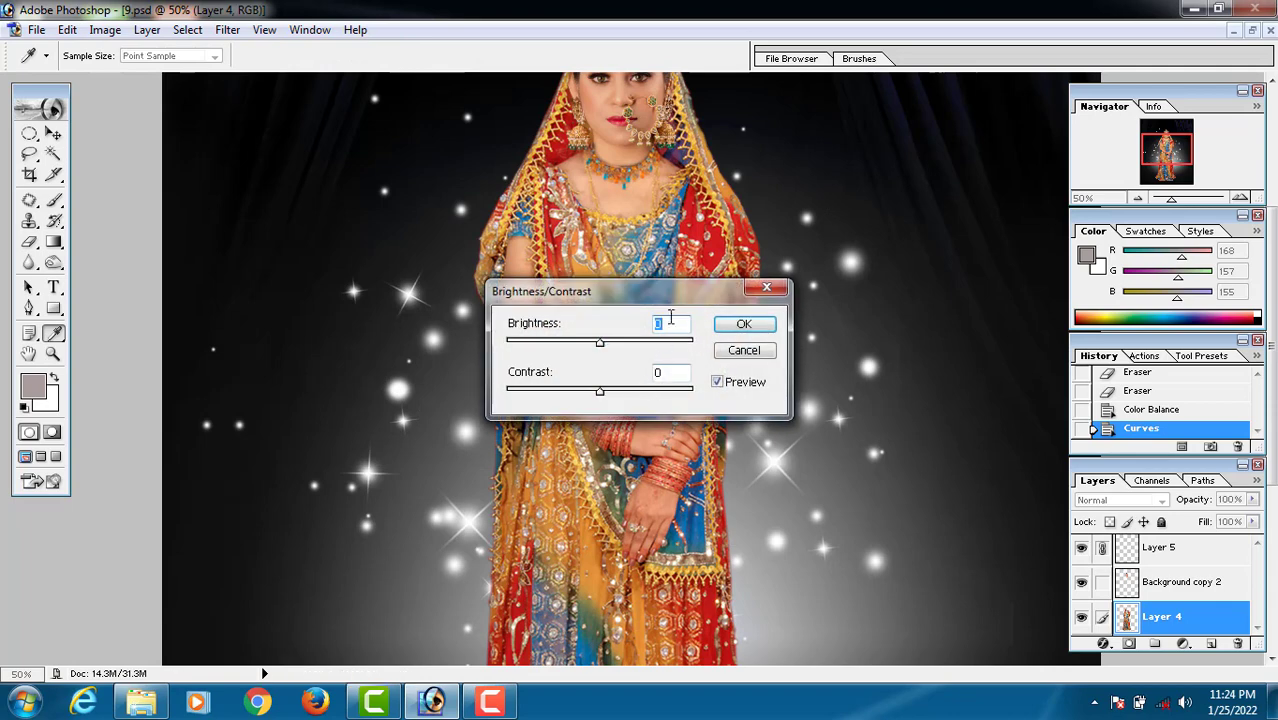
pyautogui.moveTo(724, 290); pyautogui.dragTo(1029, 202)
pyautogui.moveTo(906, 303); pyautogui.dragTo(914, 305)
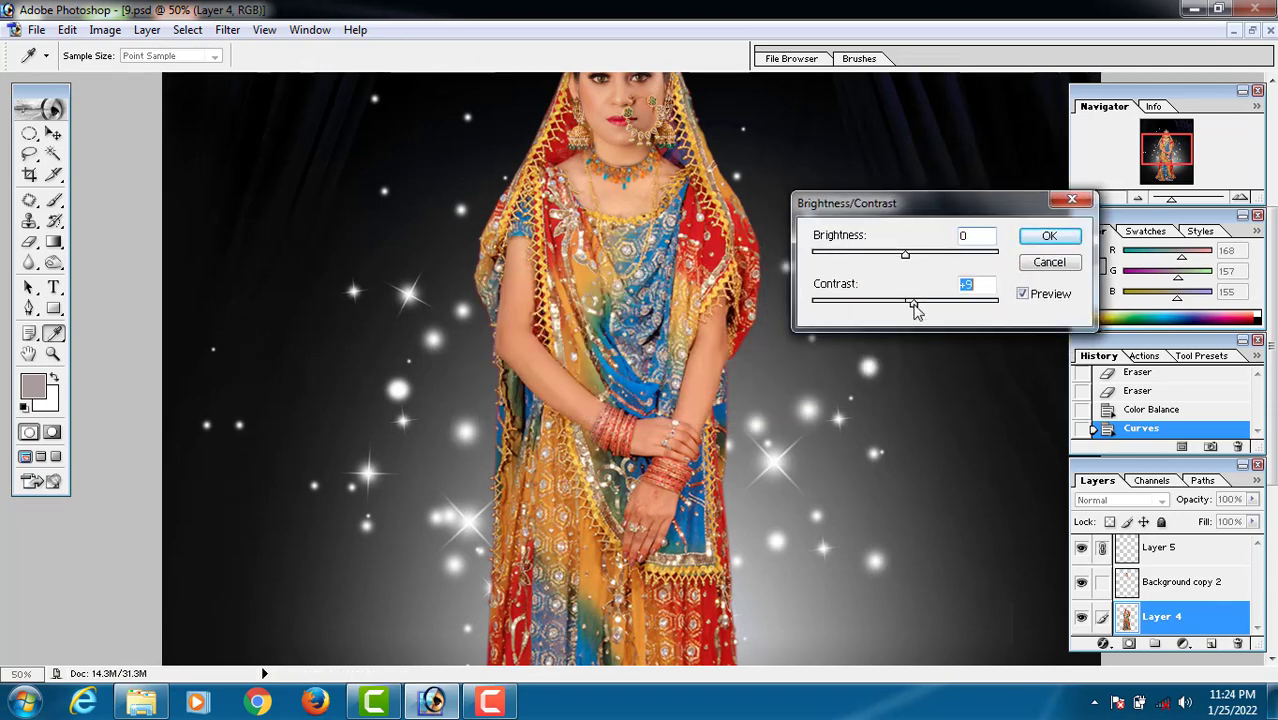
pyautogui.press('Return')
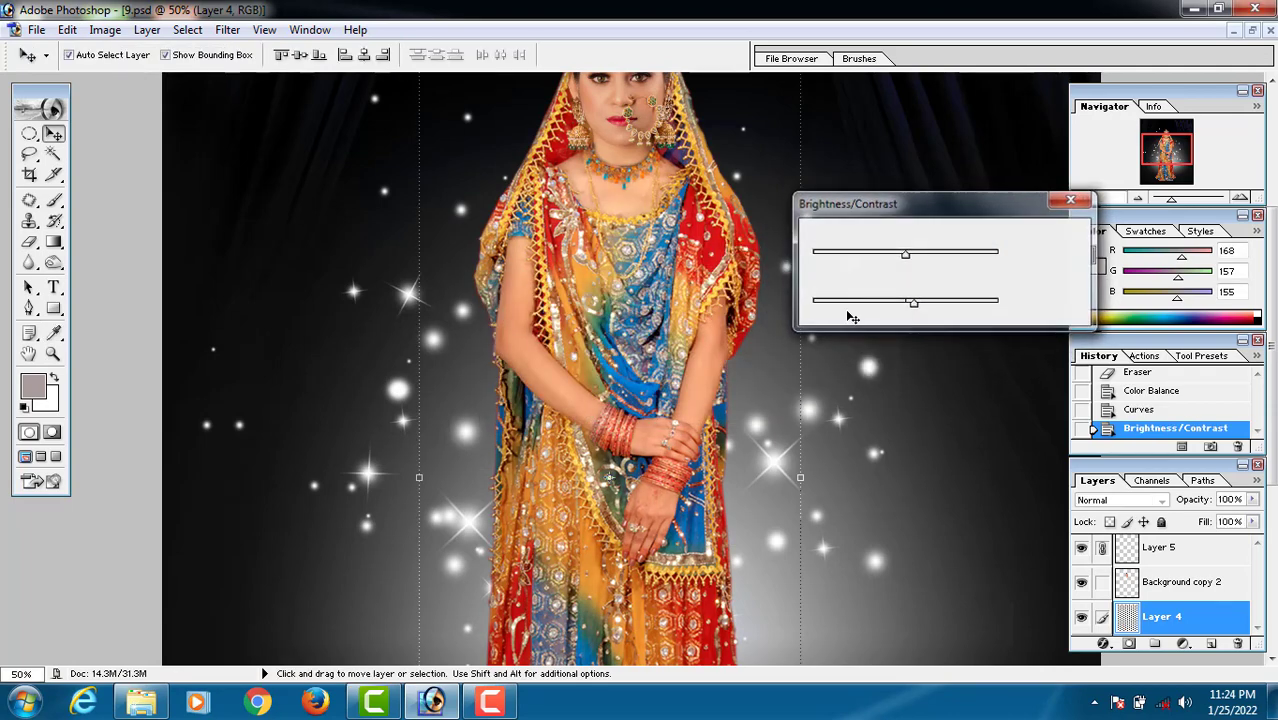
# Raise the contrast of the face layer, Background copy 2, to +4 with Brightness/Contrast.
pyautogui.moveTo(660, 268); pyautogui.dragTo(654, 408)
pyautogui.click(616, 229)
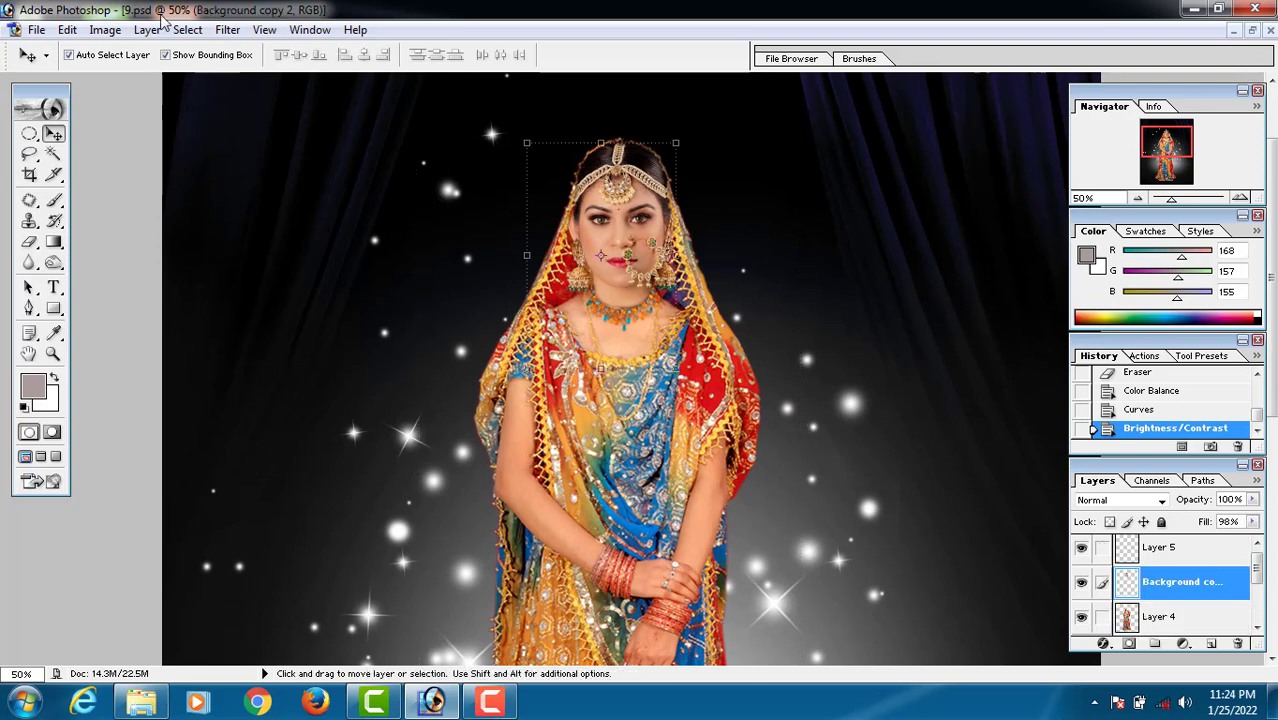
pyautogui.click(105, 29)
pyautogui.moveTo(150, 79)
pyautogui.click(347, 203)
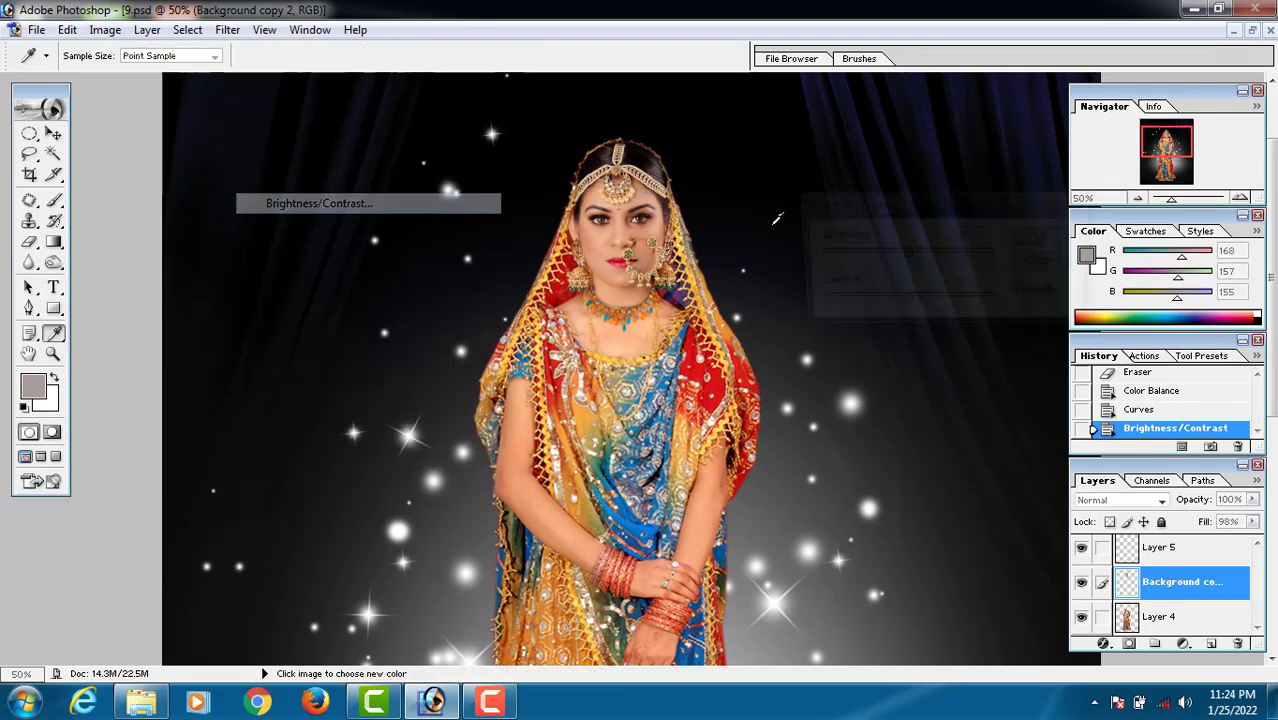
pyautogui.click(906, 305)
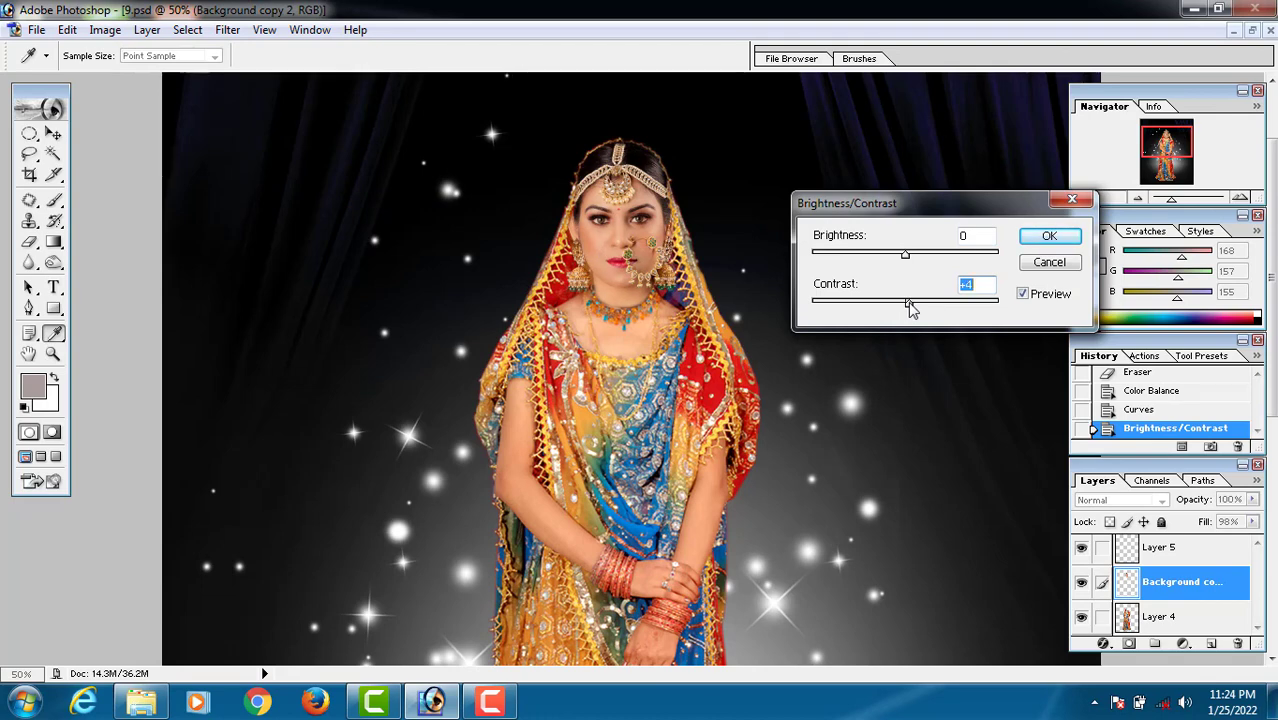
pyautogui.click(1049, 236)
pyautogui.press('v')
# Shift the midtones of Layer 4 toward yellow at -8 and slightly toward red with Color Balance.
pyautogui.click(697, 425)
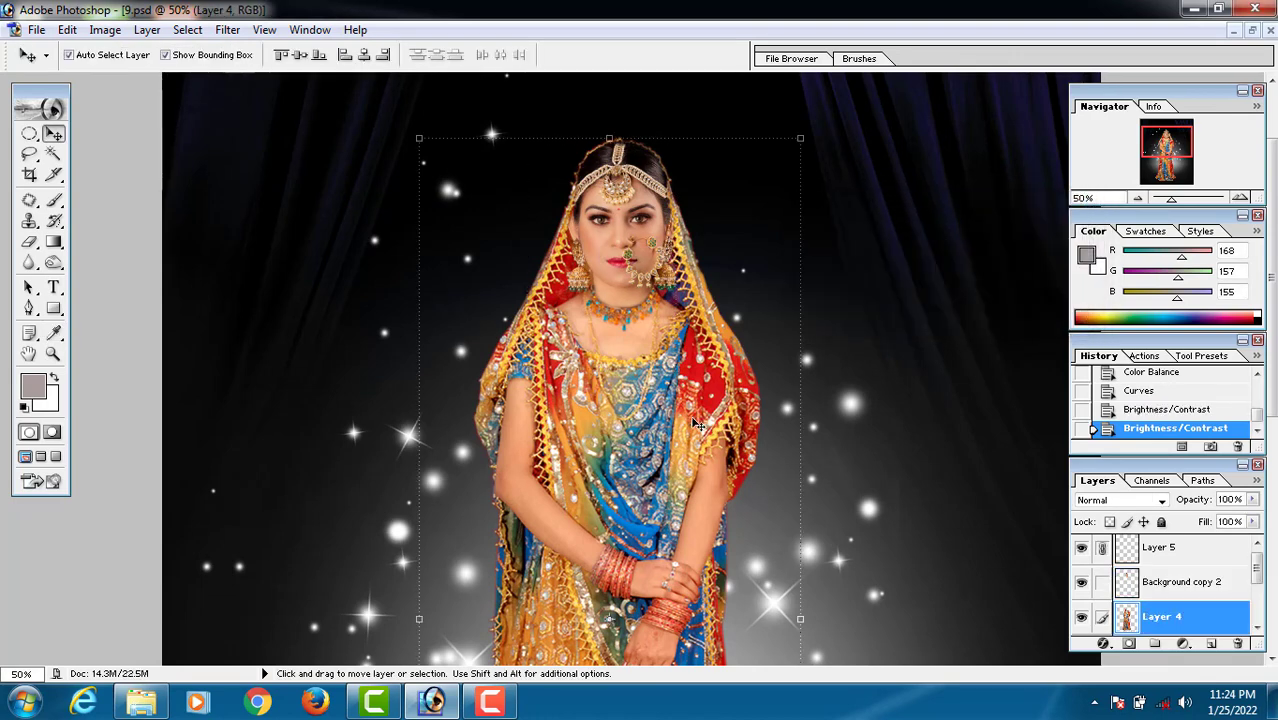
pyautogui.hotkey('ctrl', 'b')
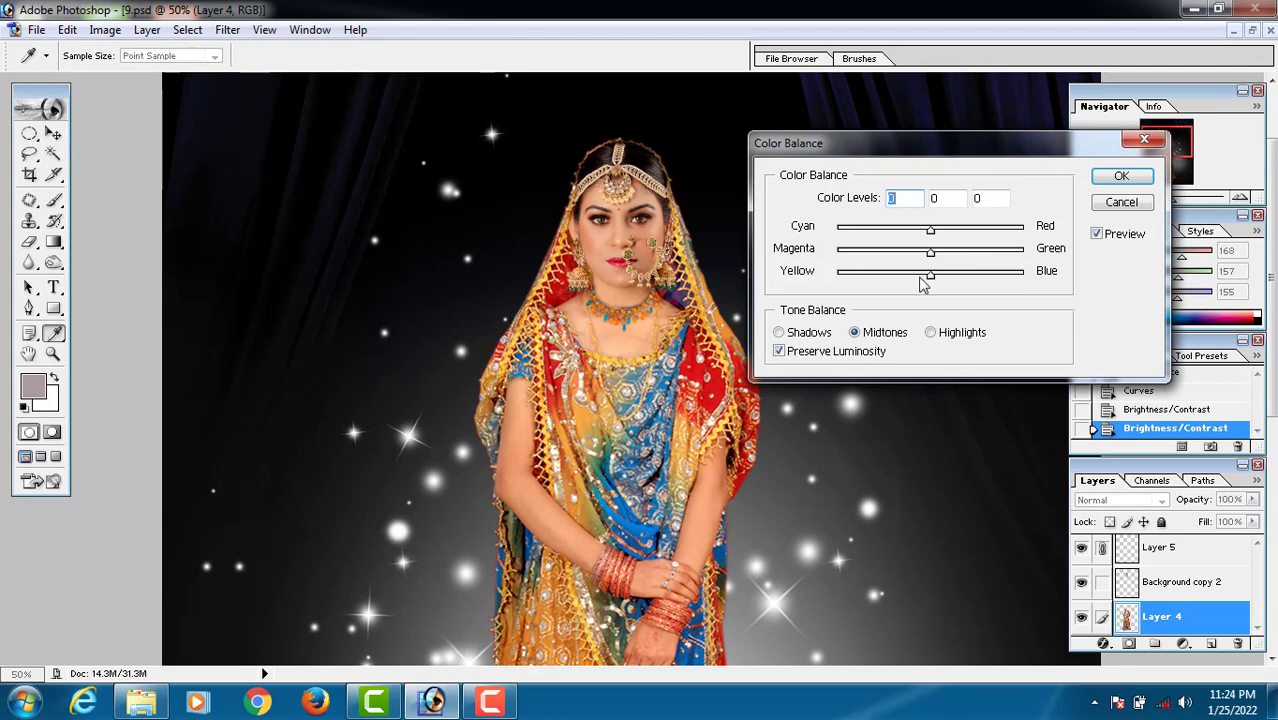
pyautogui.click(920, 276)
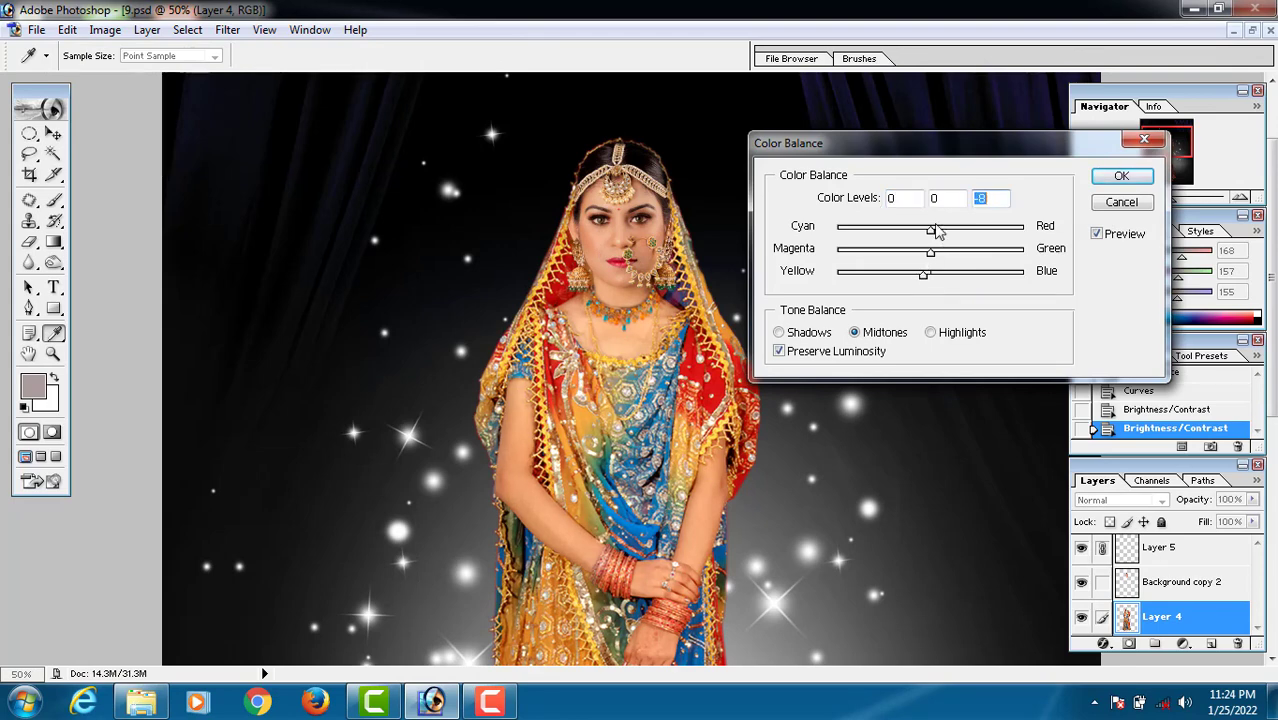
pyautogui.click(937, 230)
pyautogui.press('Return')
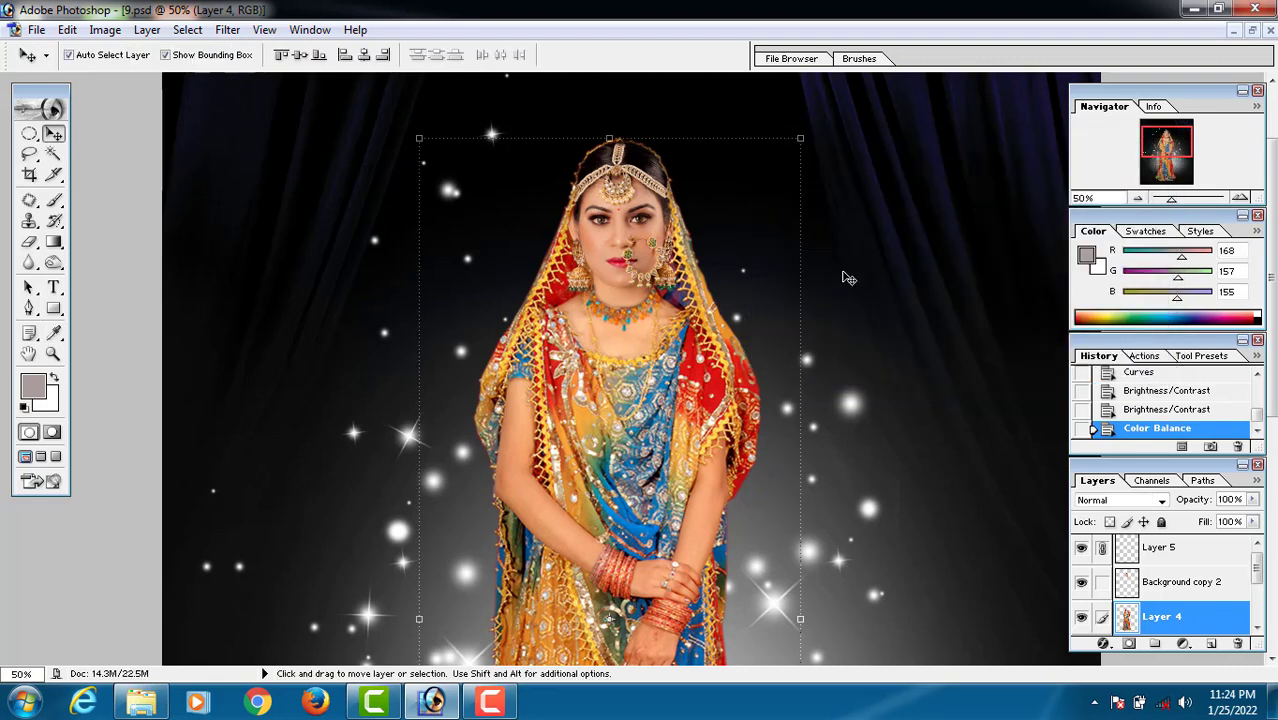
# Shift the costume figure's midtones toward blue at +9 with a second Color Balance adjustment on Layer 4.
pyautogui.hotkey('ctrl', 'b')
pyautogui.click(938, 274)
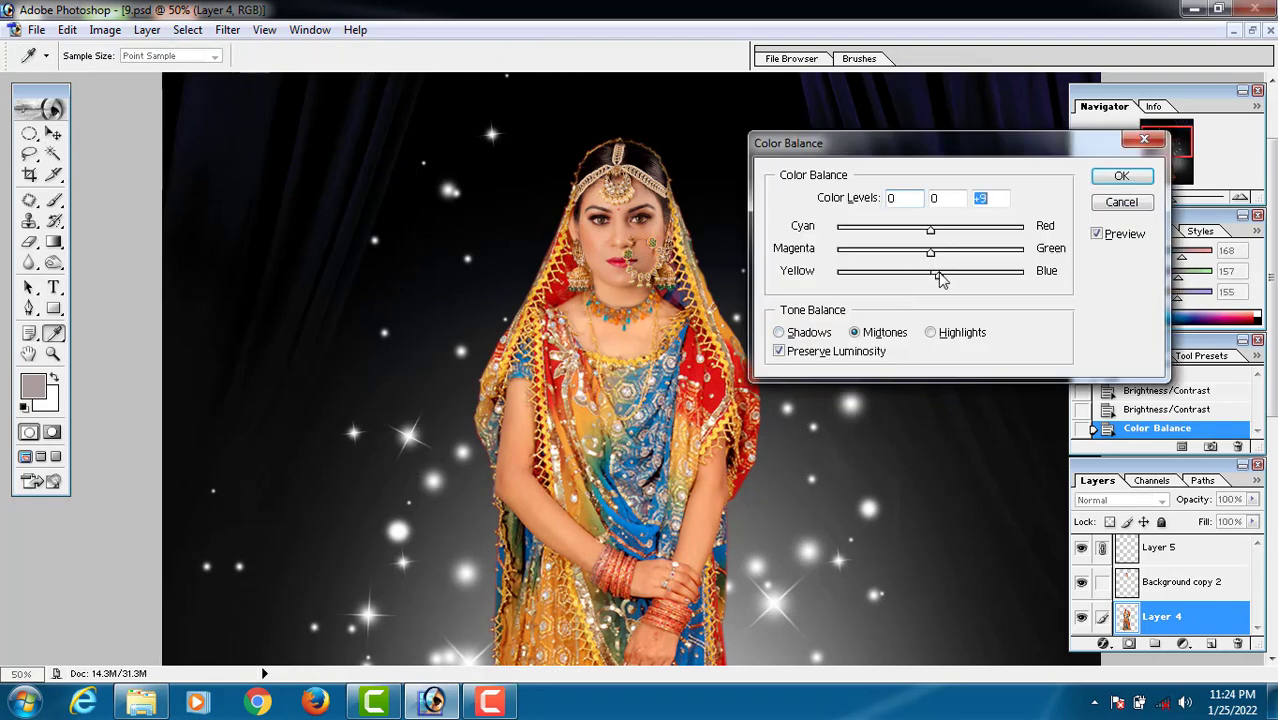
pyautogui.press('Return')
# Shift the midtones of the face layer, Background copy 2, toward yellow at -14 with Color Balance.
pyautogui.hotkey('alt', ']')
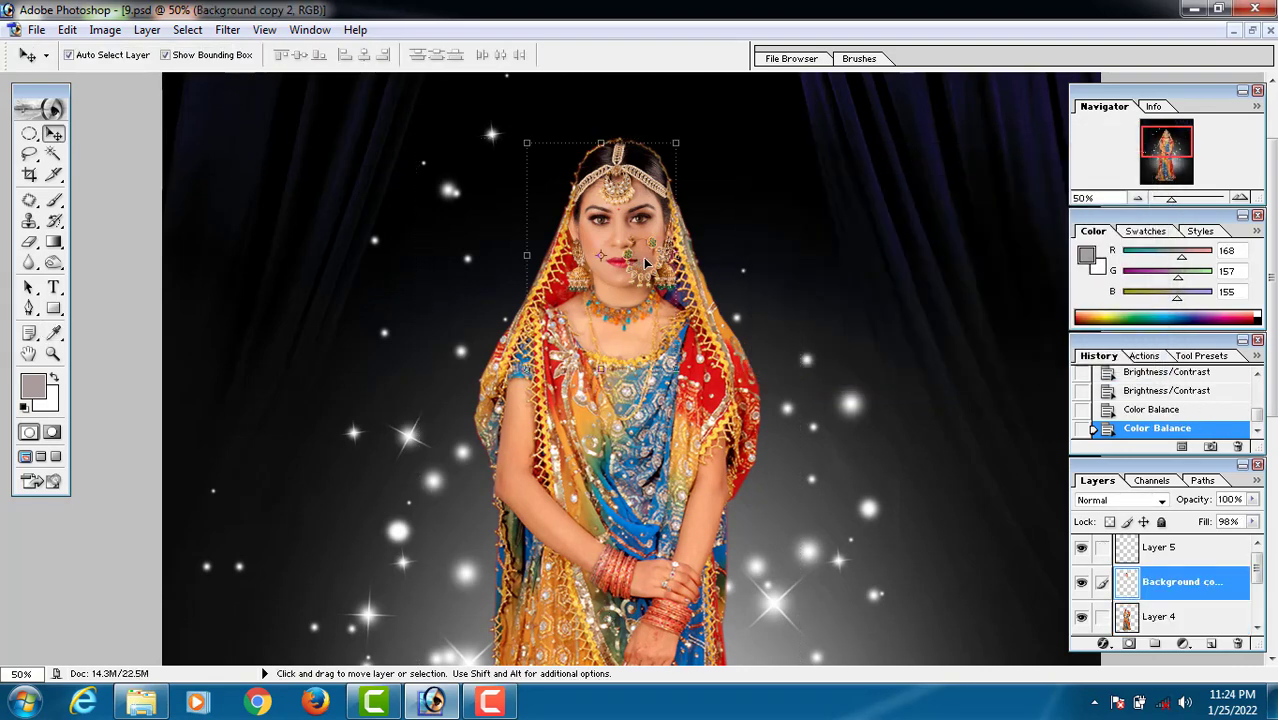
pyautogui.hotkey('ctrl', 'b')
pyautogui.click(938, 275)
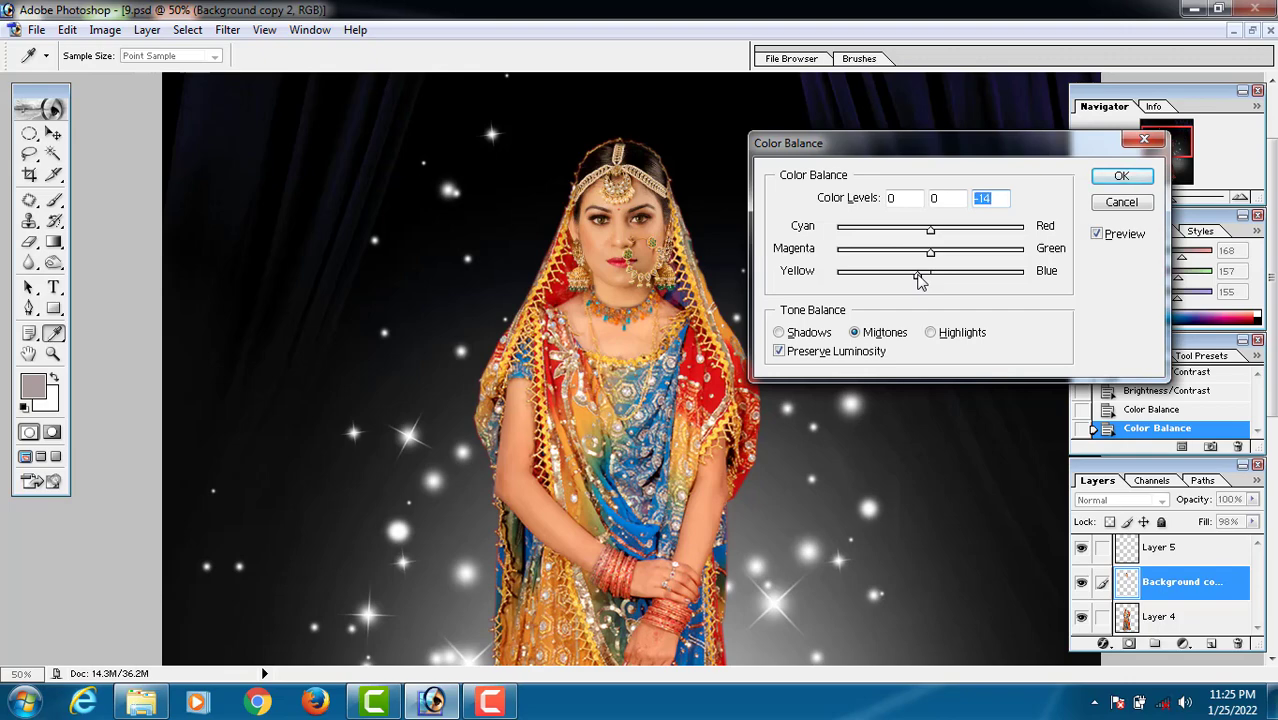
pyautogui.press('Return')
# Nudge the head on Background copy 2 down two small steps so the neck sits closer to the necklace.
pyautogui.keyDown('ctrl'); pyautogui.click(636, 319); pyautogui.keyUp('ctrl')
pyautogui.keyDown('ctrl'); pyautogui.click(637, 318); pyautogui.keyUp('ctrl')
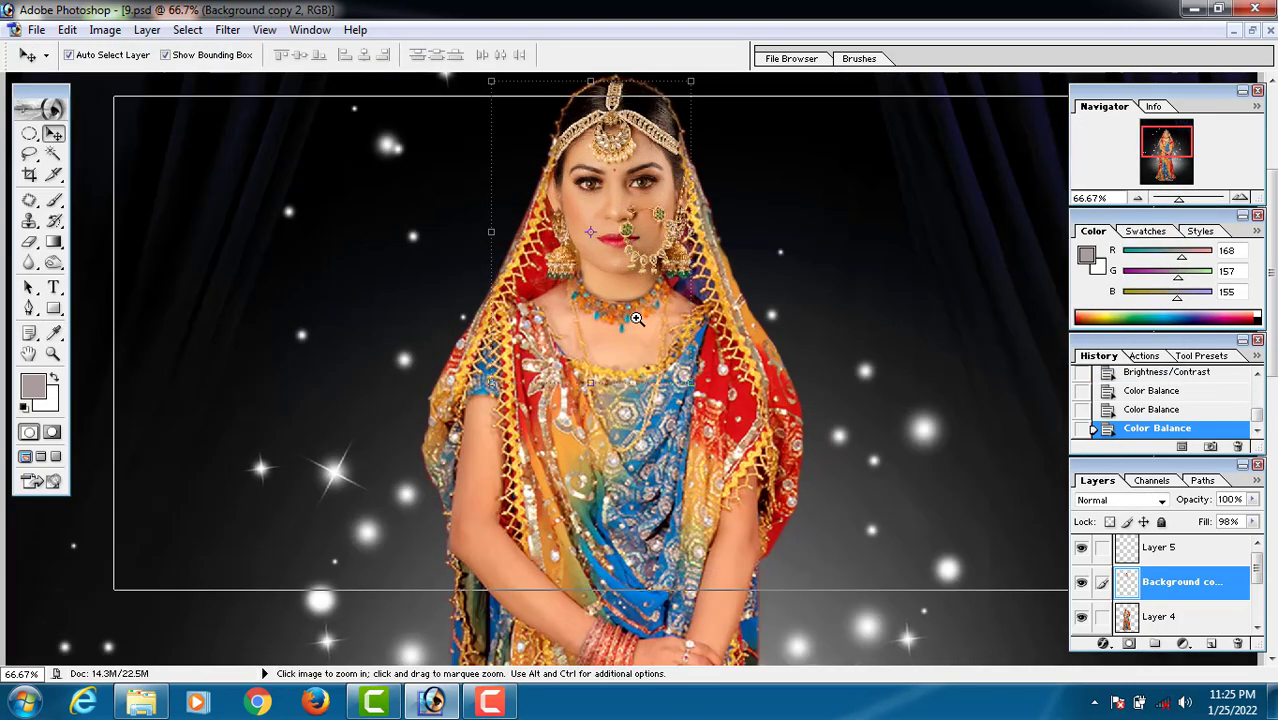
pyautogui.moveTo(641, 276)
pyautogui.mouseDown()
pyautogui.moveTo(637, 364)
pyautogui.moveTo(624, 269)
pyautogui.mouseUp()
pyautogui.keyDown('ctrl'); pyautogui.click(635, 344); pyautogui.keyUp('ctrl')
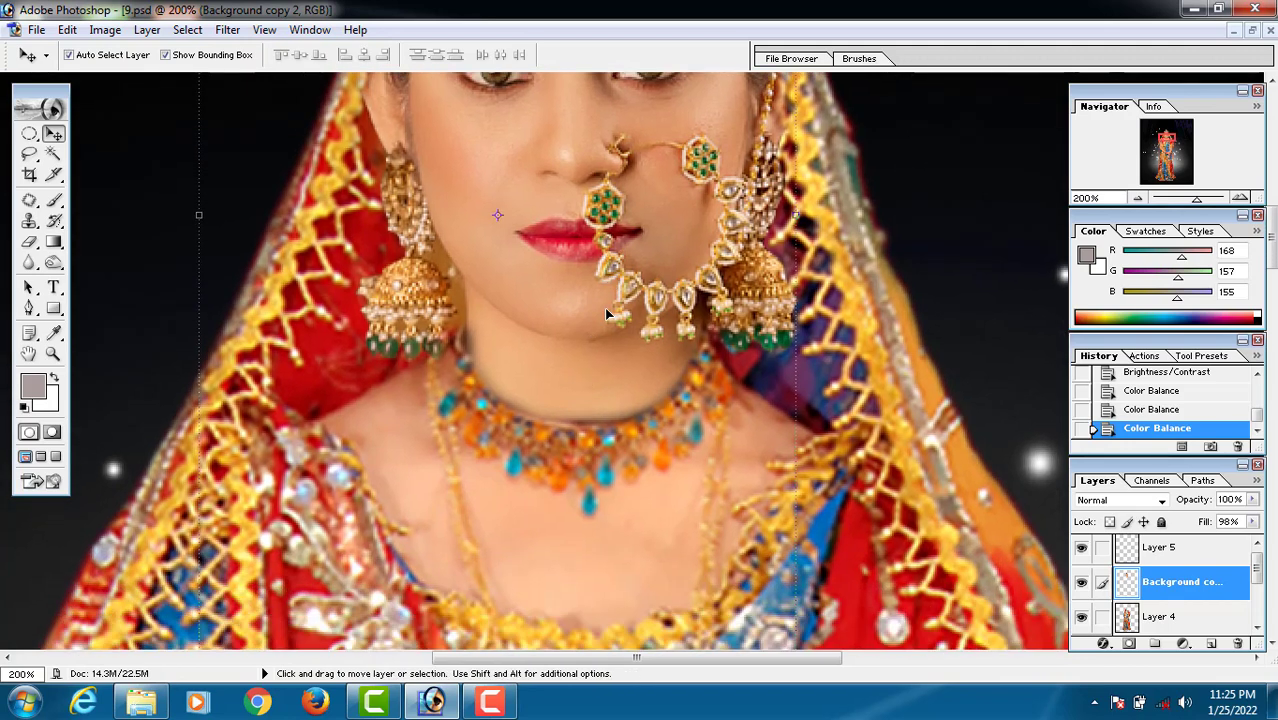
pyautogui.rightClick(601, 290)
pyautogui.click(609, 294)
pyautogui.press('Down')
pyautogui.press('Down')
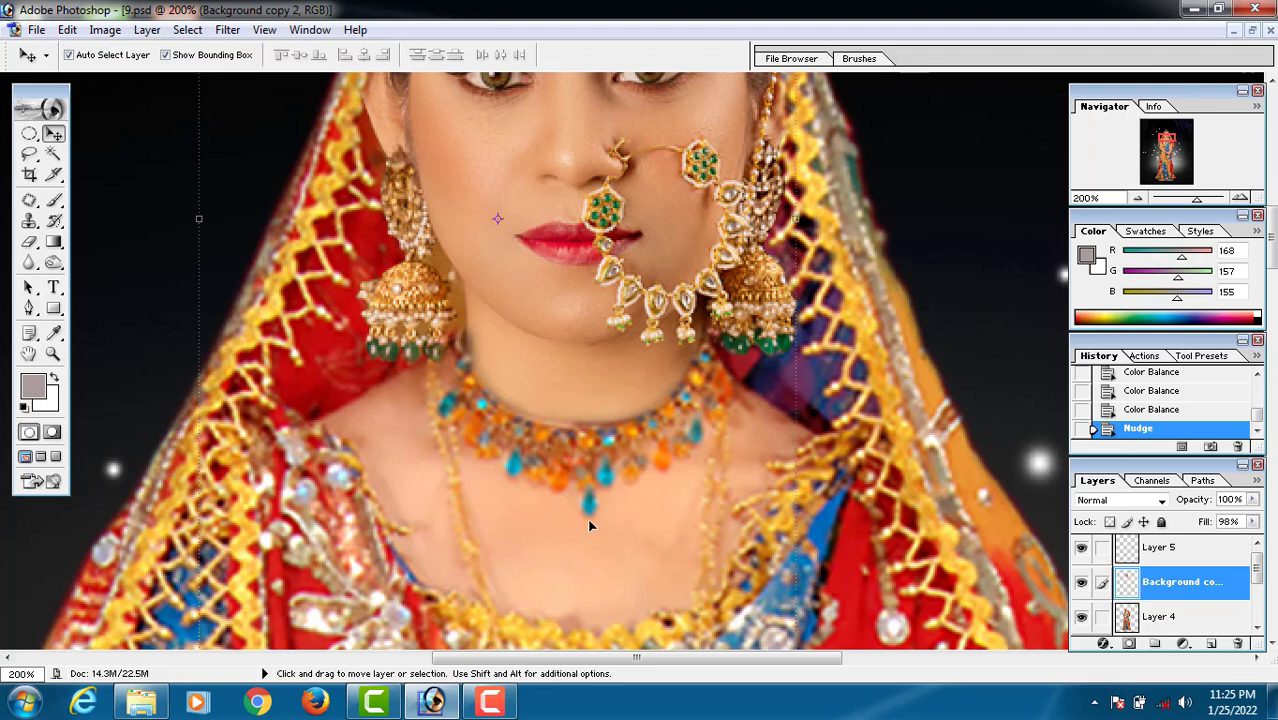
# Examine how the repositioned head matches the costume figure, both across the whole image and closer up.
pyautogui.hotkey('ctrl', '-')
pyautogui.hotkey('ctrl', '-')
pyautogui.moveTo(659, 270); pyautogui.dragTo(659, 328)
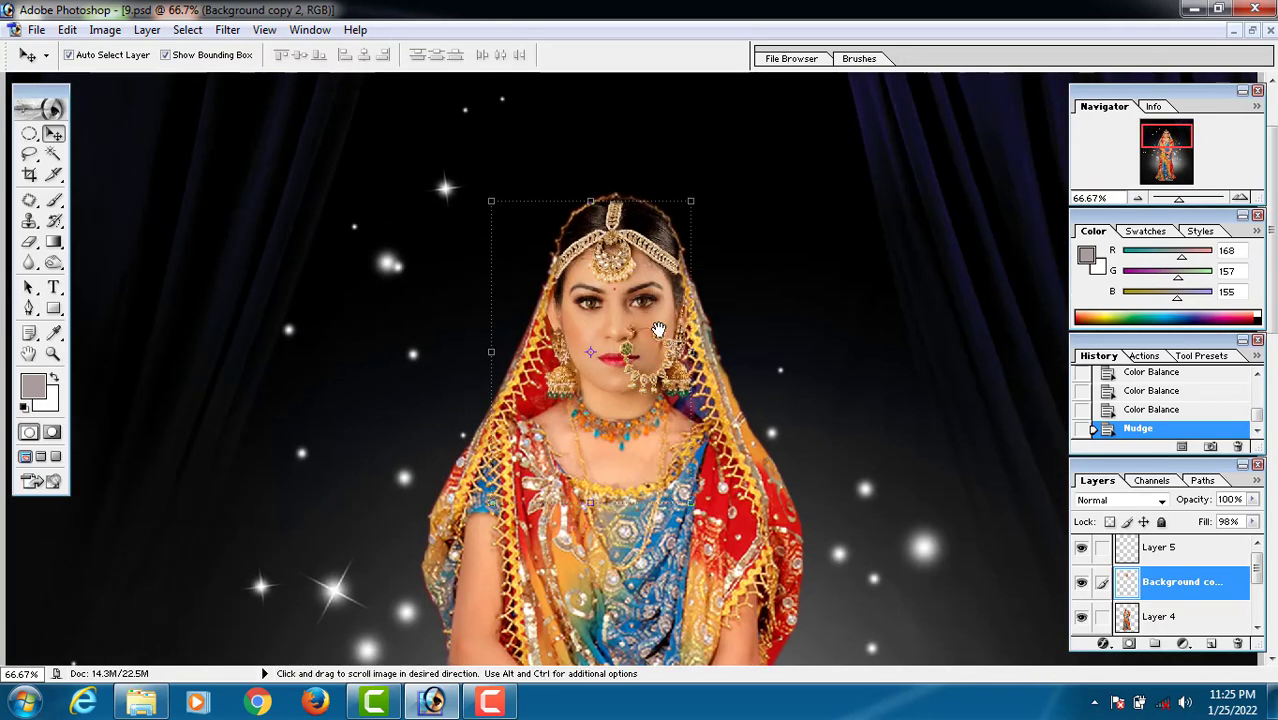
pyautogui.click(785, 530)
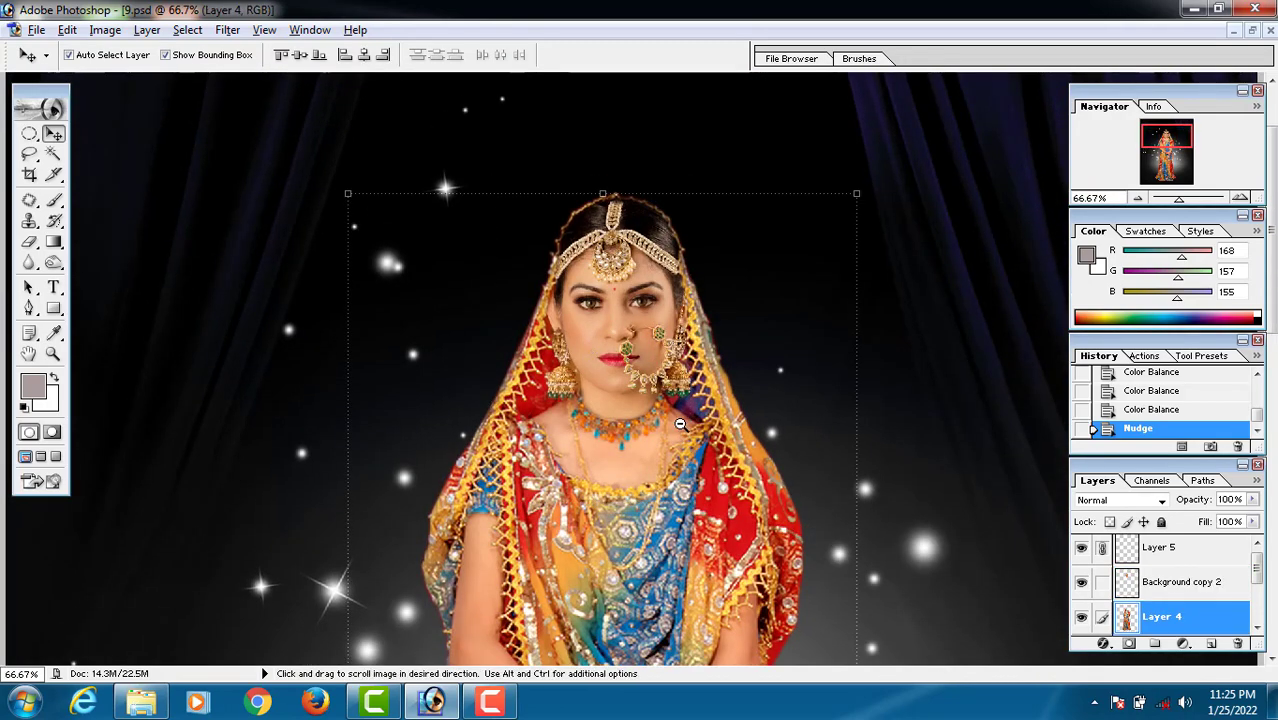
pyautogui.hotkey('ctrl', '-')
pyautogui.hotkey('ctrl', '-')
pyautogui.click(824, 373)
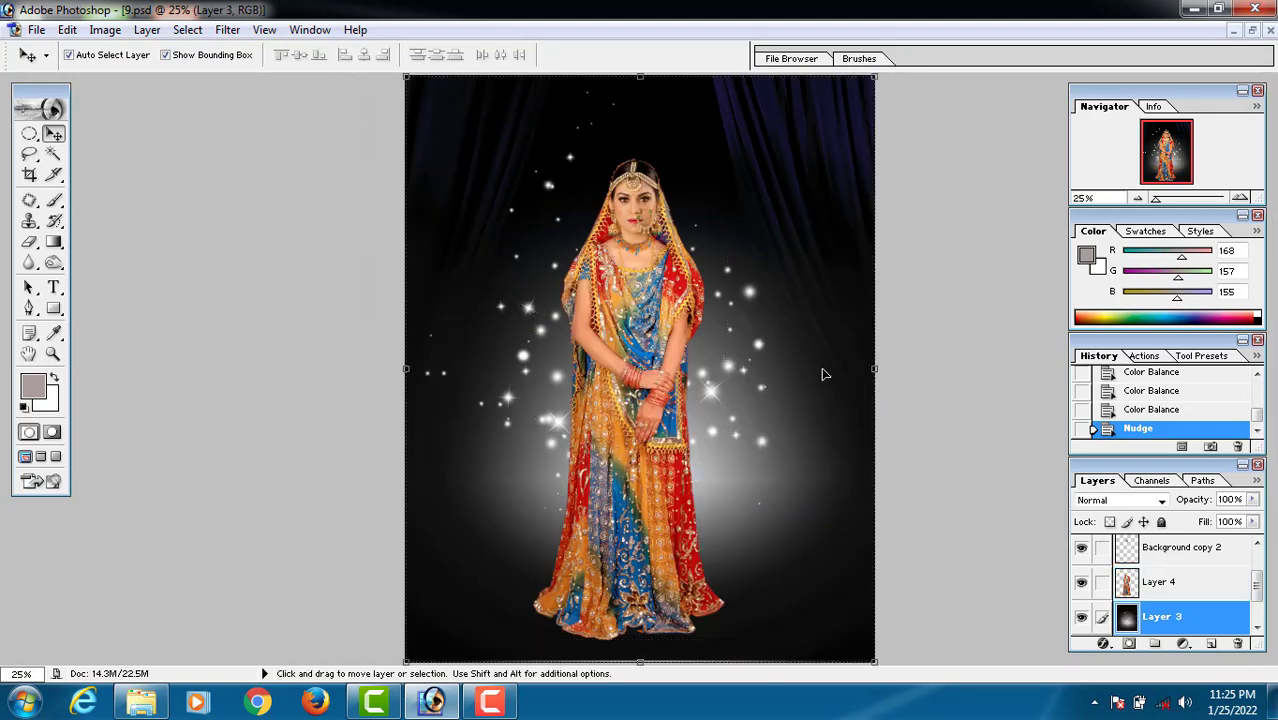
pyautogui.keyDown('ctrl'); pyautogui.click(655, 285); pyautogui.keyUp('ctrl')
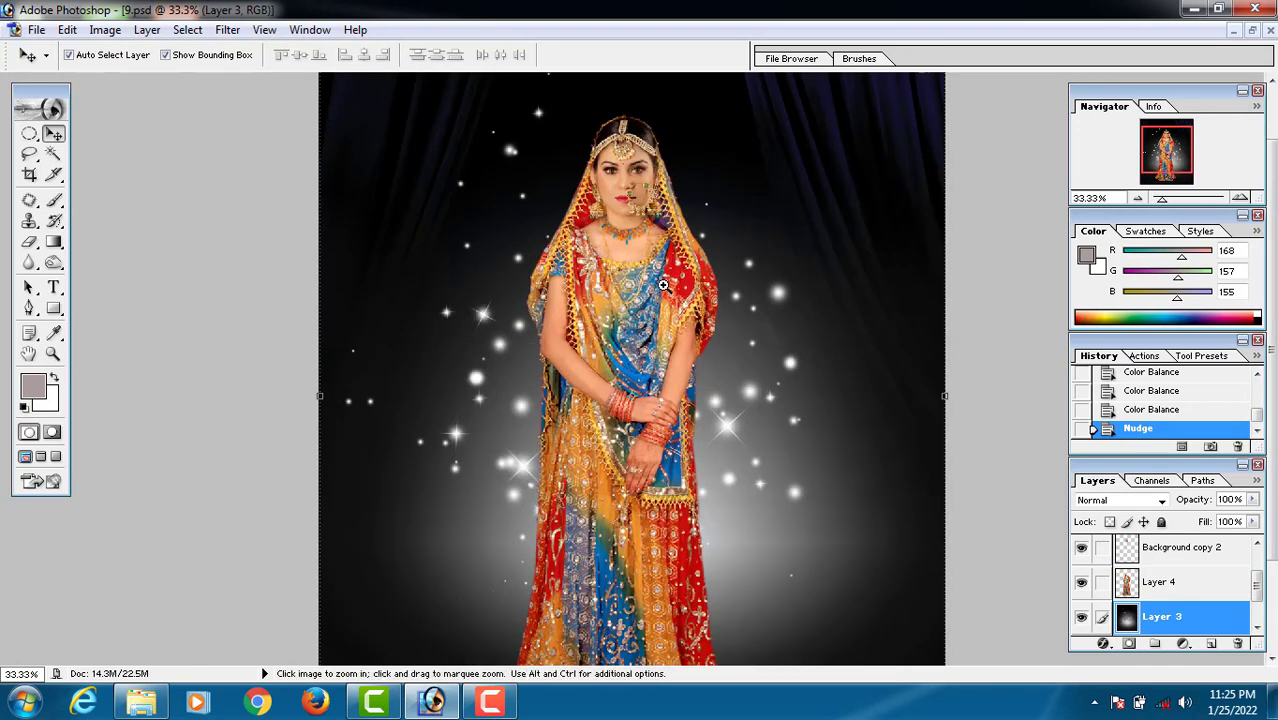
pyautogui.keyDown('ctrl'); pyautogui.click(663, 286); pyautogui.keyUp('ctrl')
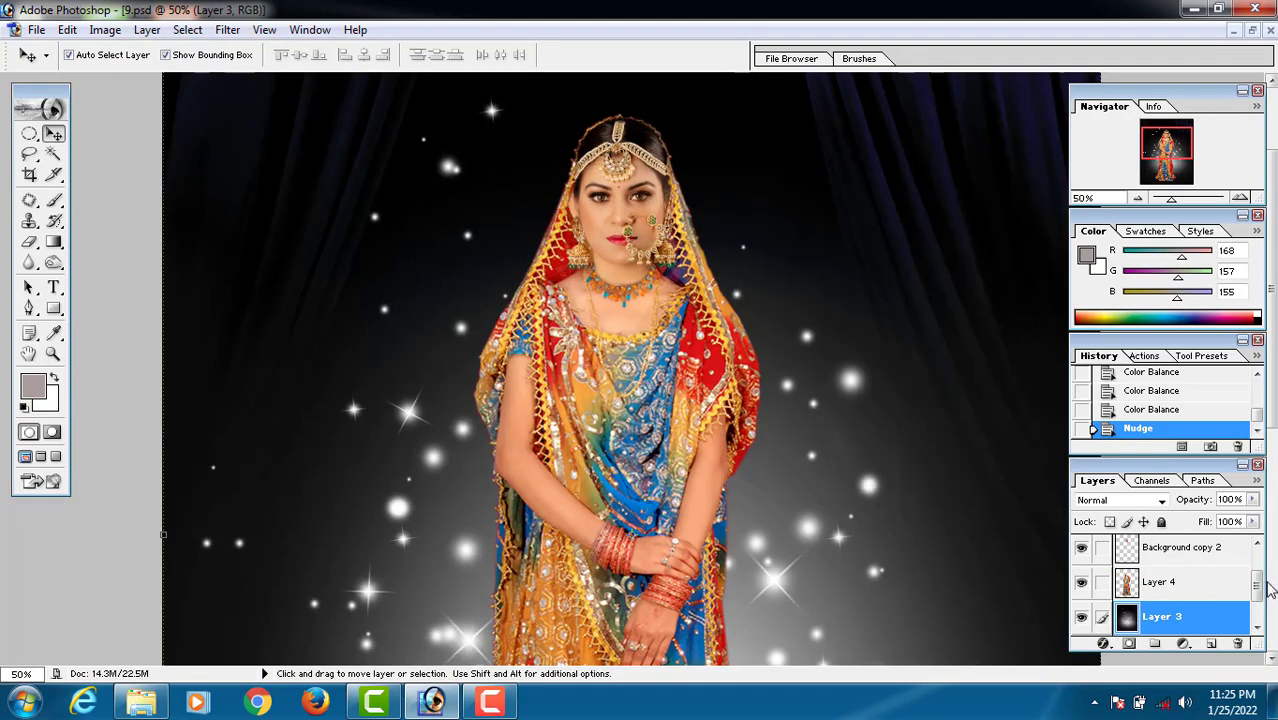
# Try to merge Layer 5 with its linked costume layer.
pyautogui.scroll(2, 1256, 590)
pyautogui.click(1178, 558)
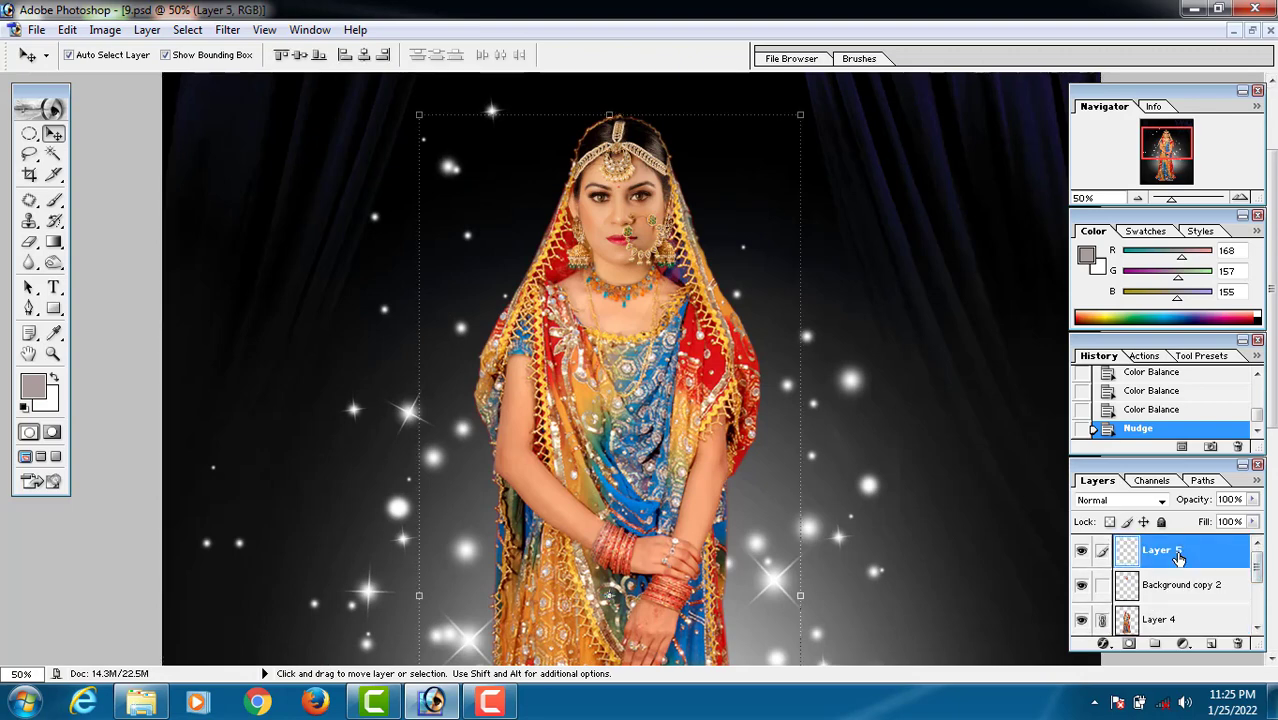
pyautogui.hotkey('ctrl', 'e')
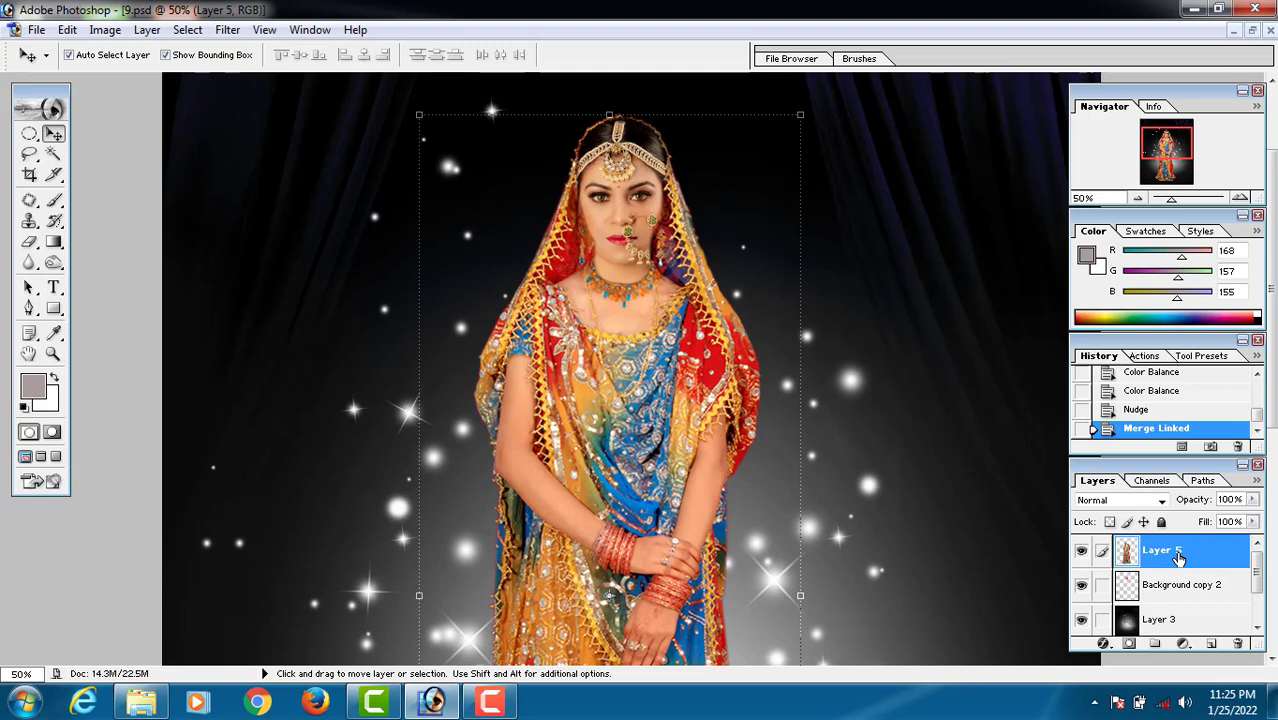
pyautogui.hotkey('ctrl', 'z')
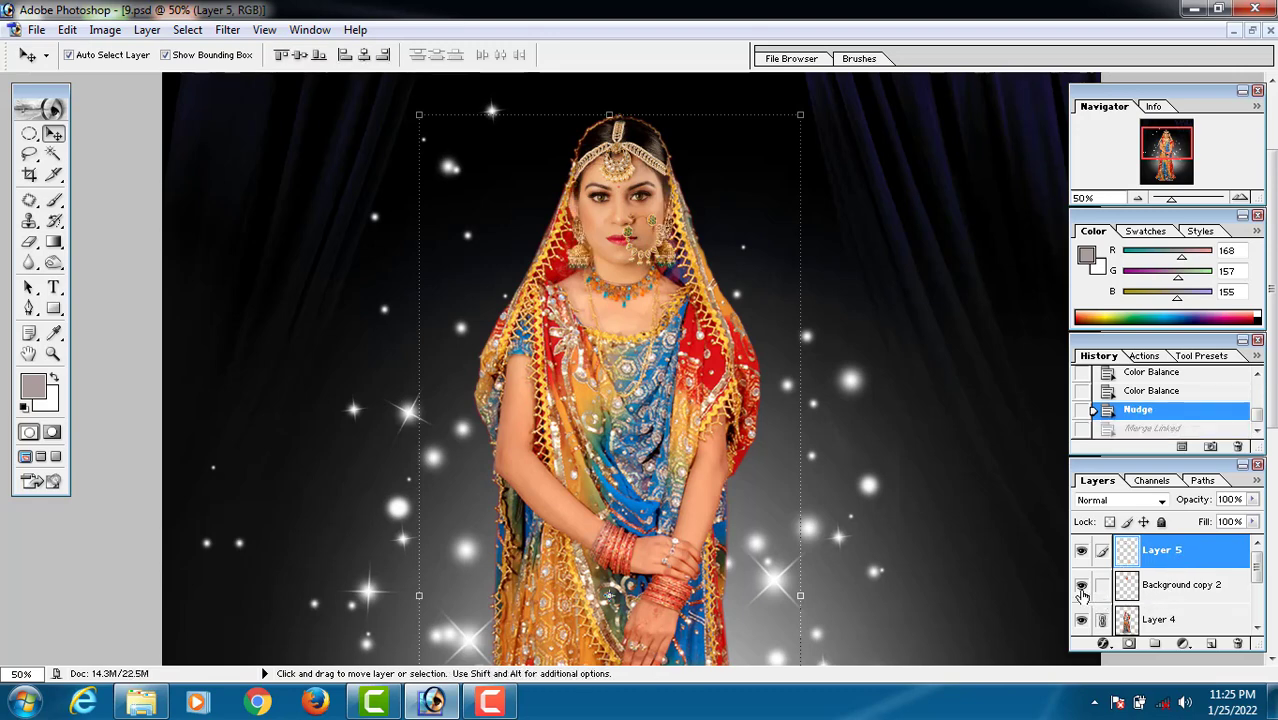
# Check the face layer by toggling its visibility, and merge Background copy 2 down into Layer 4.
pyautogui.click(1081, 588)
pyautogui.click(1081, 588)
pyautogui.click(1179, 590)
pyautogui.hotkey('ctrl', 'e')
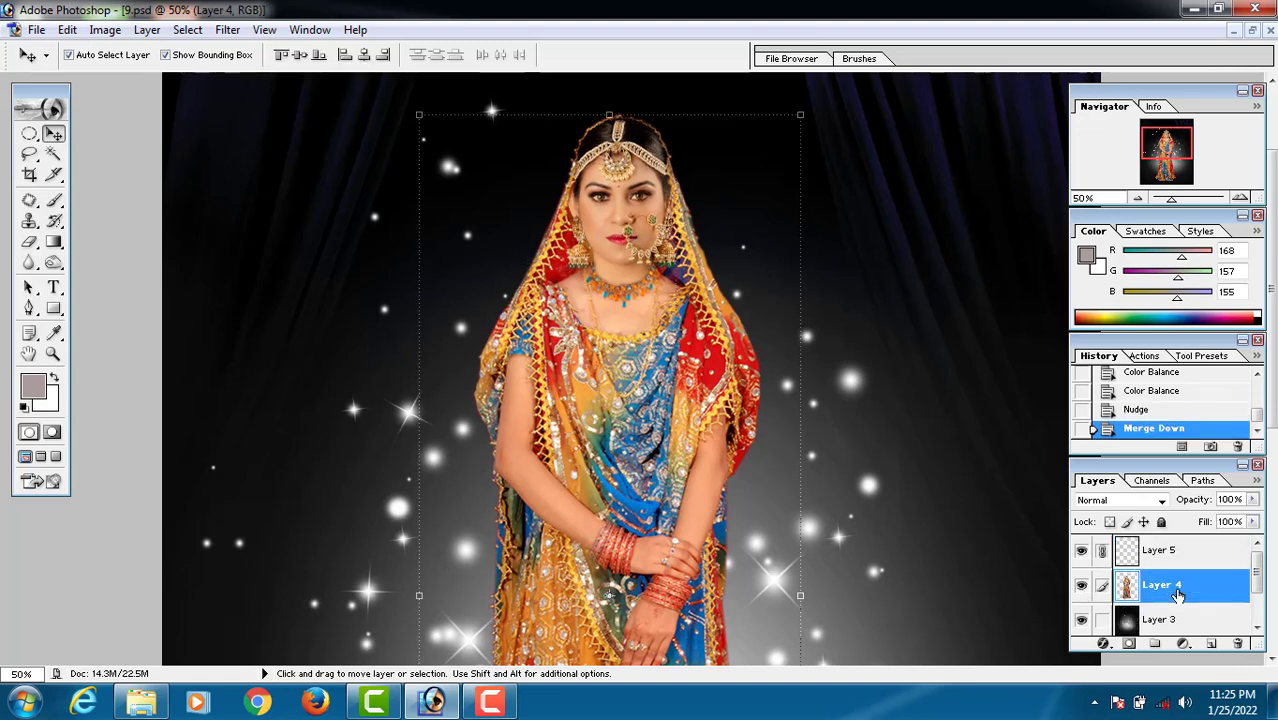
# Raise the contrast of the merged bride figure on Layer 4 to +6 with Brightness/Contrast.
pyautogui.moveTo(644, 391); pyautogui.dragTo(647, 298)
pyautogui.keyDown('alt'); pyautogui.click(649, 304); pyautogui.keyUp('alt')
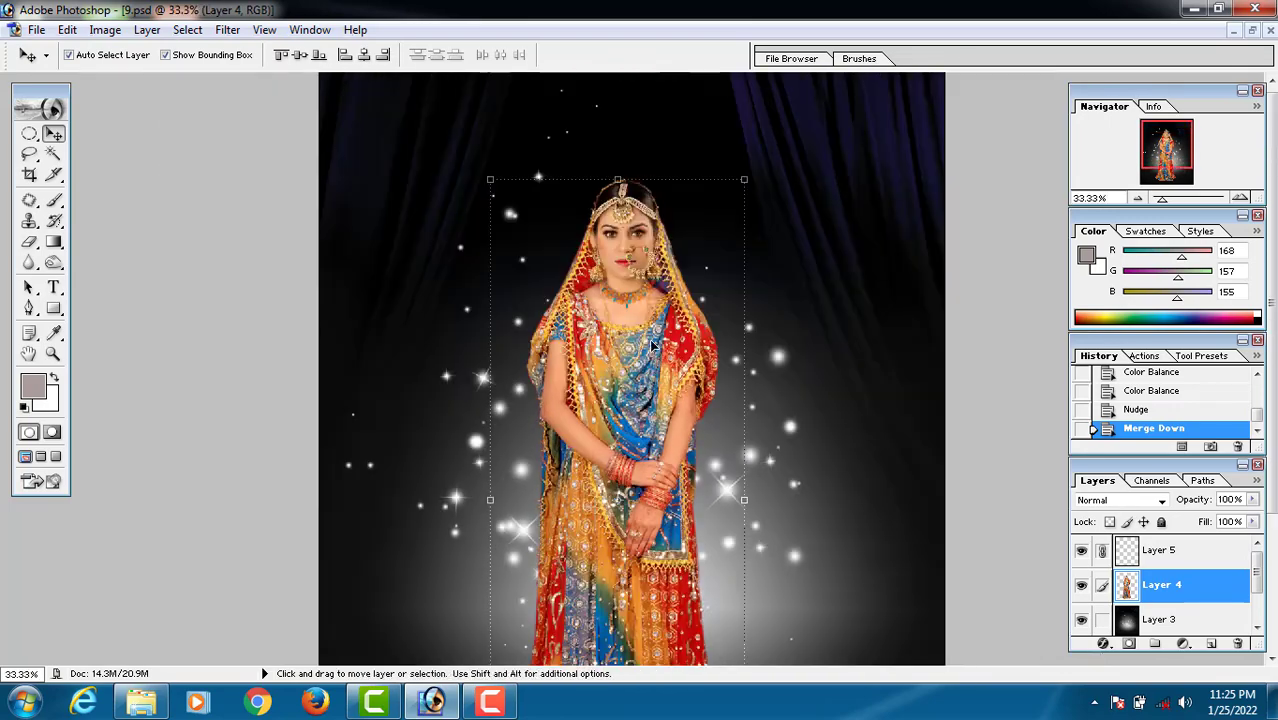
pyautogui.hotkey('ctrl', '-')
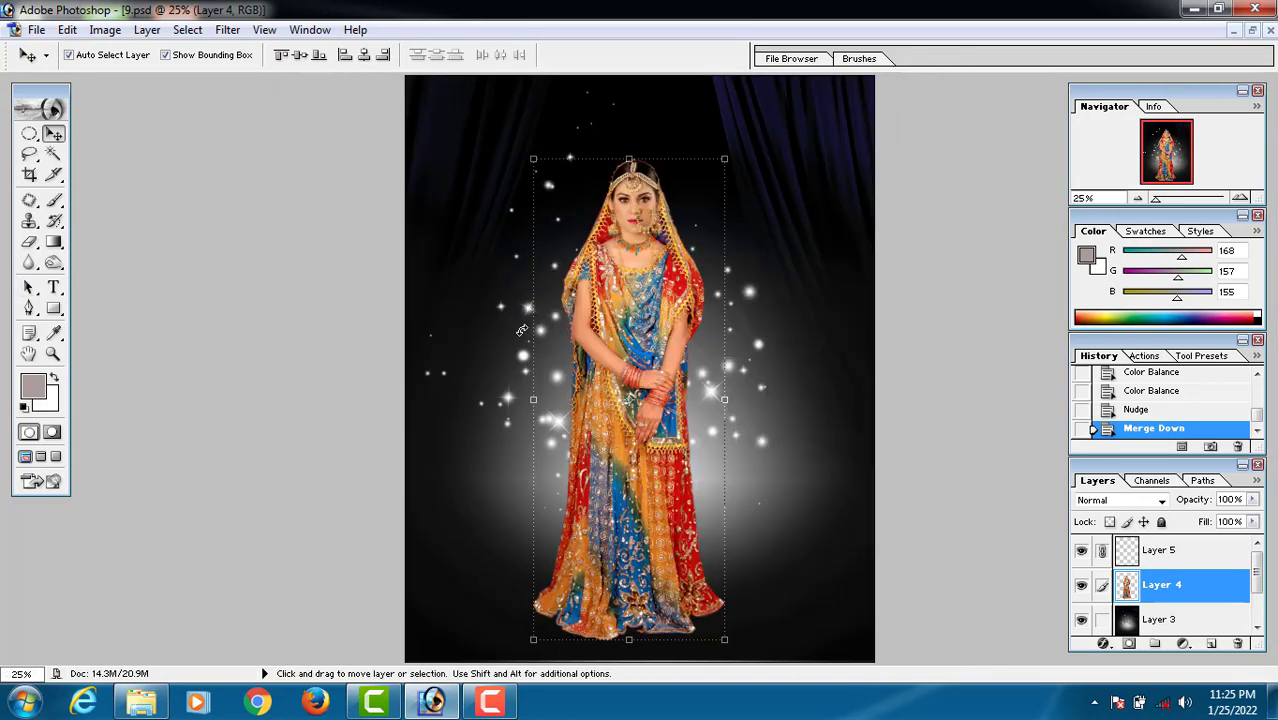
pyautogui.hotkey('ctrl', '+')
pyautogui.hotkey('ctrl', '+')
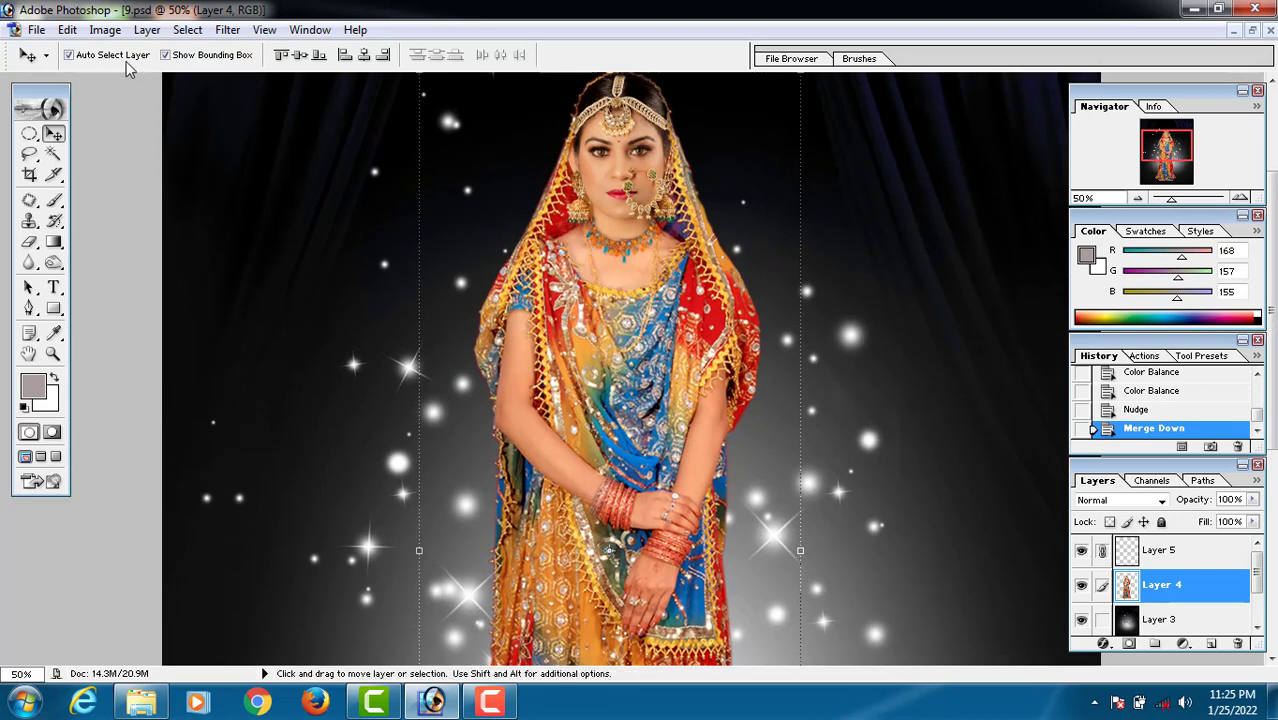
pyautogui.click(225, 29)
pyautogui.moveTo(110, 31)
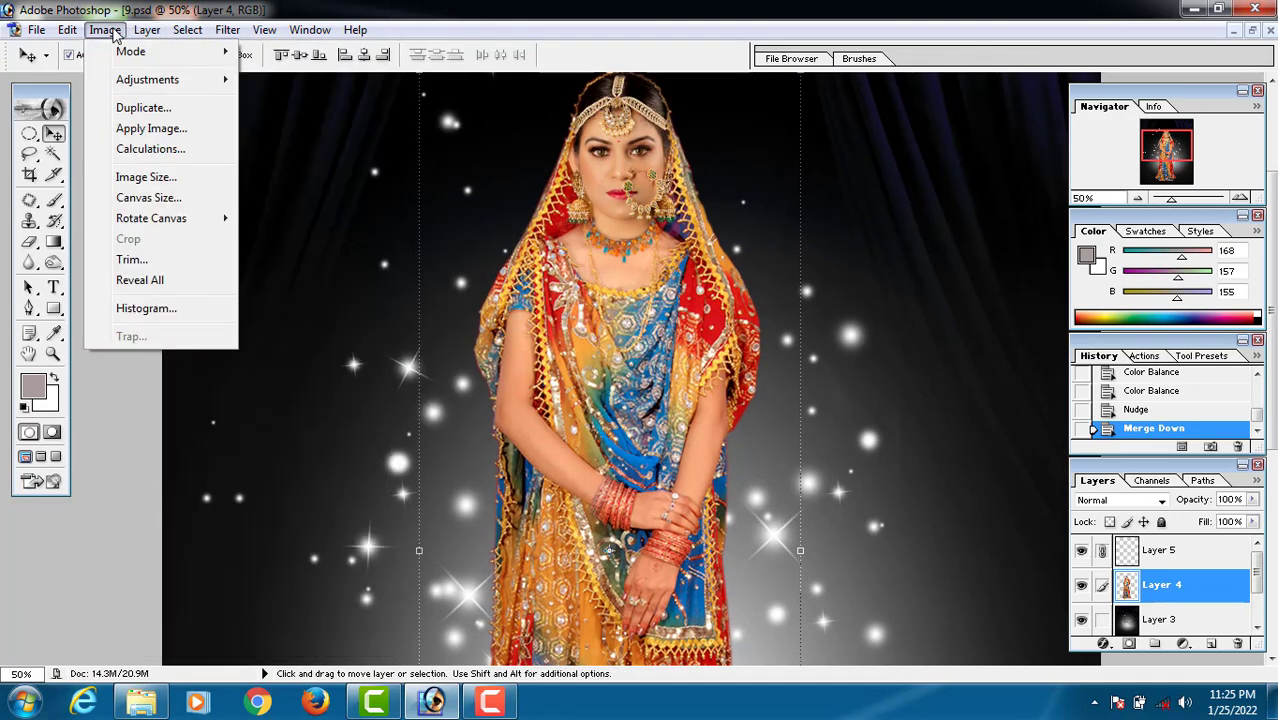
pyautogui.moveTo(170, 82)
pyautogui.click(337, 204)
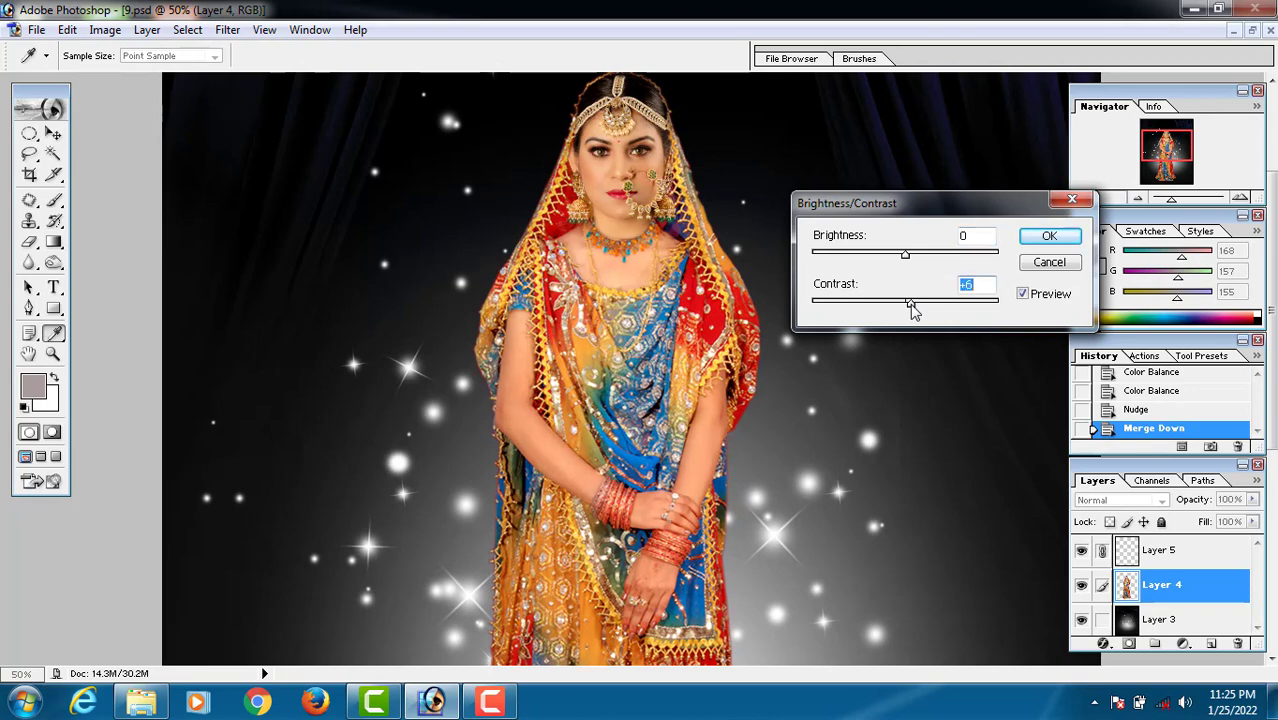
pyautogui.press('Return')
pyautogui.press('v')
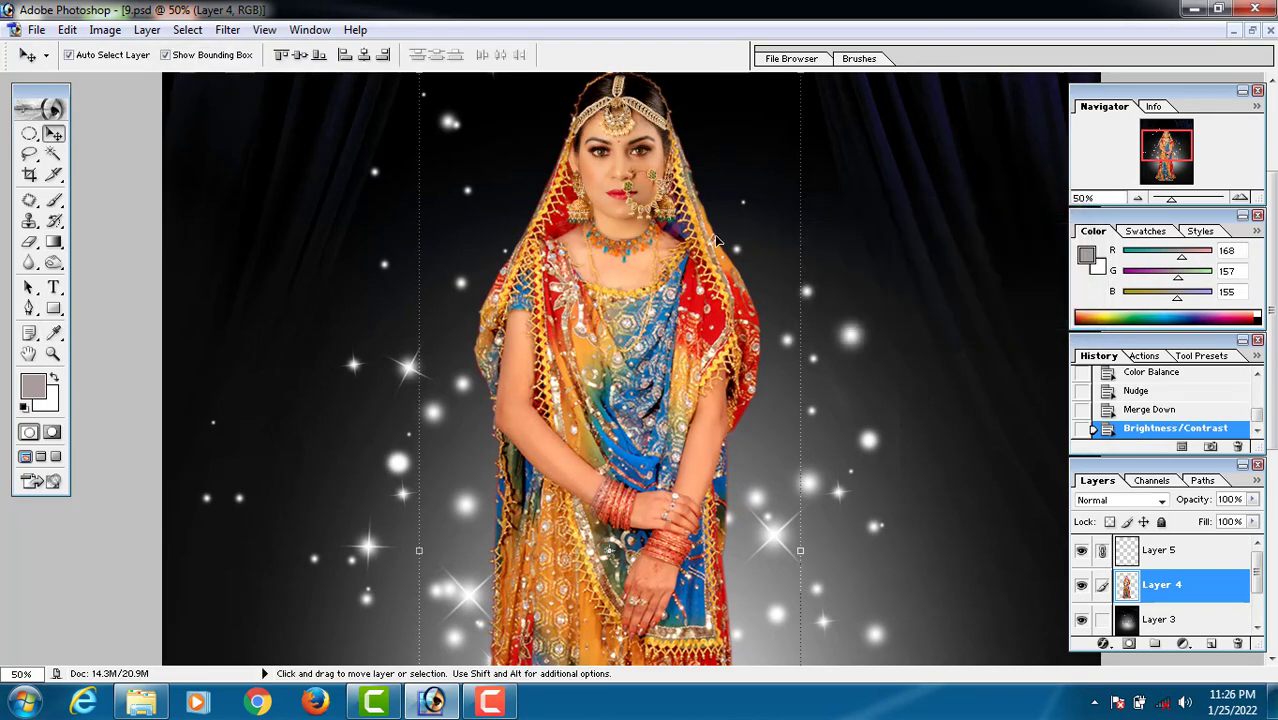
# Inspect the merged bride figure close up, from the face and jewellery down over the costume.
pyautogui.keyDown('ctrl'); pyautogui.click(625, 228); pyautogui.keyUp('ctrl')
pyautogui.keyDown('ctrl'); pyautogui.click(627, 230); pyautogui.keyUp('ctrl')
pyautogui.keyDown('ctrl'); pyautogui.click(644, 271); pyautogui.keyUp('ctrl')
pyautogui.moveTo(642, 419); pyautogui.dragTo(634, 129)
pyautogui.moveTo(632, 388); pyautogui.dragTo(631, 255)
pyautogui.moveTo(628, 350); pyautogui.dragTo(624, 266)
pyautogui.keyDown('alt'); pyautogui.click(625, 305); pyautogui.keyUp('alt')
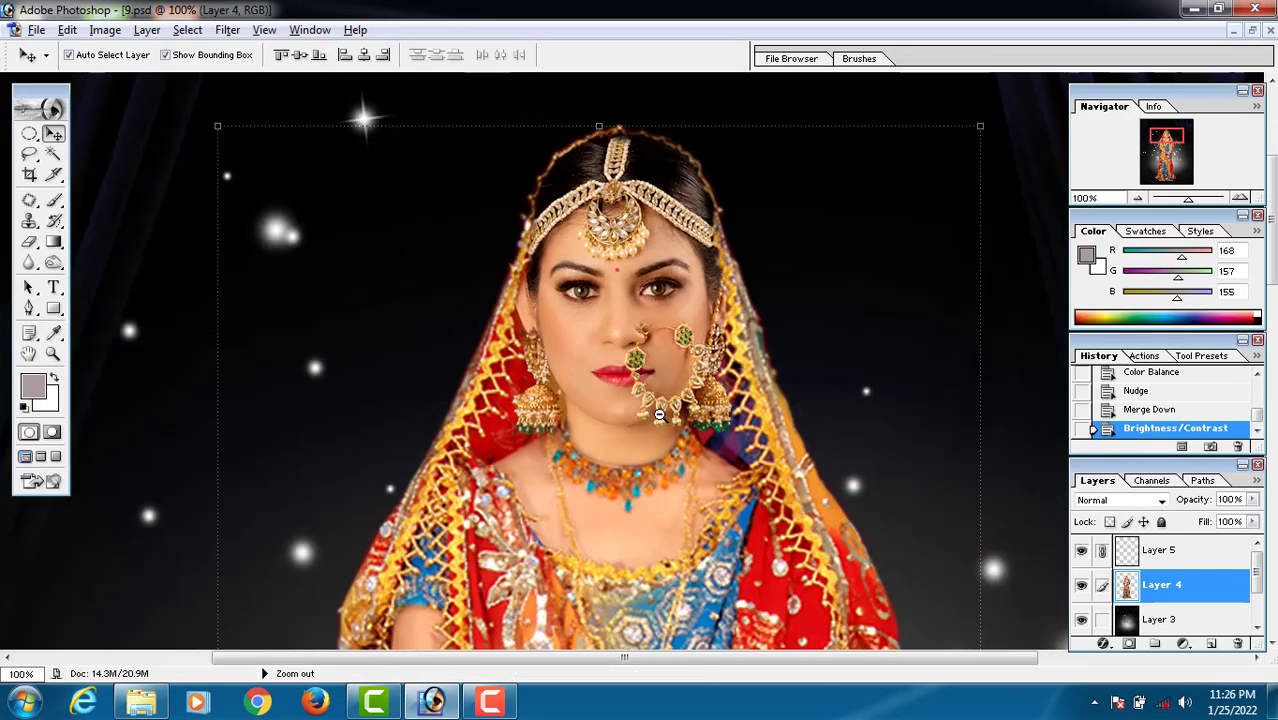
# Check the full-length bride figure against the dark curtain backdrop.
pyautogui.keyDown('alt'); pyautogui.click(638, 335); pyautogui.keyUp('alt')
pyautogui.keyDown('alt'); pyautogui.click(652, 370); pyautogui.keyUp('alt')
pyautogui.keyDown('alt'); pyautogui.click(665, 400); pyautogui.keyUp('alt')
pyautogui.keyDown('alt'); pyautogui.click(665, 400); pyautogui.keyUp('alt')
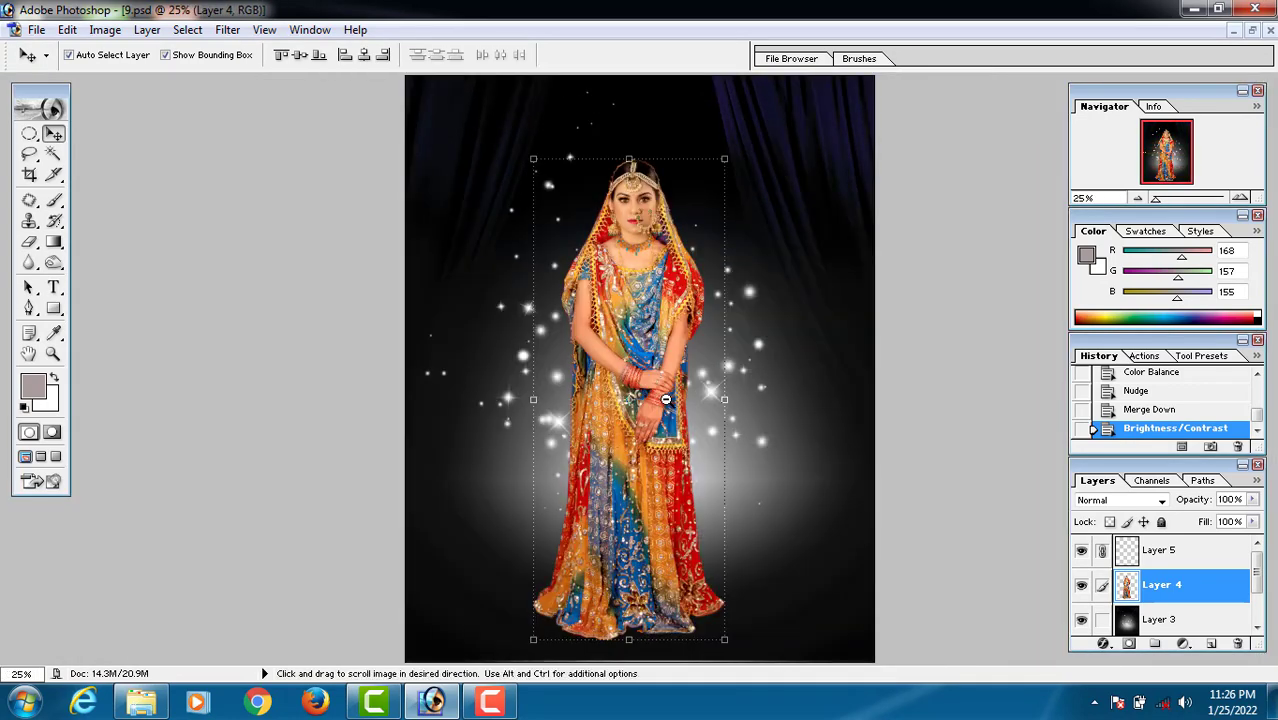
pyautogui.keyDown('ctrl'); pyautogui.click(656, 327); pyautogui.keyUp('ctrl')
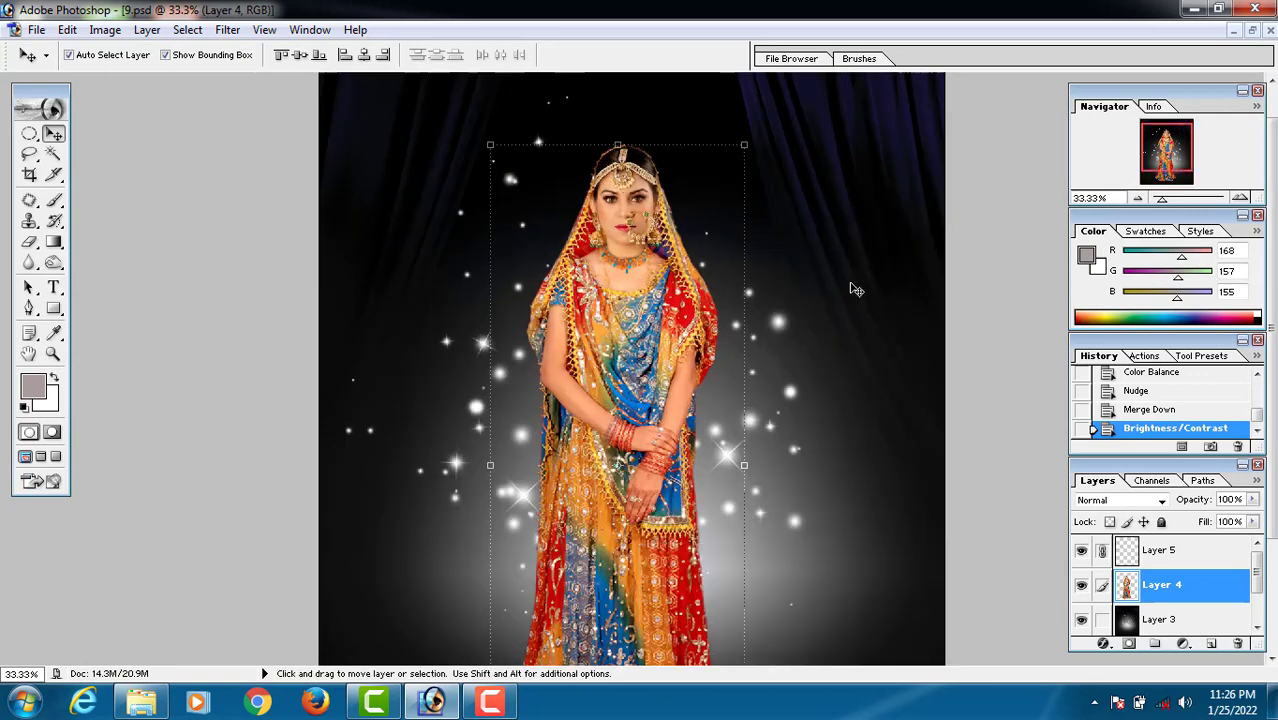
# Tint the backdrop on Layer 3 blue with Selective Color, setting Neutrals to Cyan +62, Magenta -15 and Yellow -47.
pyautogui.click(877, 262)
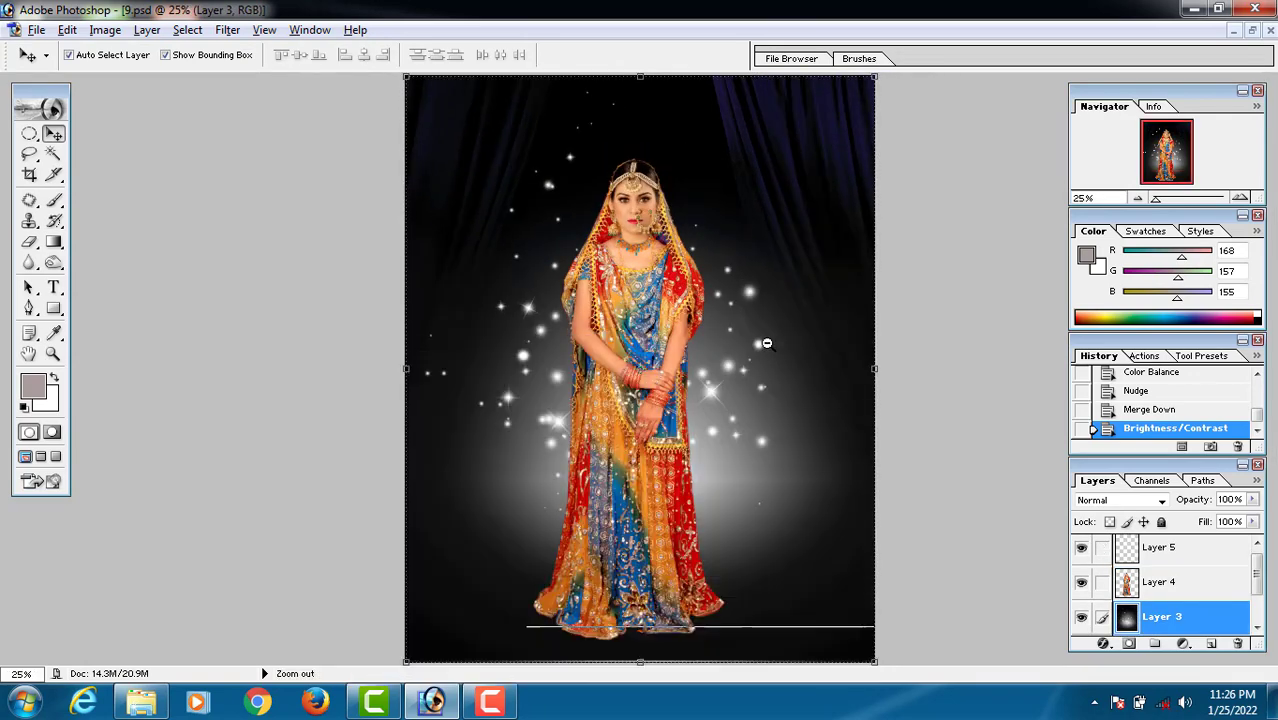
pyautogui.keyDown('alt'); pyautogui.click(767, 343); pyautogui.keyUp('alt')
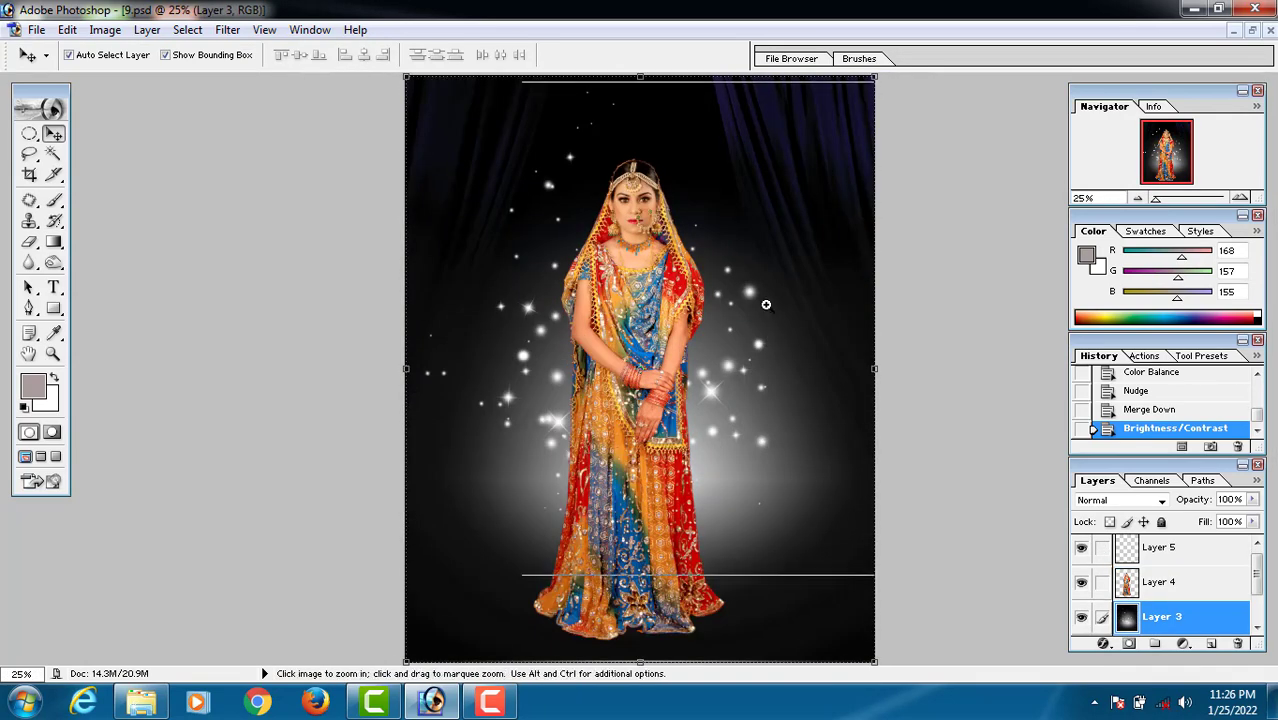
pyautogui.click(105, 29)
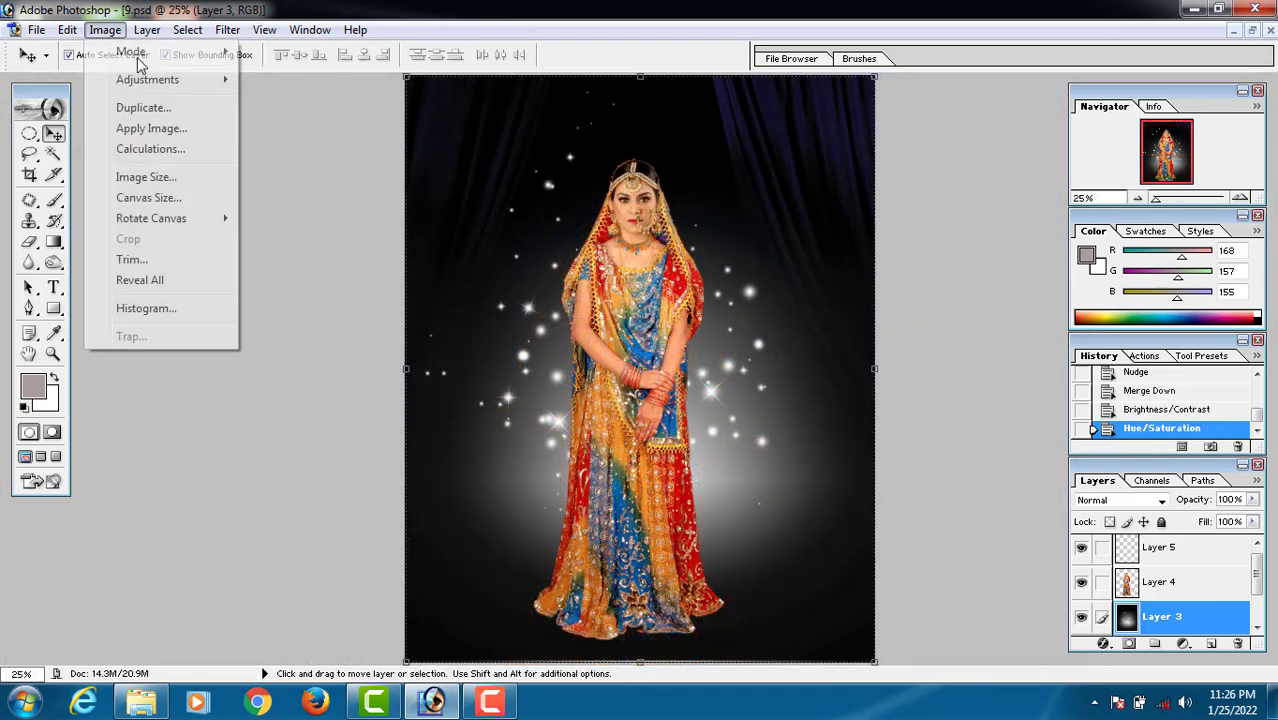
pyautogui.moveTo(140, 80)
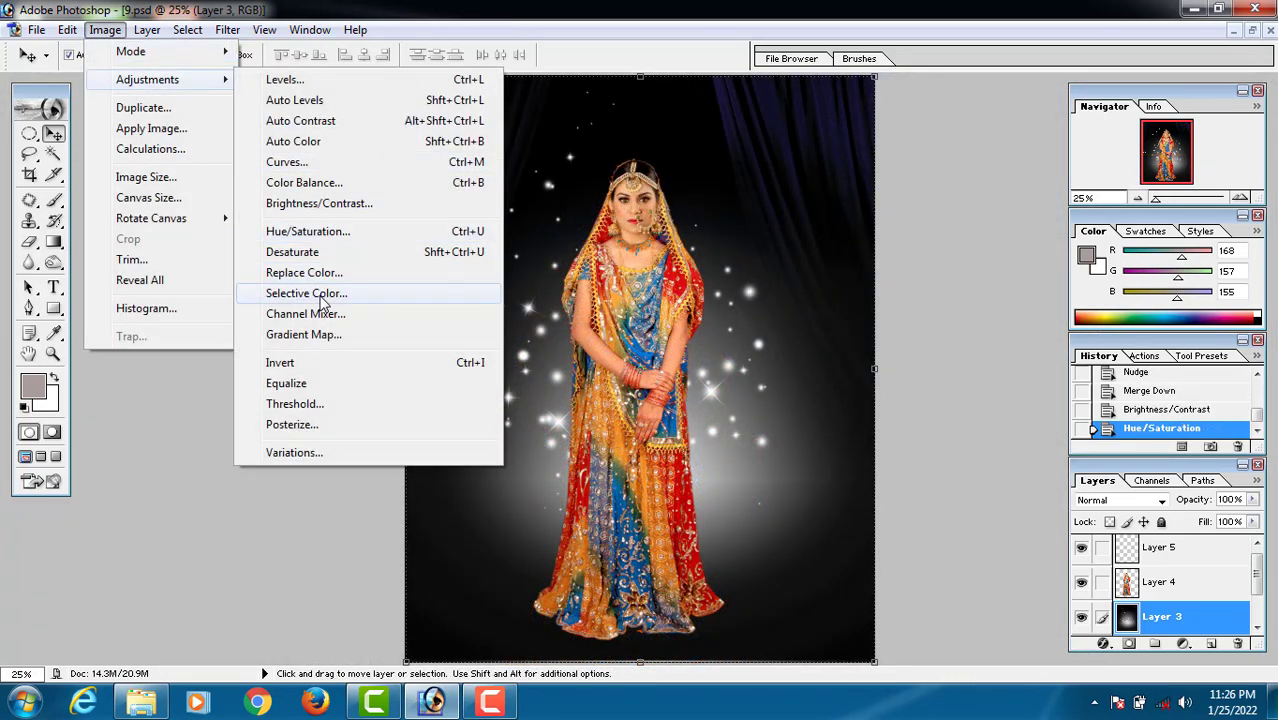
pyautogui.click(322, 296)
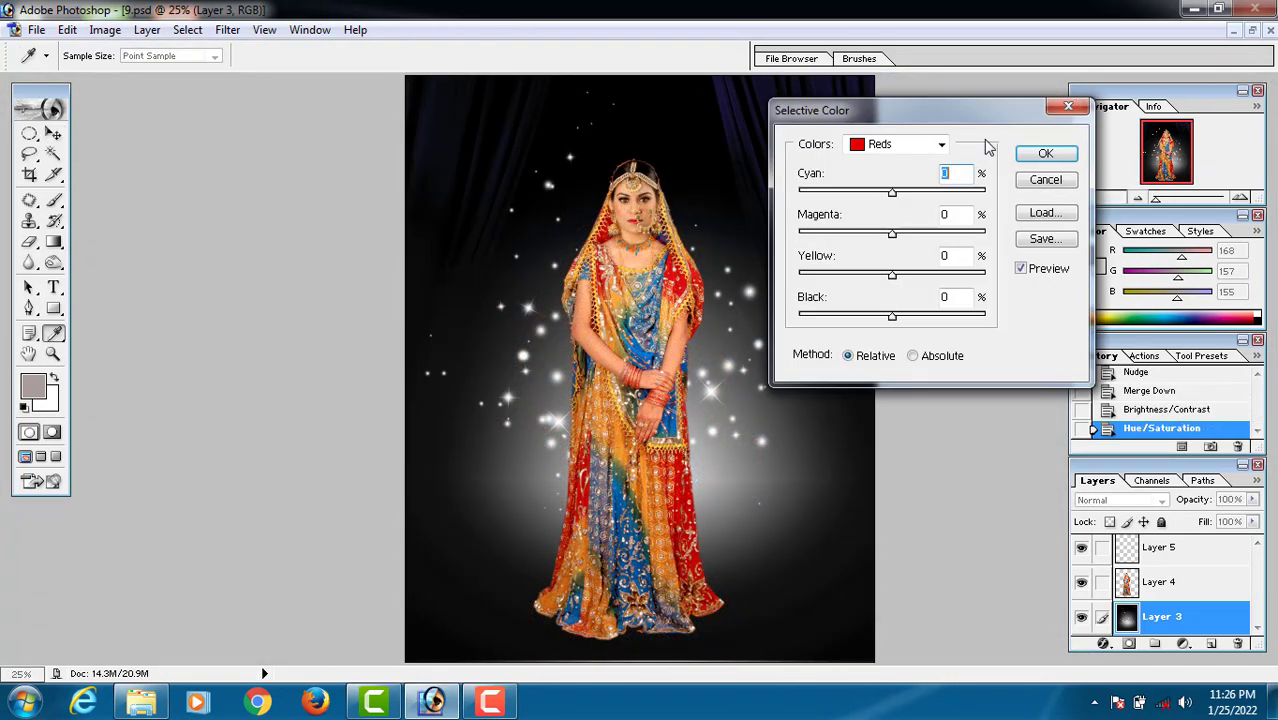
pyautogui.click(941, 144)
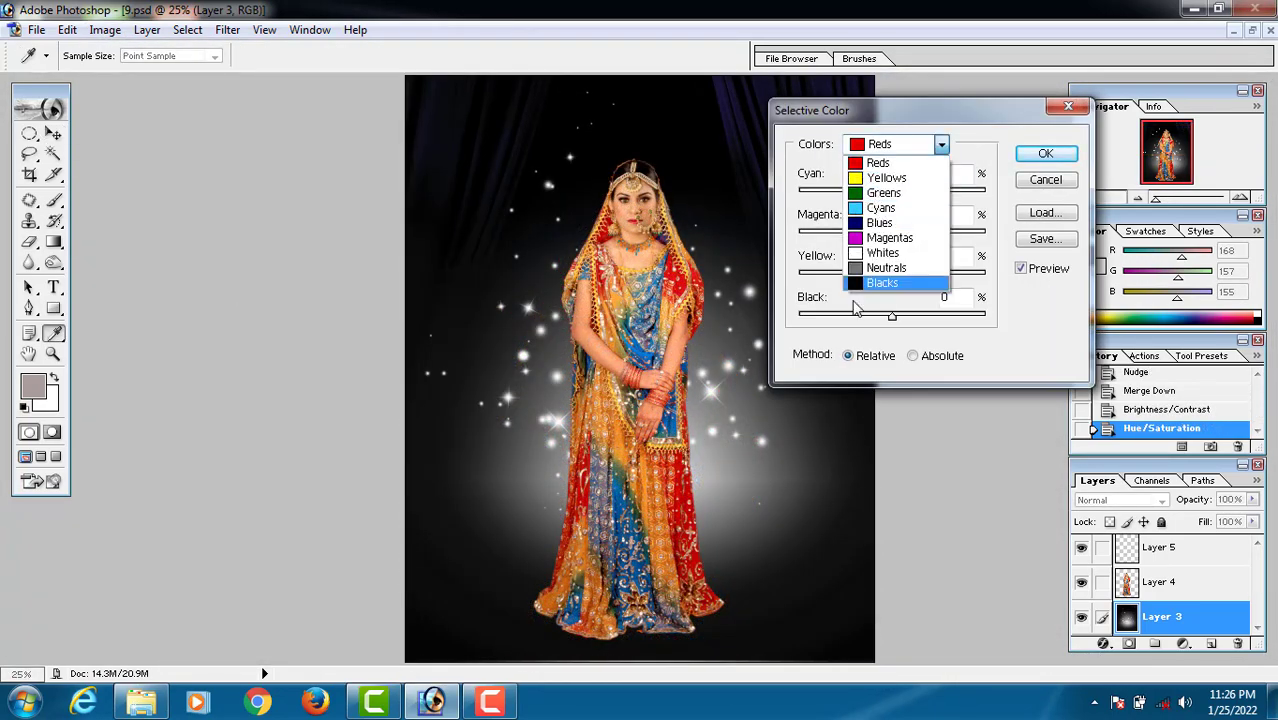
pyautogui.click(876, 269)
pyautogui.moveTo(893, 278); pyautogui.dragTo(848, 278)
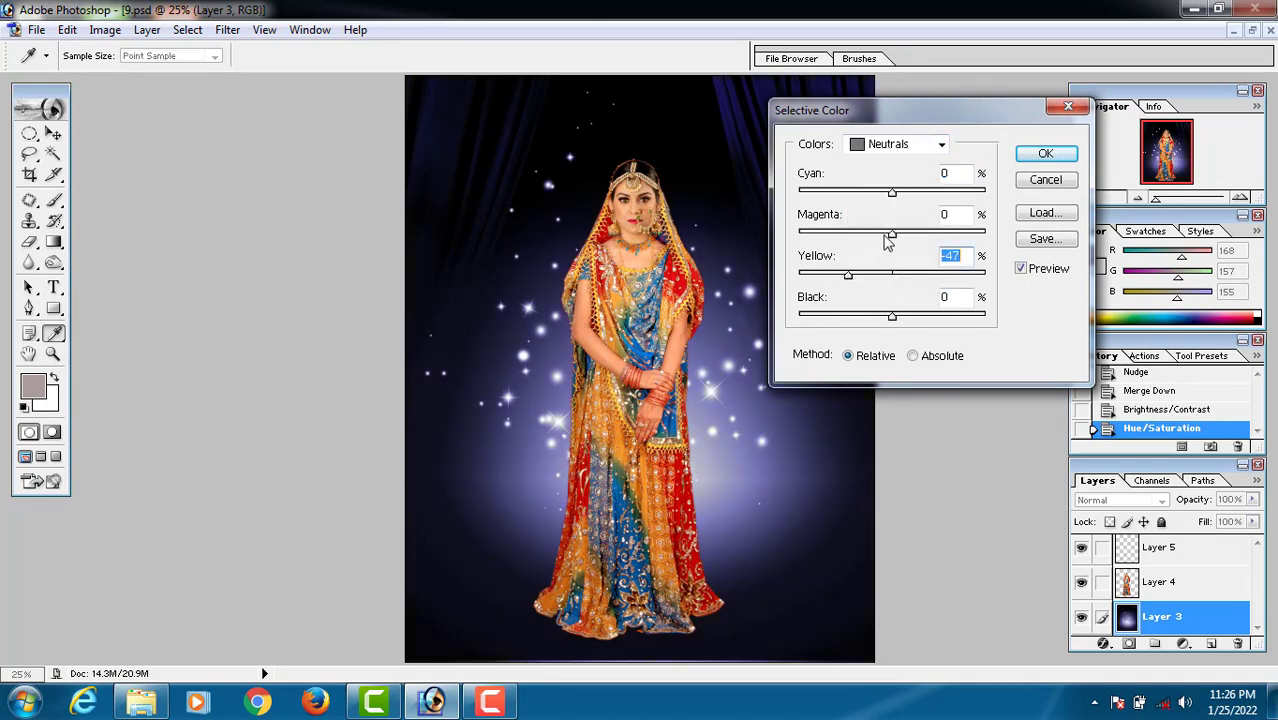
pyautogui.moveTo(885, 240)
pyautogui.mouseDown()
pyautogui.moveTo(848, 240)
pyautogui.moveTo(882, 245)
pyautogui.mouseUp()
pyautogui.moveTo(897, 195); pyautogui.dragTo(956, 192)
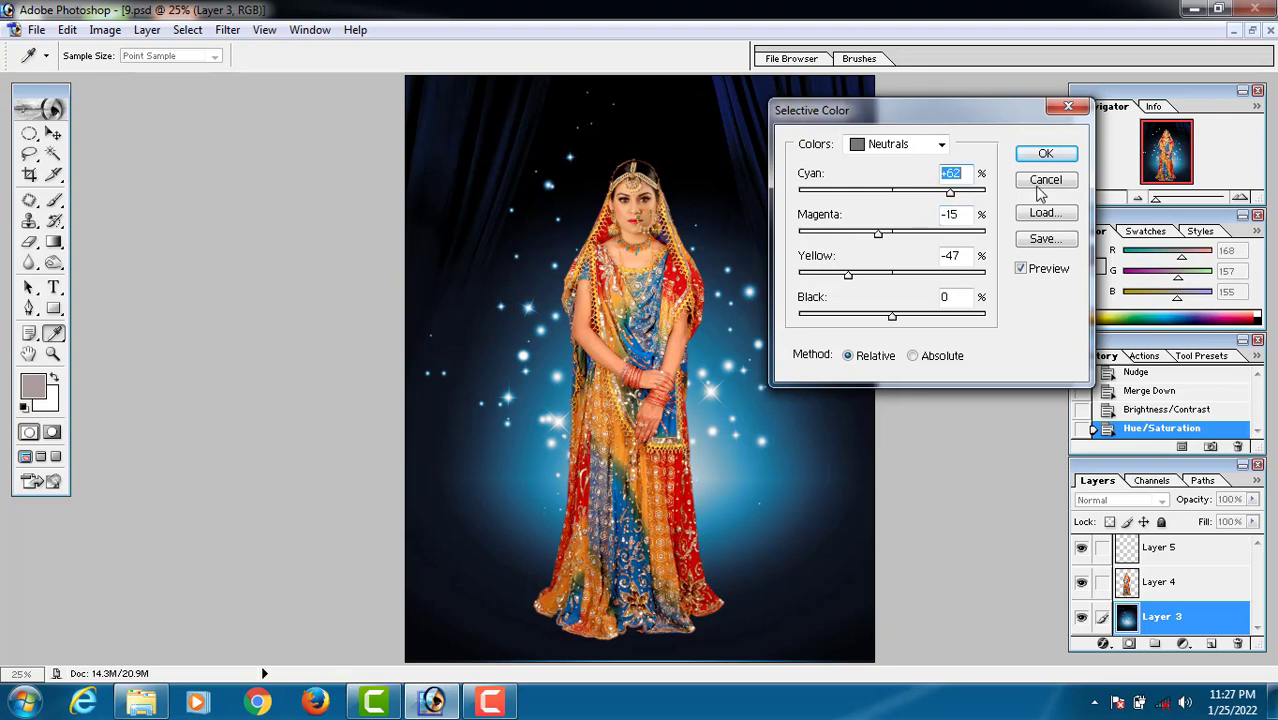
pyautogui.click(1066, 153)
pyautogui.press('v')
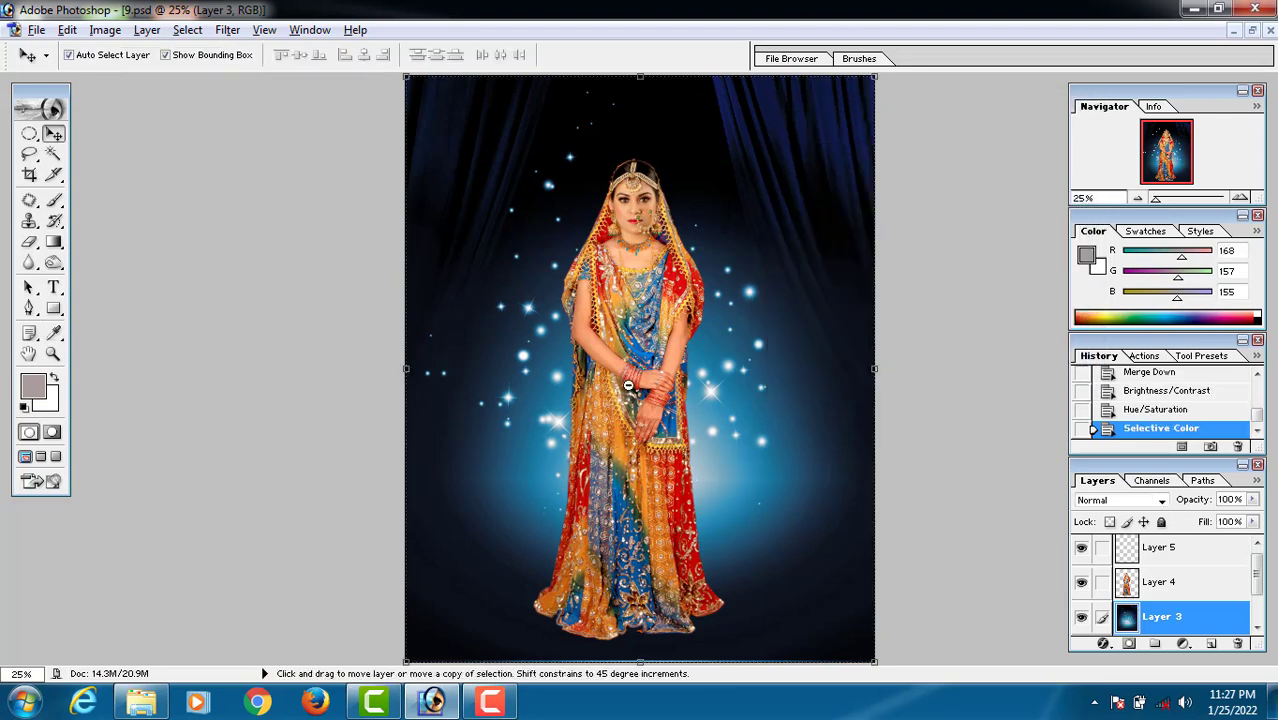
# Move the bride figure on Layer 4 slightly upward over the blue backdrop.
pyautogui.hotkey('ctrl', '-')
pyautogui.hotkey('ctrl', '+')
pyautogui.hotkey('ctrl', '+')
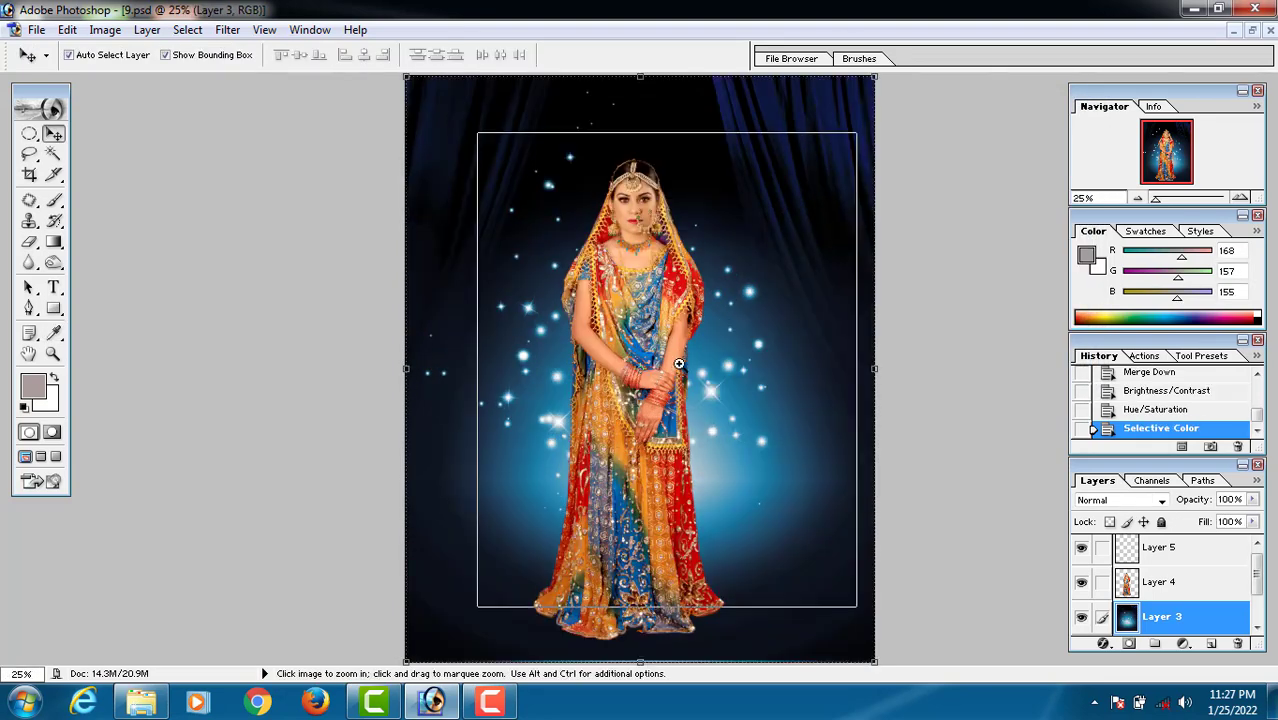
pyautogui.click(666, 388)
pyautogui.hotkey('ctrl', '-')
pyautogui.moveTo(649, 411); pyautogui.dragTo(651, 376)
pyautogui.hotkey('ctrl', '-')
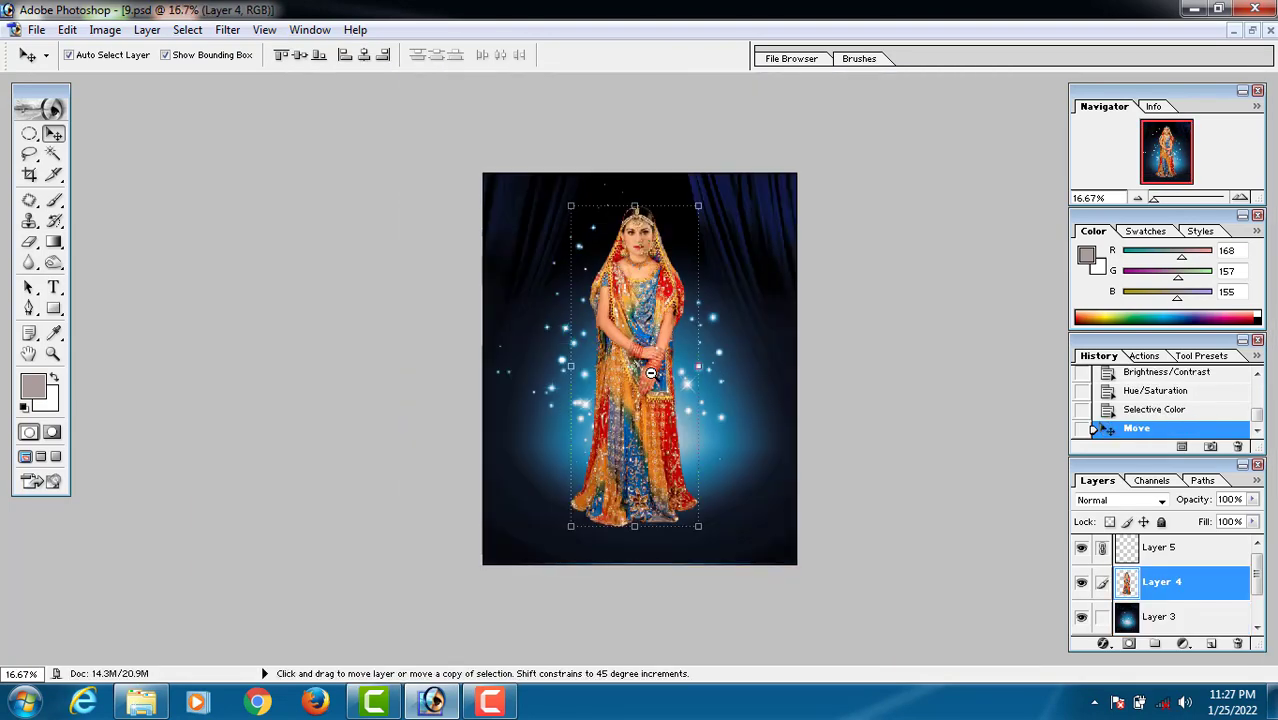
# Examine the repositioned bride figure against the blue backdrop, both close up and as a whole.
pyautogui.click(787, 296)
pyautogui.hotkey('ctrl', '+')
pyautogui.hotkey('ctrl', '+')
pyautogui.hotkey('ctrl', '+')
pyautogui.hotkey('ctrl', '+')
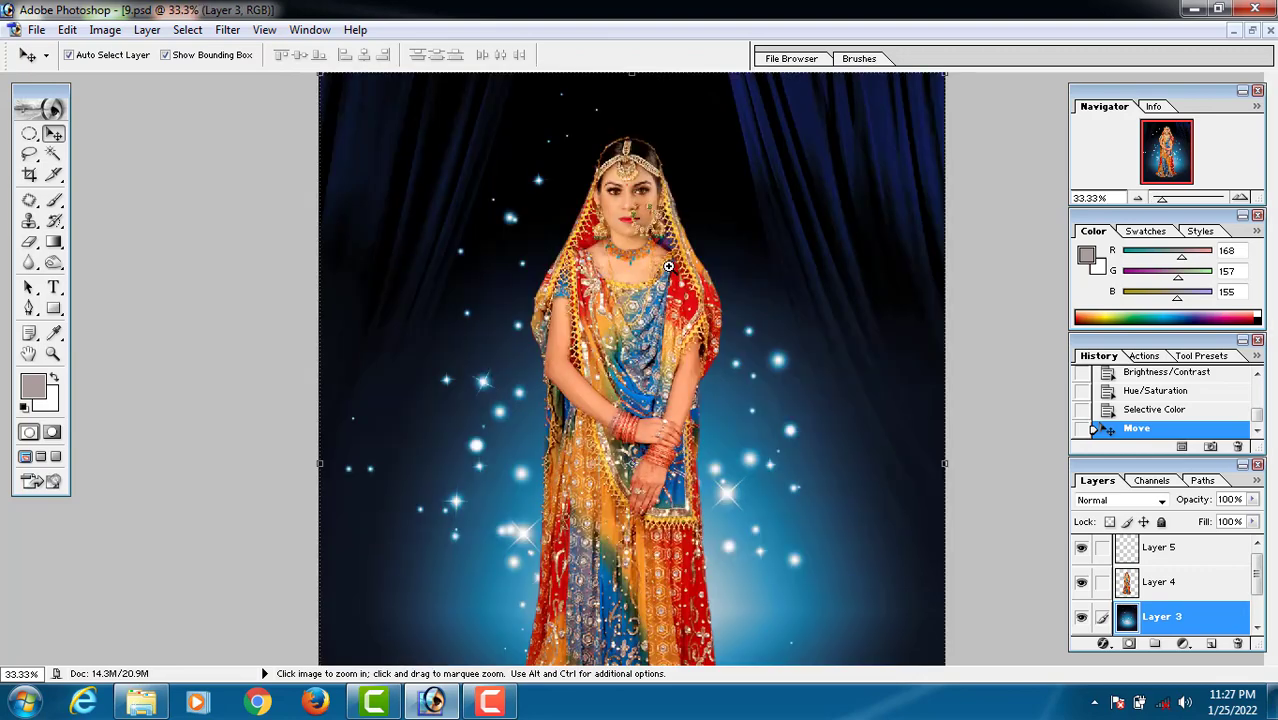
pyautogui.hotkey('ctrl', '-')
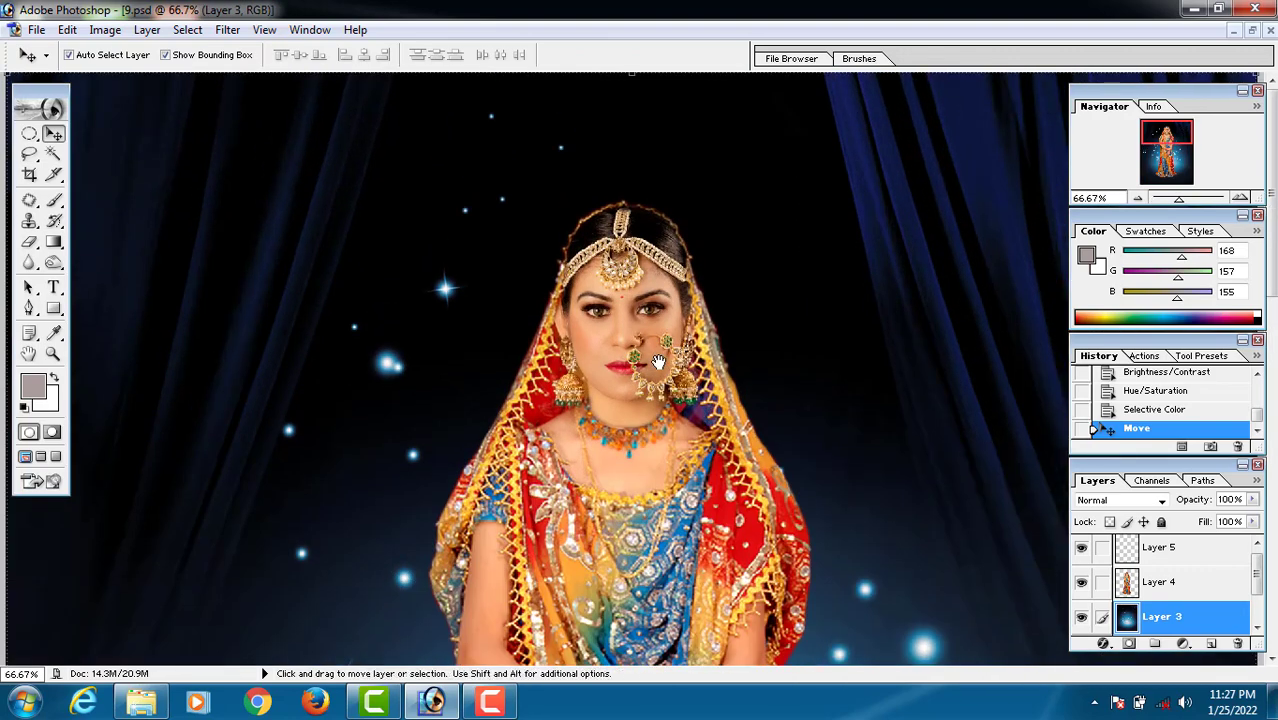
pyautogui.hotkey('ctrl', '-')
pyautogui.hotkey('ctrl', '-')
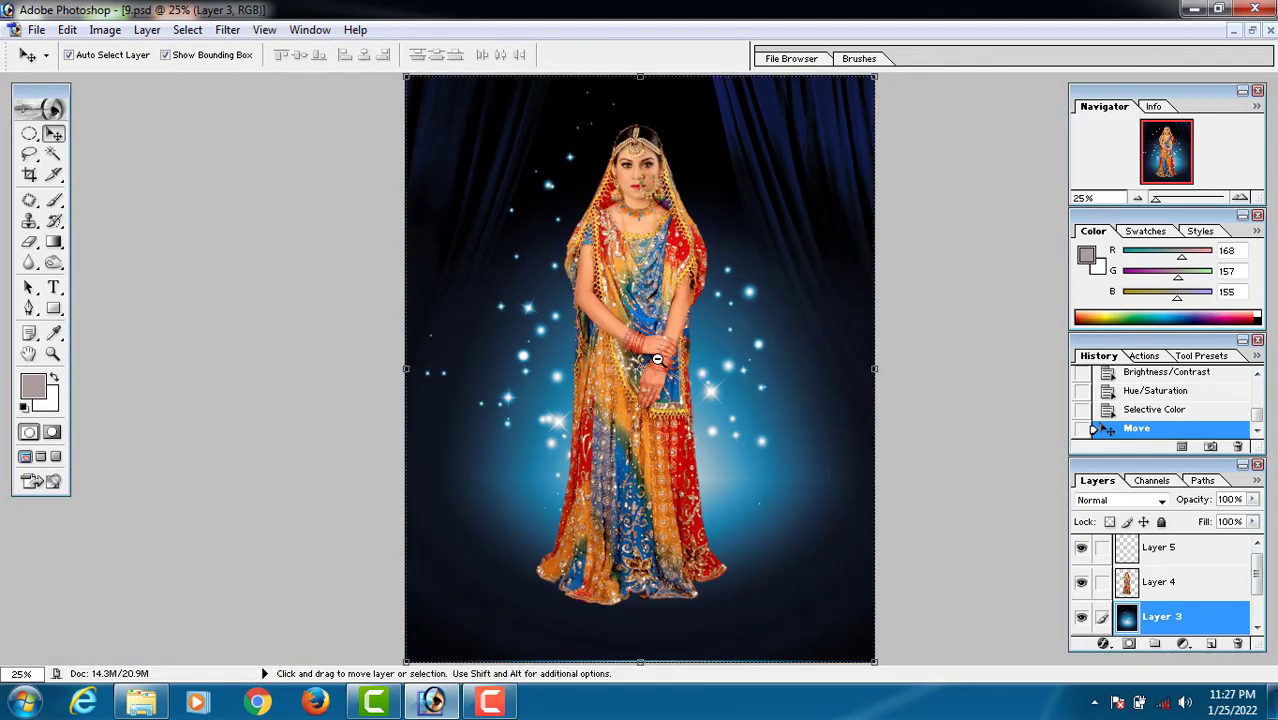
pyautogui.click(662, 385)
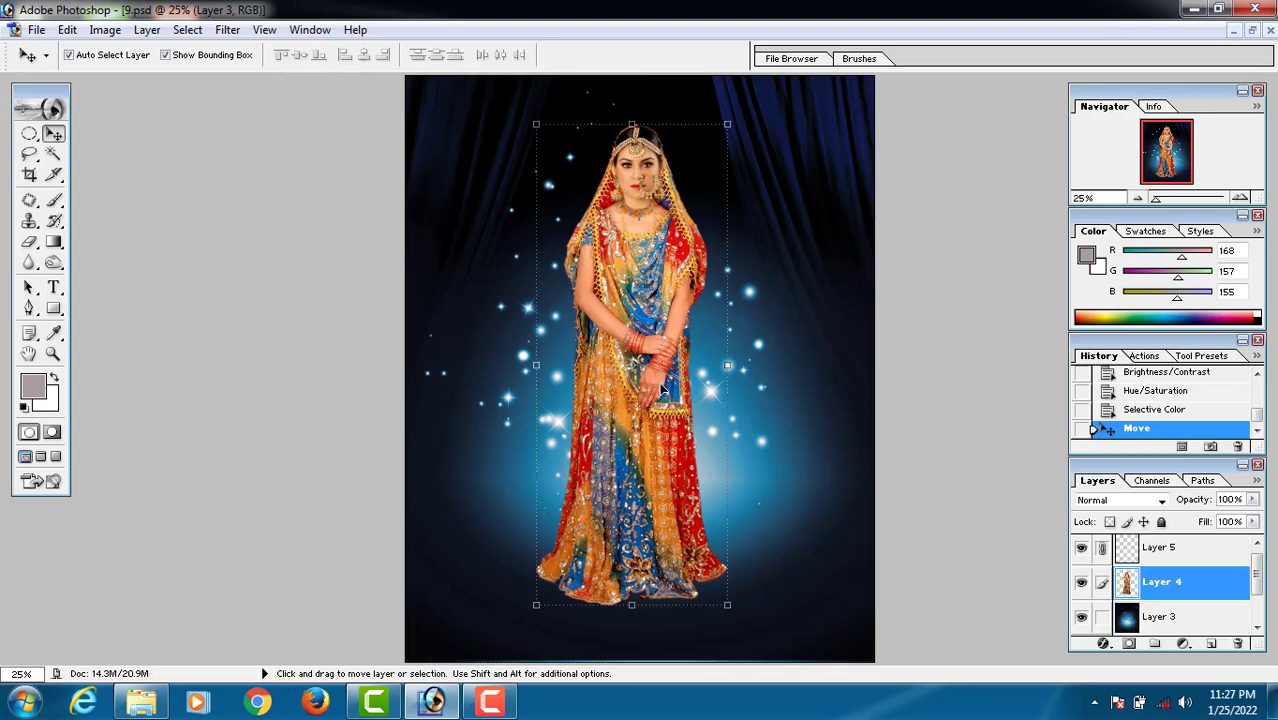
# Create a new A4 document at 300 pixels/inch in RGB Color with a white background.
pyautogui.hotkey('ctrl', 'n')
pyautogui.click(726, 308)
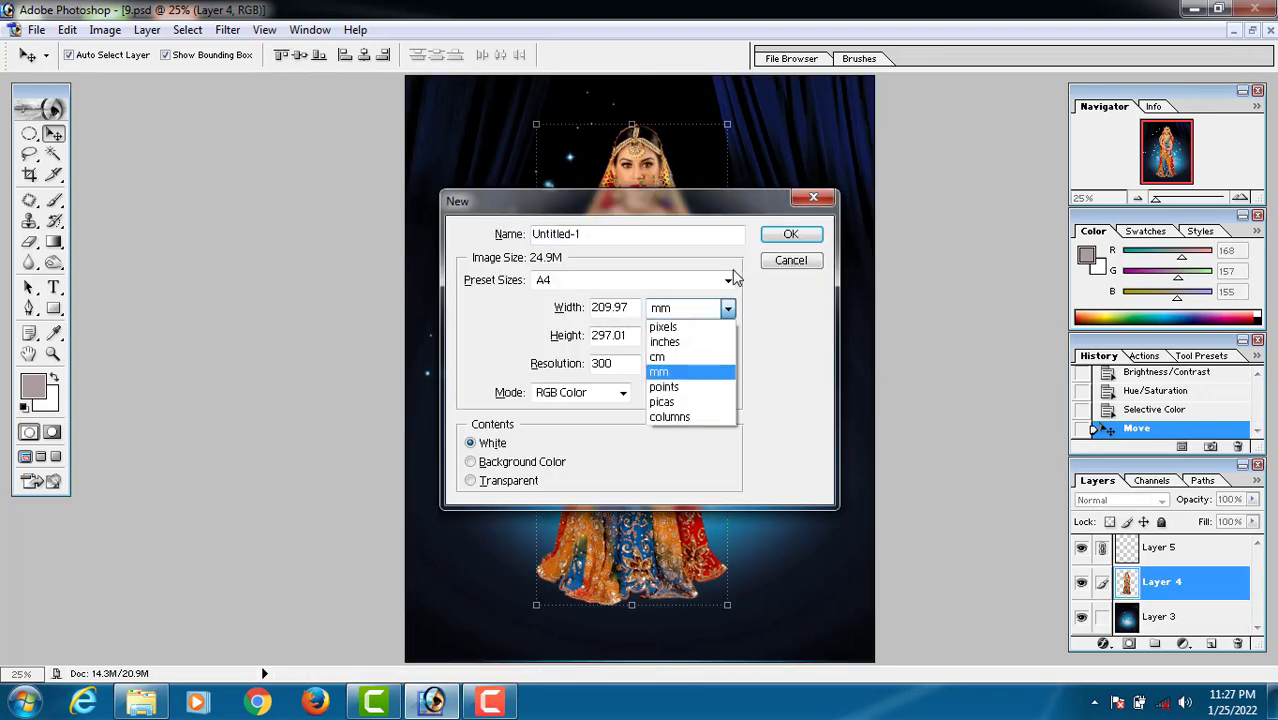
pyautogui.click(827, 337)
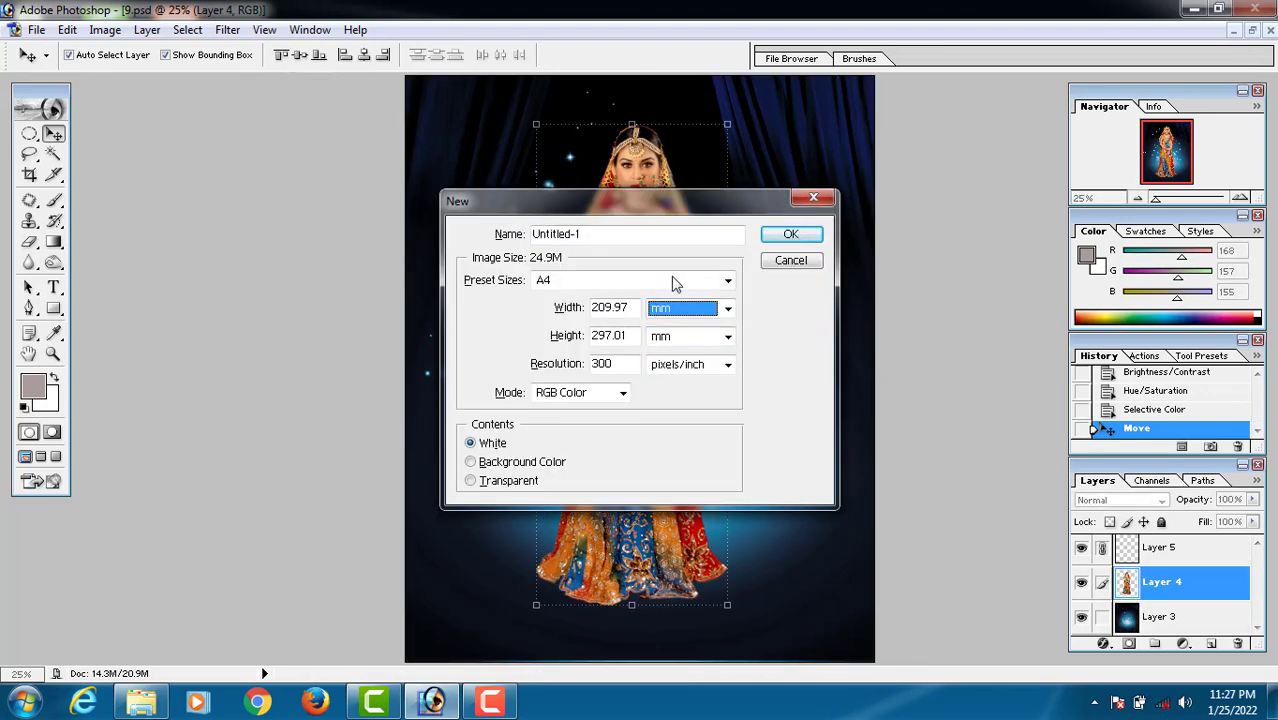
pyautogui.click(778, 236)
# Arrange the open documents as separate windows and close 000.jpg.
pyautogui.moveTo(265, 111); pyautogui.dragTo(838, 197)
pyautogui.click(751, 111)
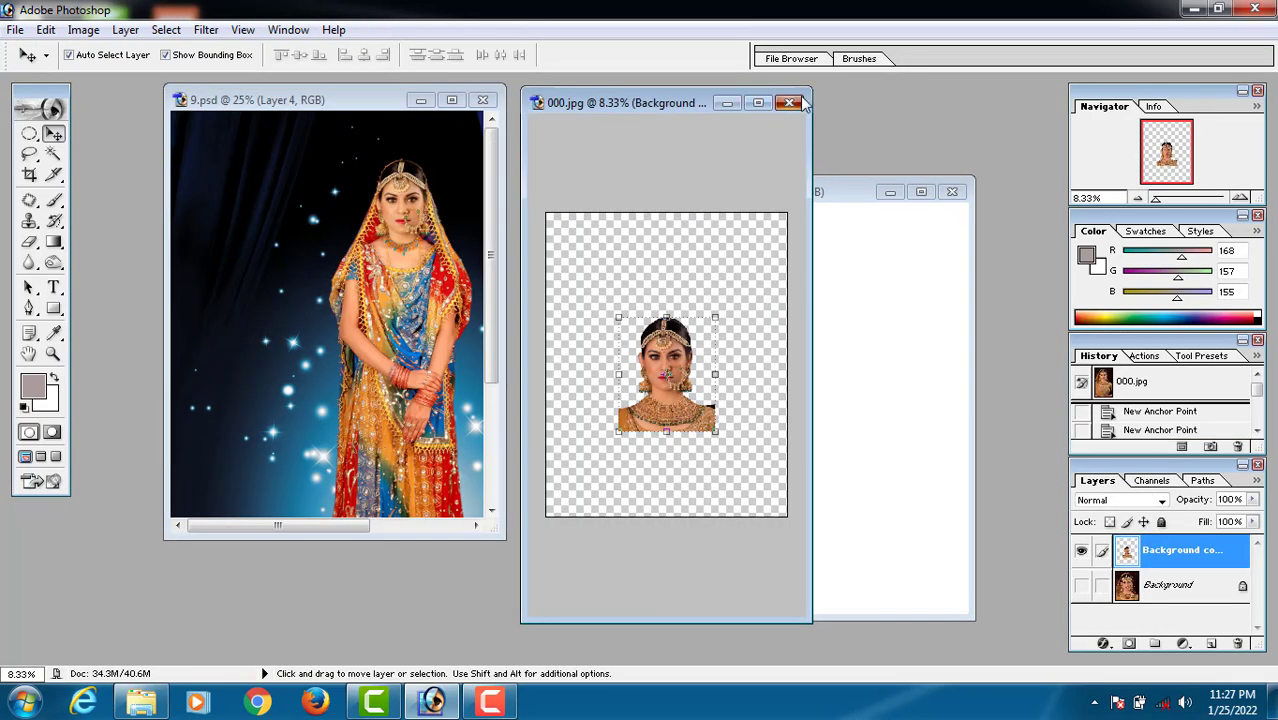
pyautogui.click(789, 103)
pyautogui.click(640, 277)
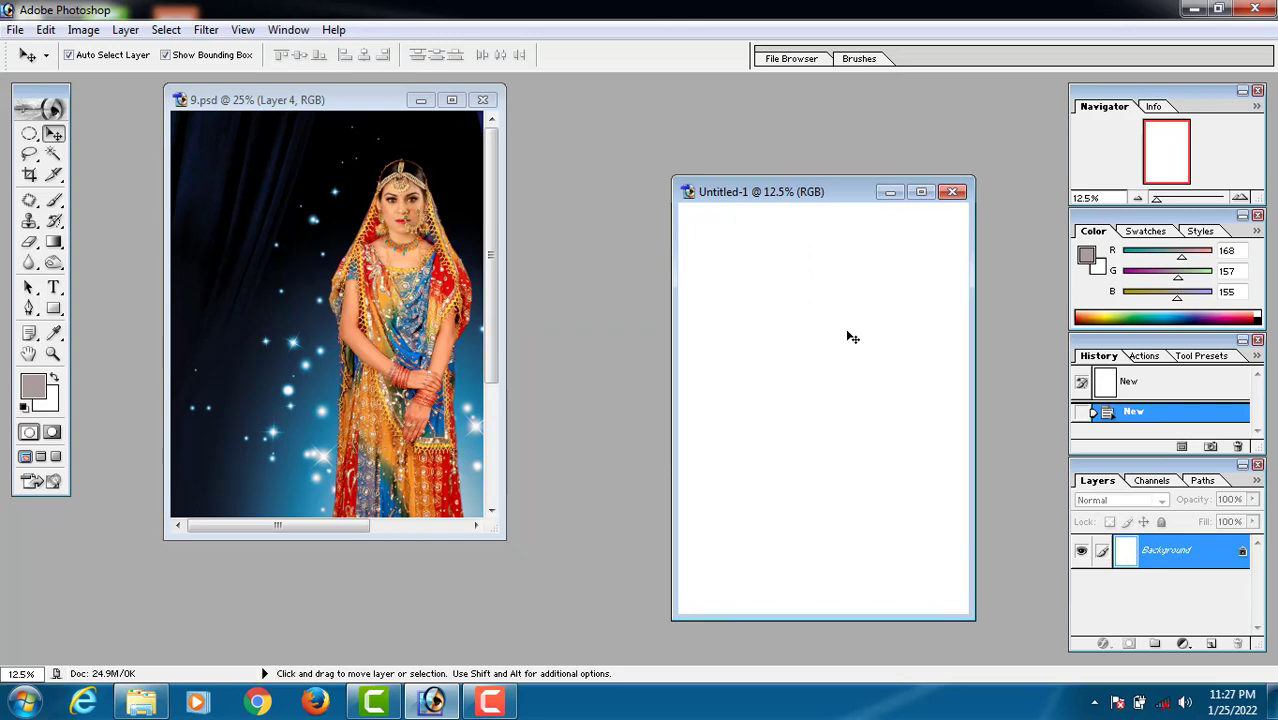
# Set the background color to blue 070CF7 and fill the entire canvas of the new document with it.
pyautogui.hotkey('ctrl', 'a')
pyautogui.click(50, 404)
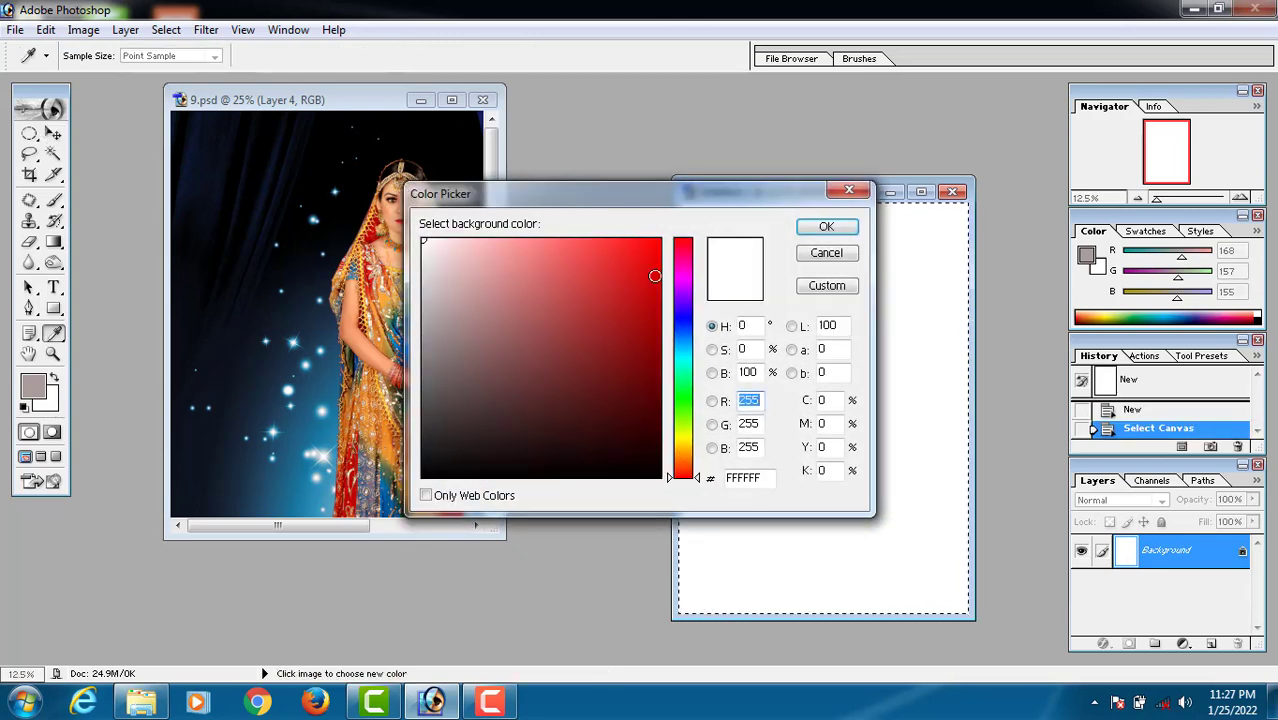
pyautogui.click(680, 318)
pyautogui.click(655, 244)
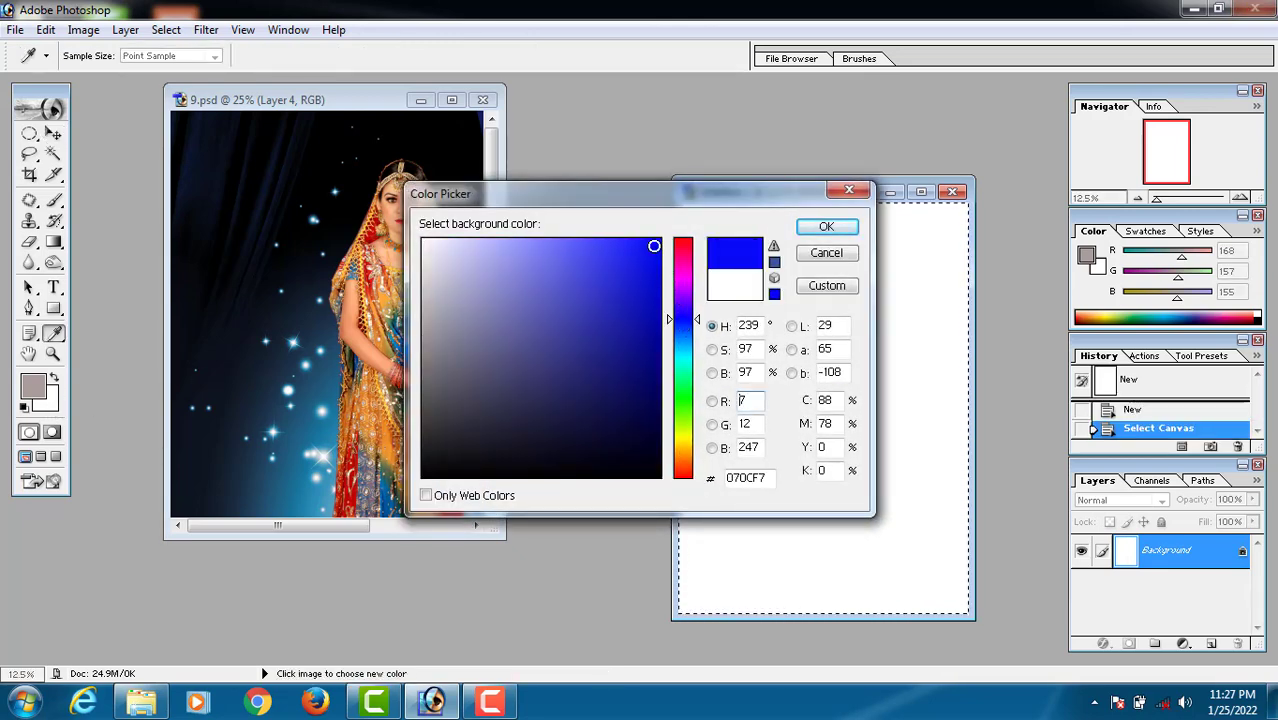
pyautogui.click(826, 226)
pyautogui.press('v')
pyautogui.hotkey('ctrl', 'a')
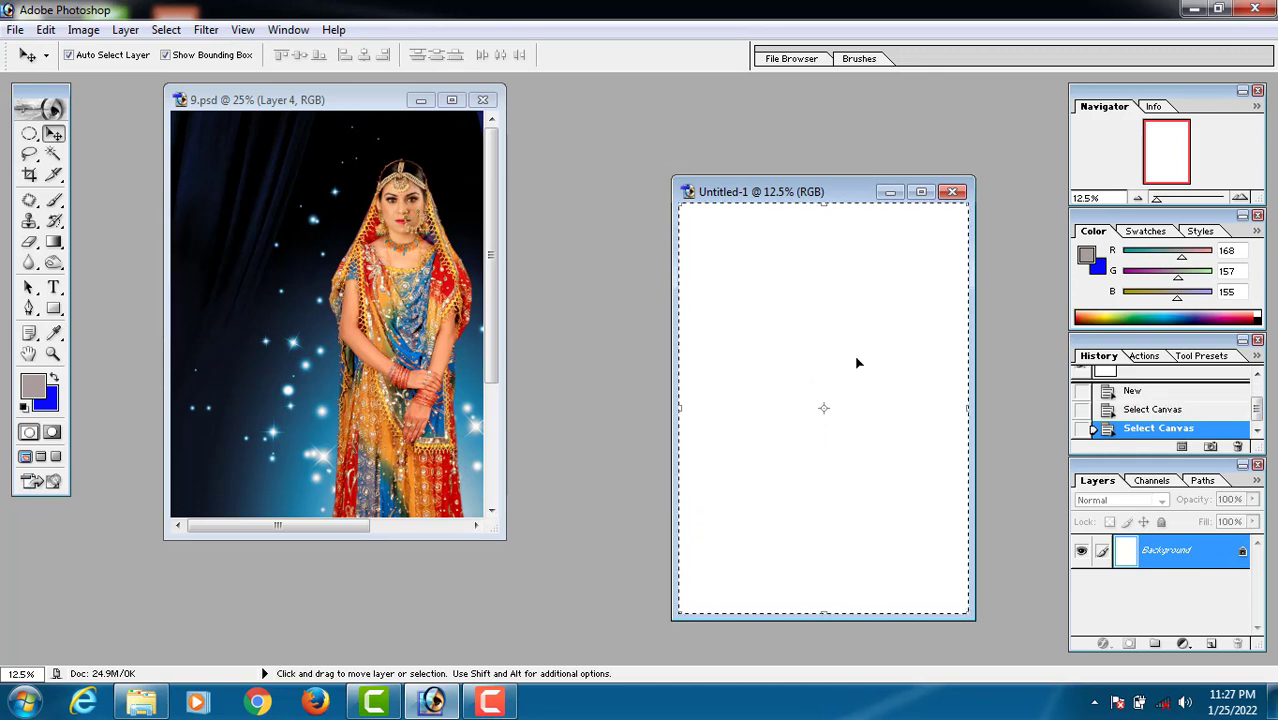
pyautogui.press('Delete')
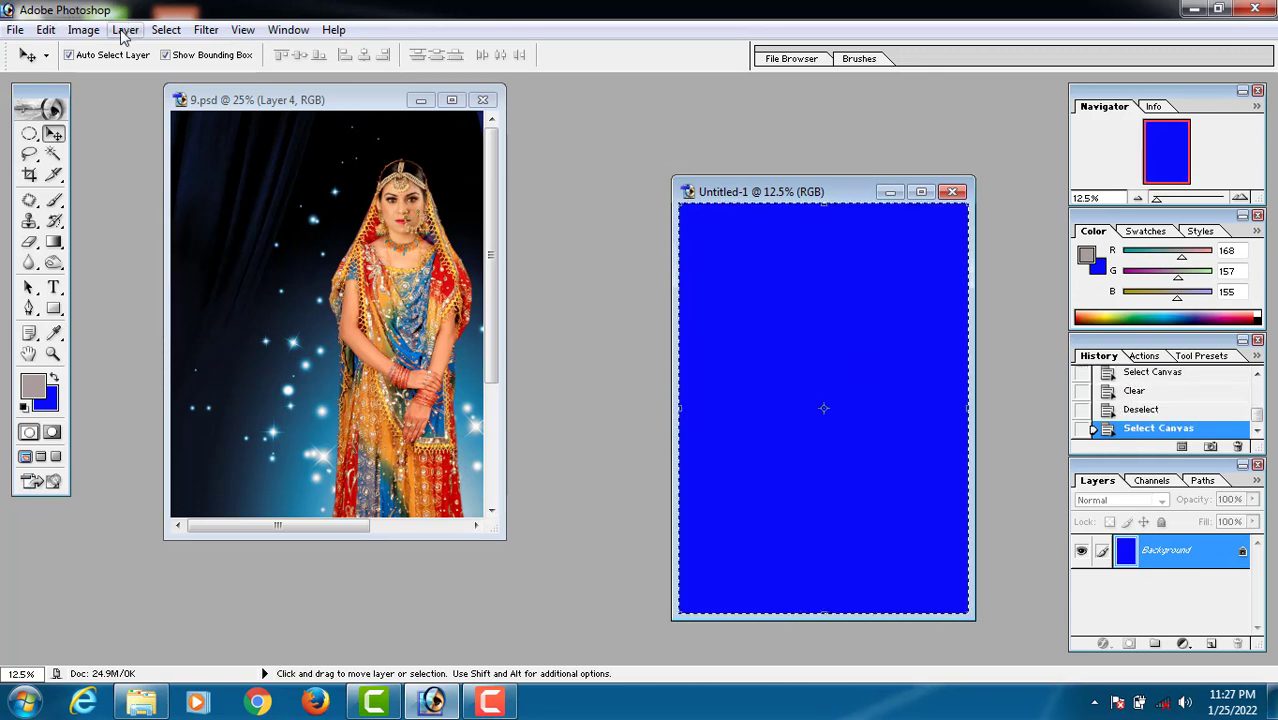
# Render Lighting Effects on the blue canvas with the Triple Spotlight style, intensity 35, focus 36, exposure 65 and ambience 13.
pyautogui.click(83, 30)
pyautogui.moveTo(205, 30)
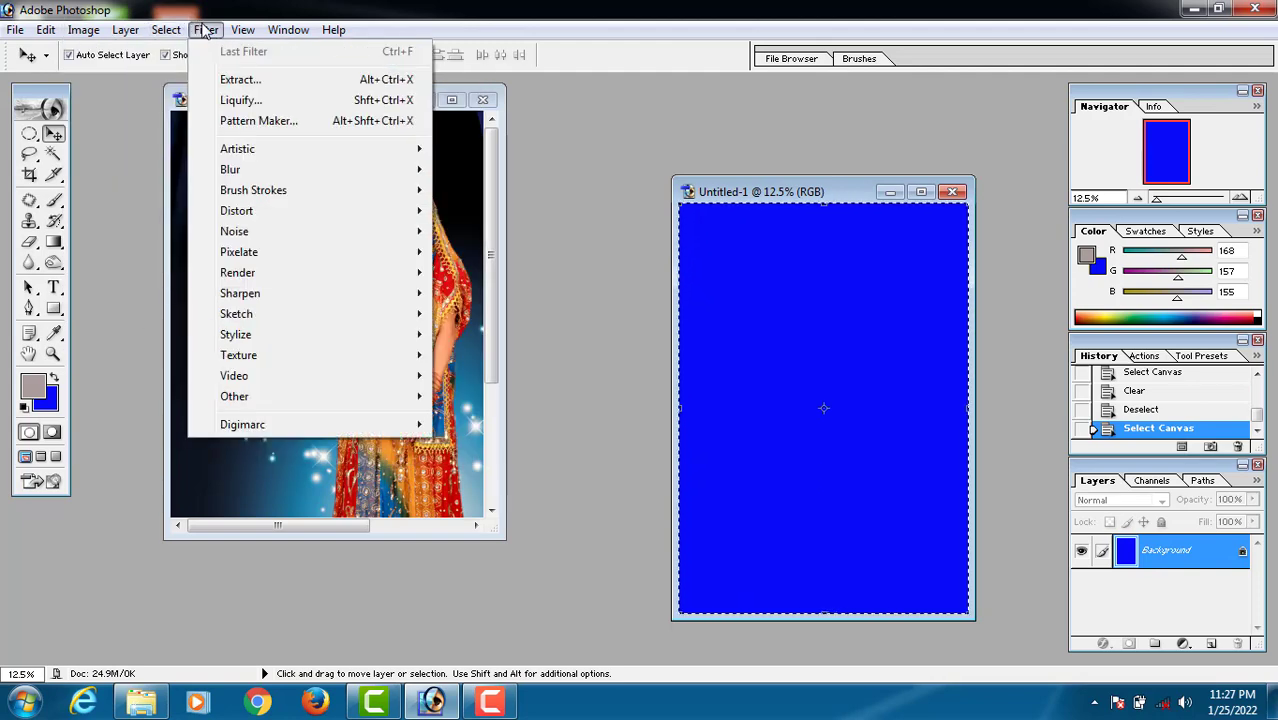
pyautogui.moveTo(130, 38)
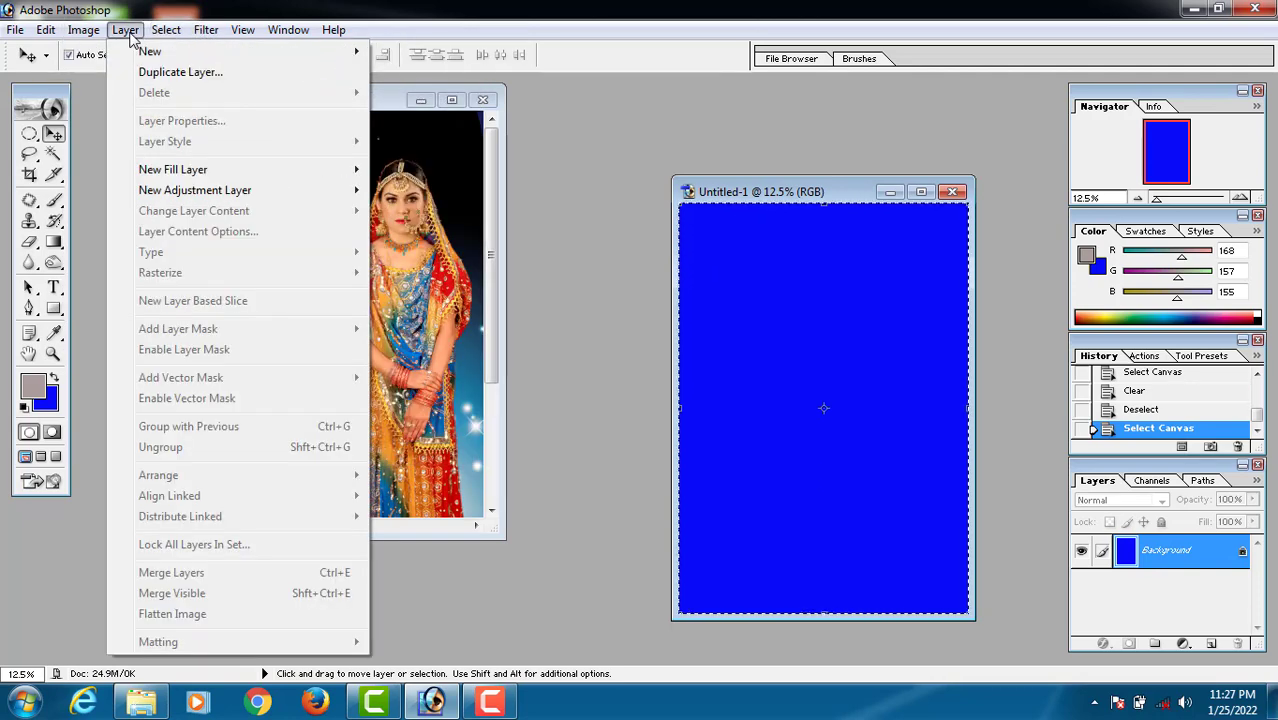
pyautogui.moveTo(245, 276)
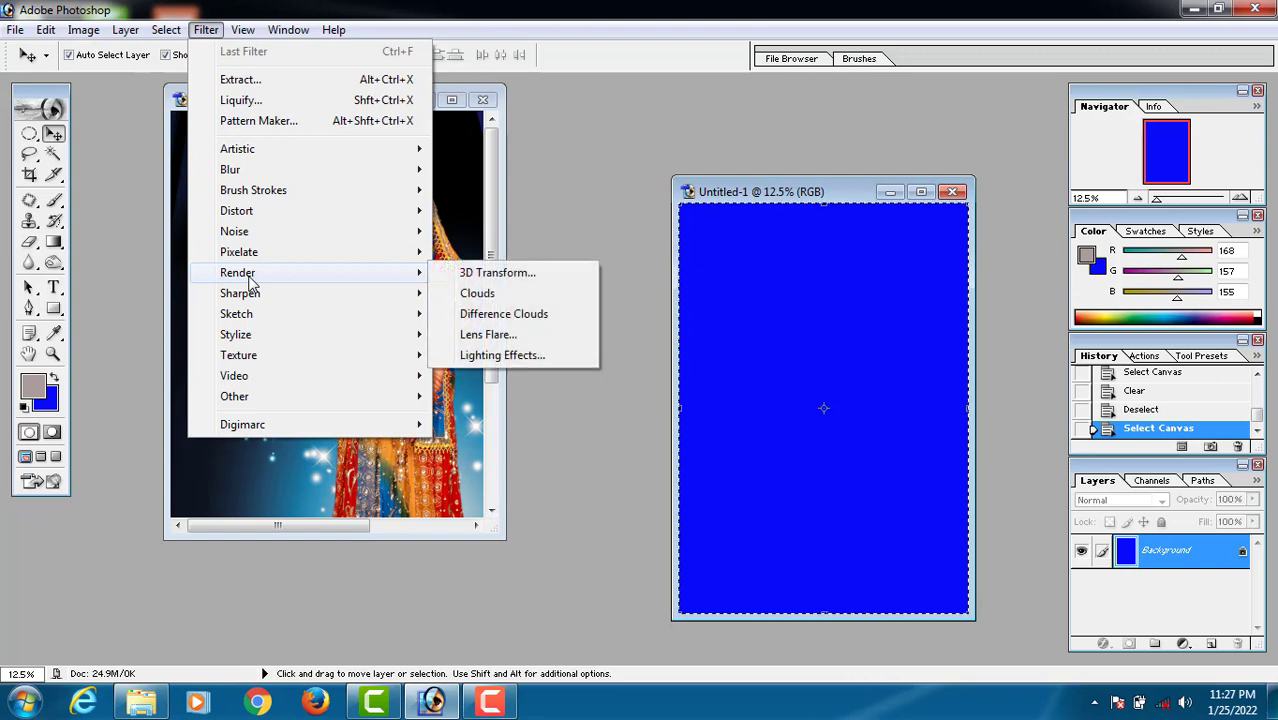
pyautogui.click(510, 356)
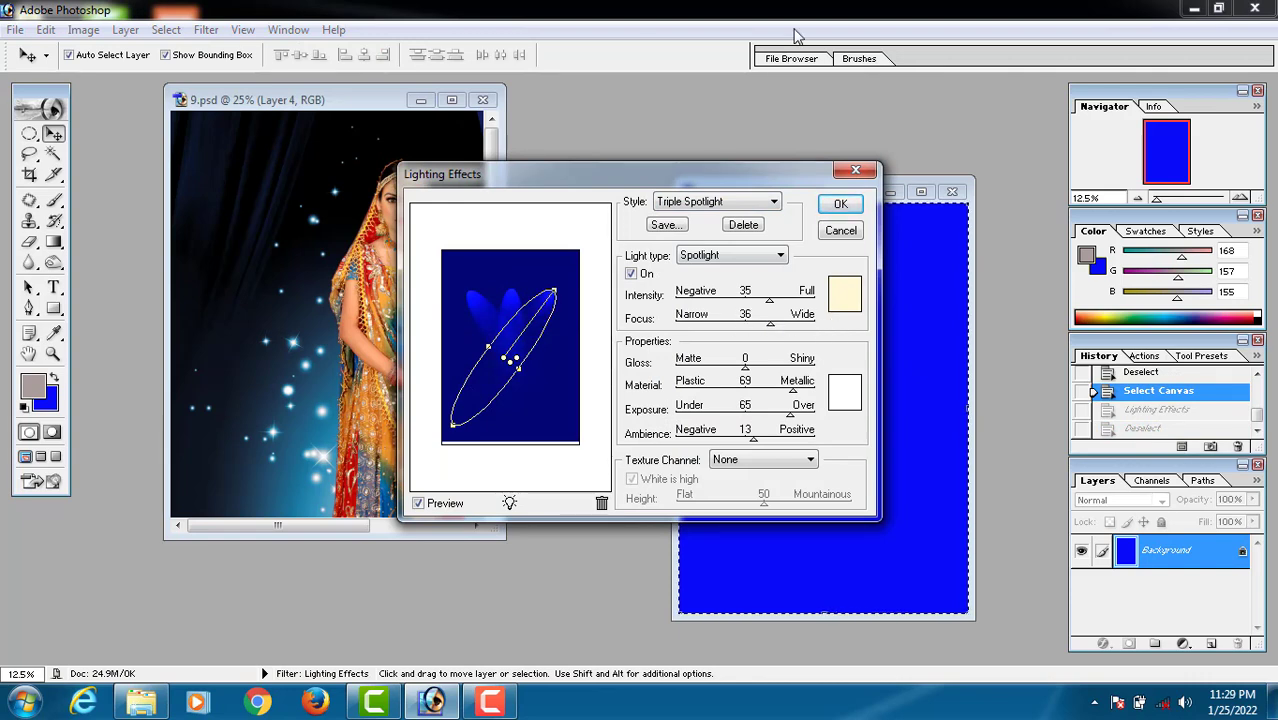
pyautogui.click(841, 204)
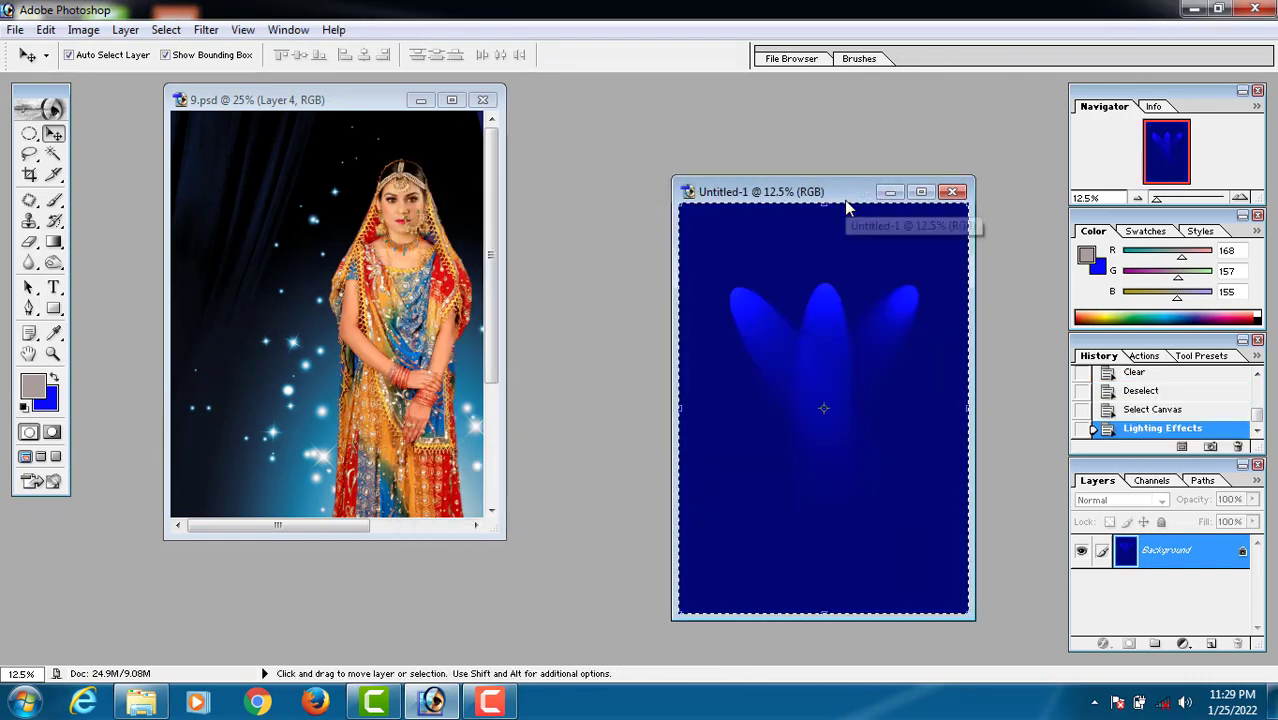
pyautogui.hotkey('shift', 'ctrl', 's')
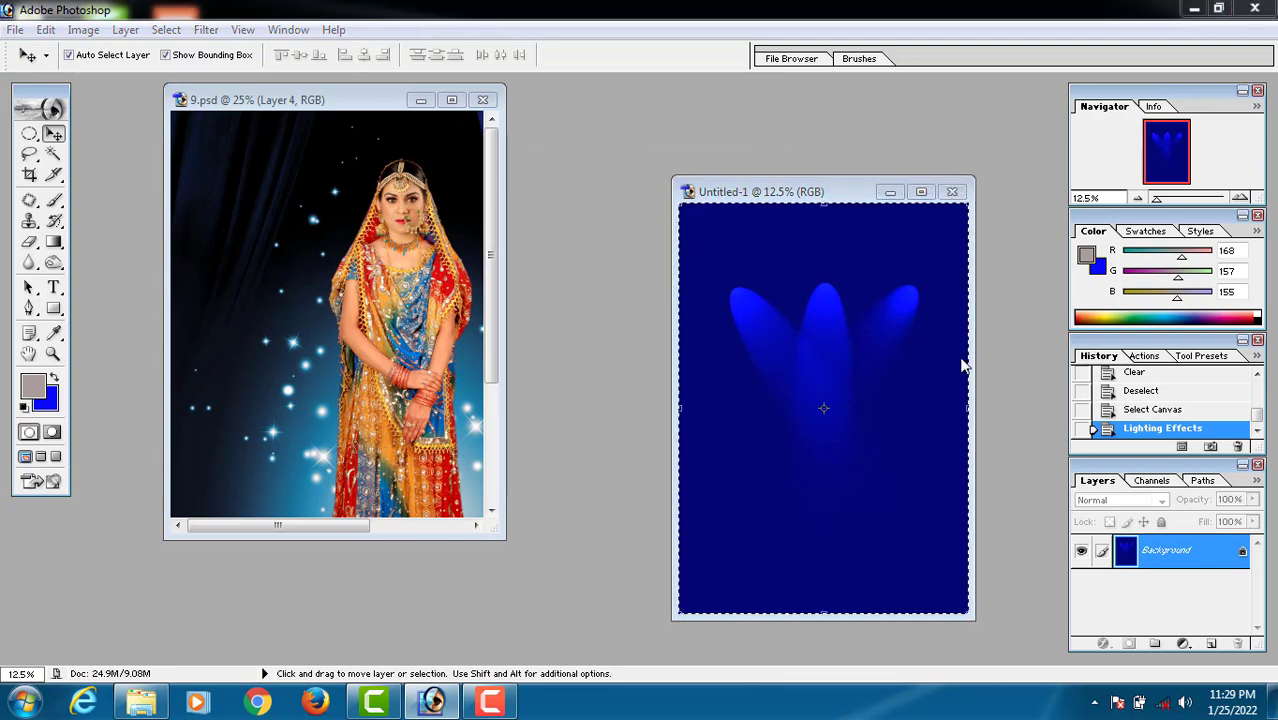
pyautogui.click(897, 410)
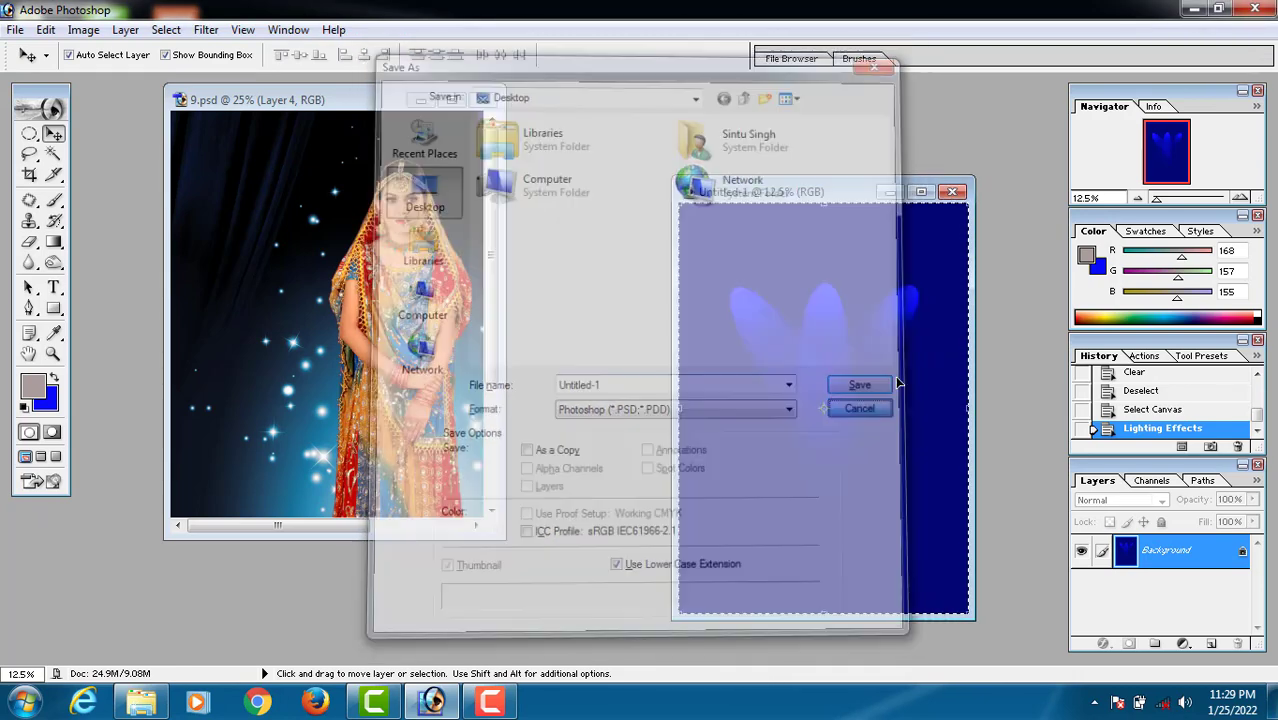
# Stretch the spotlight background to 132.6% width and 124.1% height, extending it above and beyond both sides of the canvas.
pyautogui.click(921, 192)
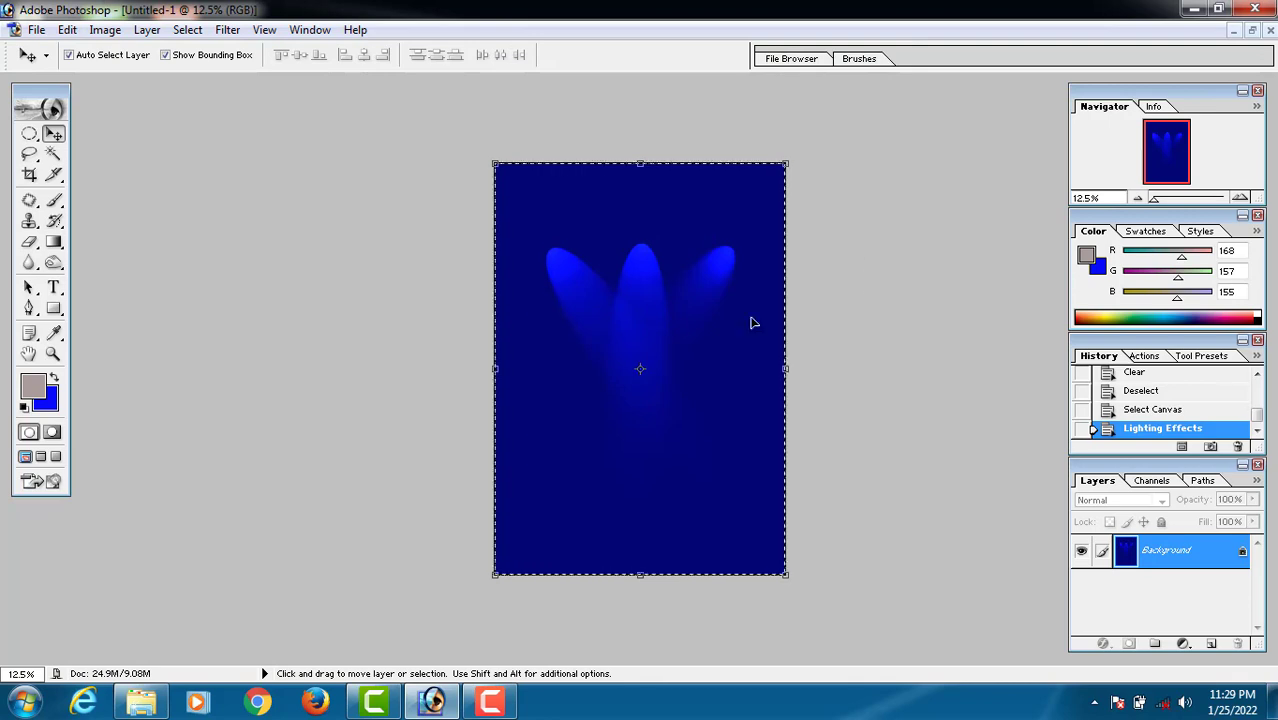
pyautogui.moveTo(630, 152); pyautogui.dragTo(674, 60)
pyautogui.moveTo(495, 320); pyautogui.dragTo(461, 322)
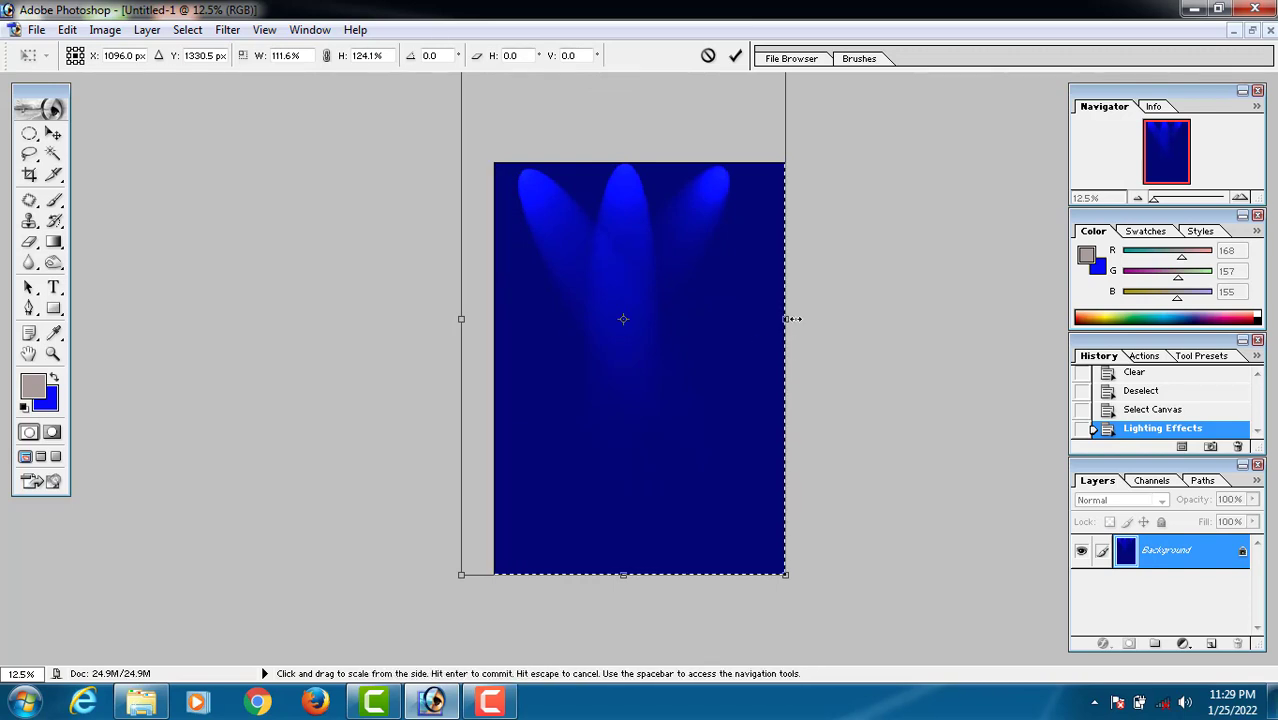
pyautogui.moveTo(794, 321); pyautogui.dragTo(853, 334)
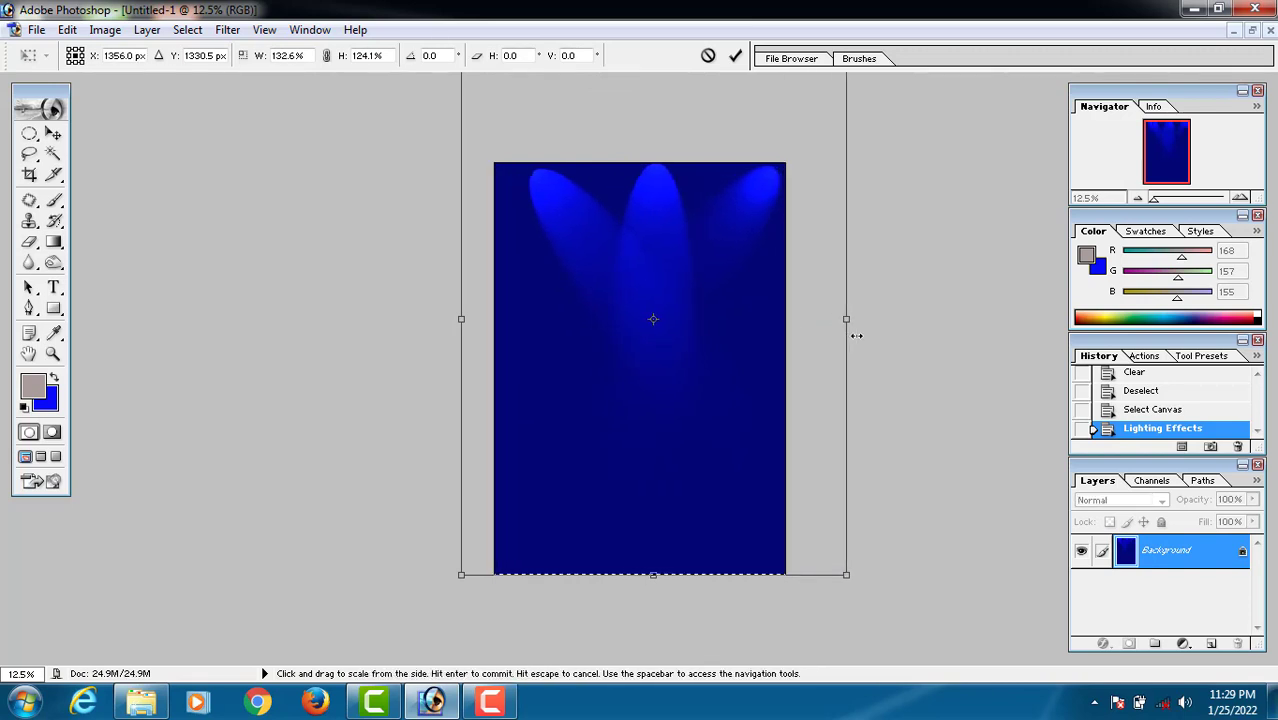
pyautogui.press('Return')
# Nudge the enlarged spotlight background slightly left to center the beams and deselect it.
pyautogui.press('Left')
pyautogui.press('Left')
pyautogui.press('Left')
pyautogui.press('Left')
pyautogui.press('Left')
pyautogui.press('Left')
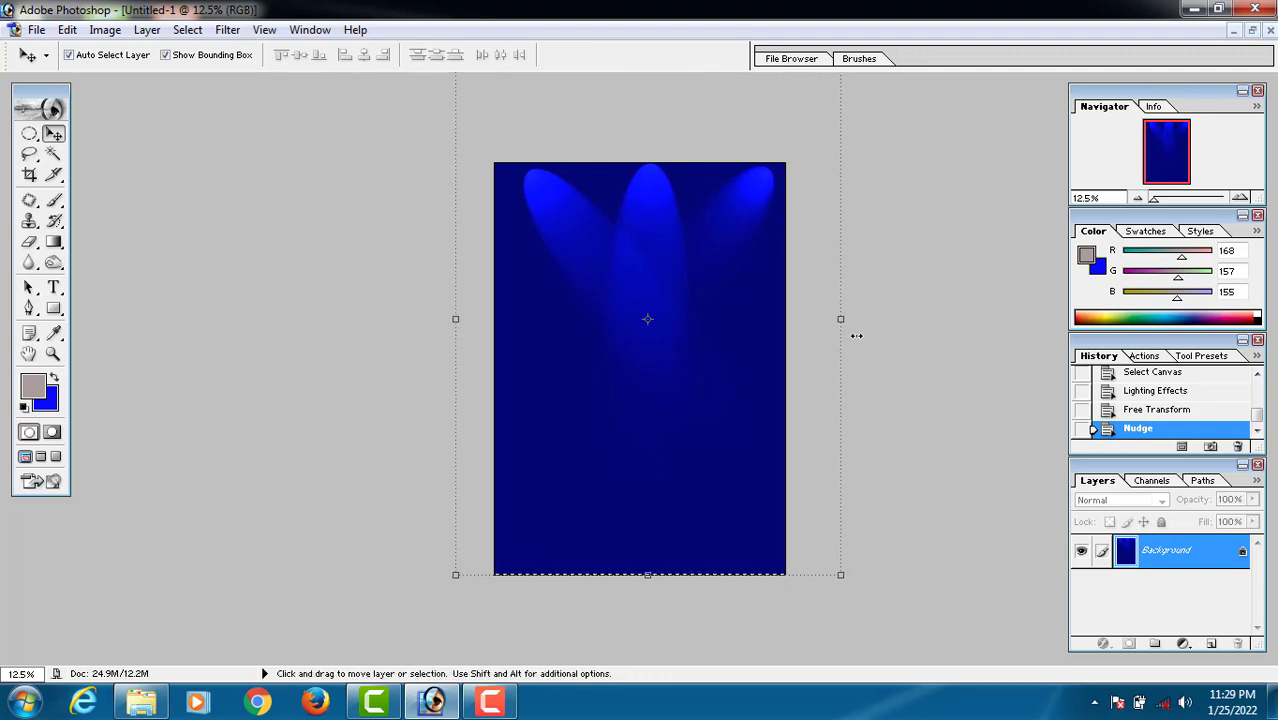
pyautogui.hotkey('ctrl', 'shift', 's')
pyautogui.click(868, 411)
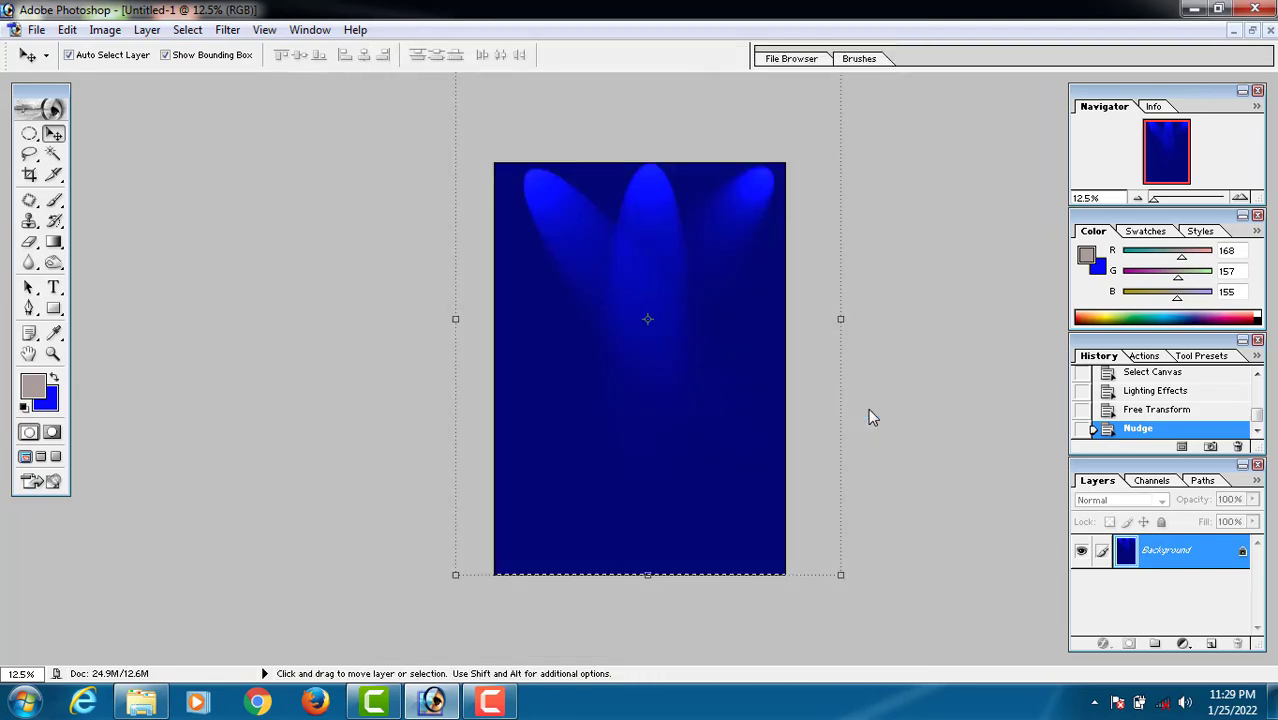
pyautogui.hotkey('ctrl', 'd')
# Copy the linked bride layers from 9.psd onto the middle of the blue spotlight document.
pyautogui.hotkey('ctrl', '-')
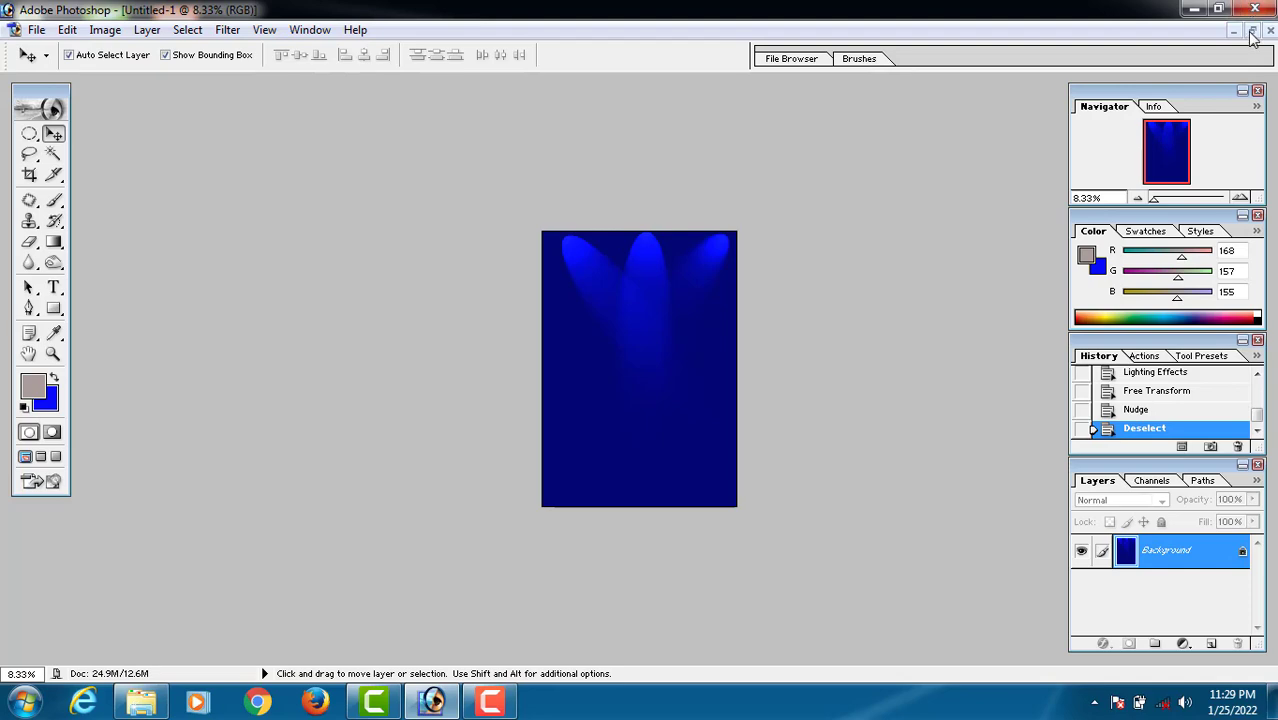
pyautogui.click(1251, 31)
pyautogui.moveTo(338, 368); pyautogui.dragTo(836, 406)
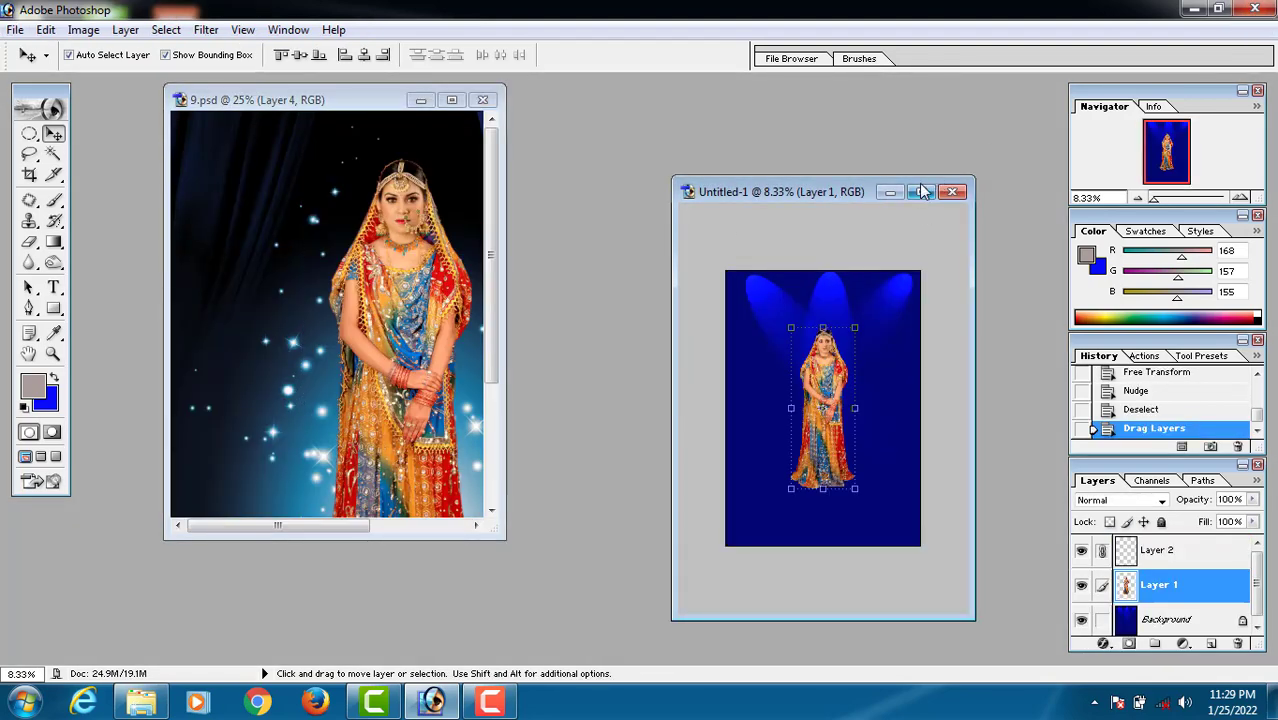
# Enlarge the bride proportionally to about 144.7%, lower her beneath the spotlights and reduce her size slightly to fit the canvas.
pyautogui.click(922, 191)
pyautogui.hotkey('ctrl', '+')
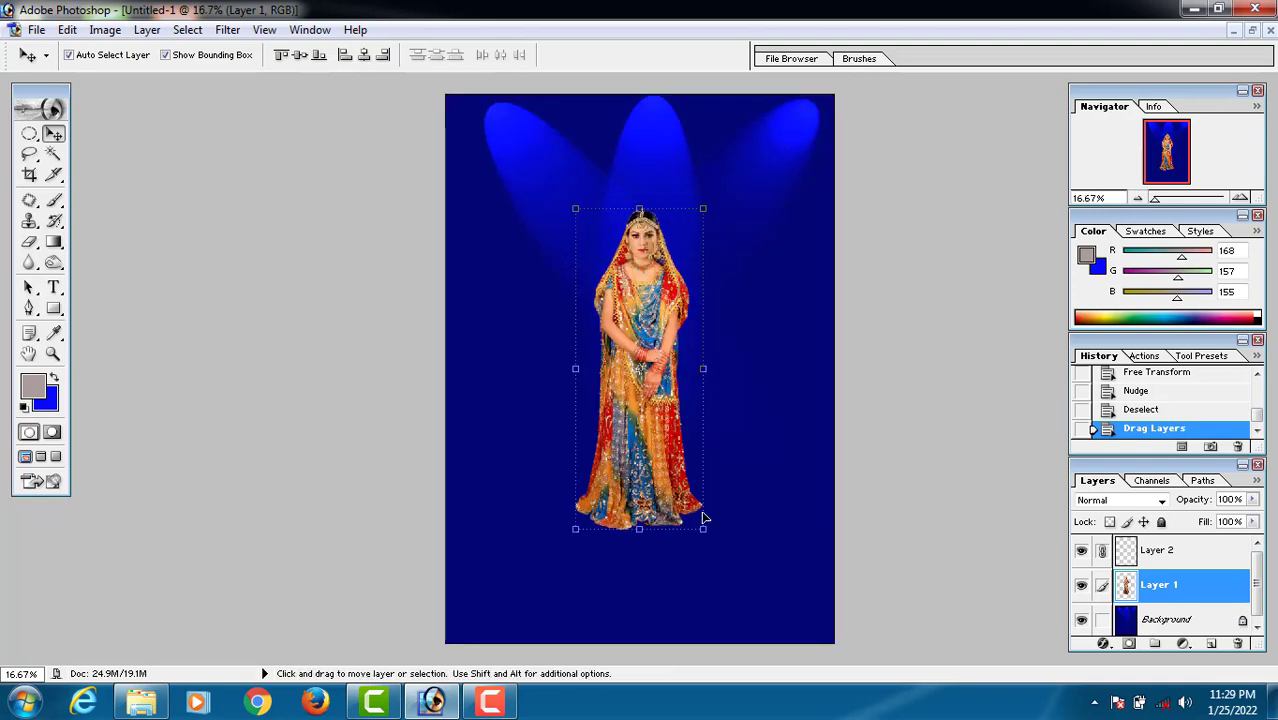
pyautogui.moveTo(701, 530); pyautogui.dragTo(765, 594)
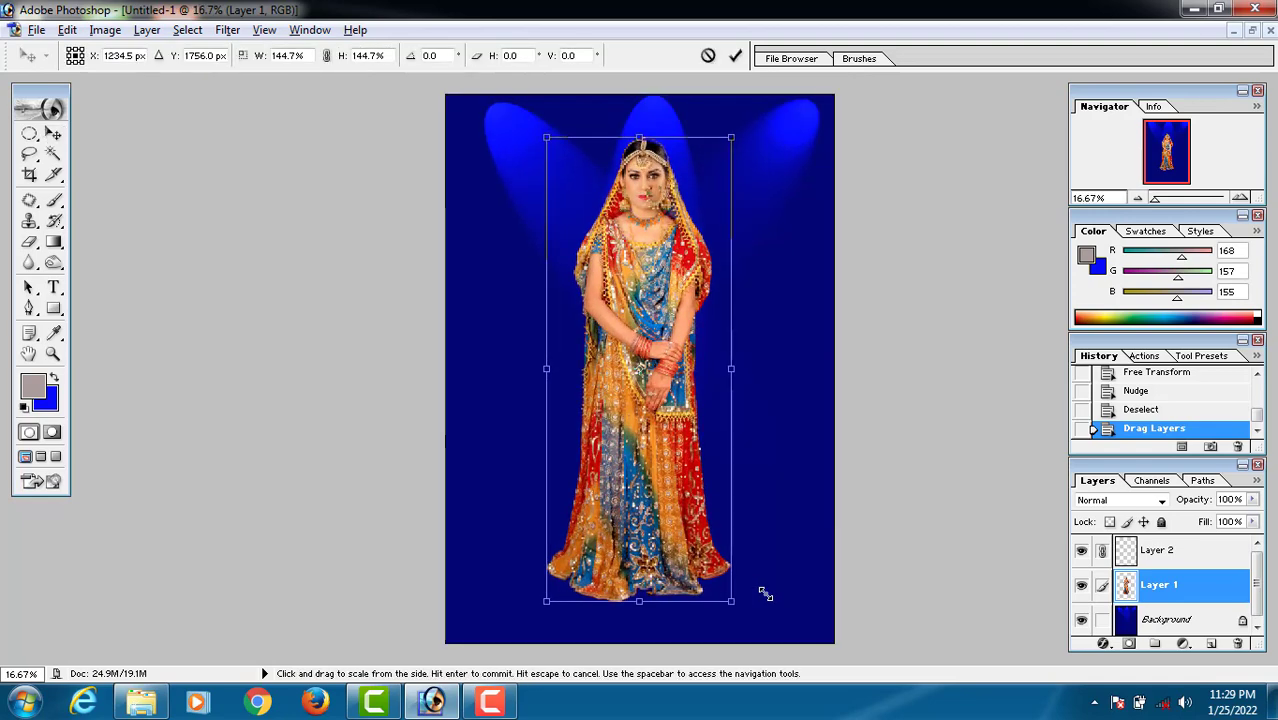
pyautogui.press('Return')
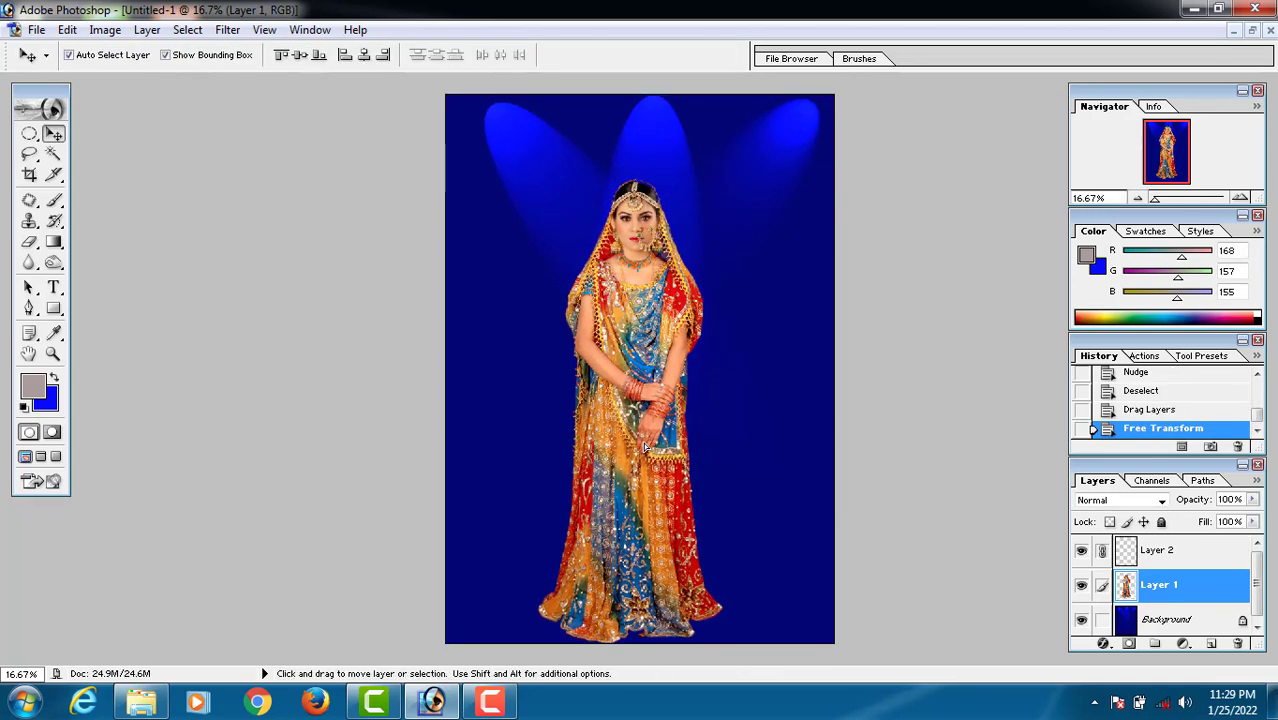
pyautogui.moveTo(645, 447); pyautogui.dragTo(641, 446)
pyautogui.moveTo(723, 177); pyautogui.dragTo(717, 198)
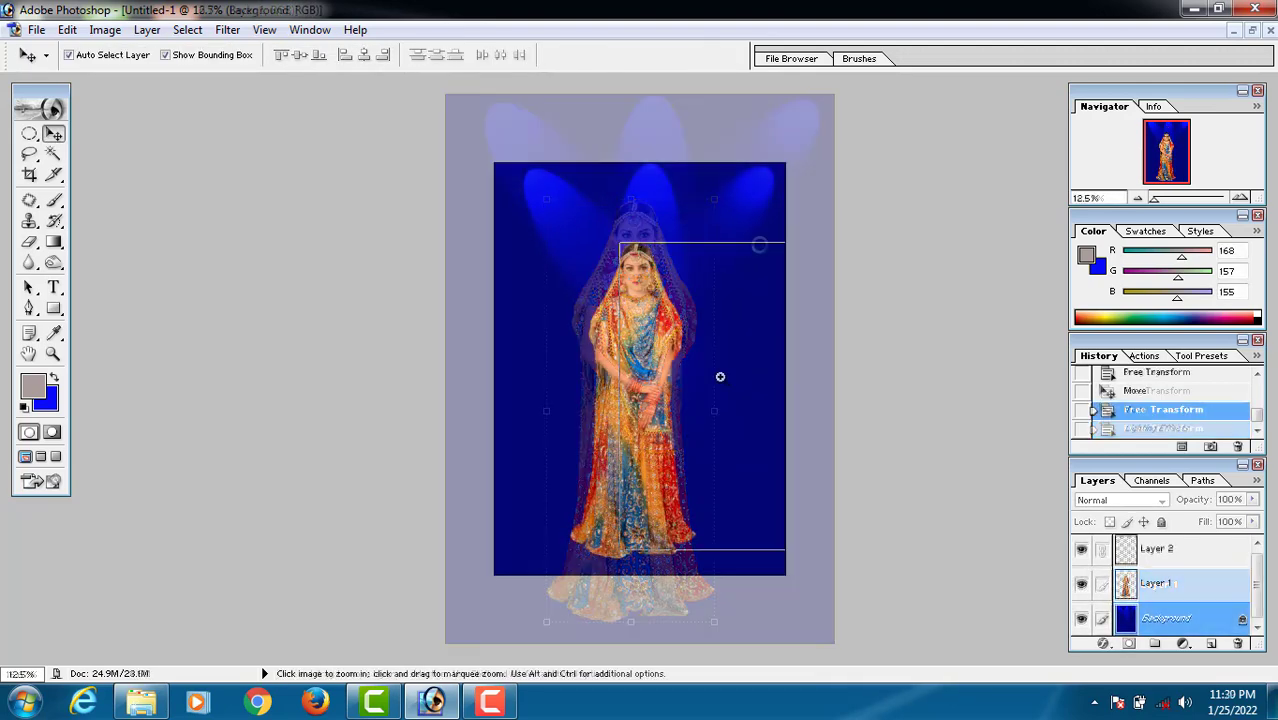
# Examine the bride's face, costume and cut-out edges up close against the blue spotlight background.
pyautogui.keyDown('ctrl'); pyautogui.click(715, 385); pyautogui.keyUp('ctrl')
pyautogui.keyDown('ctrl'); pyautogui.click(712, 384); pyautogui.keyUp('ctrl')
pyautogui.moveTo(712, 384); pyautogui.dragTo(685, 307)
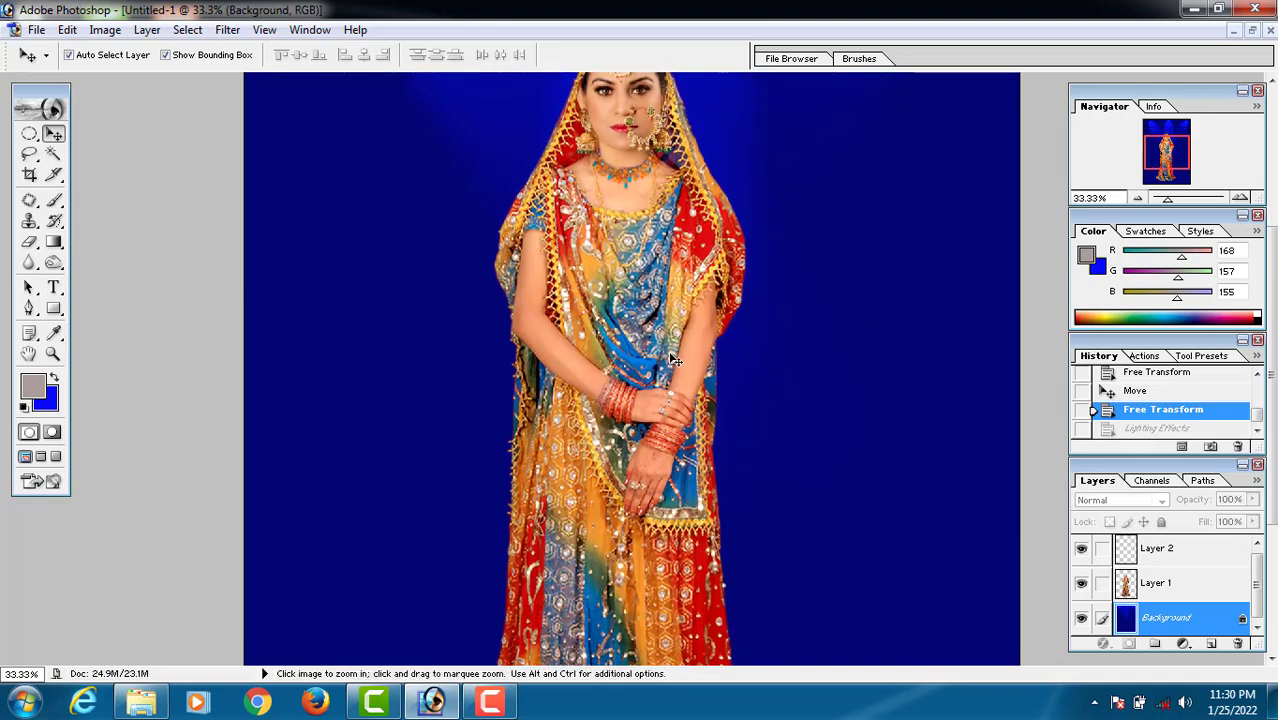
pyautogui.keyDown('ctrl'); pyautogui.click(660, 357); pyautogui.keyUp('ctrl')
pyautogui.moveTo(656, 205); pyautogui.dragTo(654, 511)
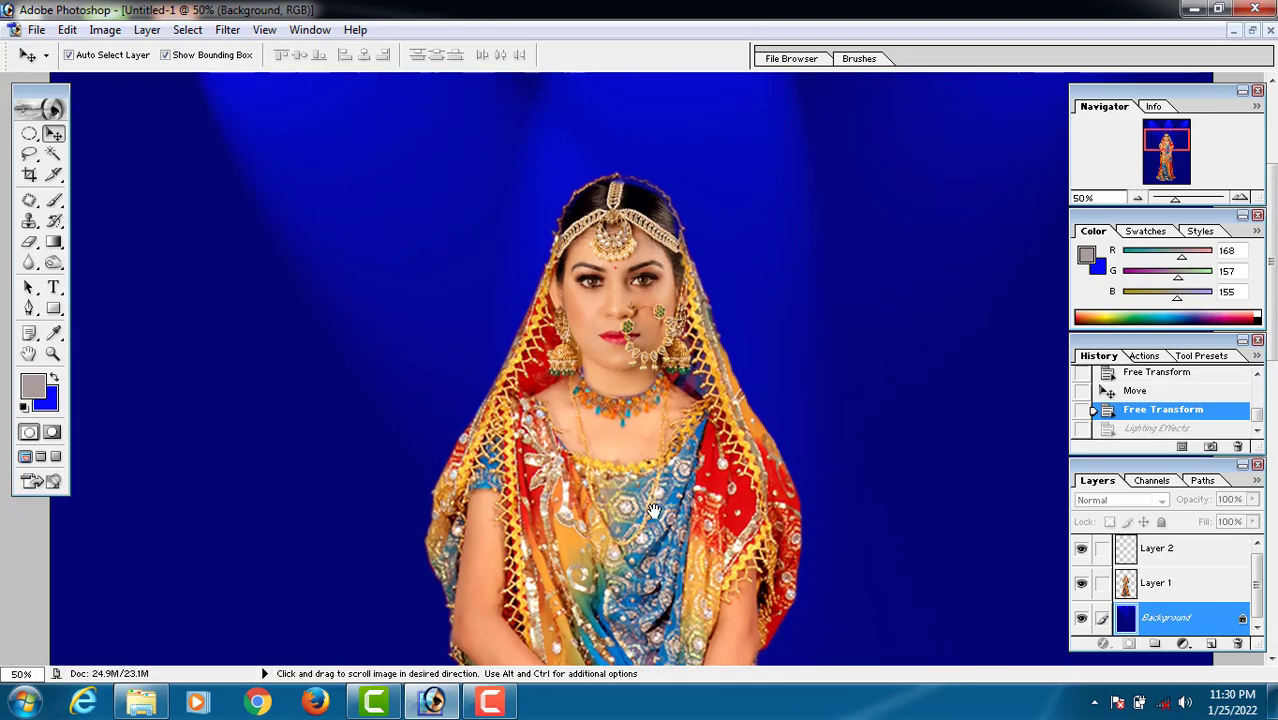
pyautogui.keyDown('alt'); pyautogui.click(667, 410); pyautogui.keyUp('alt')
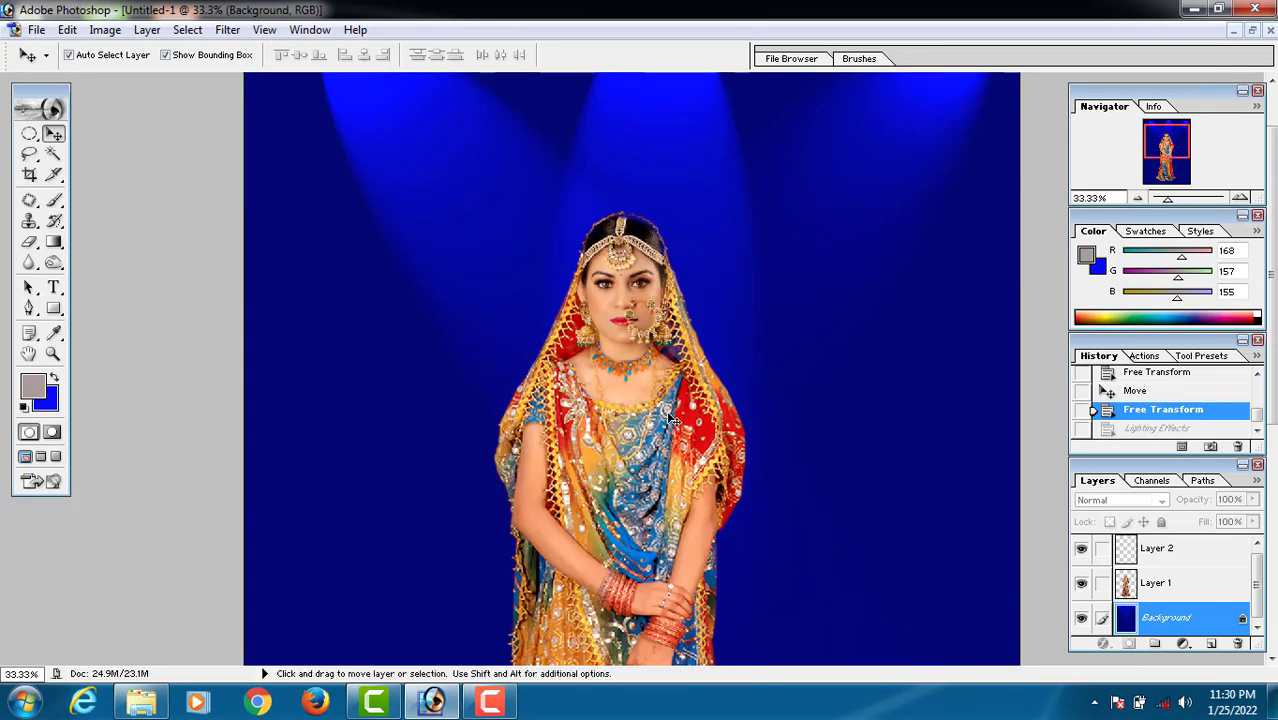
pyautogui.moveTo(667, 442); pyautogui.dragTo(675, 393)
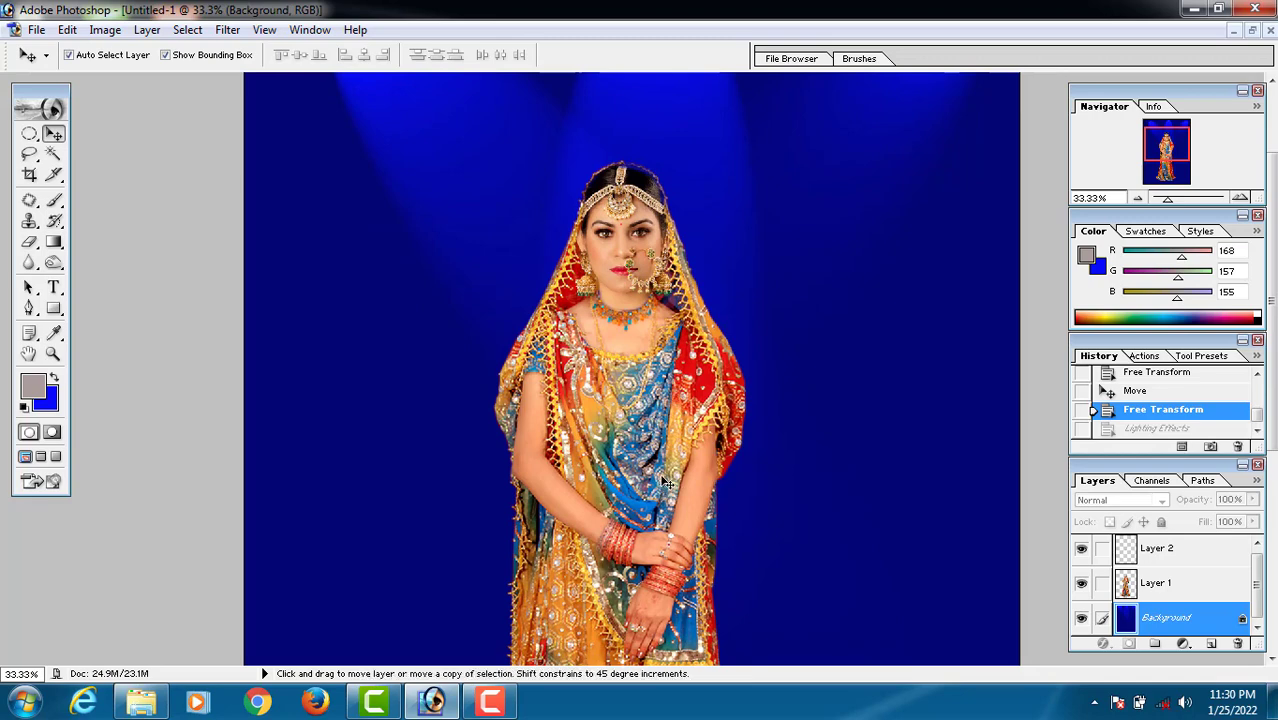
# Save a layered copy of the composition to the Desktop as 6546465 in Photoshop format.
pyautogui.hotkey('ctrl', 'alt', 's')
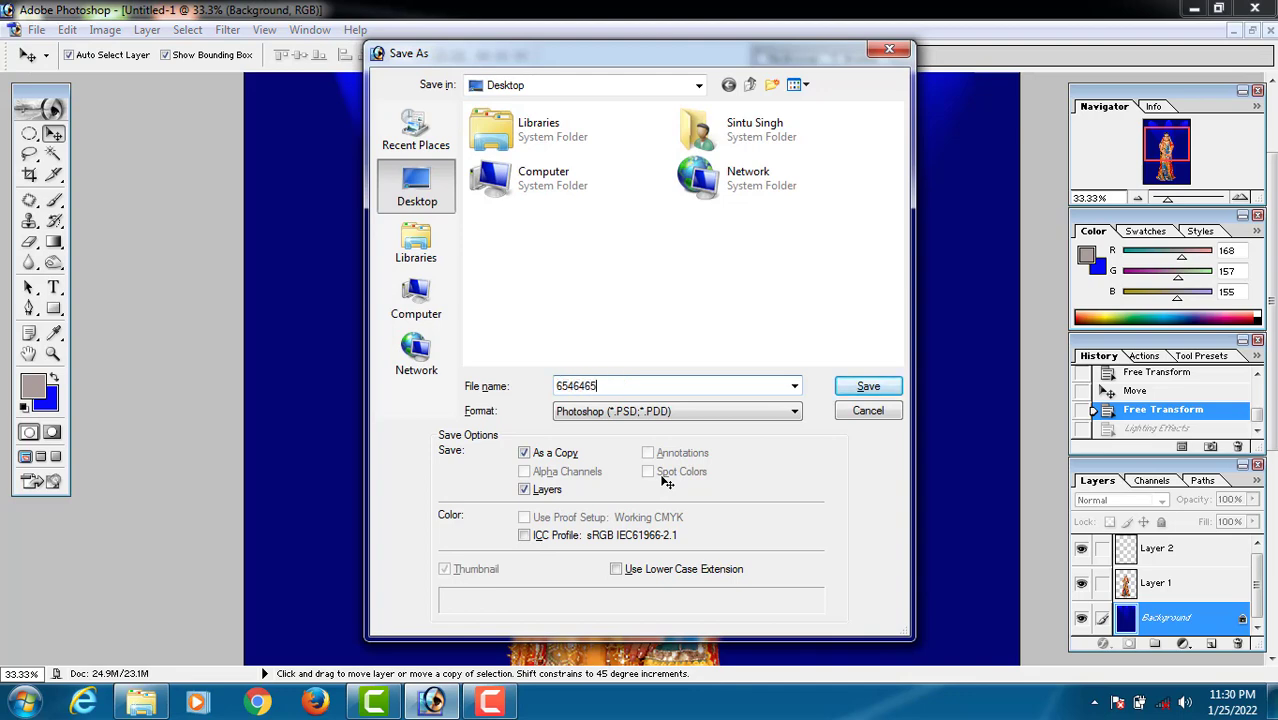
pyautogui.click(868, 387)
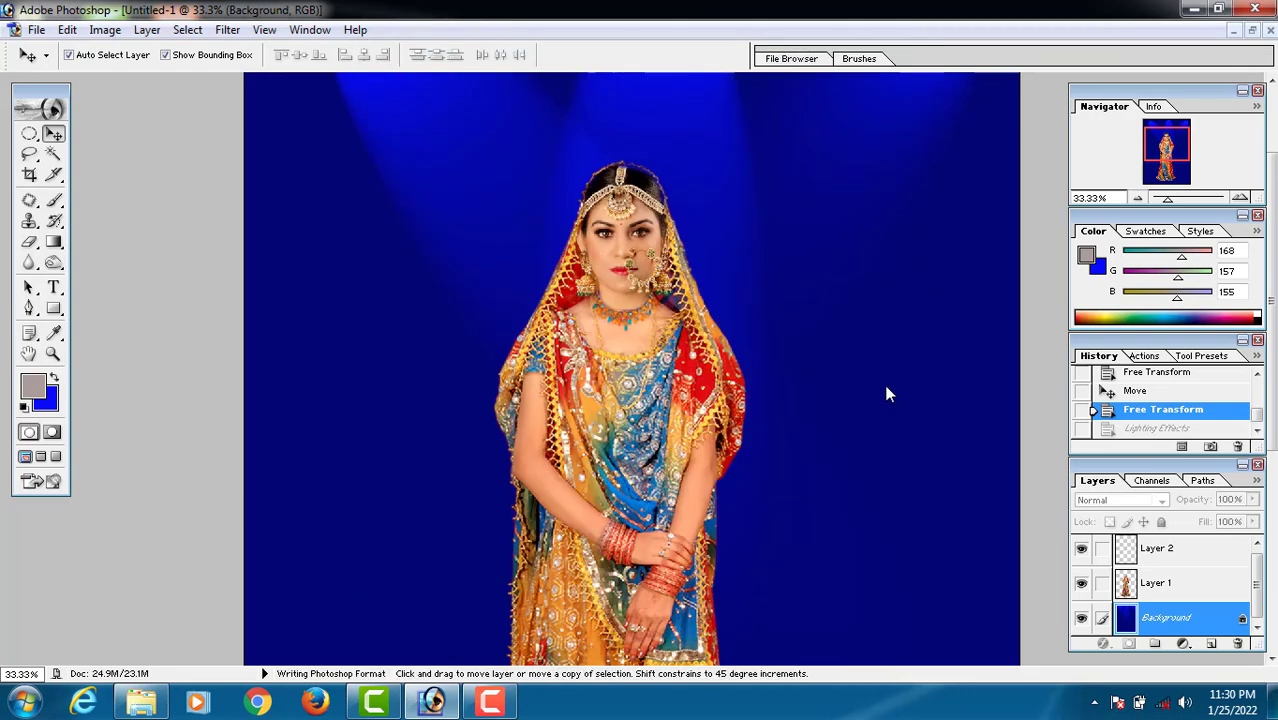